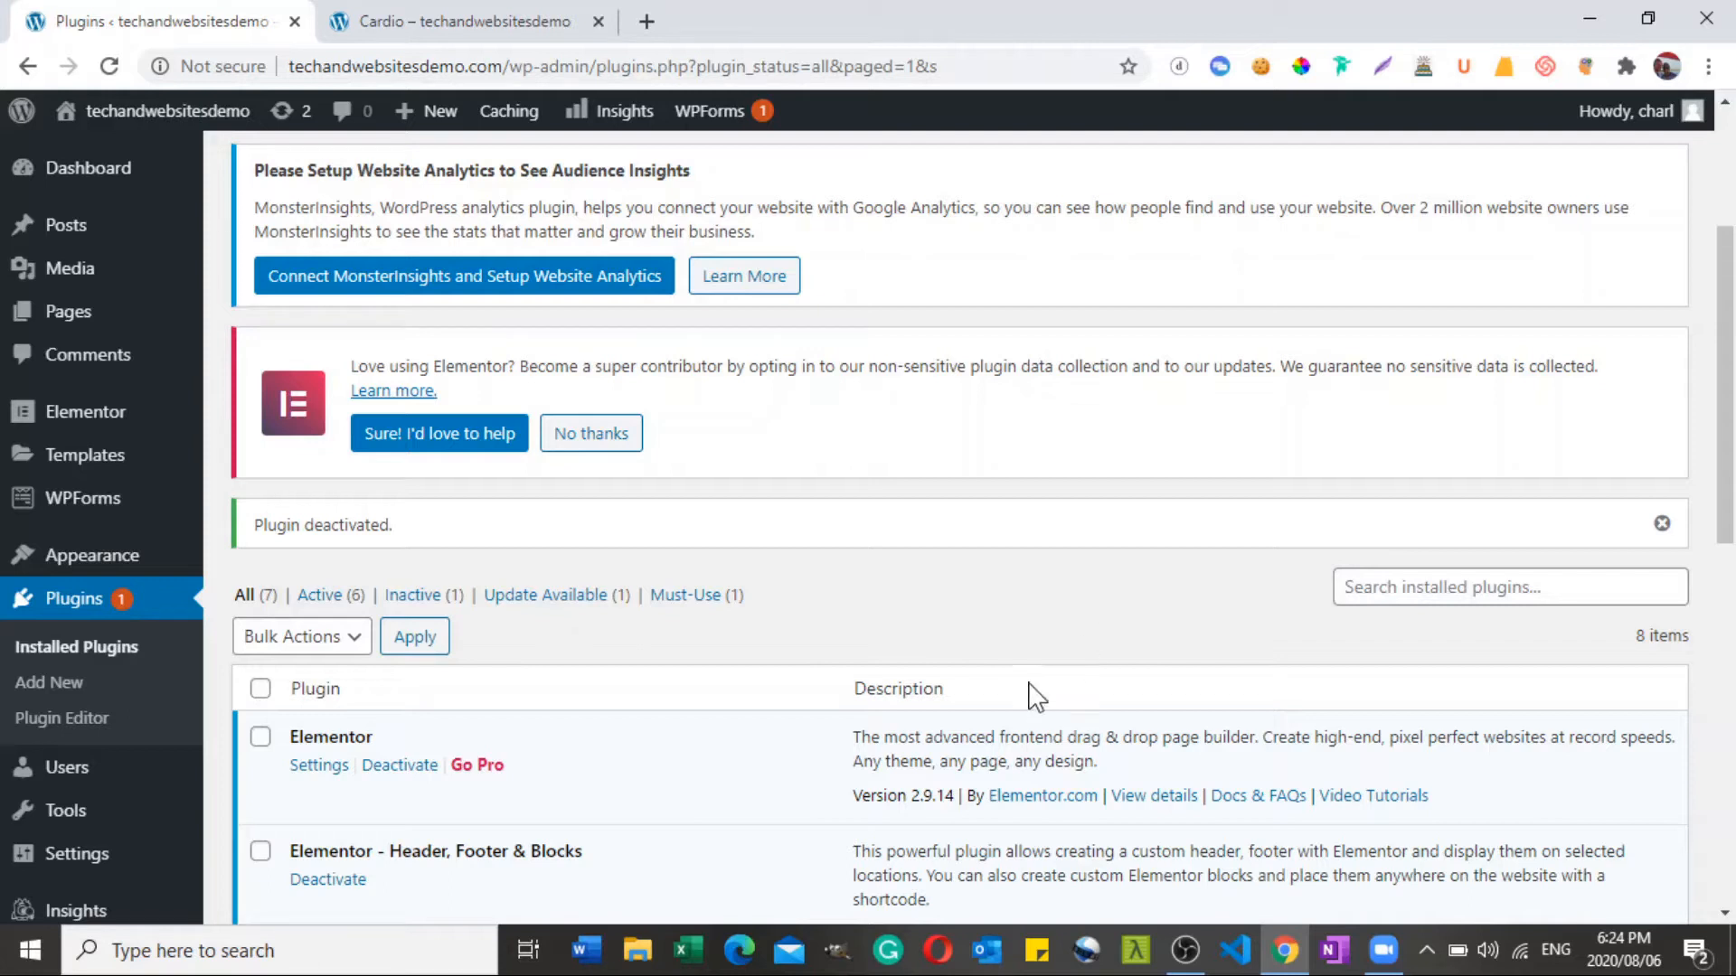
Search the WordPress catalogue of new plugins for "zoom".
drag(1733, 330, 1733, 419)
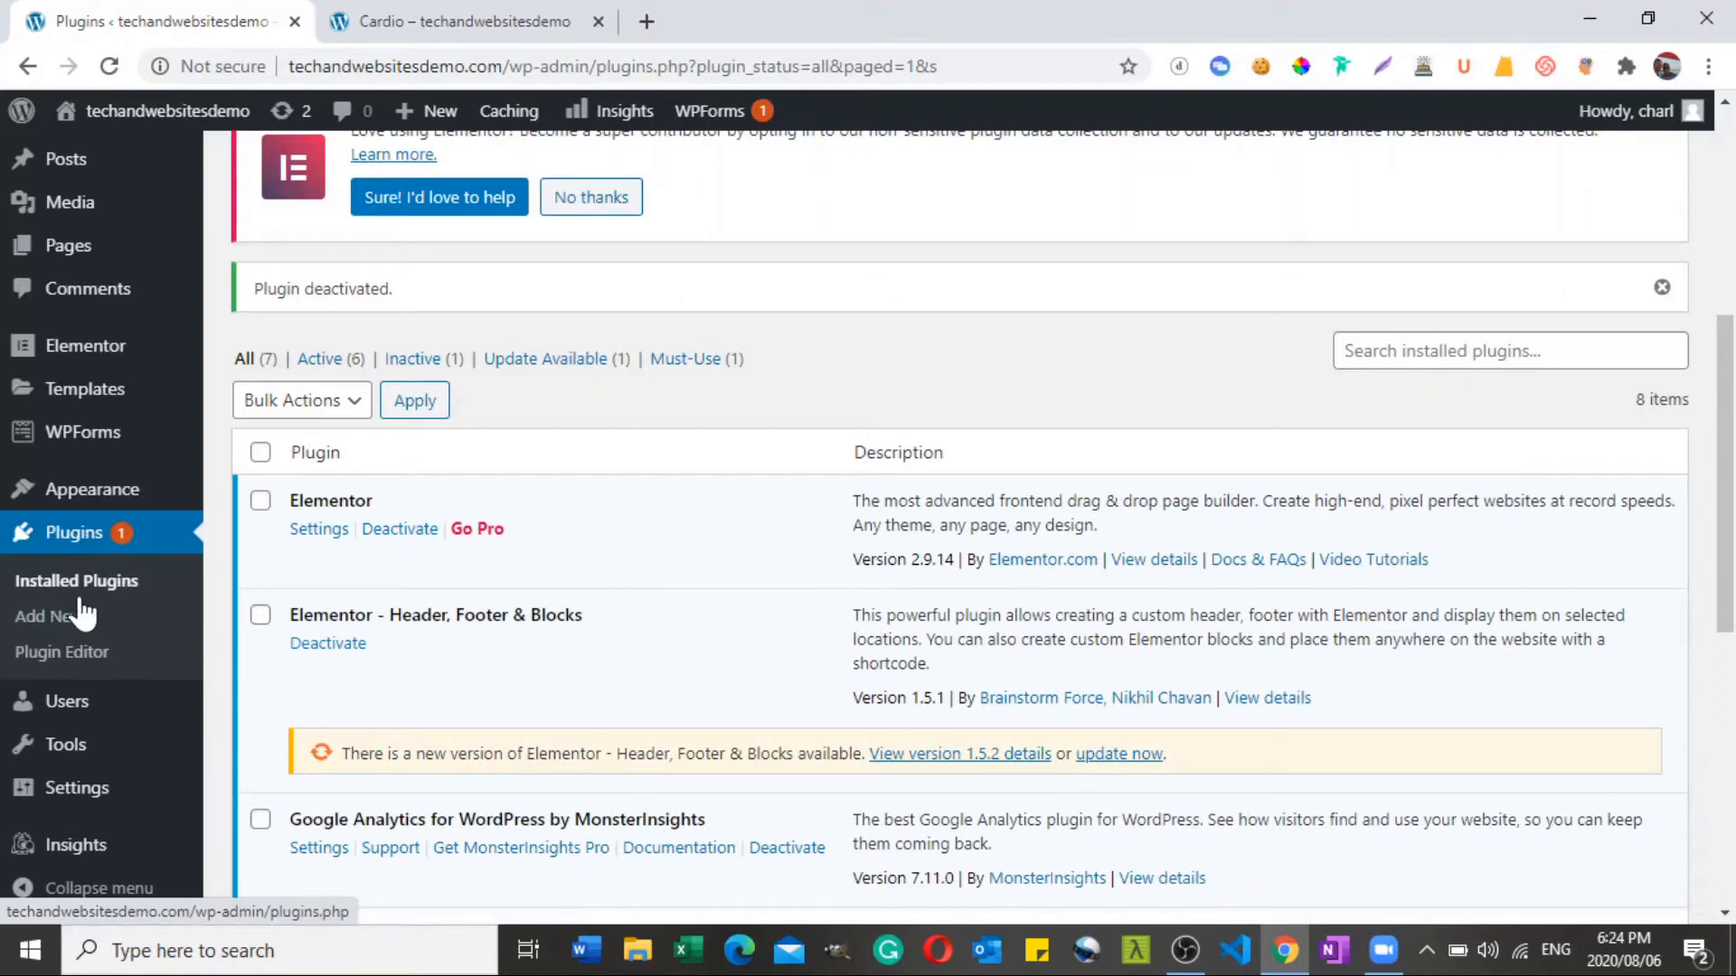
click(74, 624)
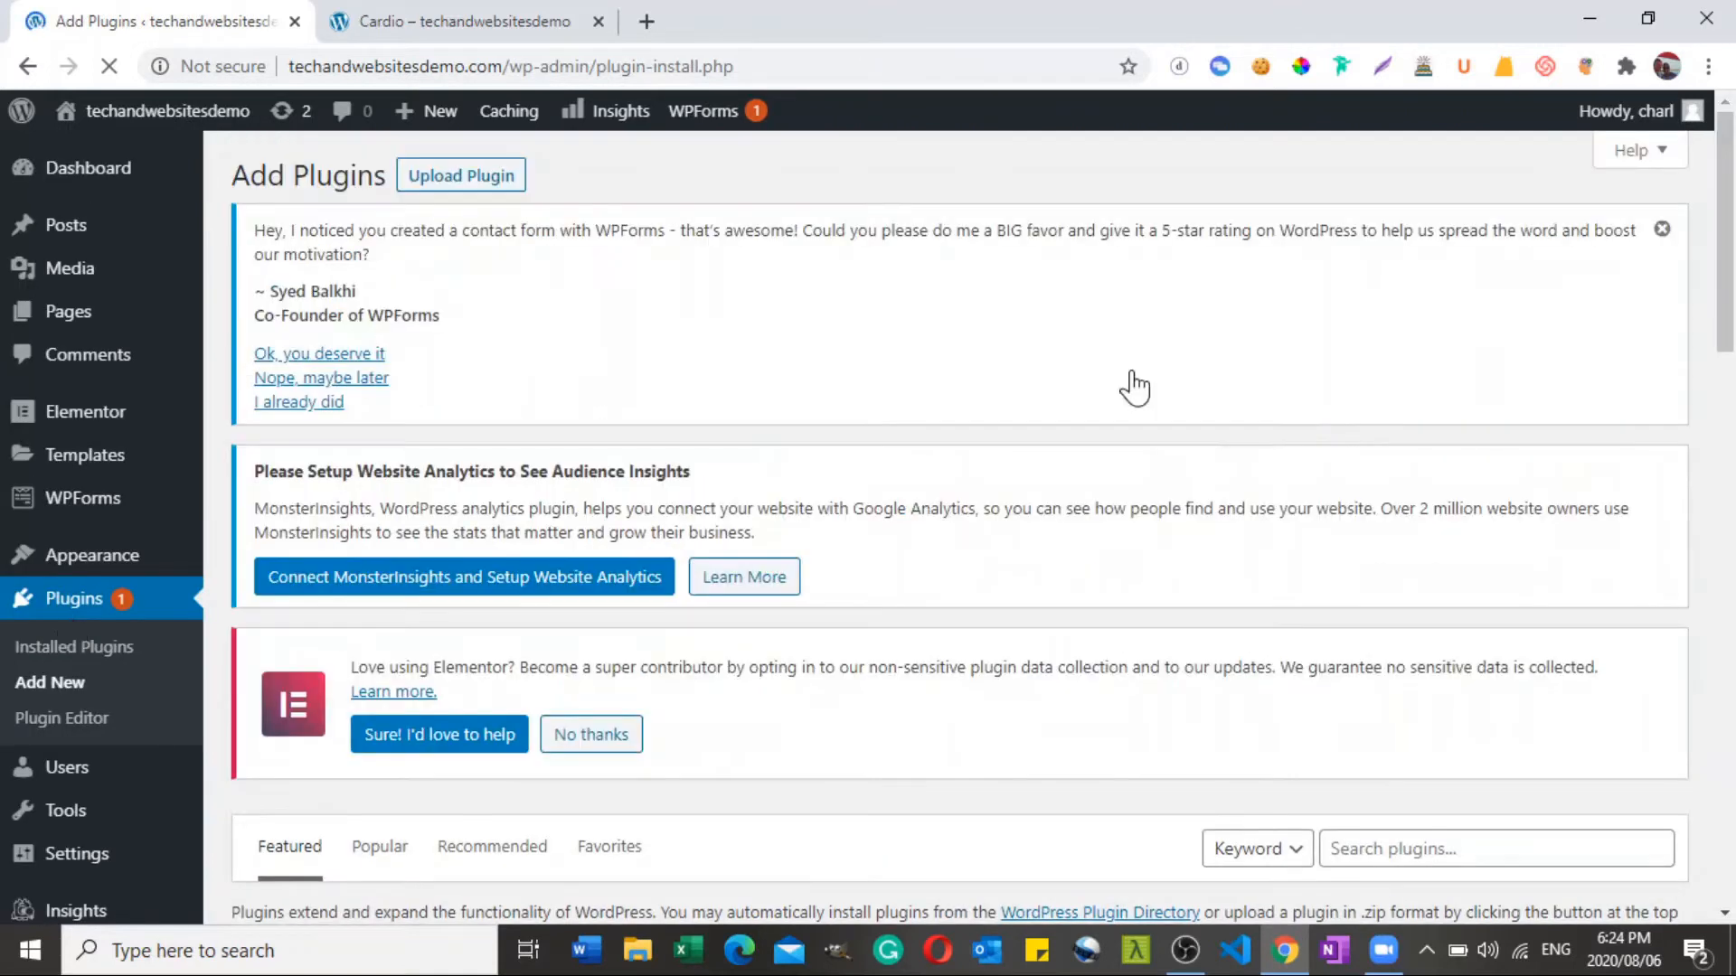
drag(1724, 237, 1717, 332)
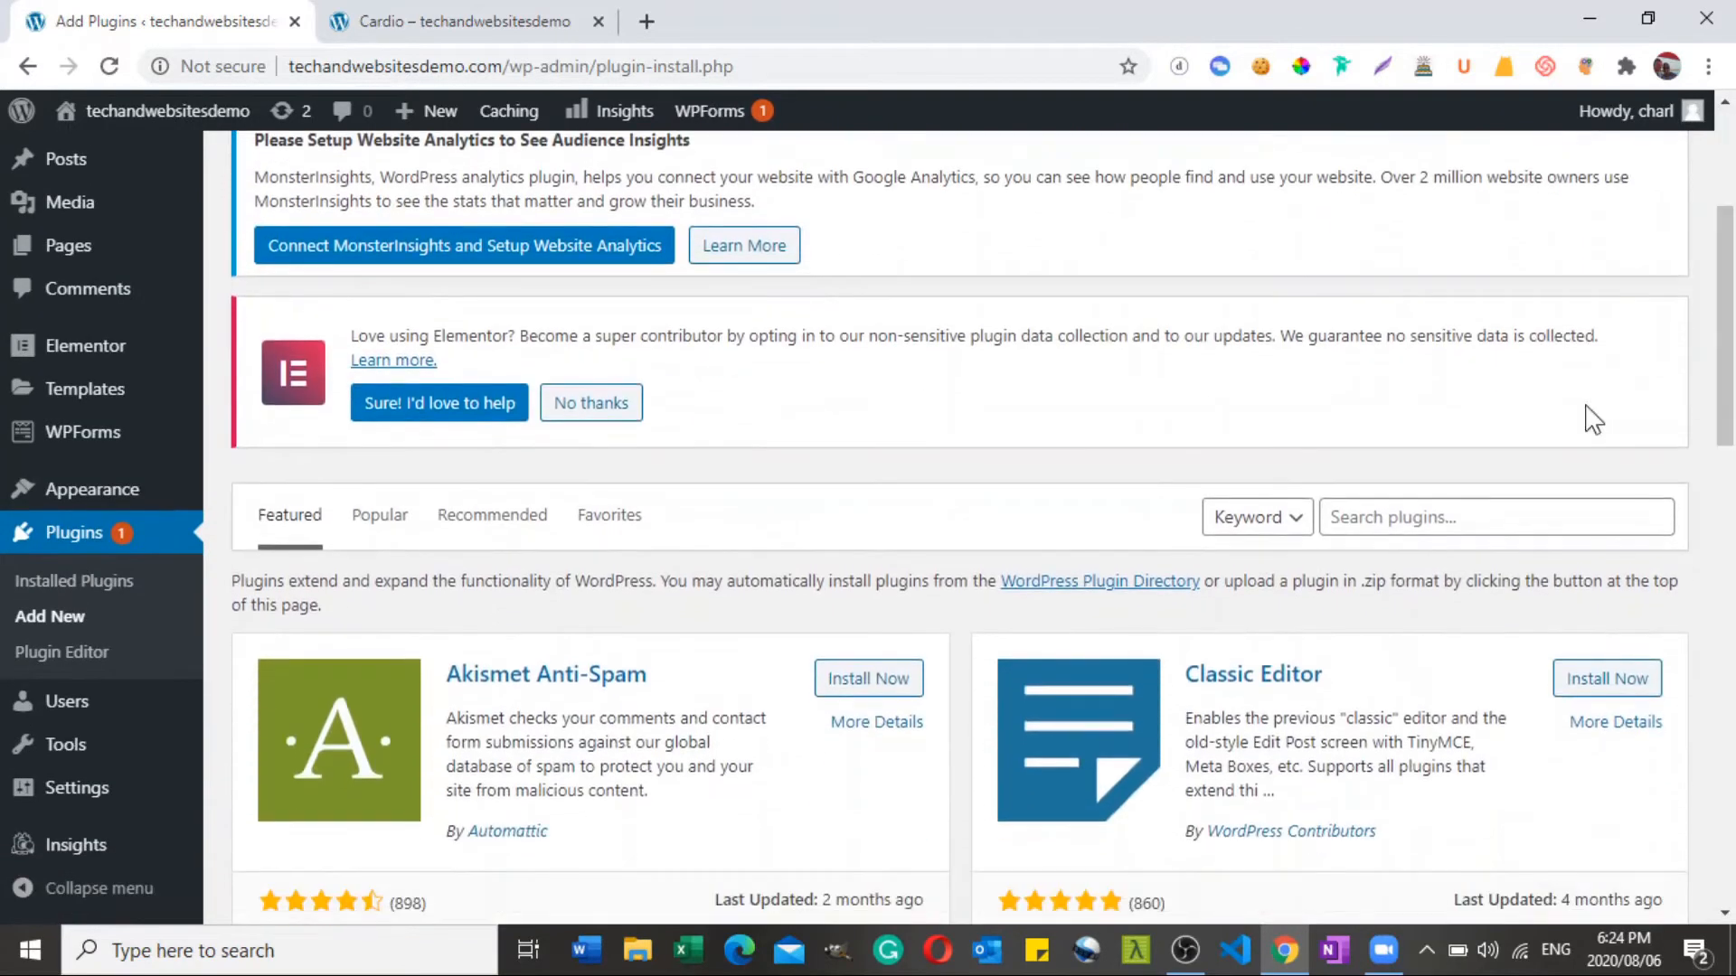
click(1386, 506)
click(1375, 611)
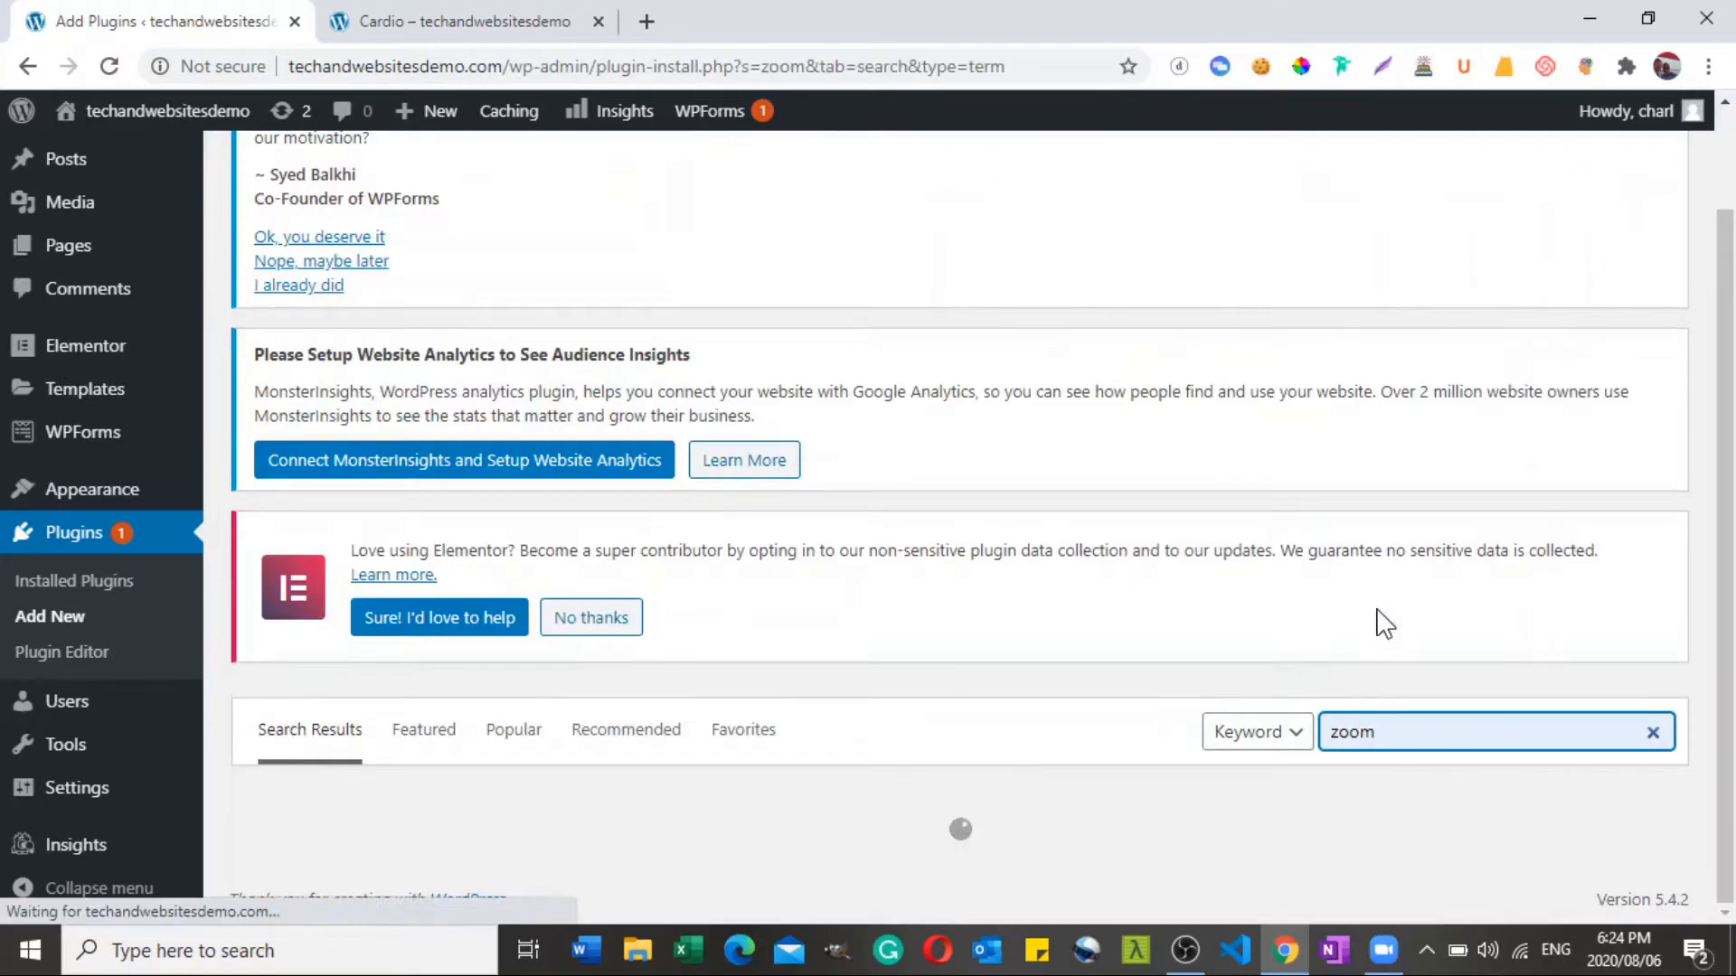
Install and activate the Video Conferencing with Zoom plugin from the search results.
drag(1734, 258, 1733, 352)
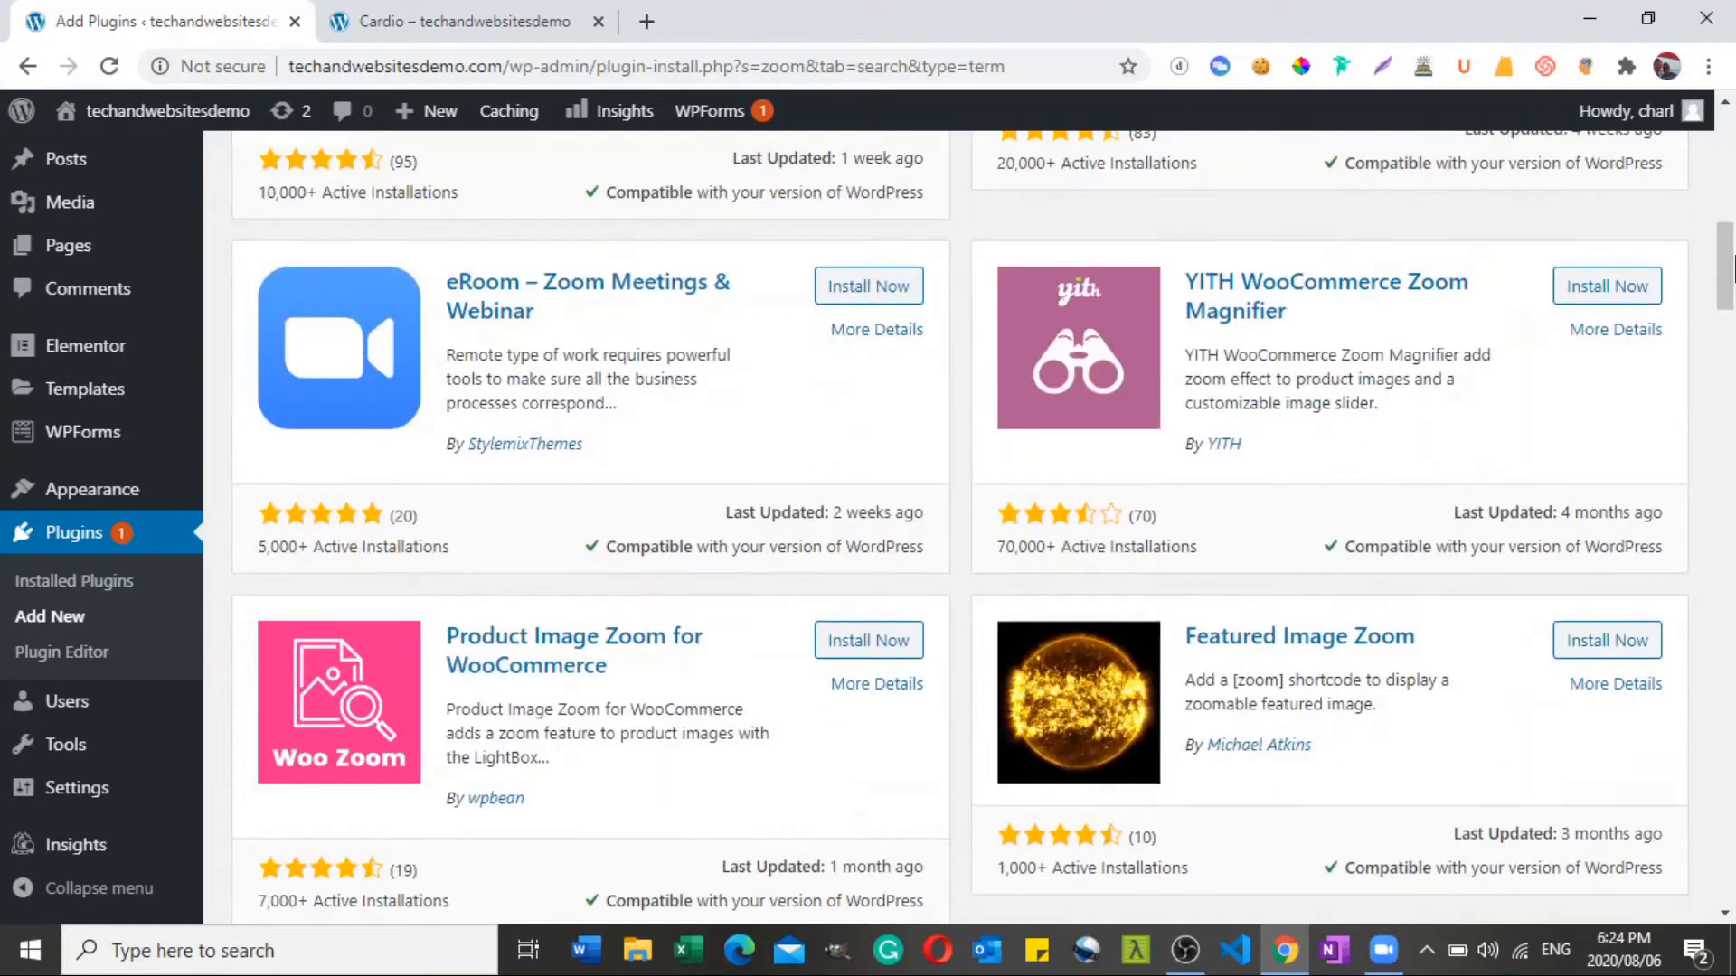
drag(1729, 264, 1731, 199)
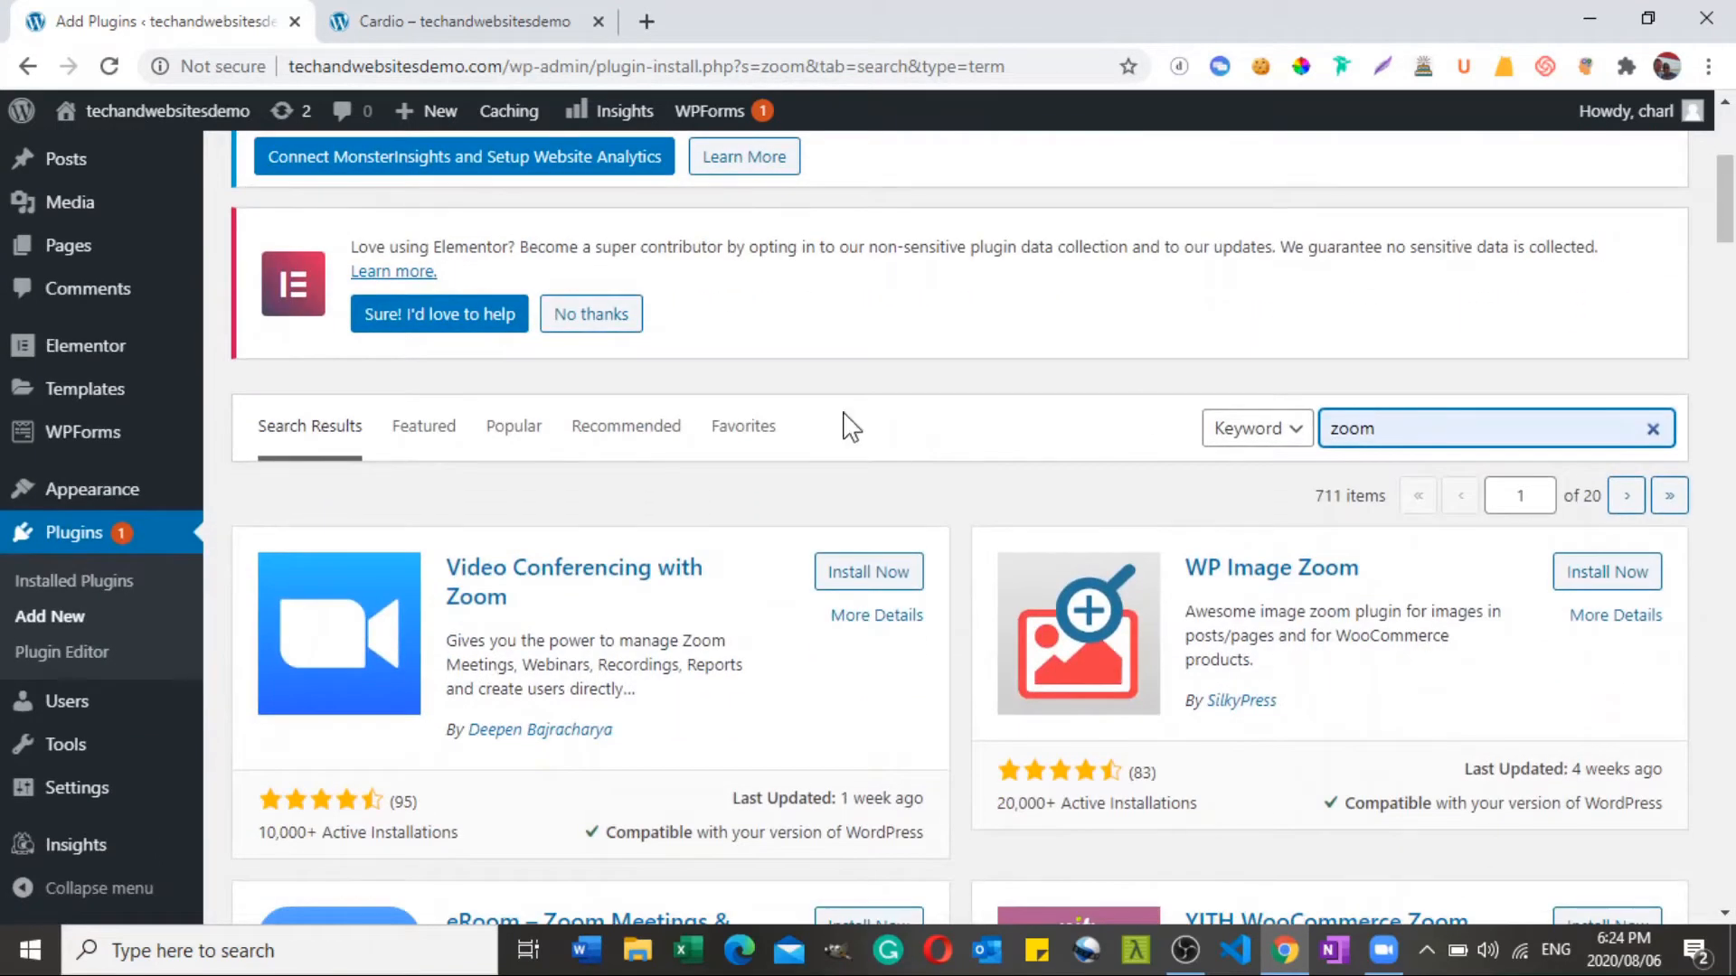
click(866, 574)
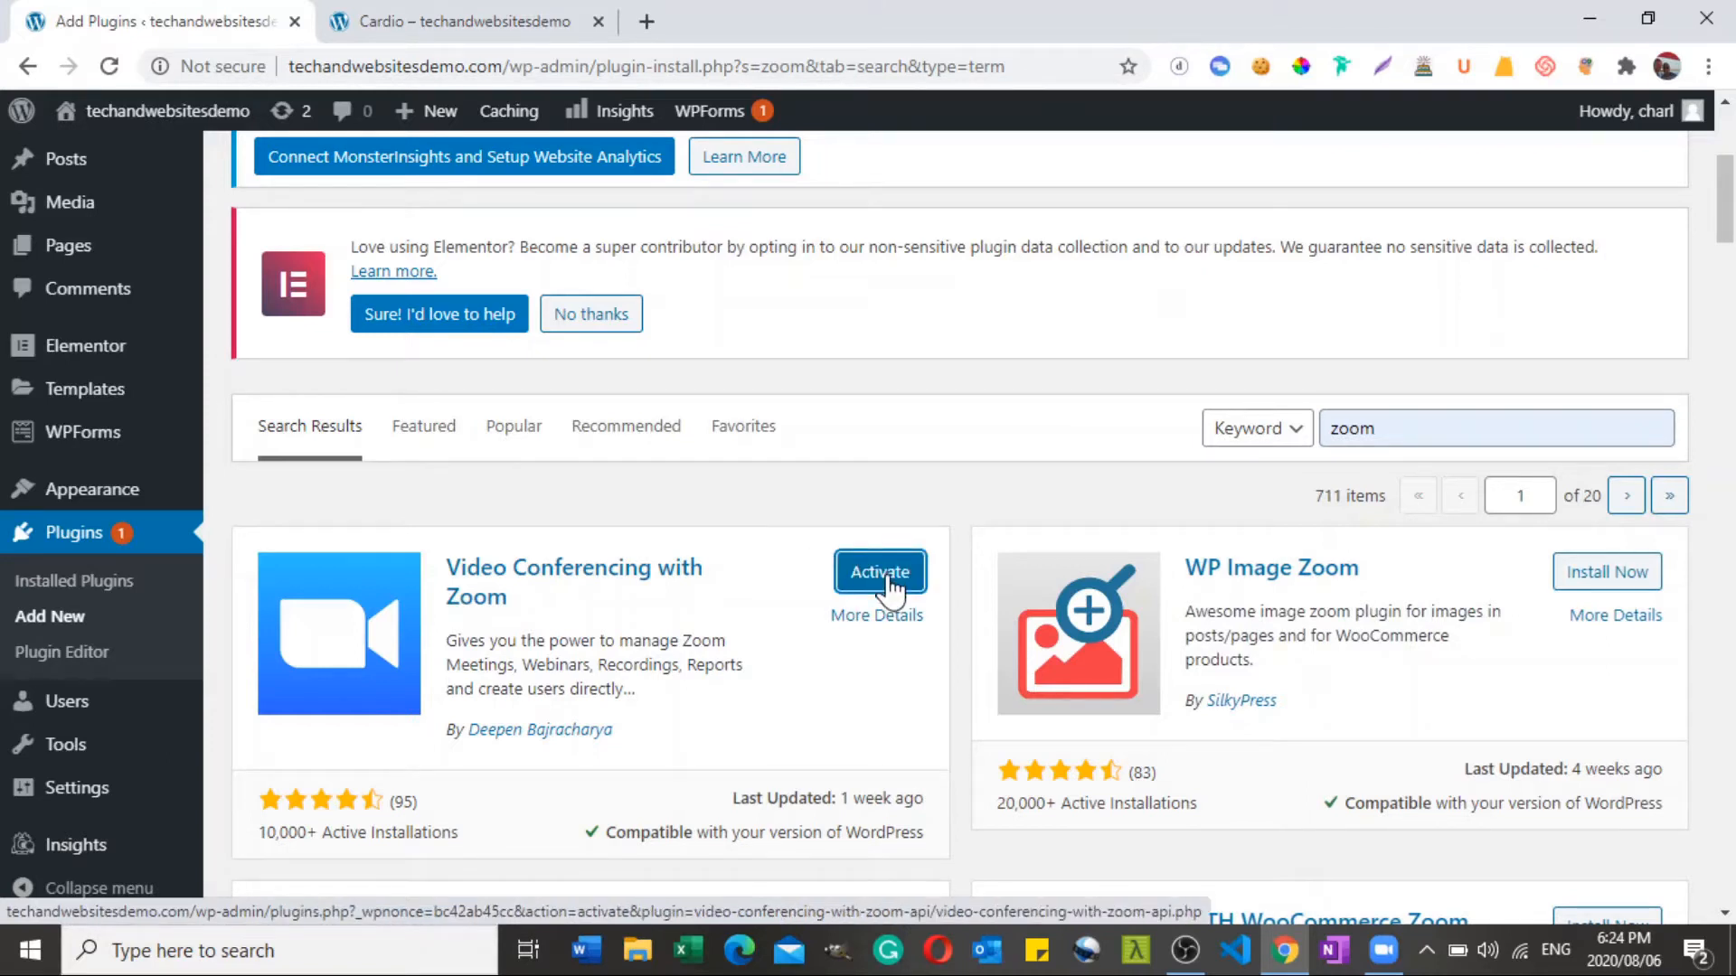
click(890, 590)
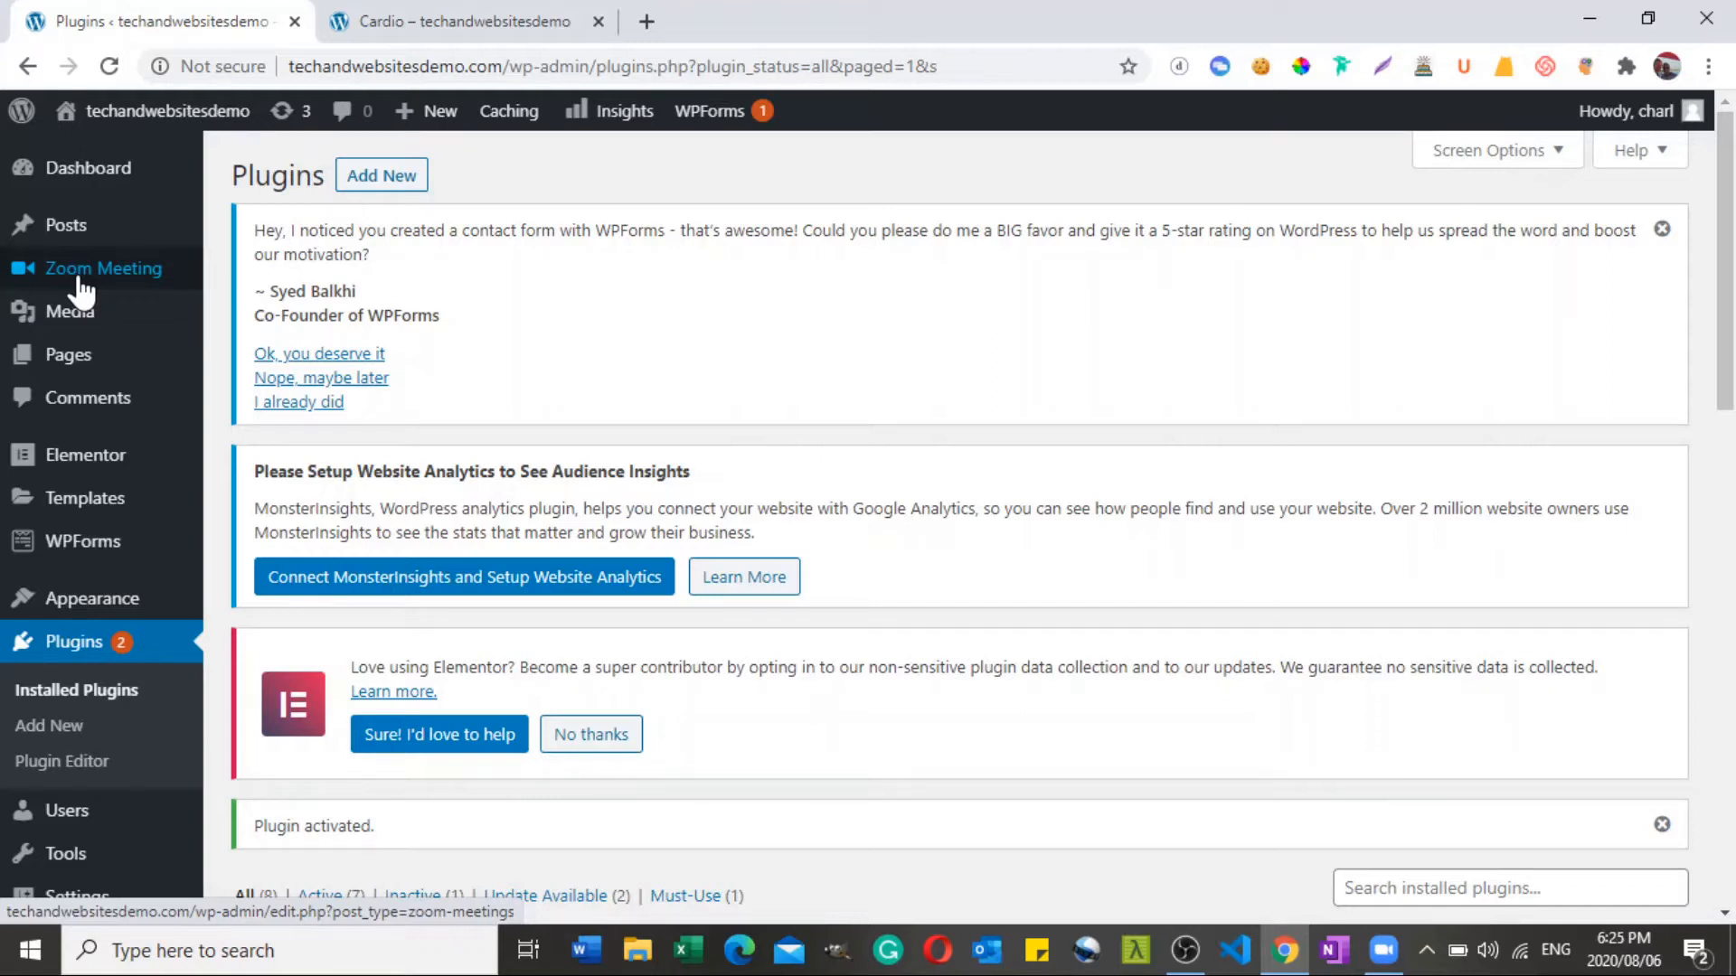
Open the Zoom App Marketplace at marketplace.zoom.us in a new browser tab and sign in.
click(658, 29)
text(mar)
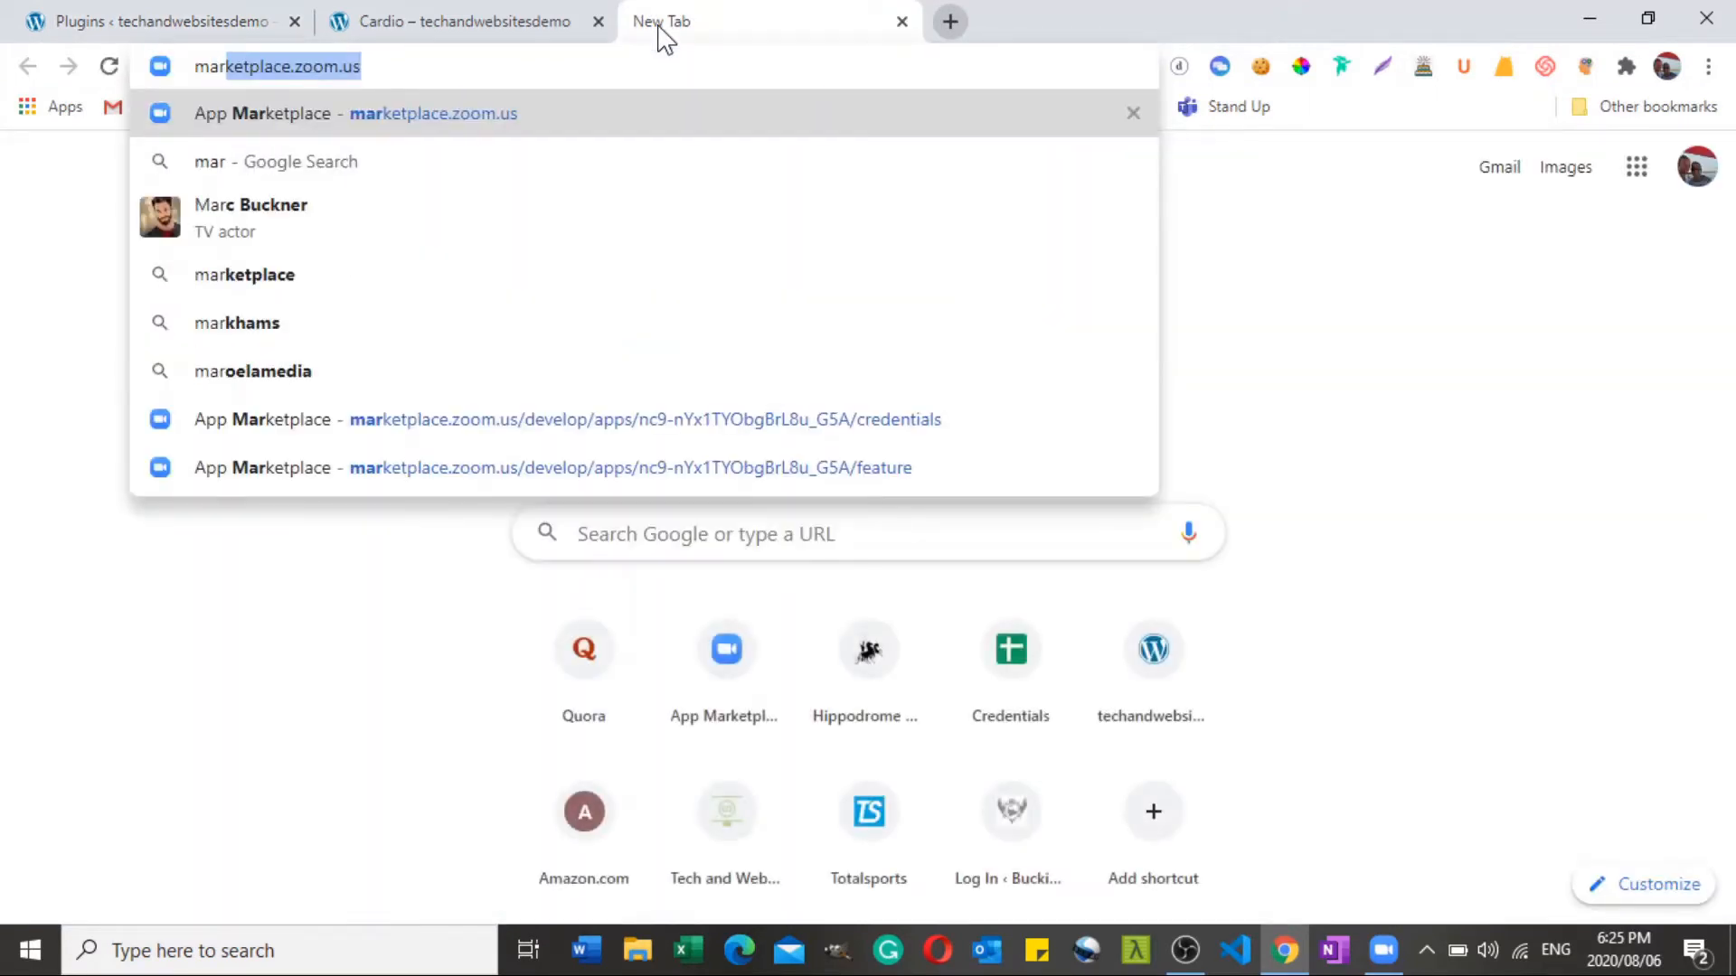
key(Return)
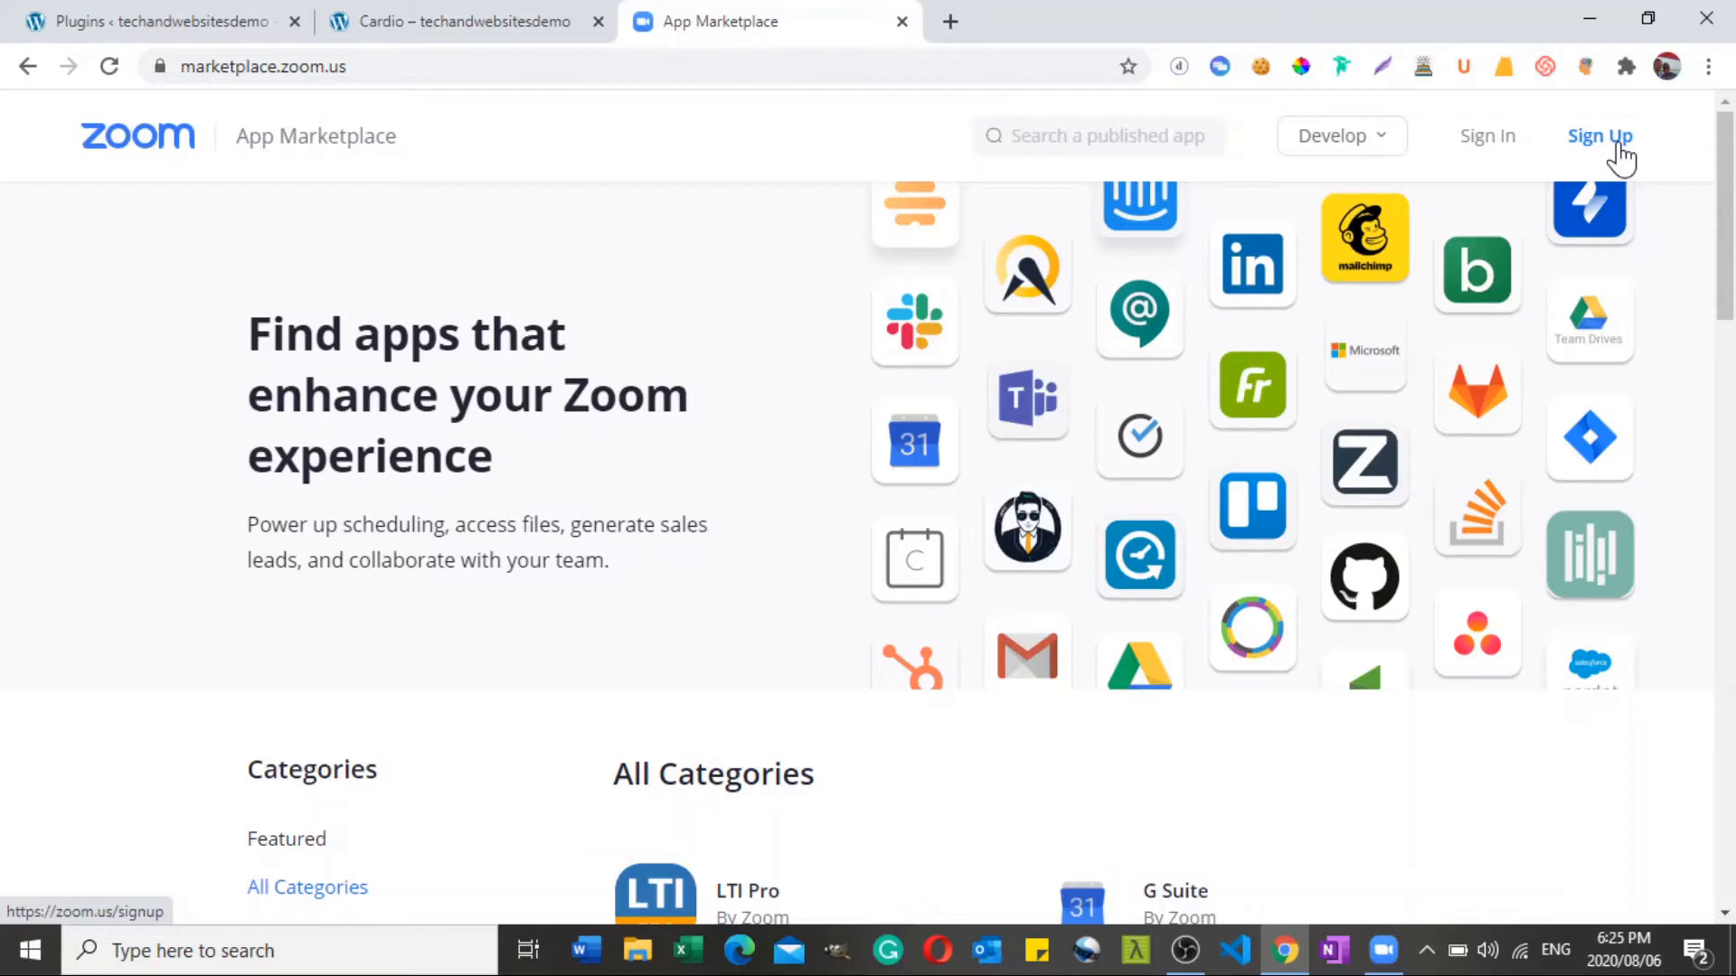
click(1492, 141)
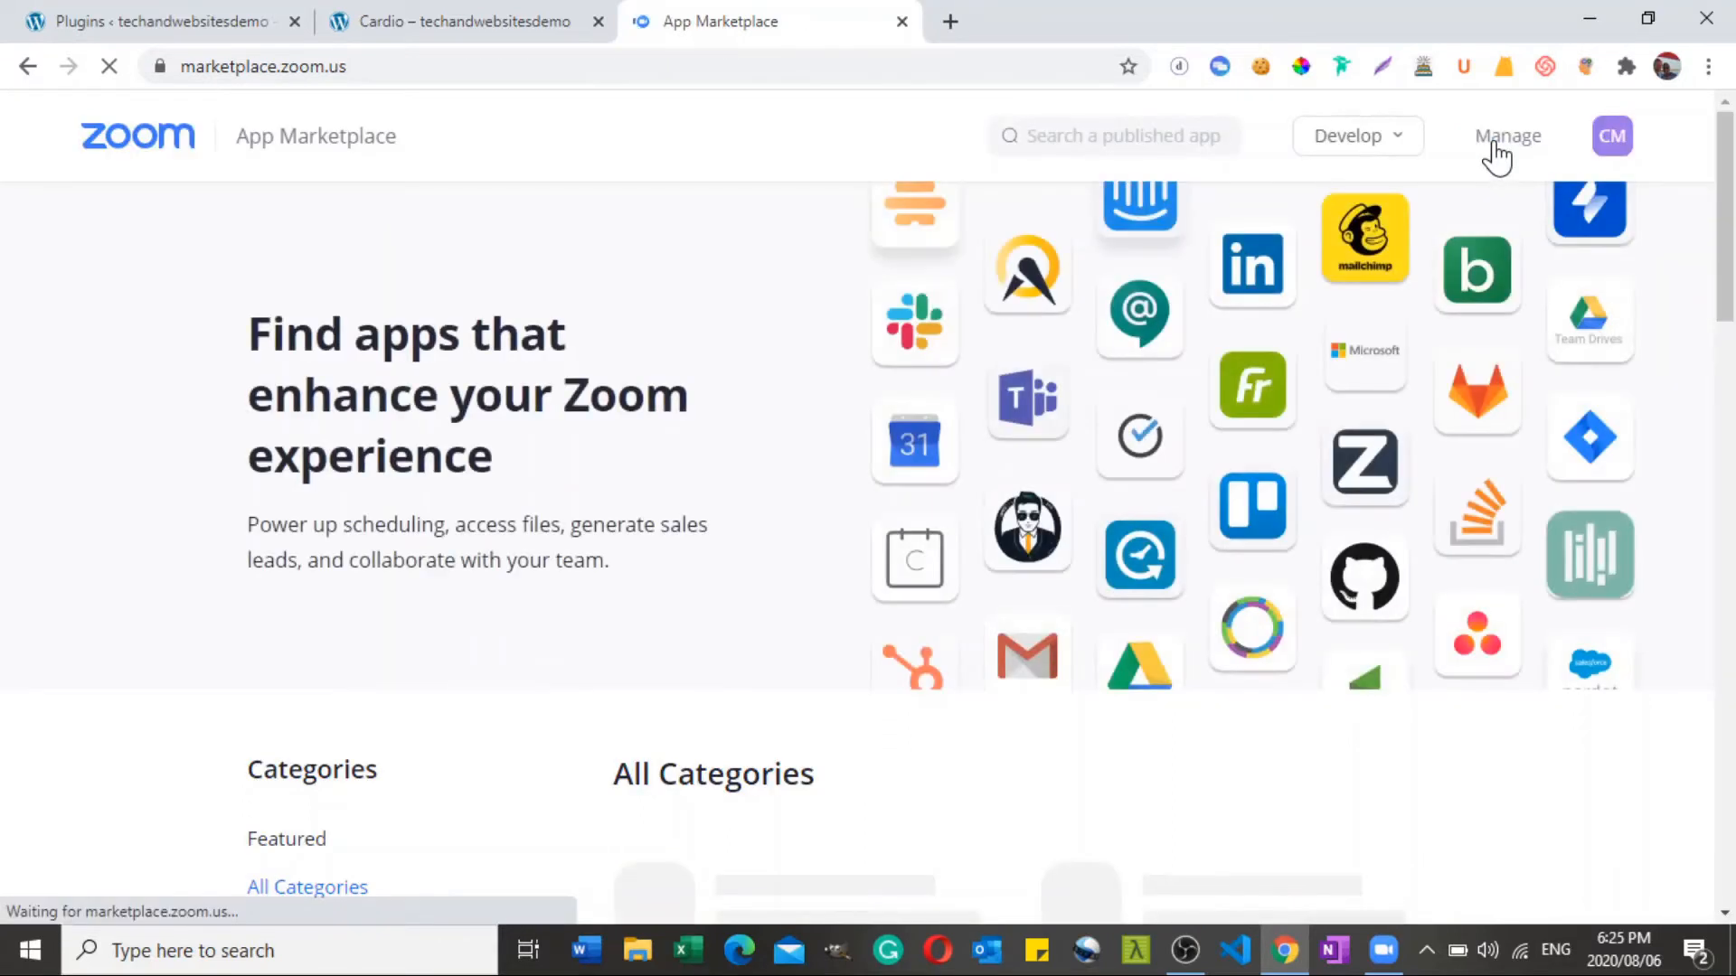
Go to the Build App page and open the account's existing JWT app credentials.
click(1400, 146)
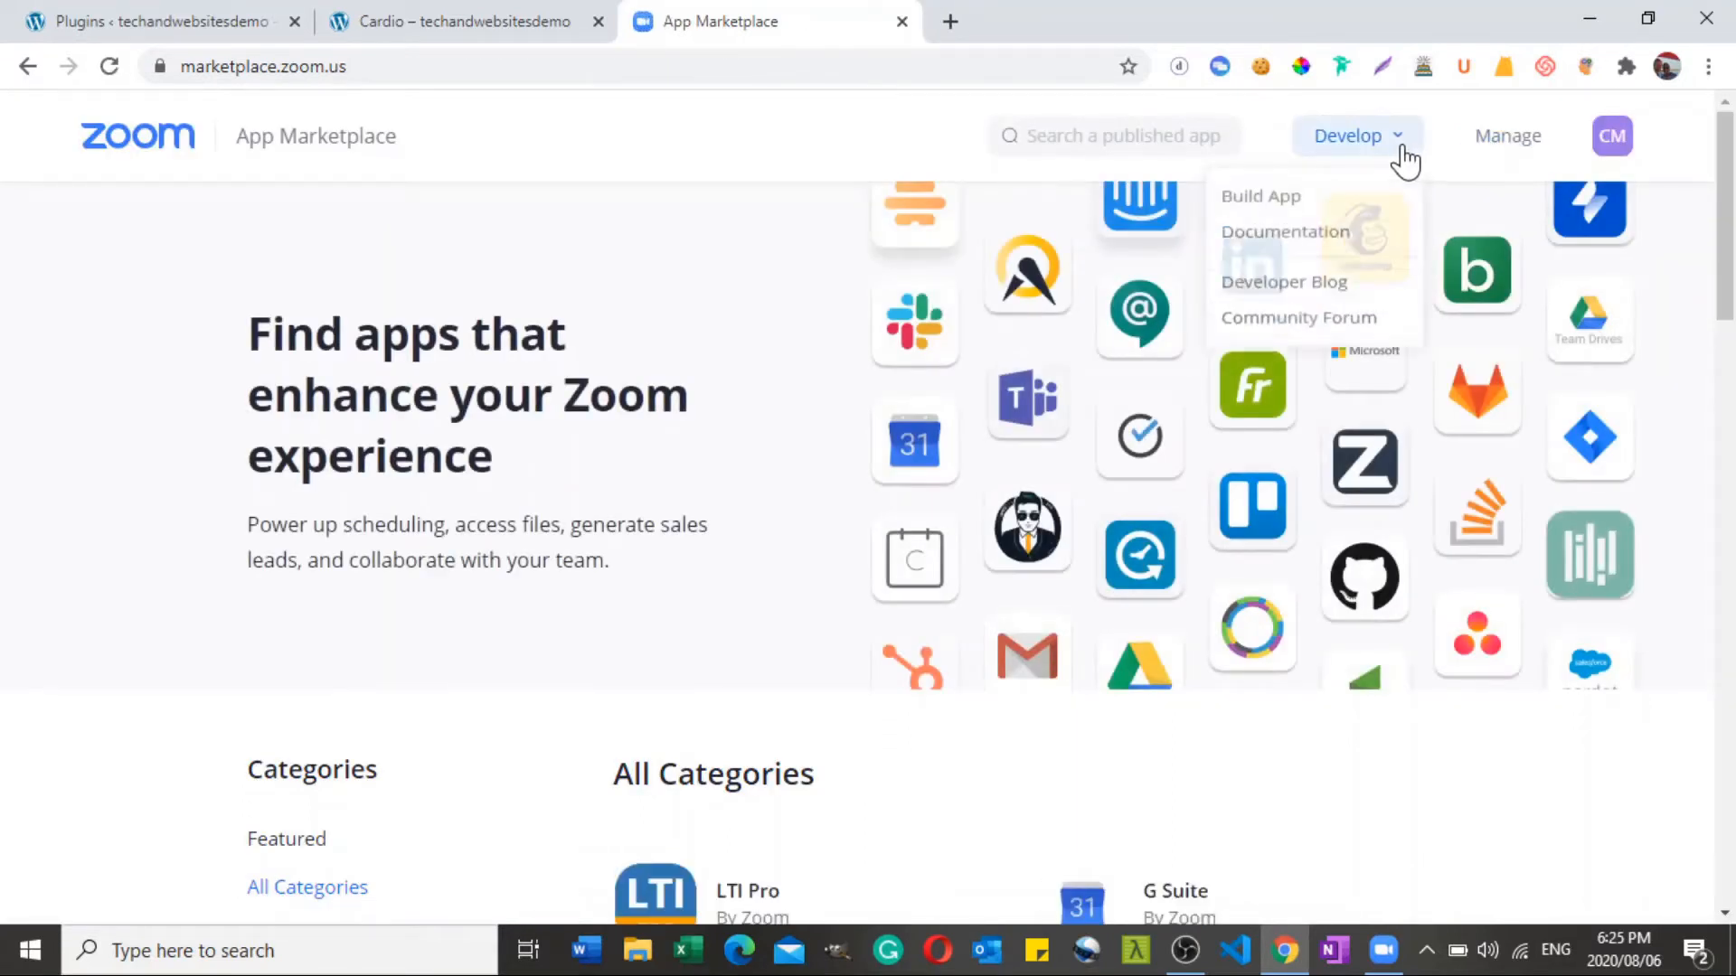
mouse_move(1387, 147)
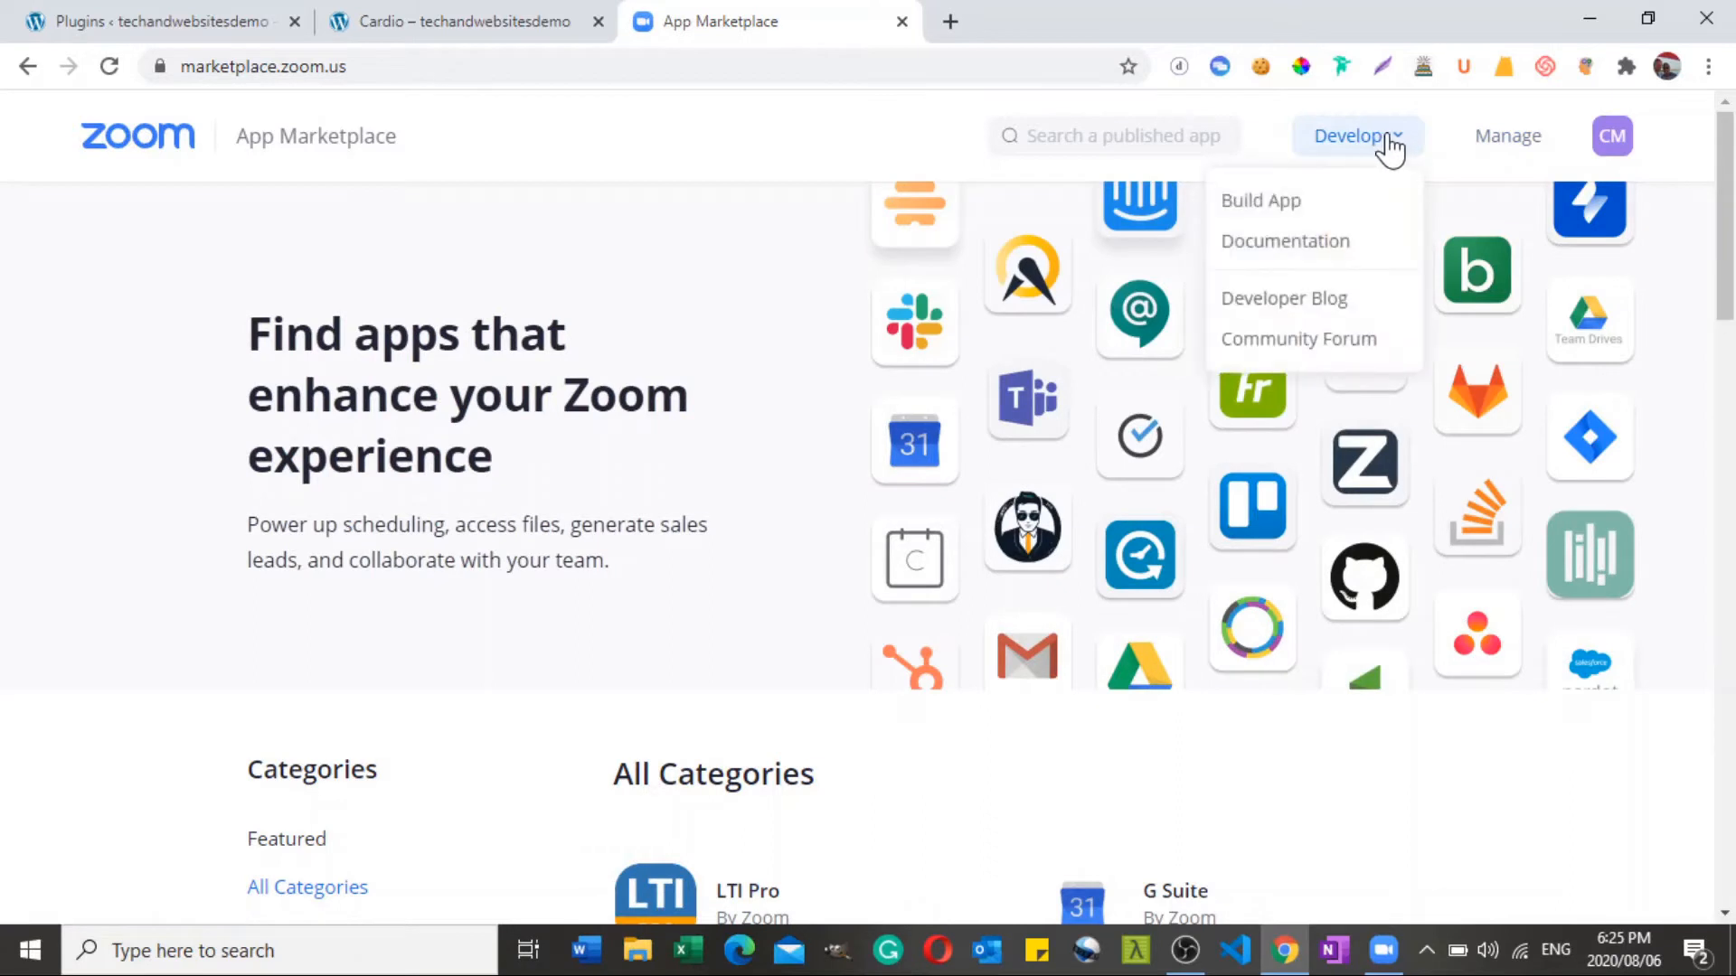
click(1263, 208)
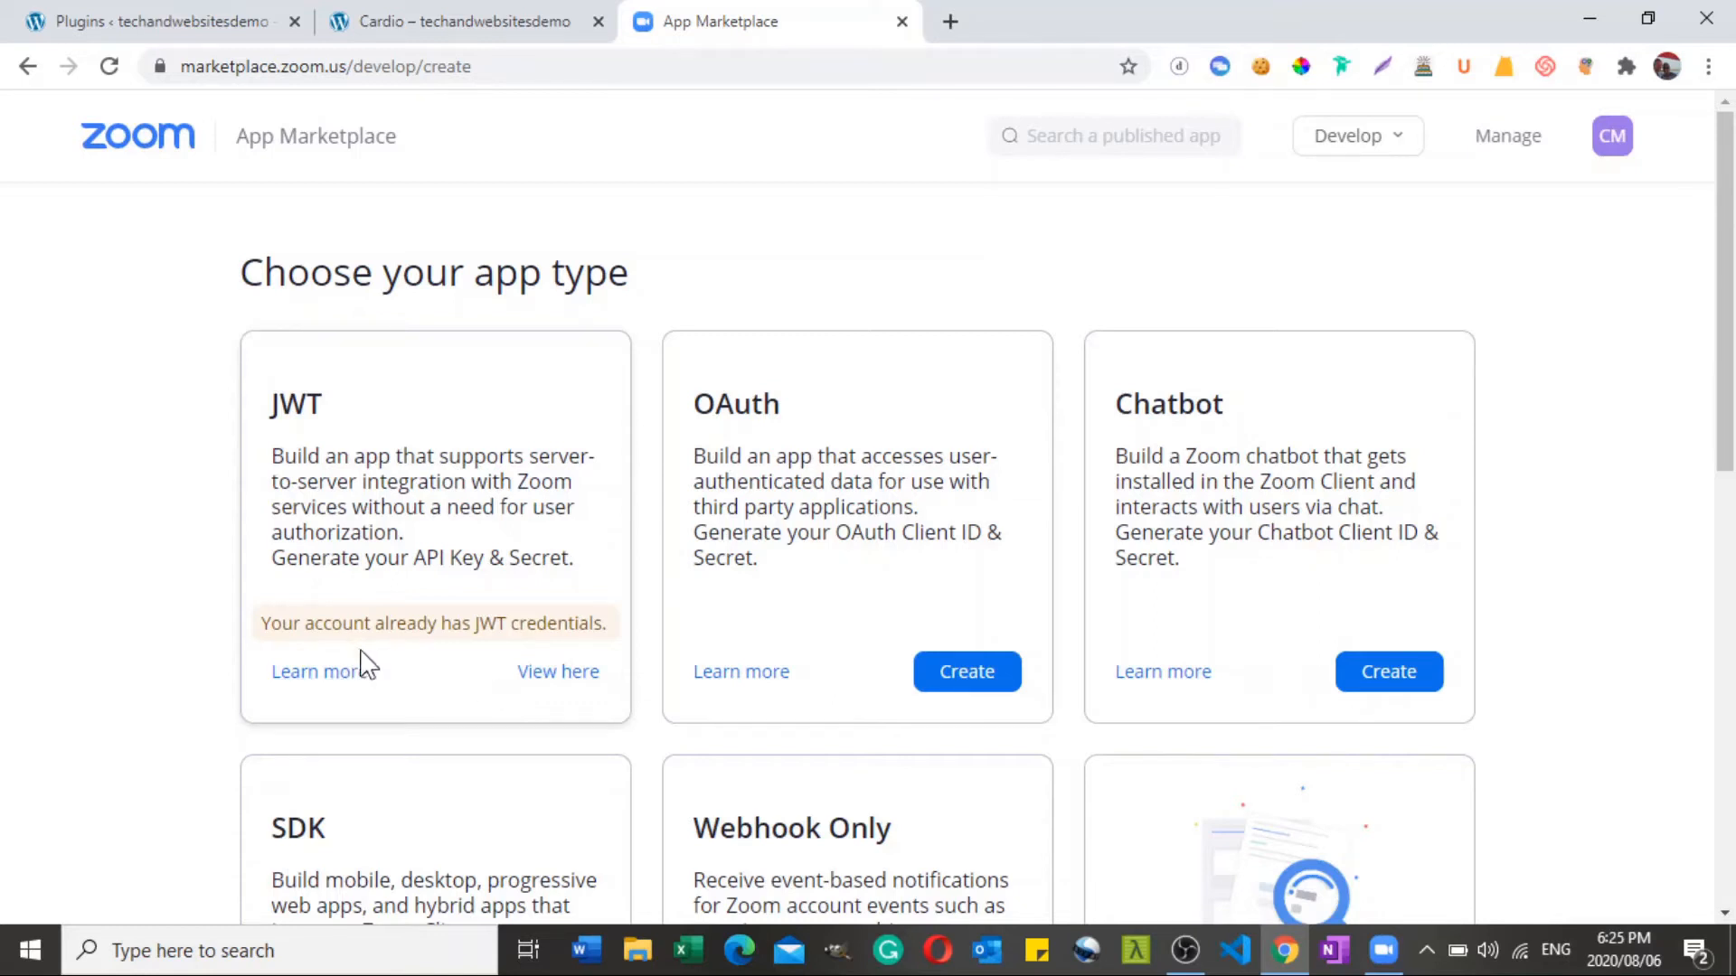
click(574, 676)
scroll(575, 678, down, 1)
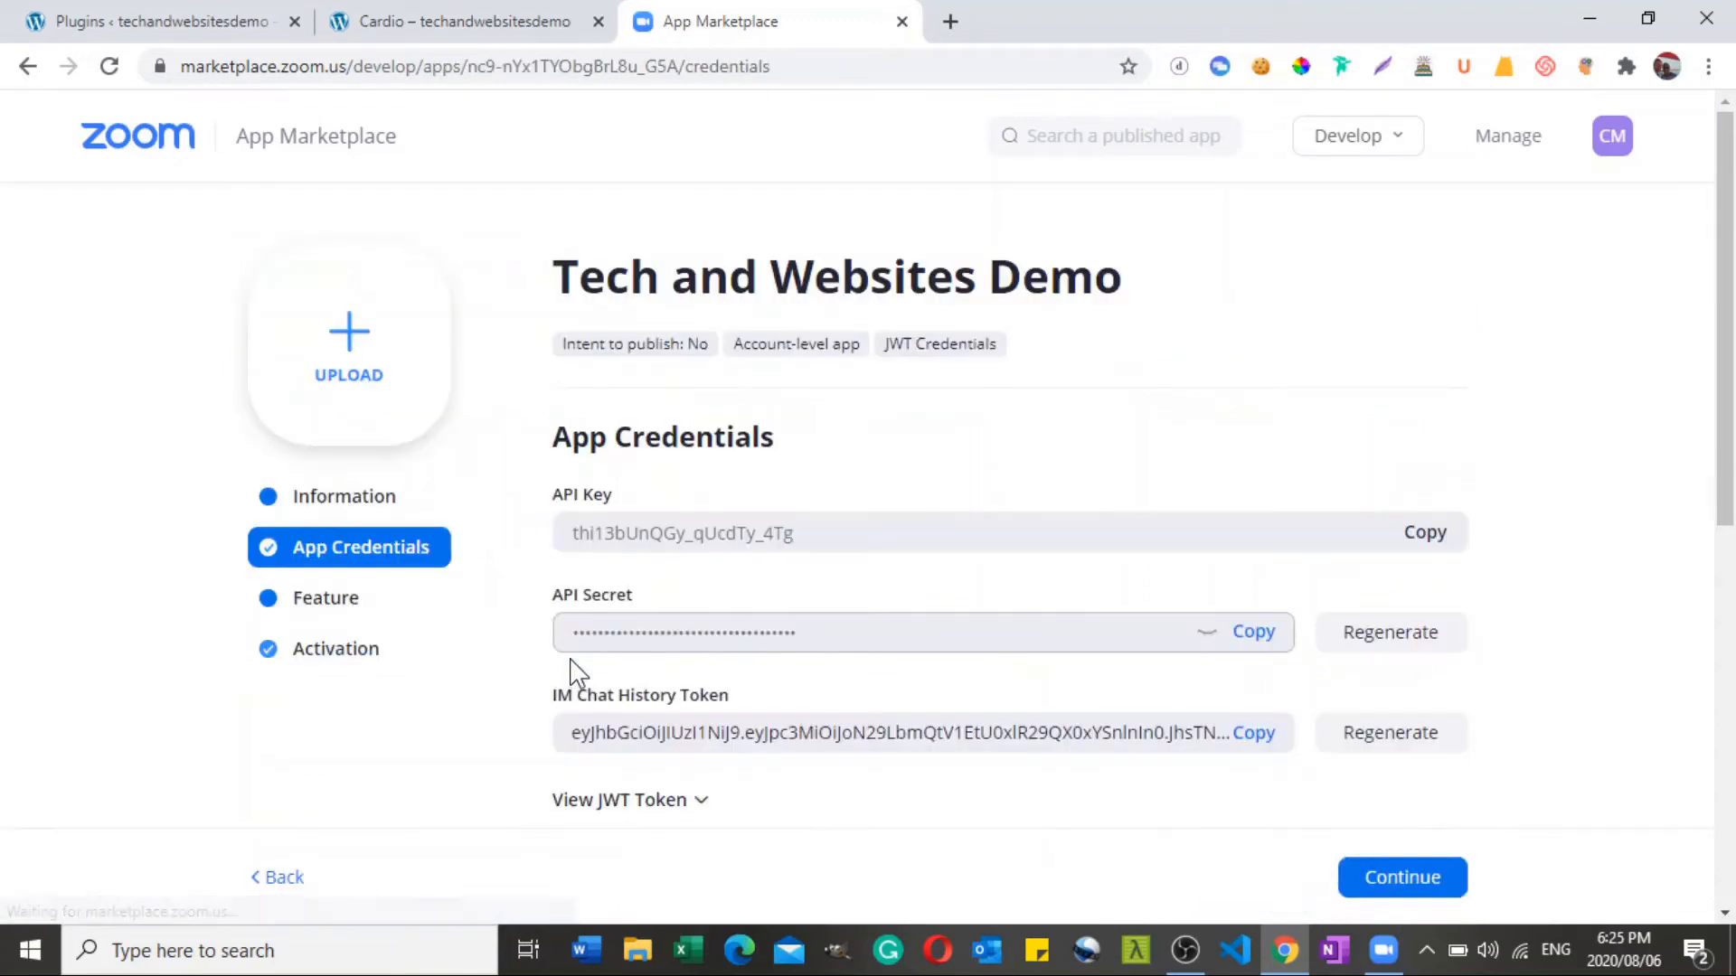
Review the JWT app's Information, App Credentials, Feature and Activation pages.
click(381, 511)
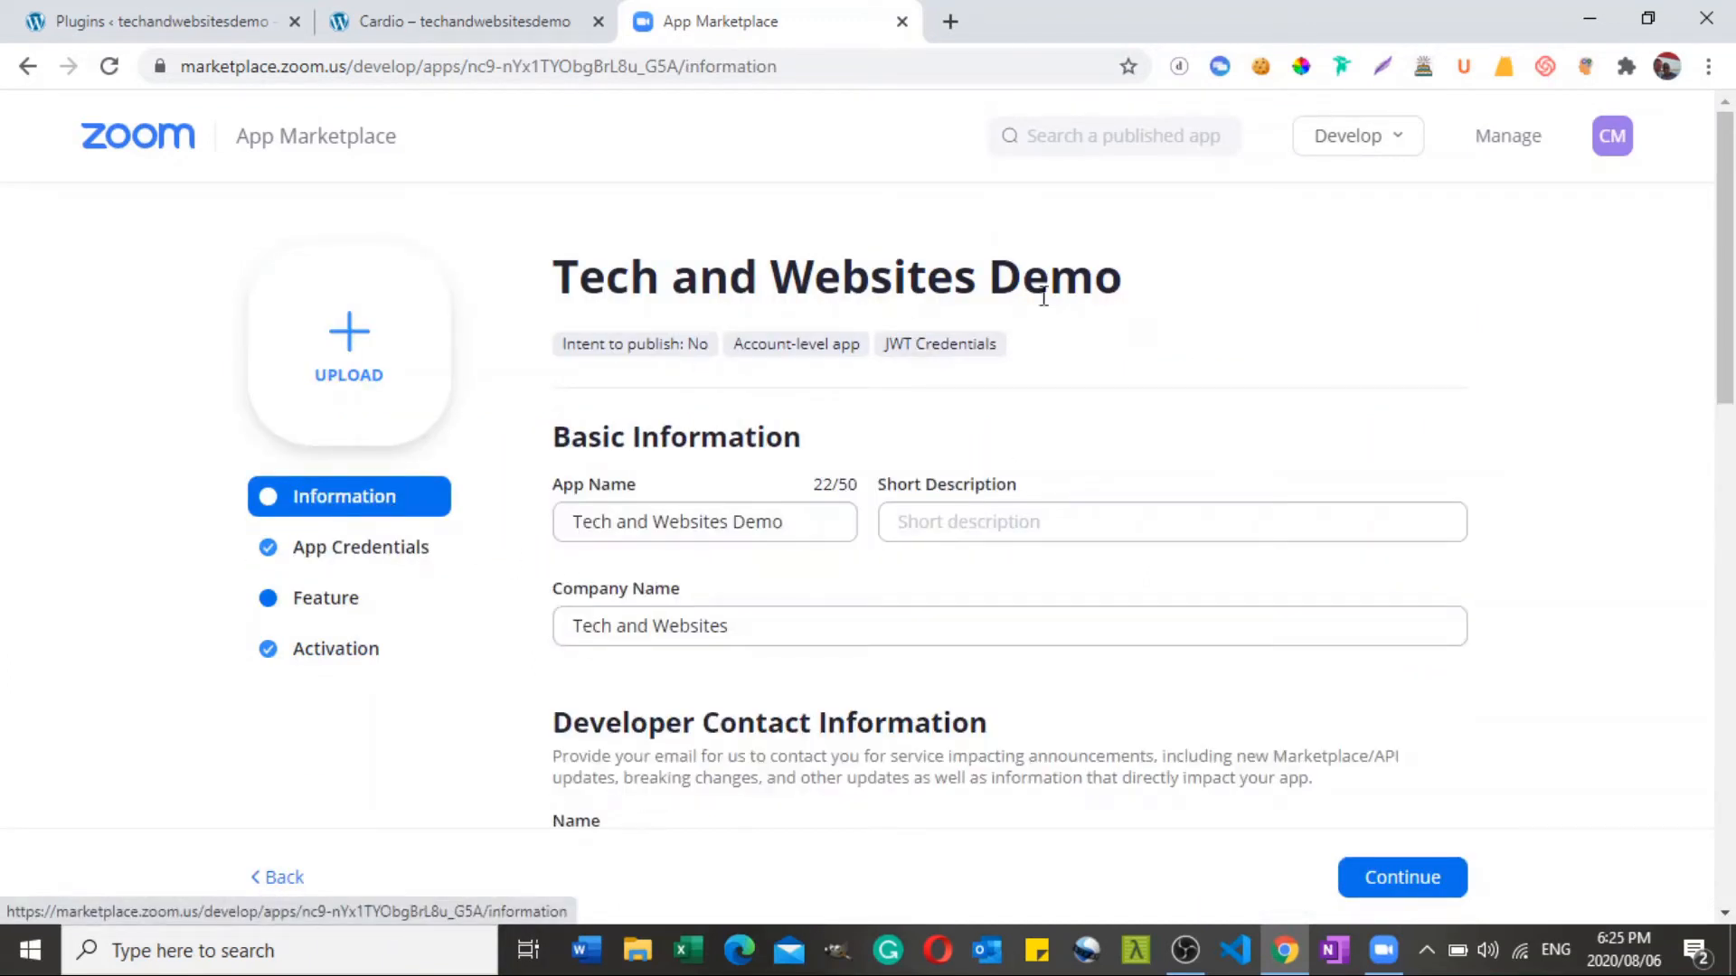
mouse_move(1734, 256)
mouse_down()
mouse_move(1733, 321)
mouse_move(1732, 276)
mouse_up()
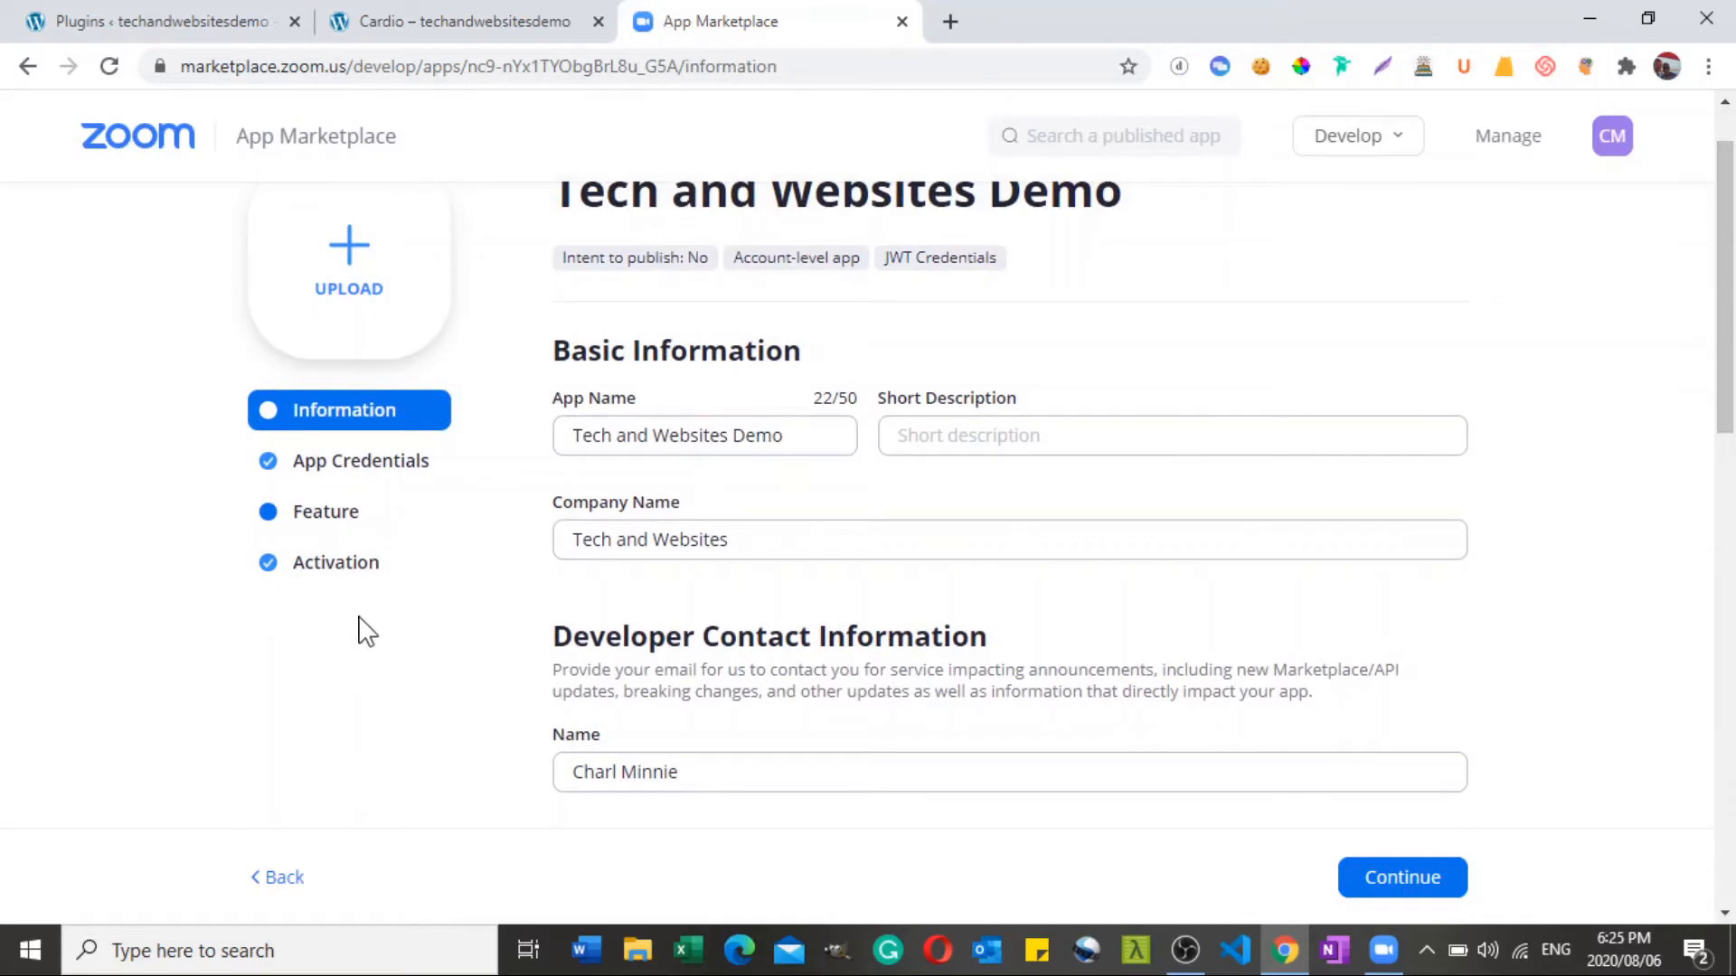
click(361, 459)
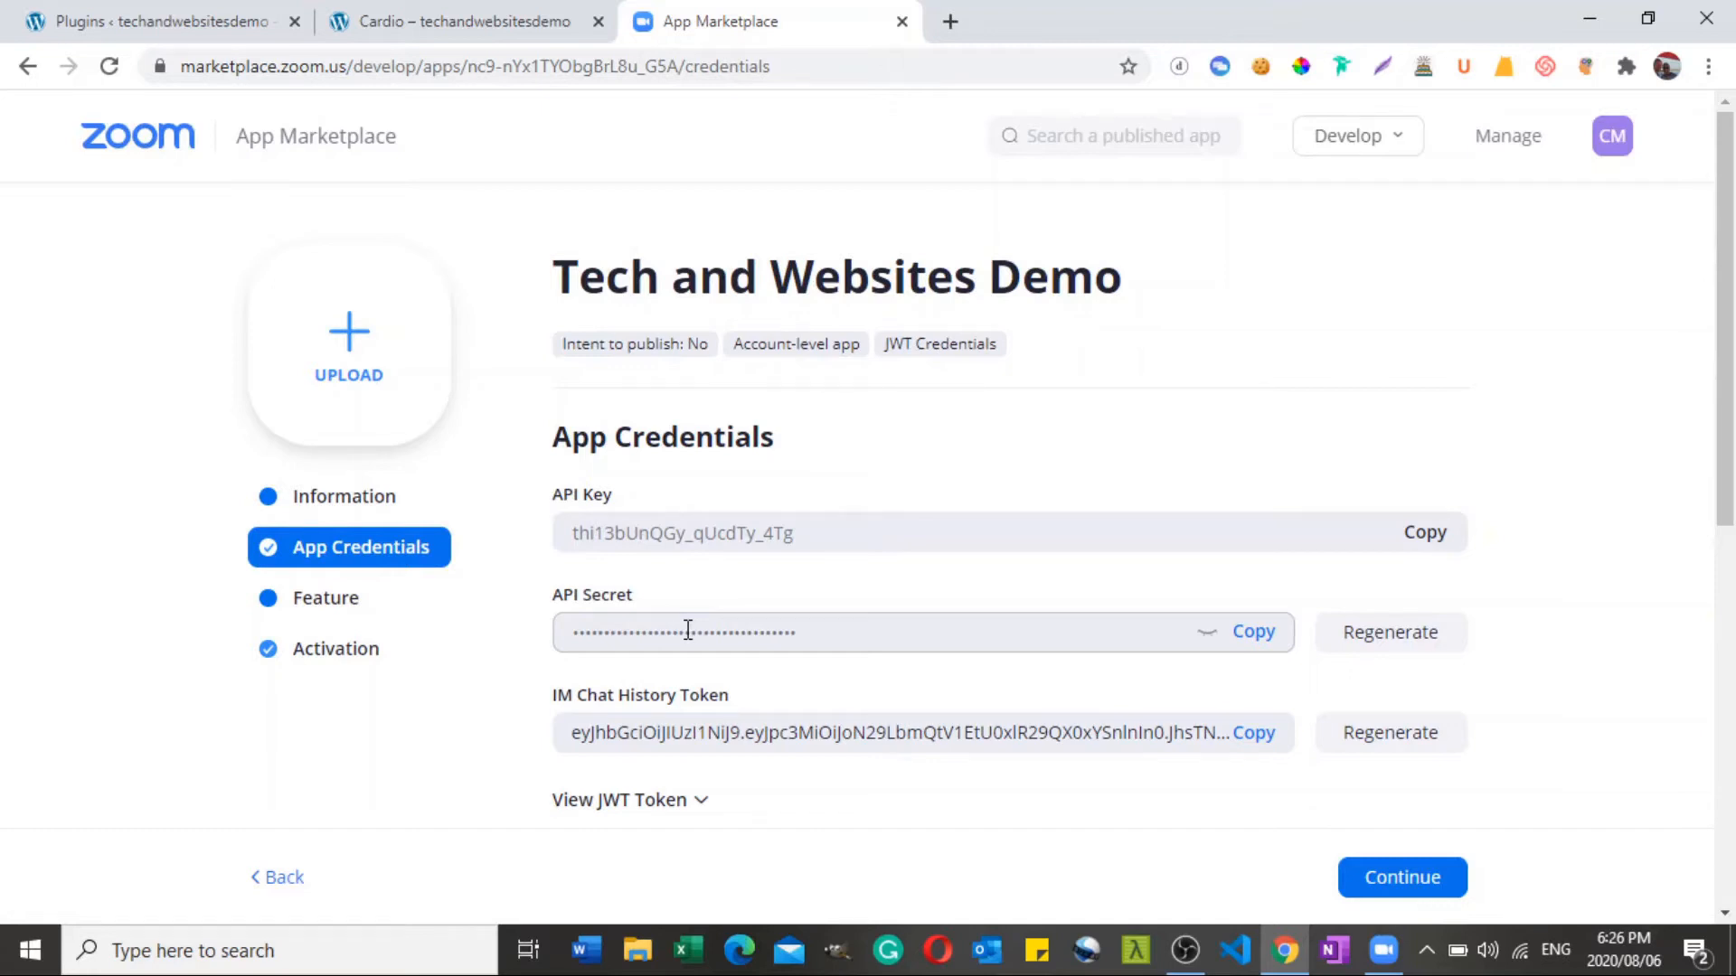
click(366, 604)
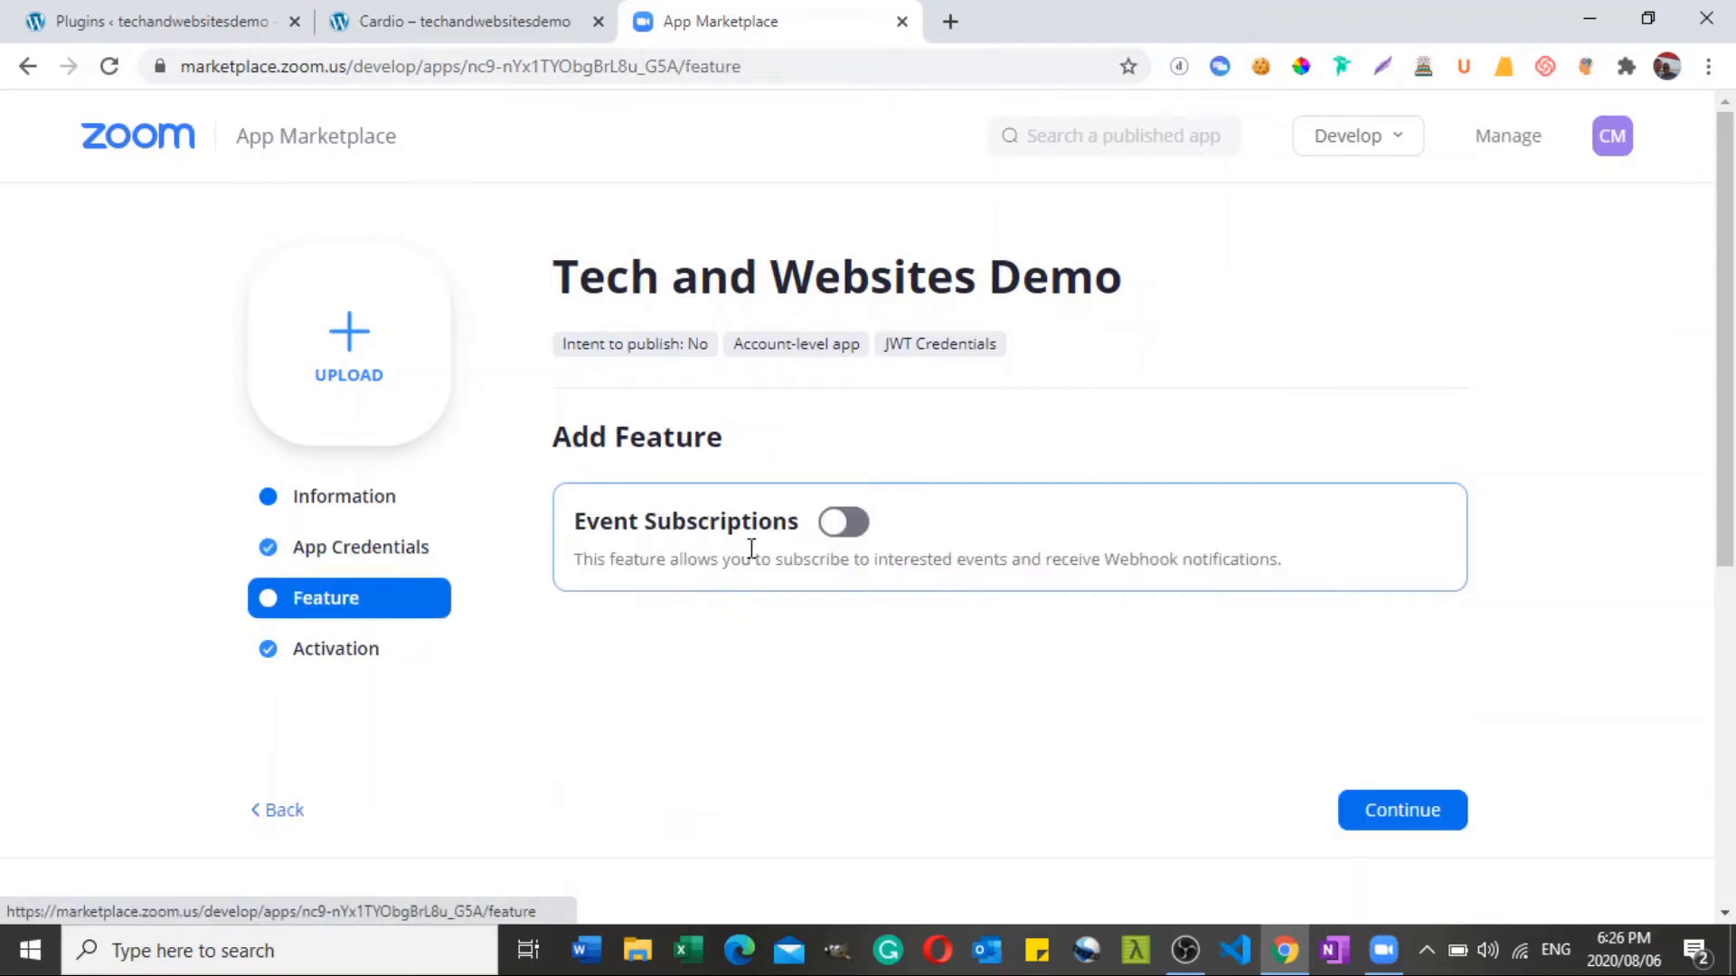
click(334, 663)
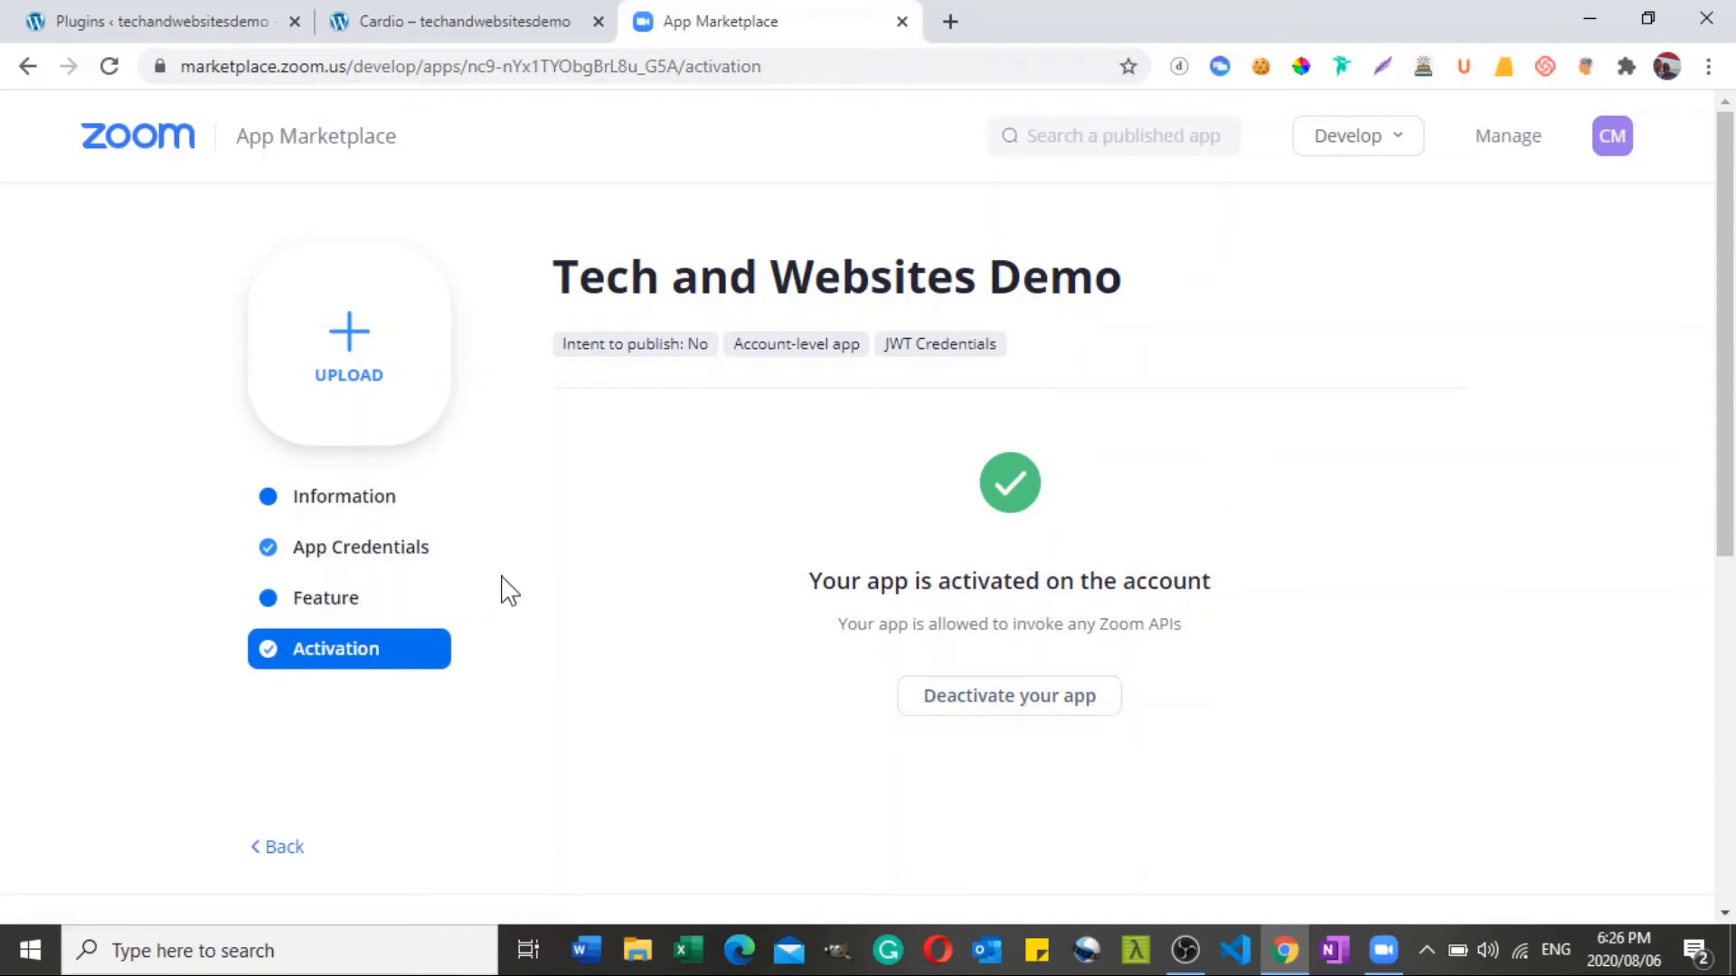
Copy the JWT app's API key and enter it as the API Key in the WordPress Zoom Meeting settings.
click(412, 571)
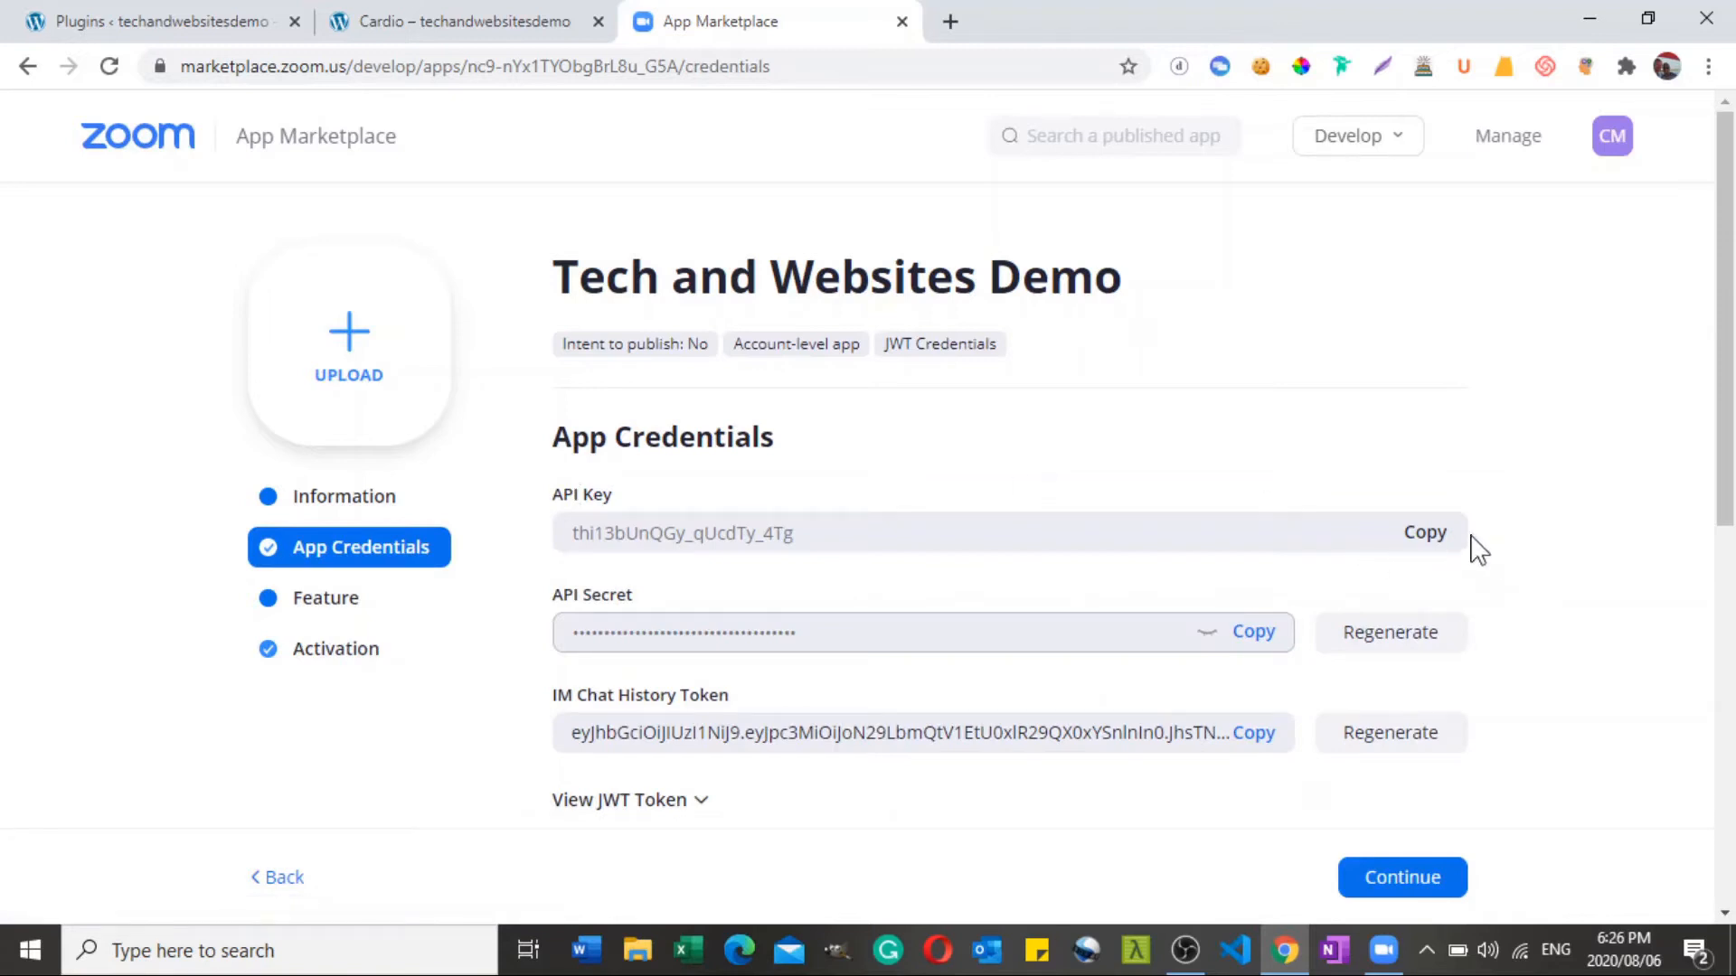
click(1434, 540)
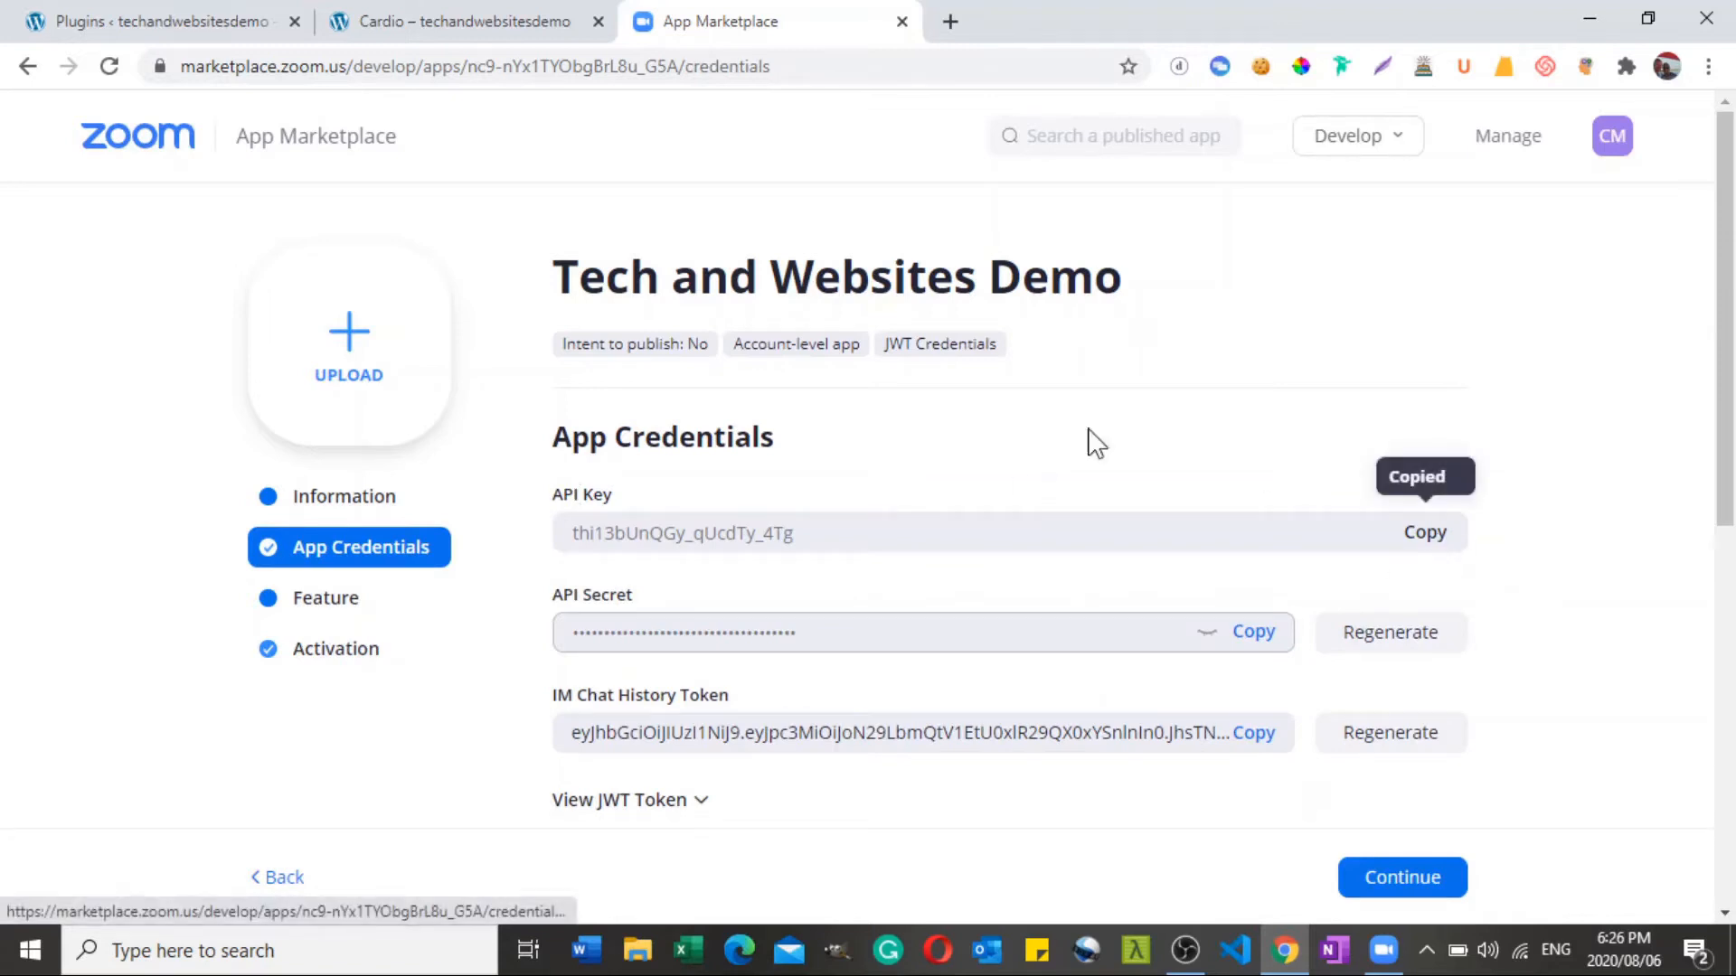
click(170, 23)
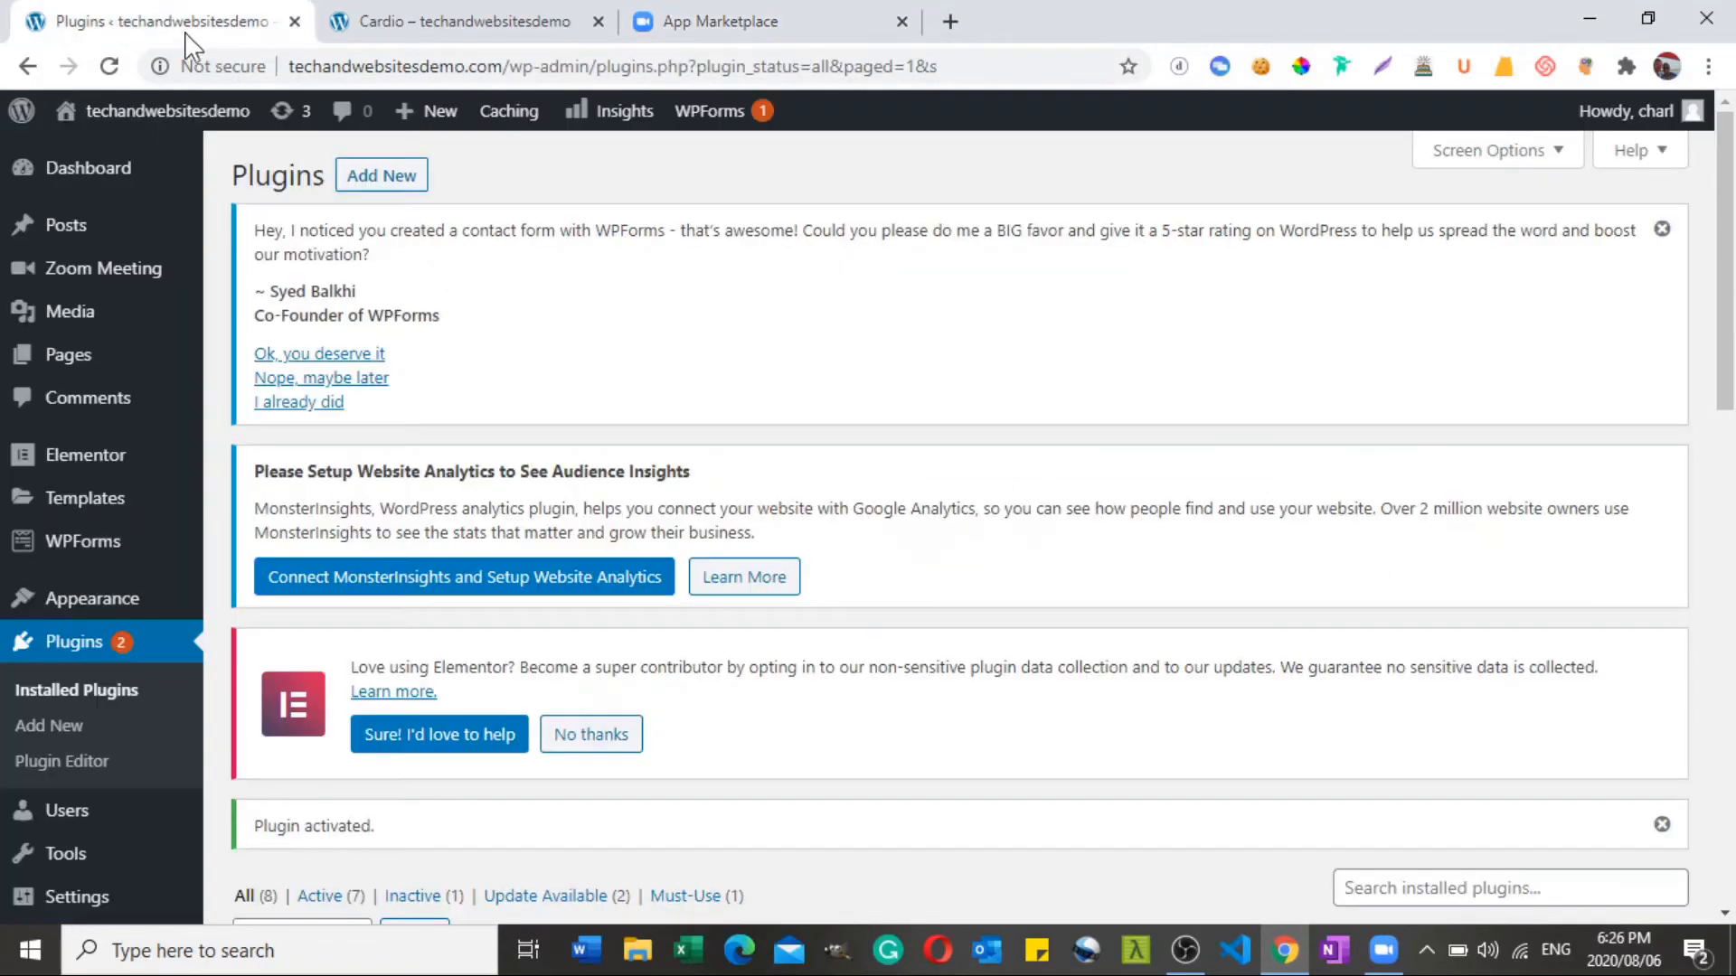
mouse_move(99, 277)
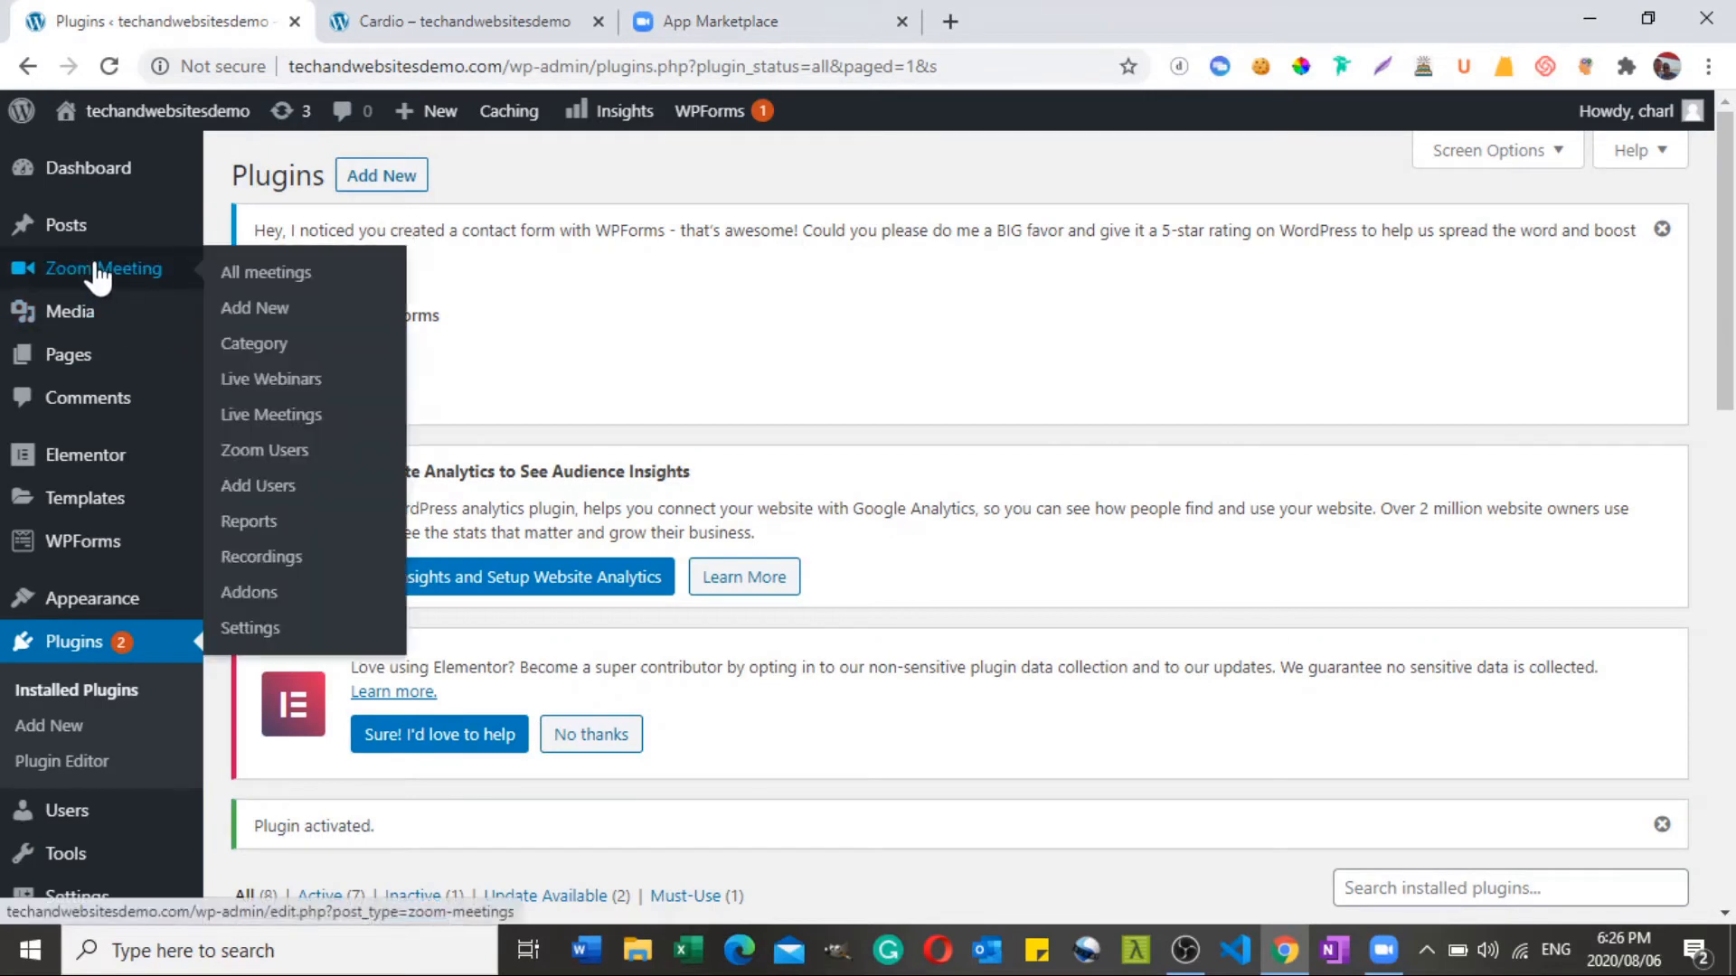
click(265, 626)
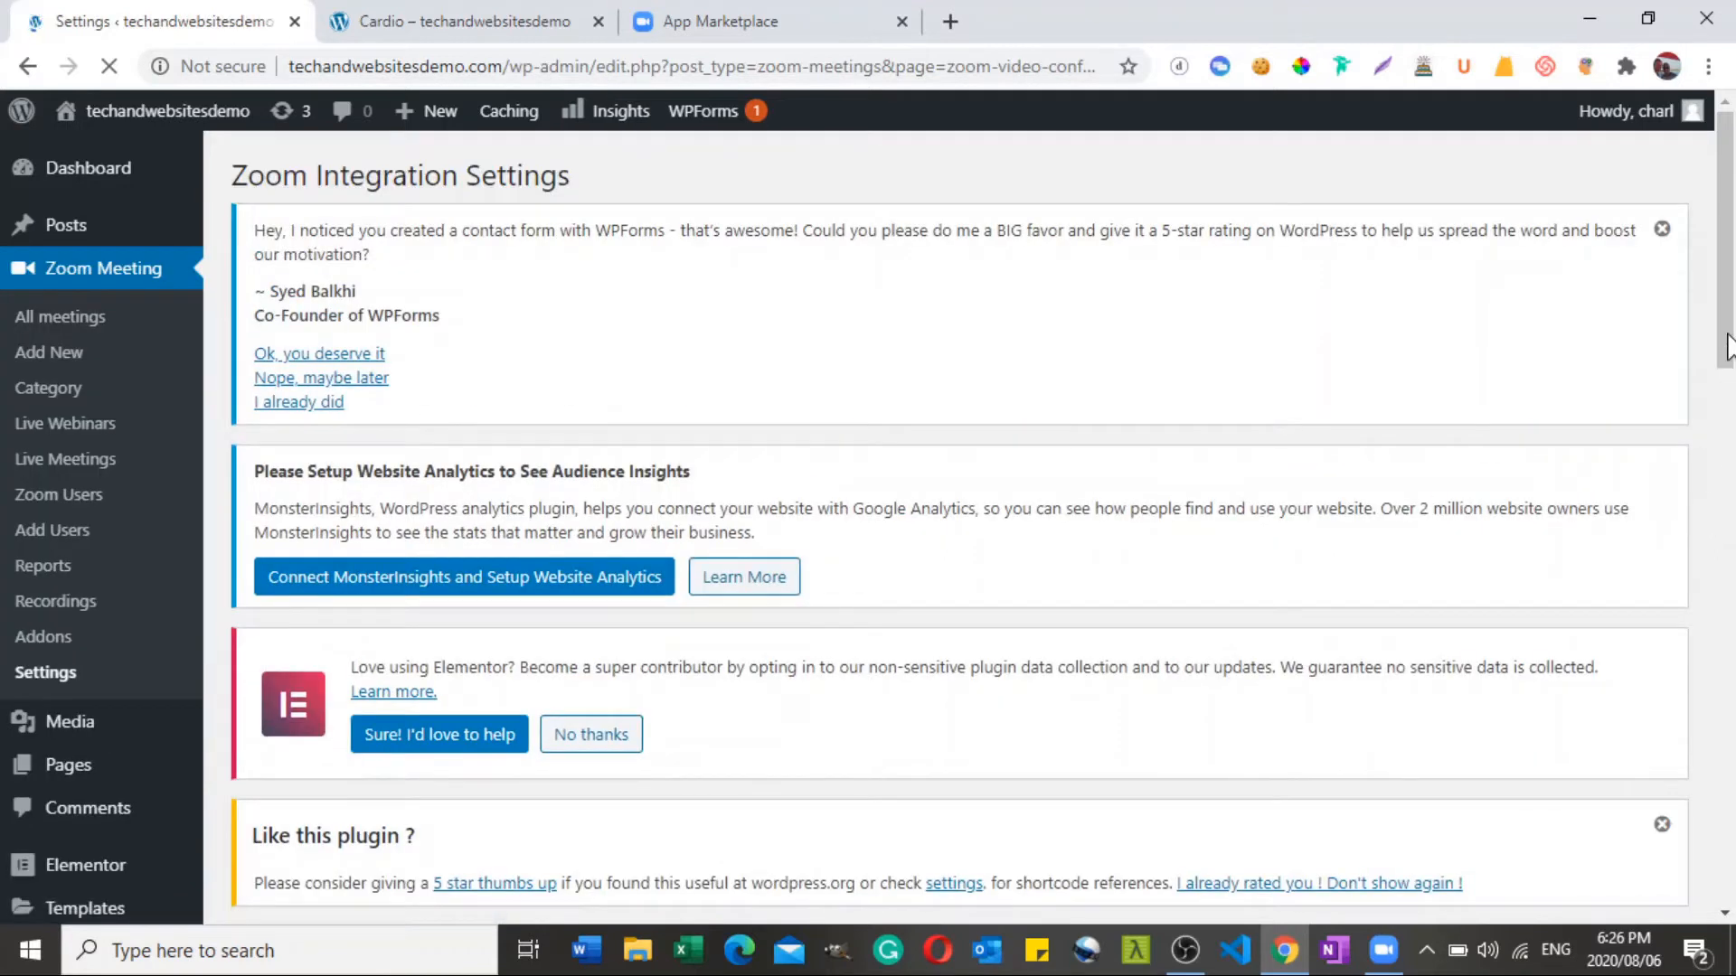
drag(1727, 347, 1727, 520)
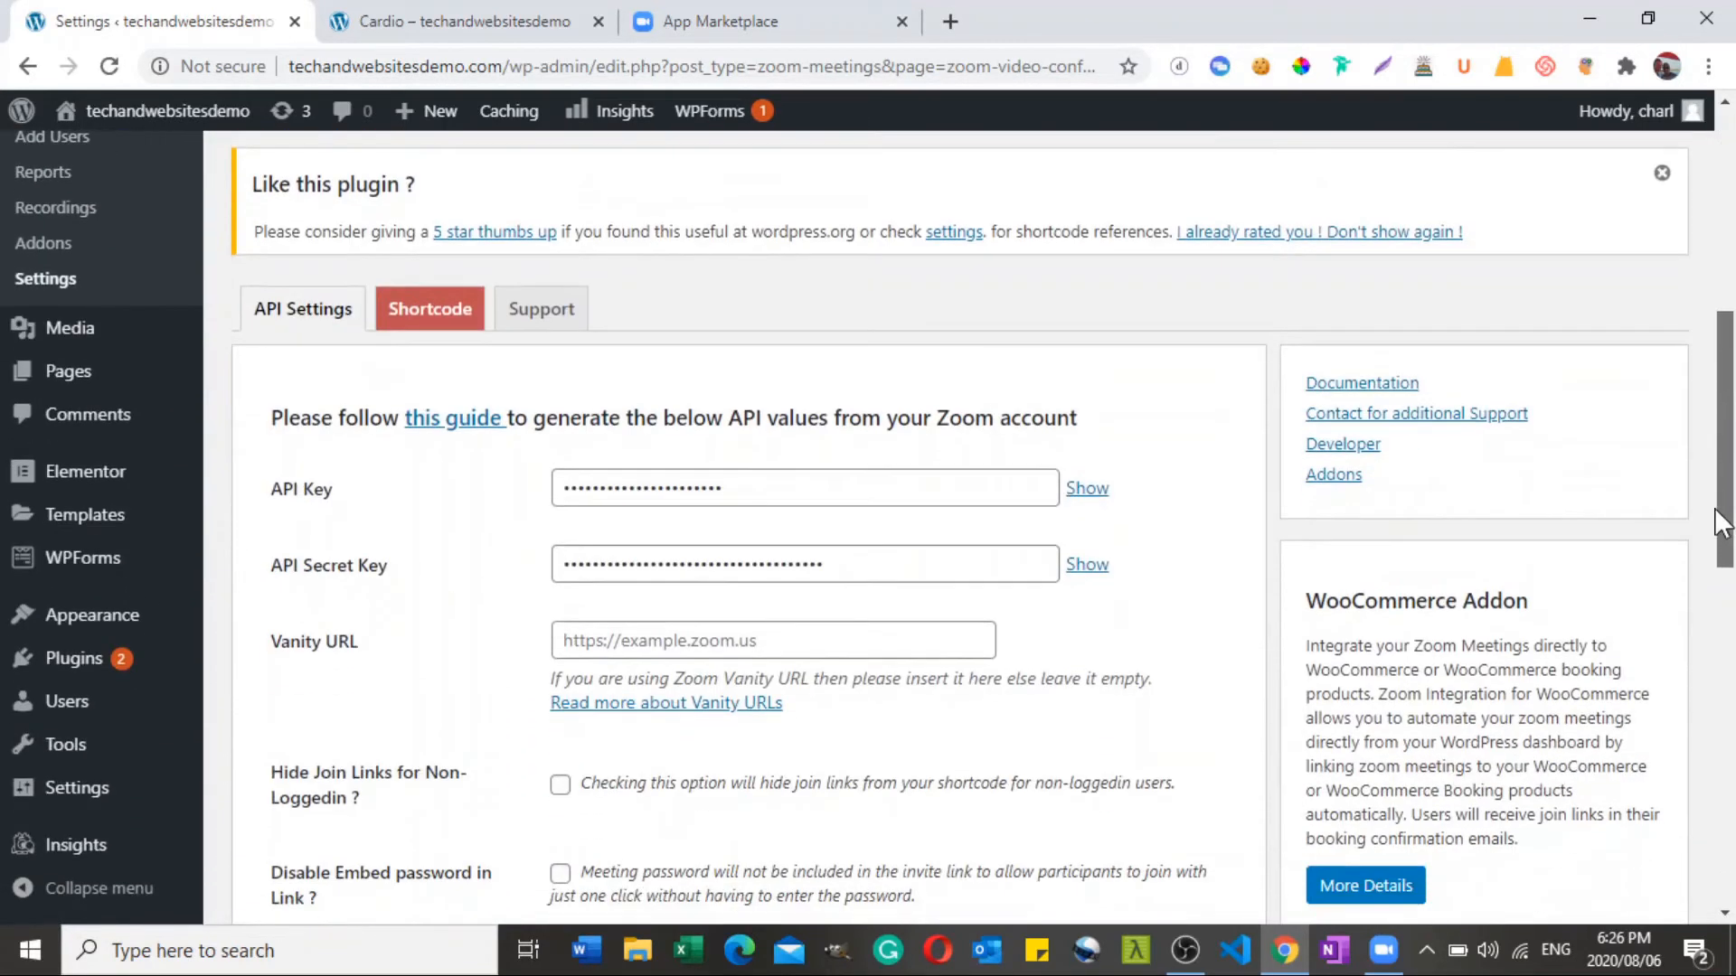
click(765, 493)
drag(764, 494, 351, 505)
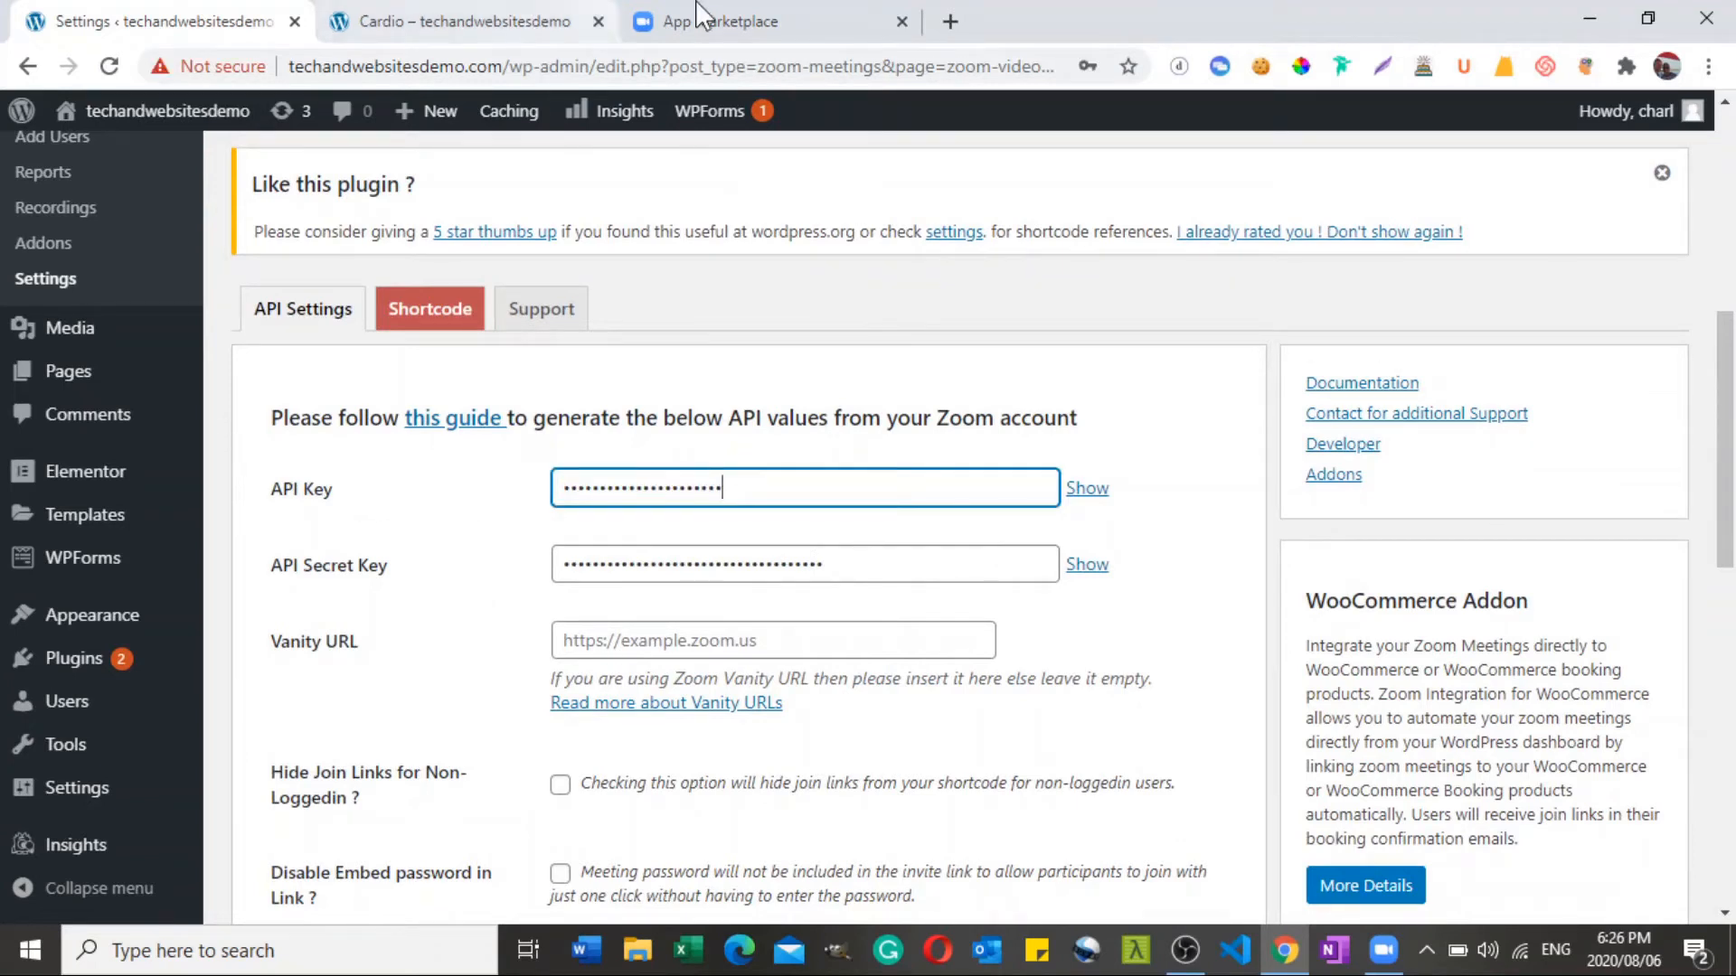
Copy the API secret from the Zoom App Marketplace and replace the API Secret Key in the WordPress Zoom settings with it.
click(832, 16)
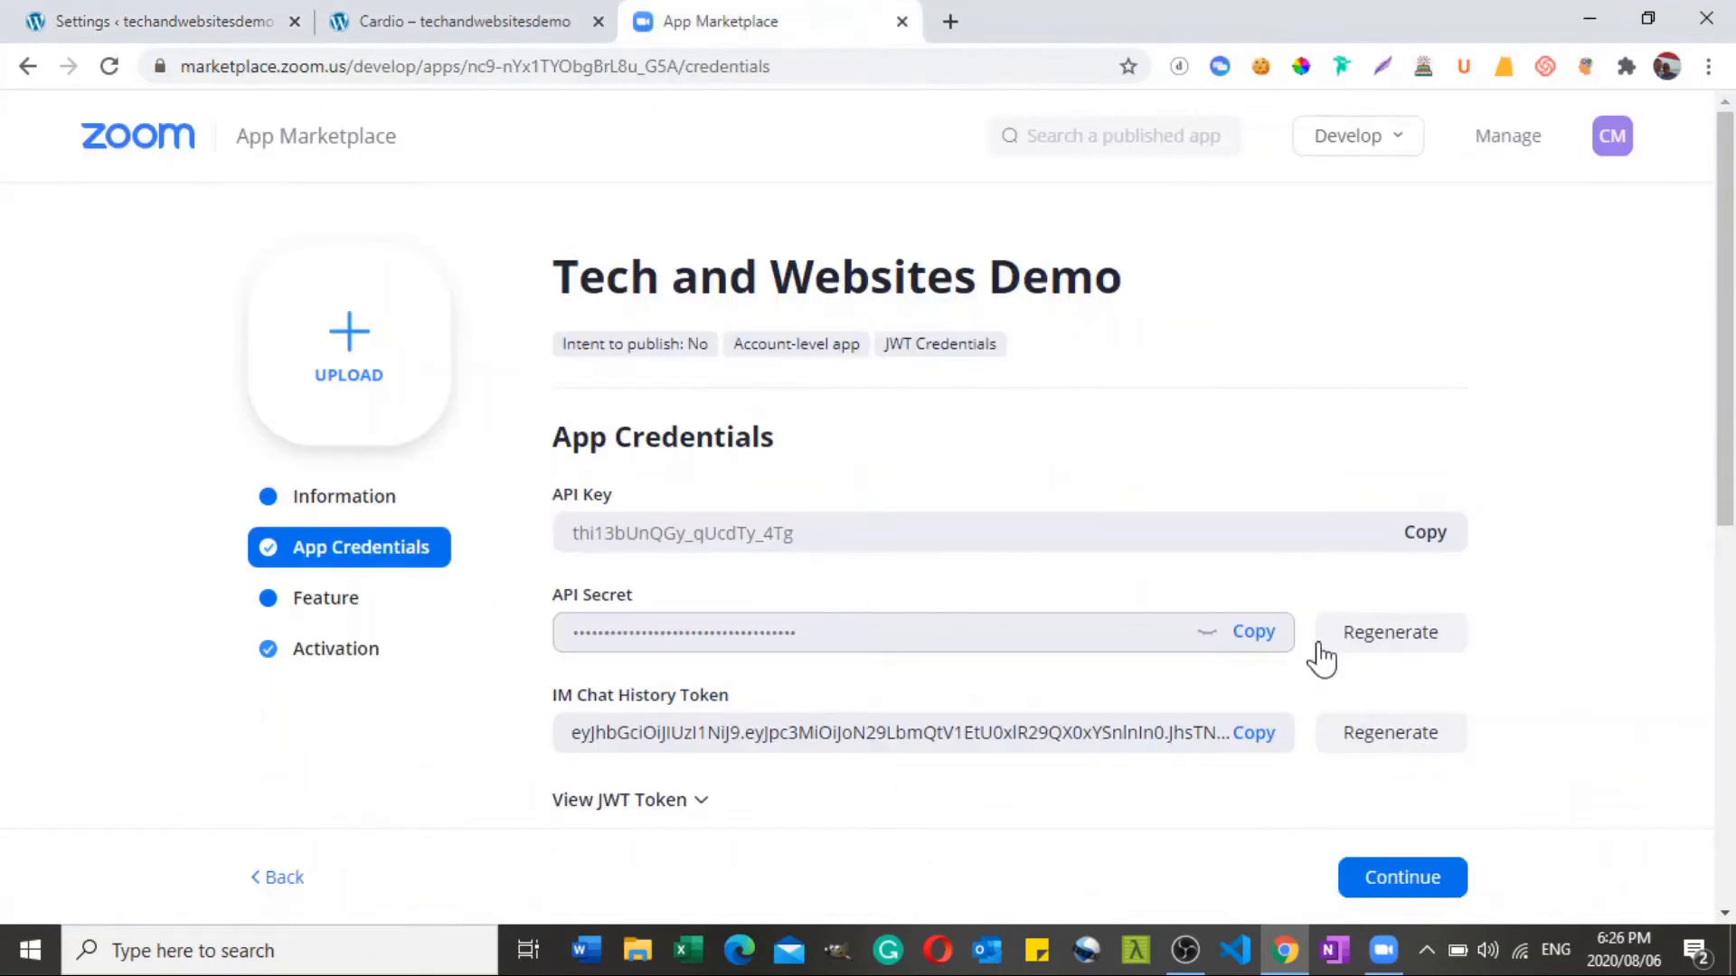
click(1270, 650)
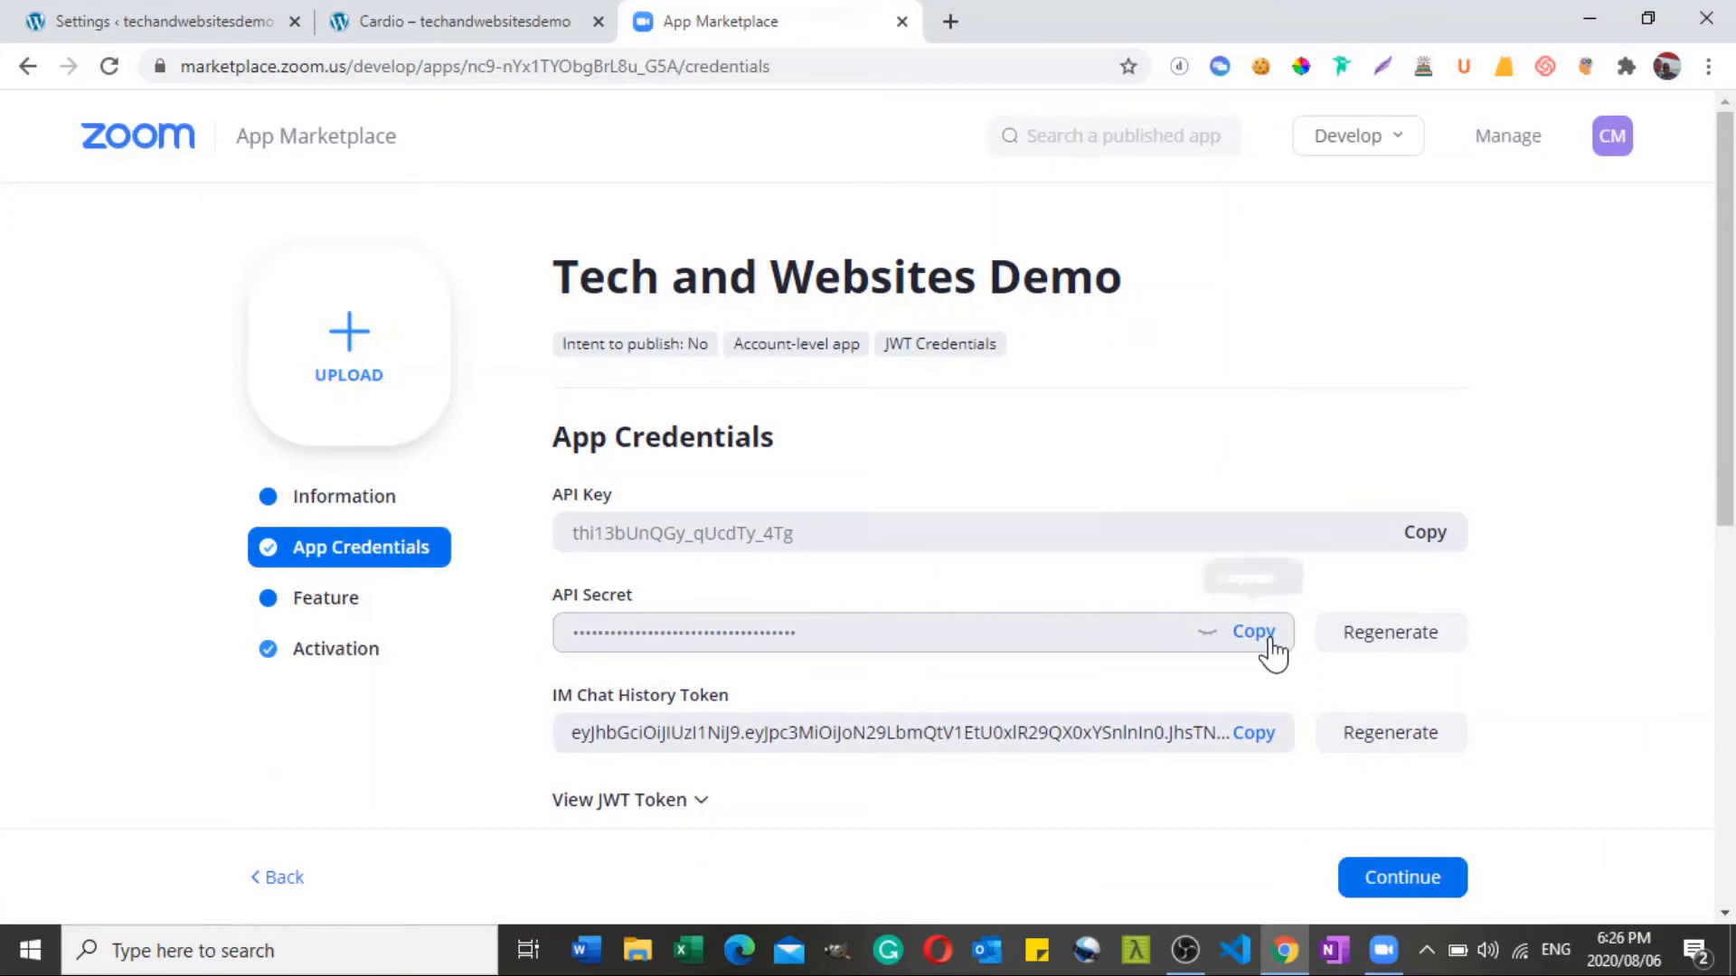
click(118, 18)
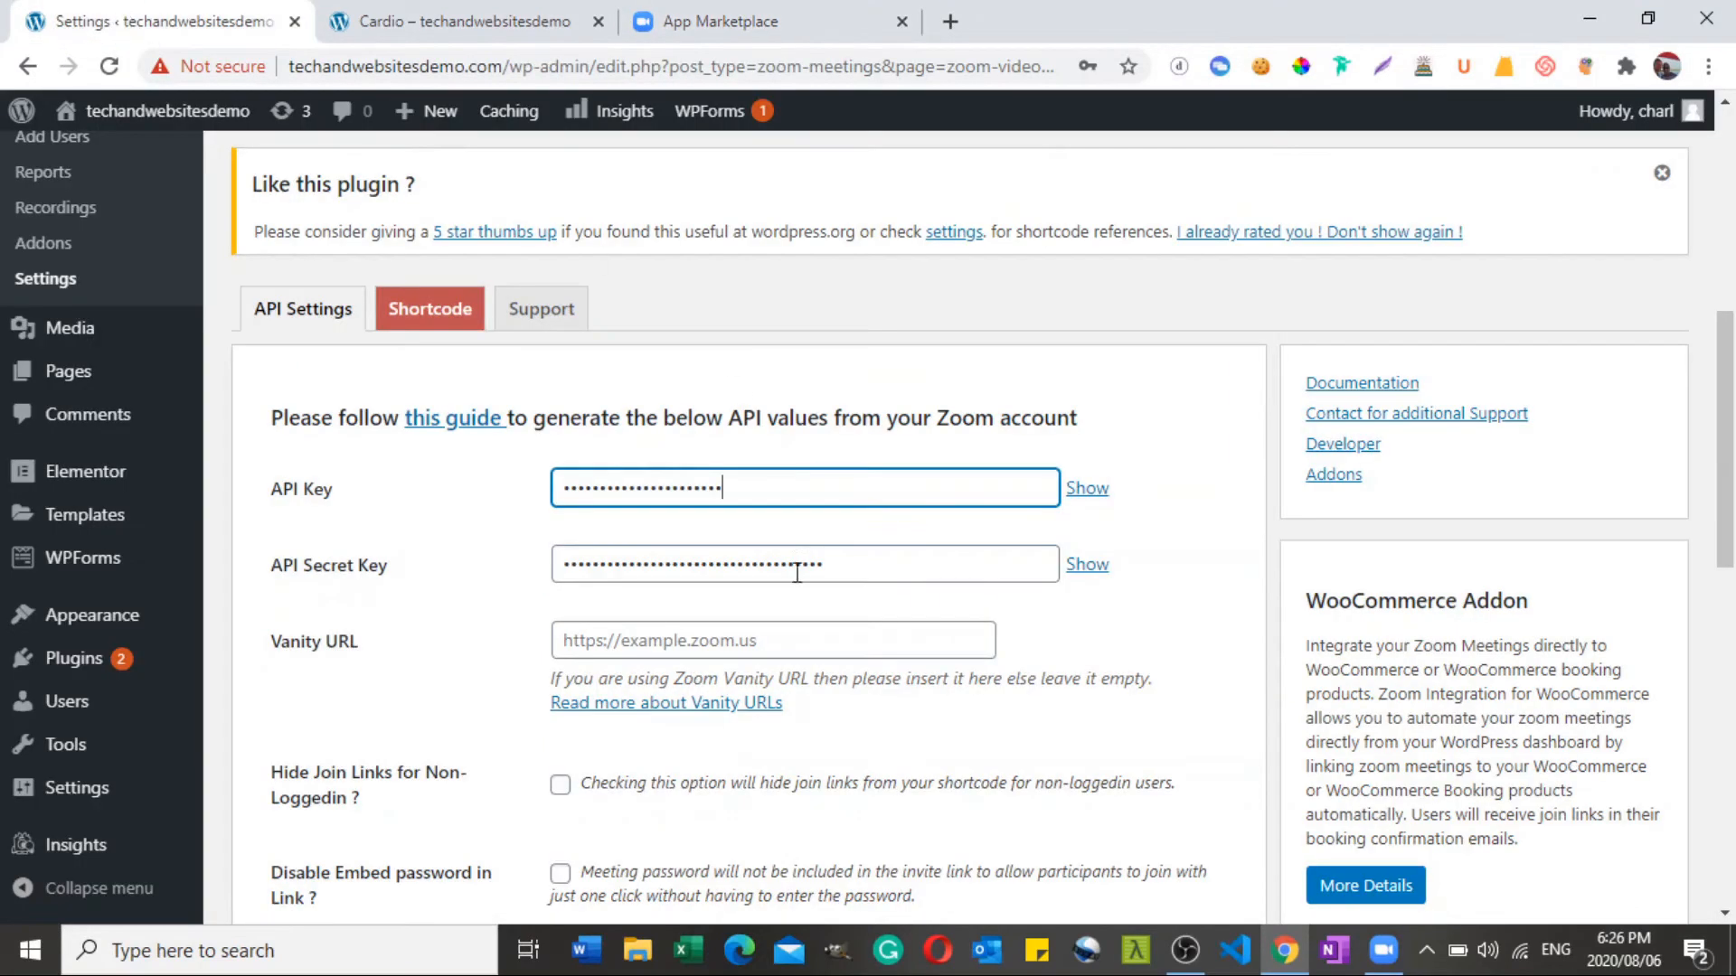
drag(880, 576, 257, 539)
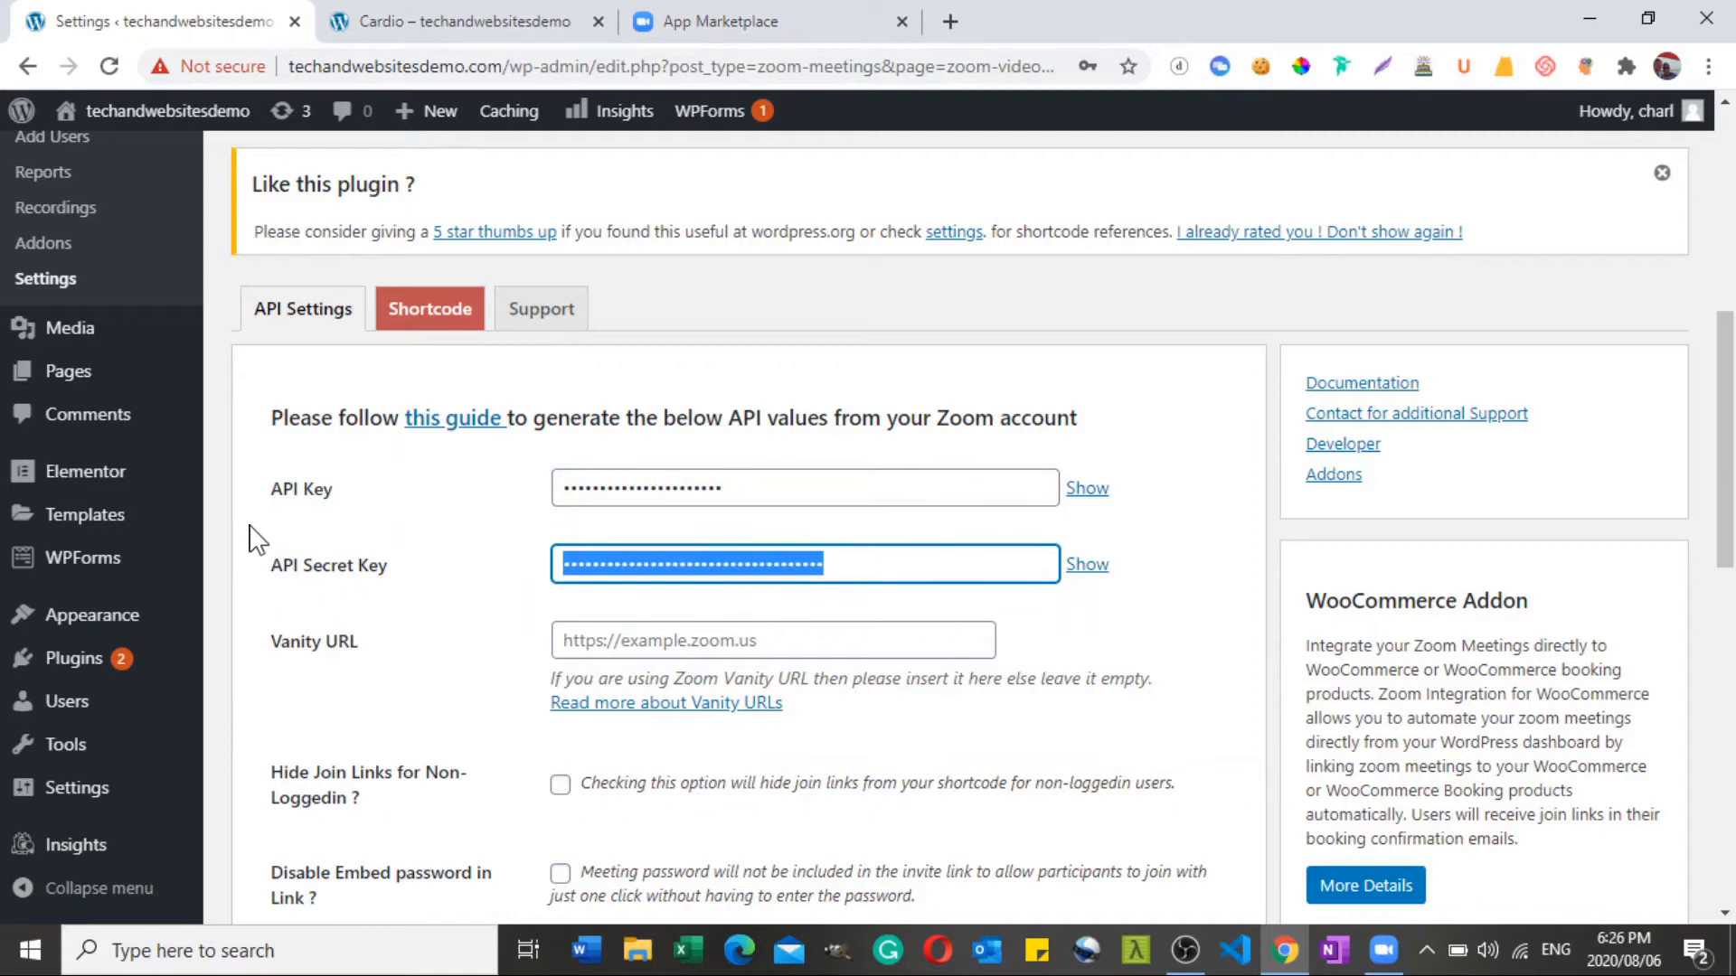
key(ctrl+v)
Keep the existing Meeting Started Text and set the Meeting going to start Text to "This meeting is about to start".
drag(1732, 385, 1732, 512)
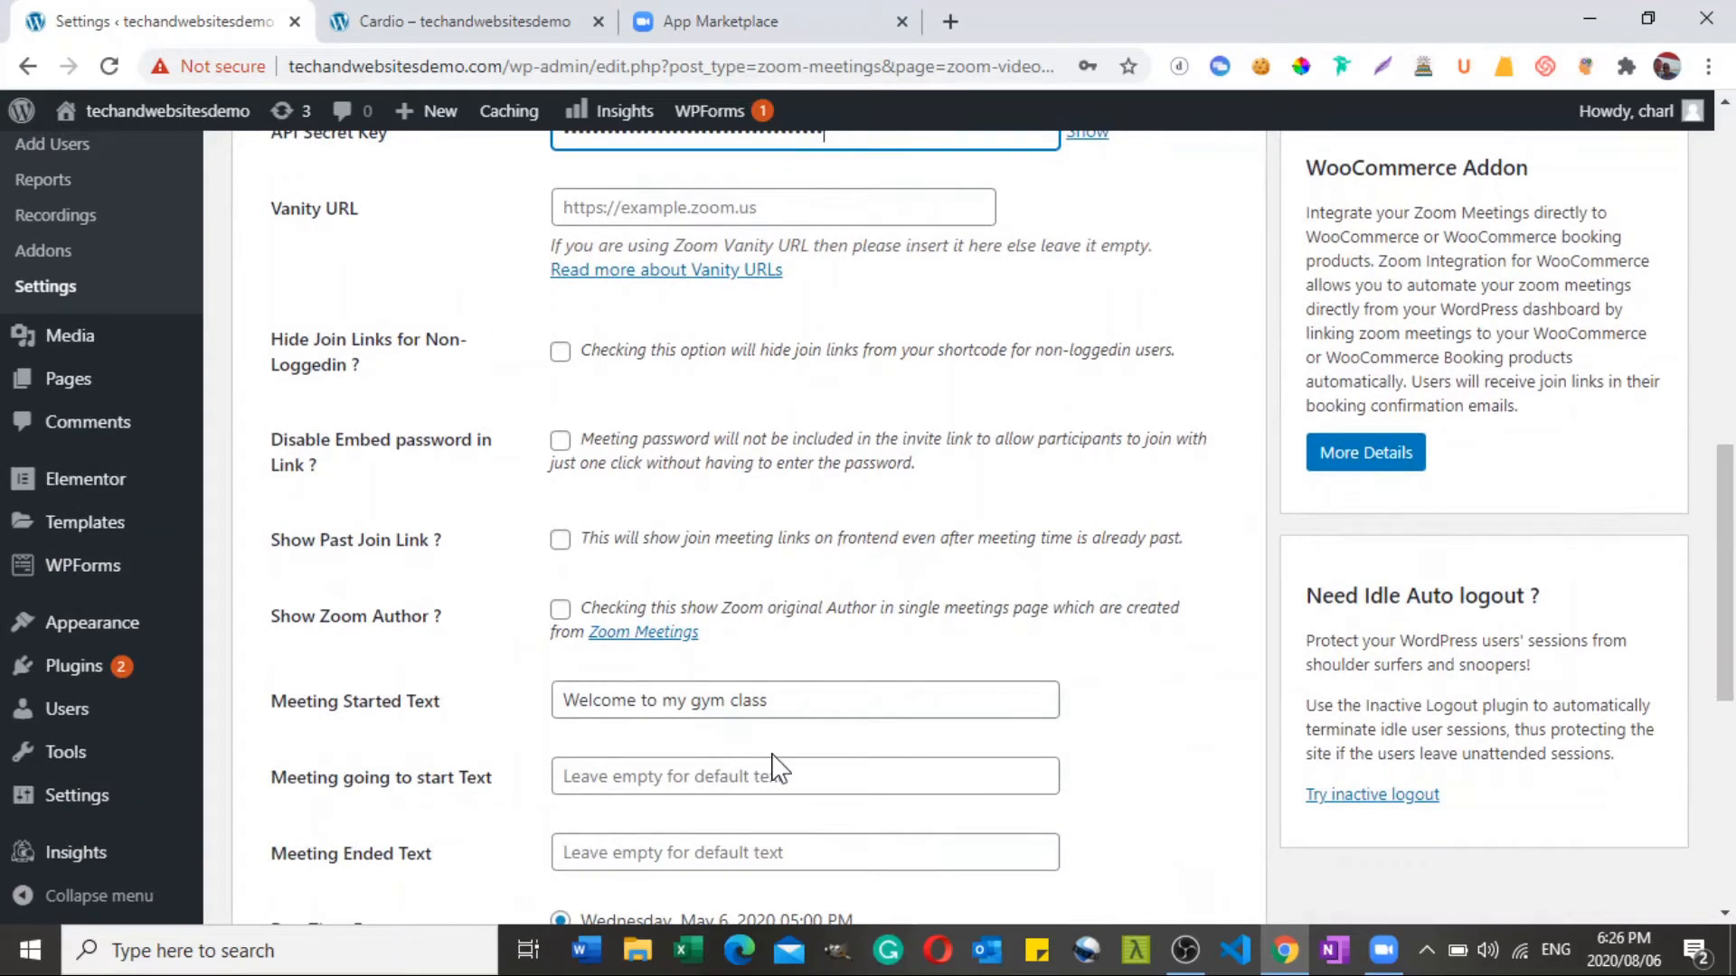
drag(623, 710, 581, 703)
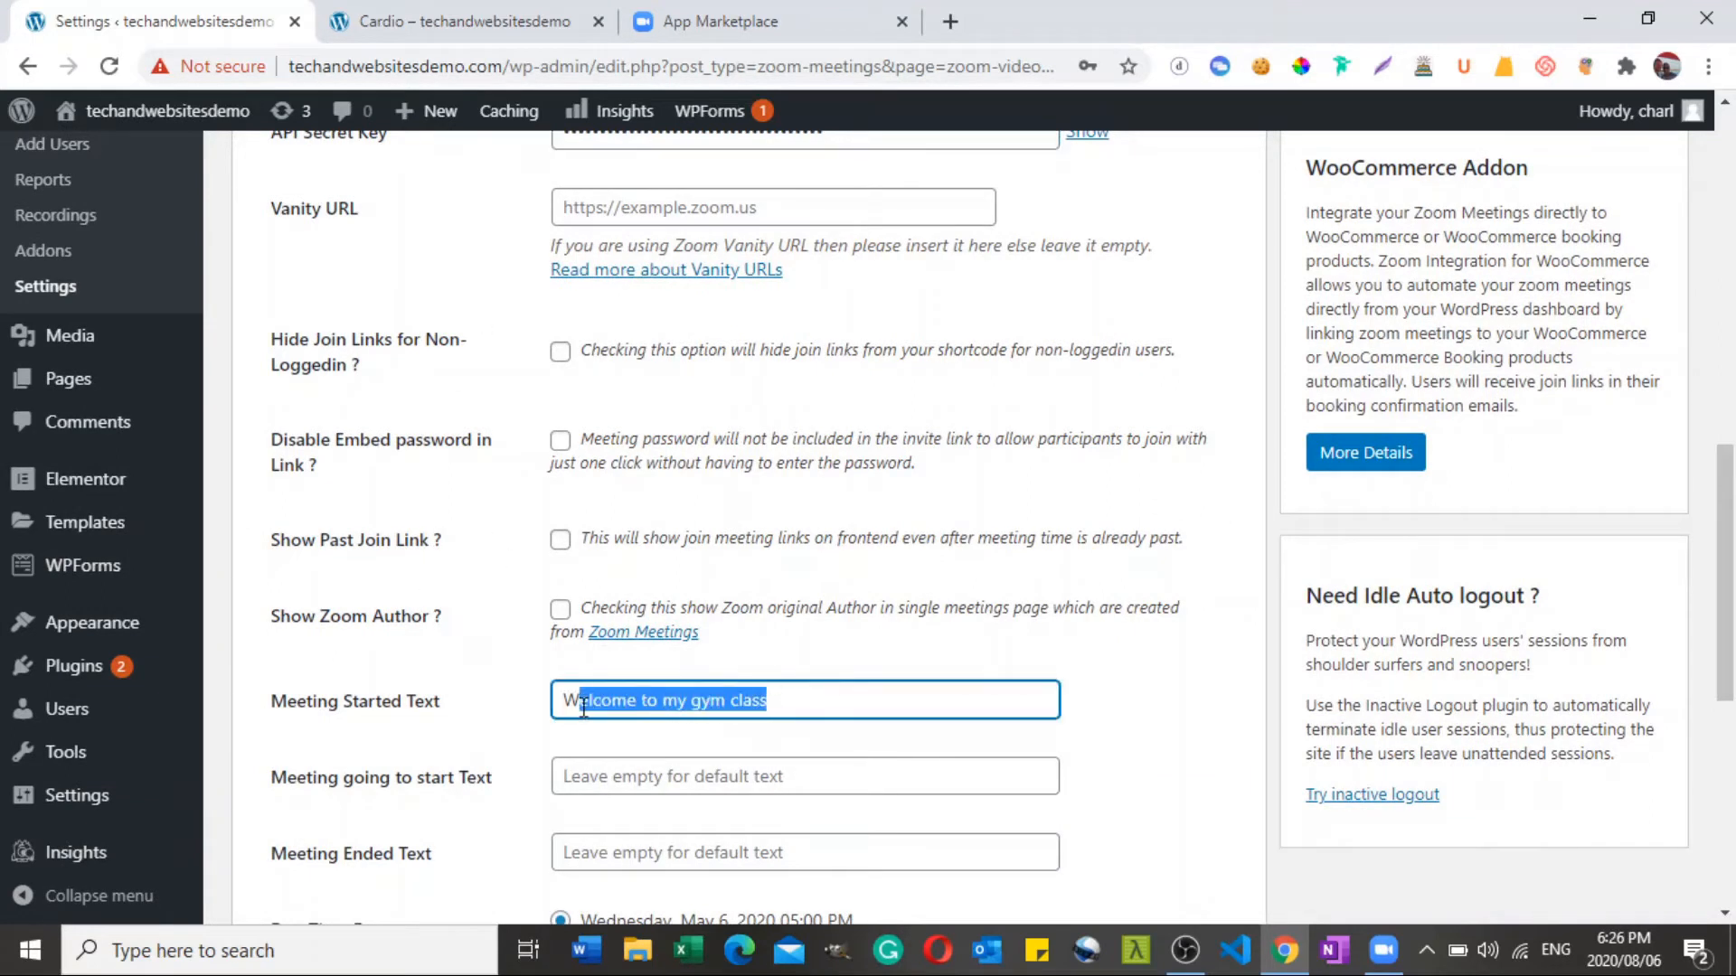
click(802, 704)
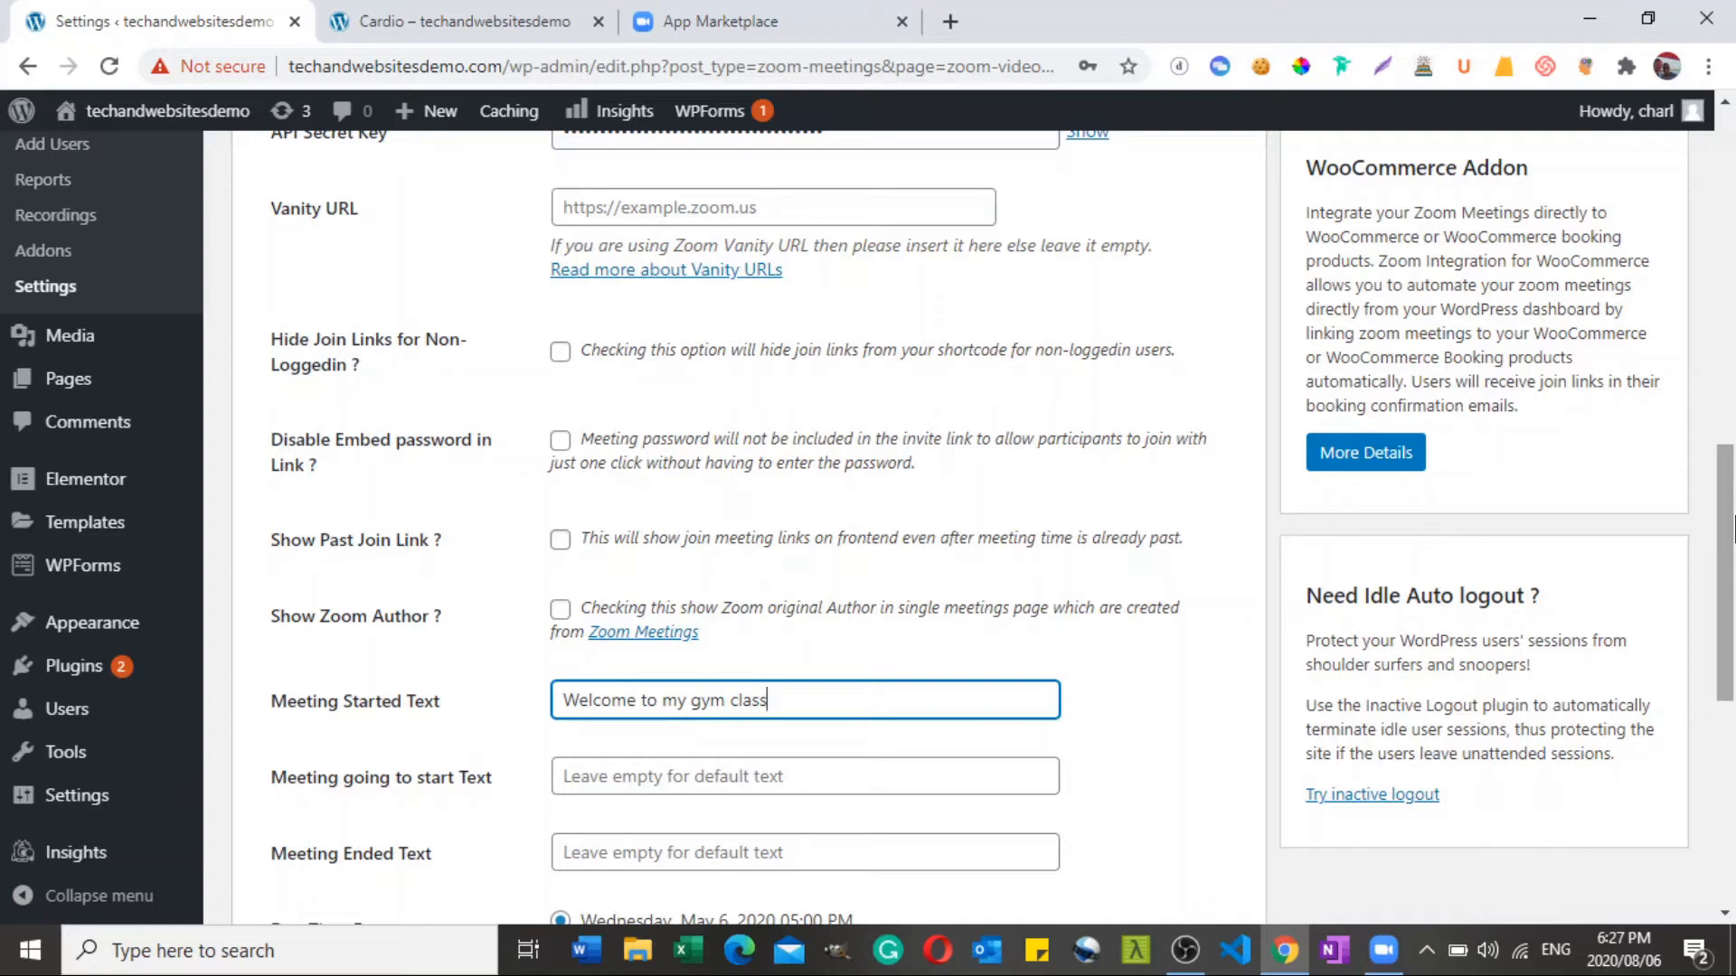
drag(1731, 532, 1687, 601)
click(700, 524)
text(This )
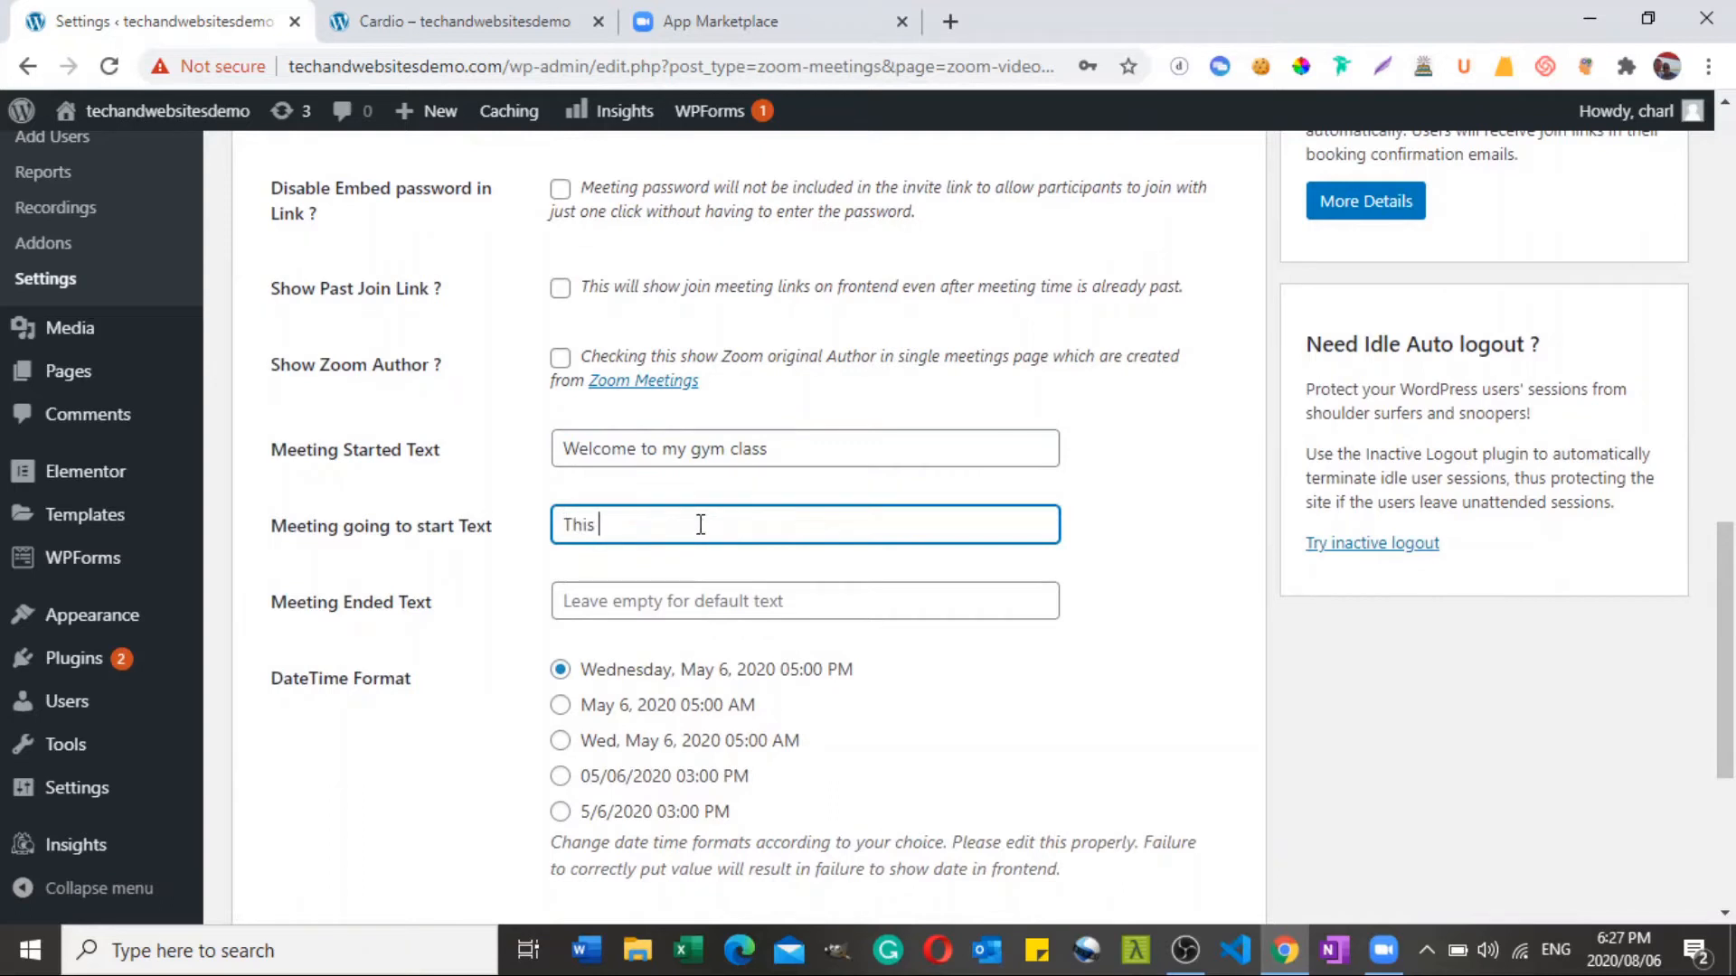
text(meeting is about to start)
Check the Zoom API connection, dismiss the resulting alert and save the Zoom integration settings.
drag(1730, 683, 1730, 733)
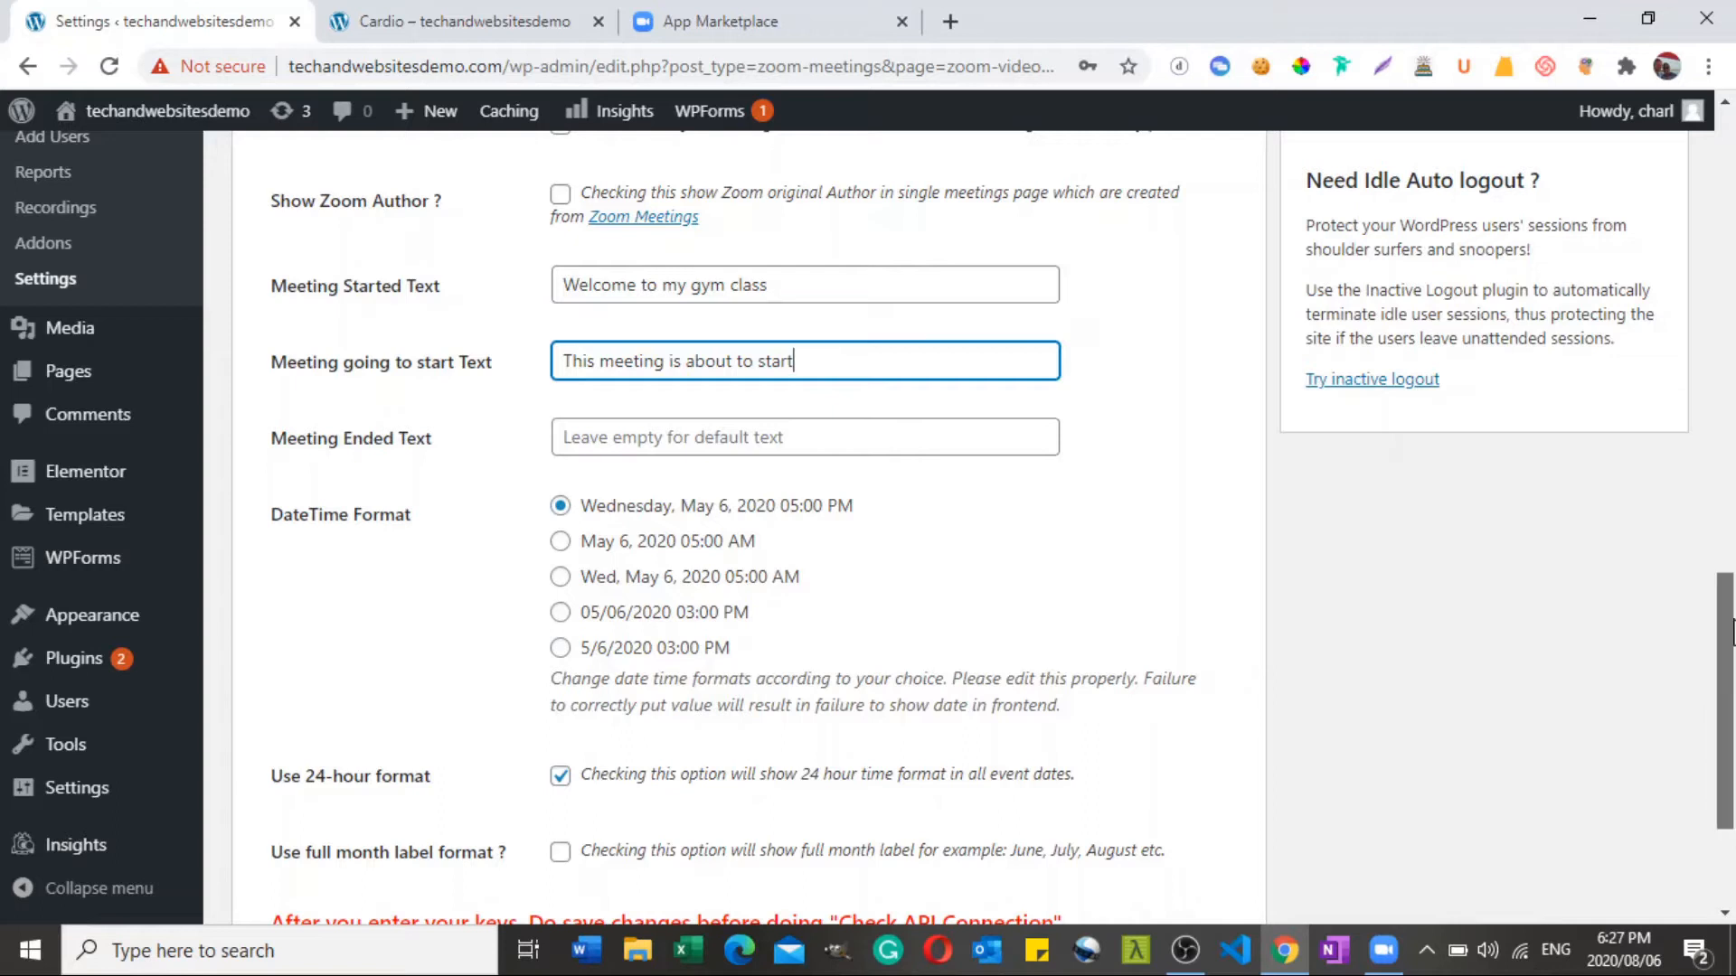
scroll(1731, 632, down, 3)
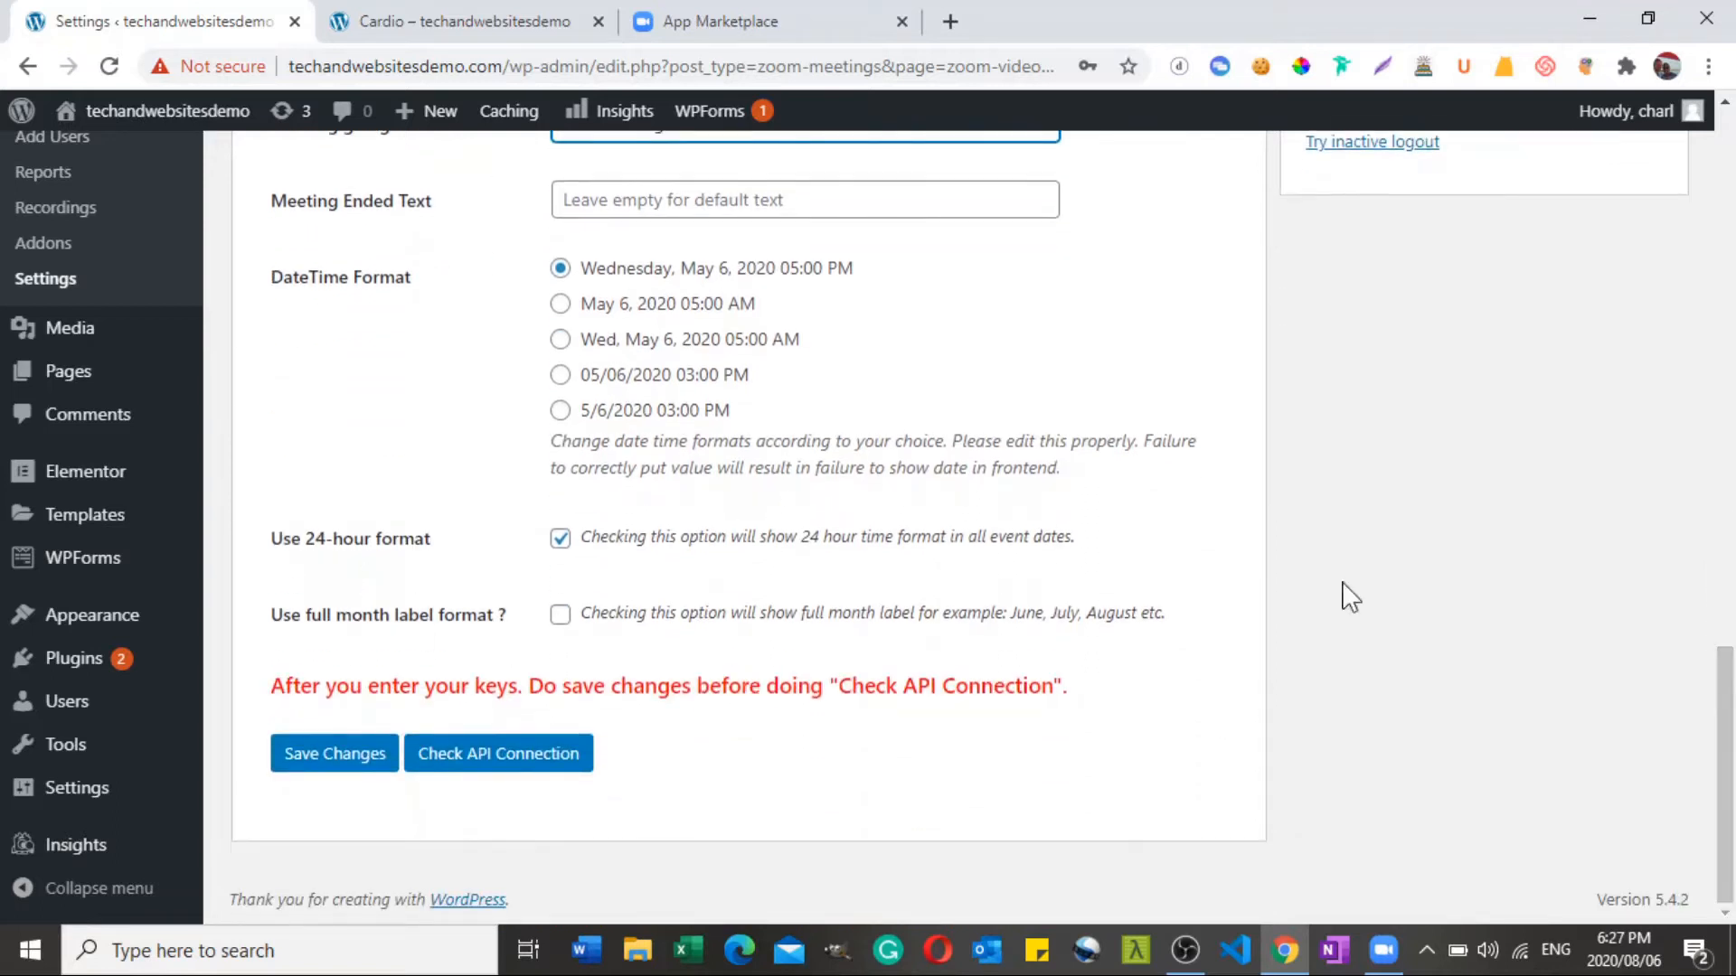
mouse_move(1724, 723)
mouse_down()
mouse_move(1713, 54)
mouse_move(1712, 750)
mouse_up()
click(493, 818)
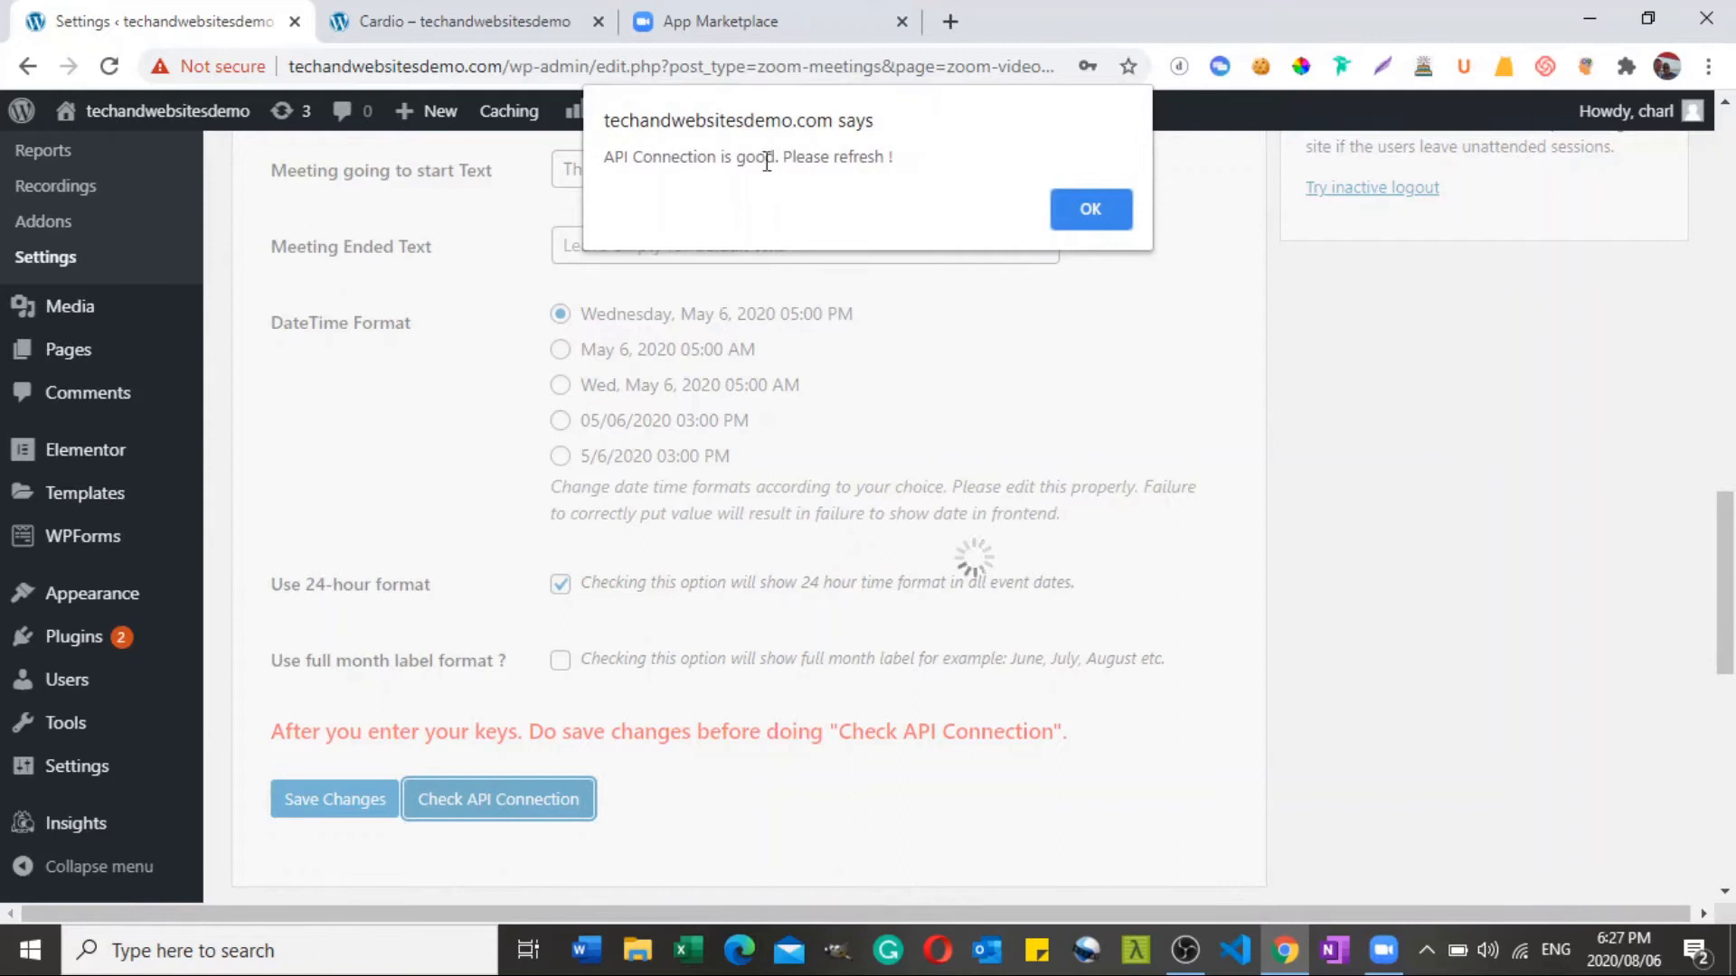
click(1076, 197)
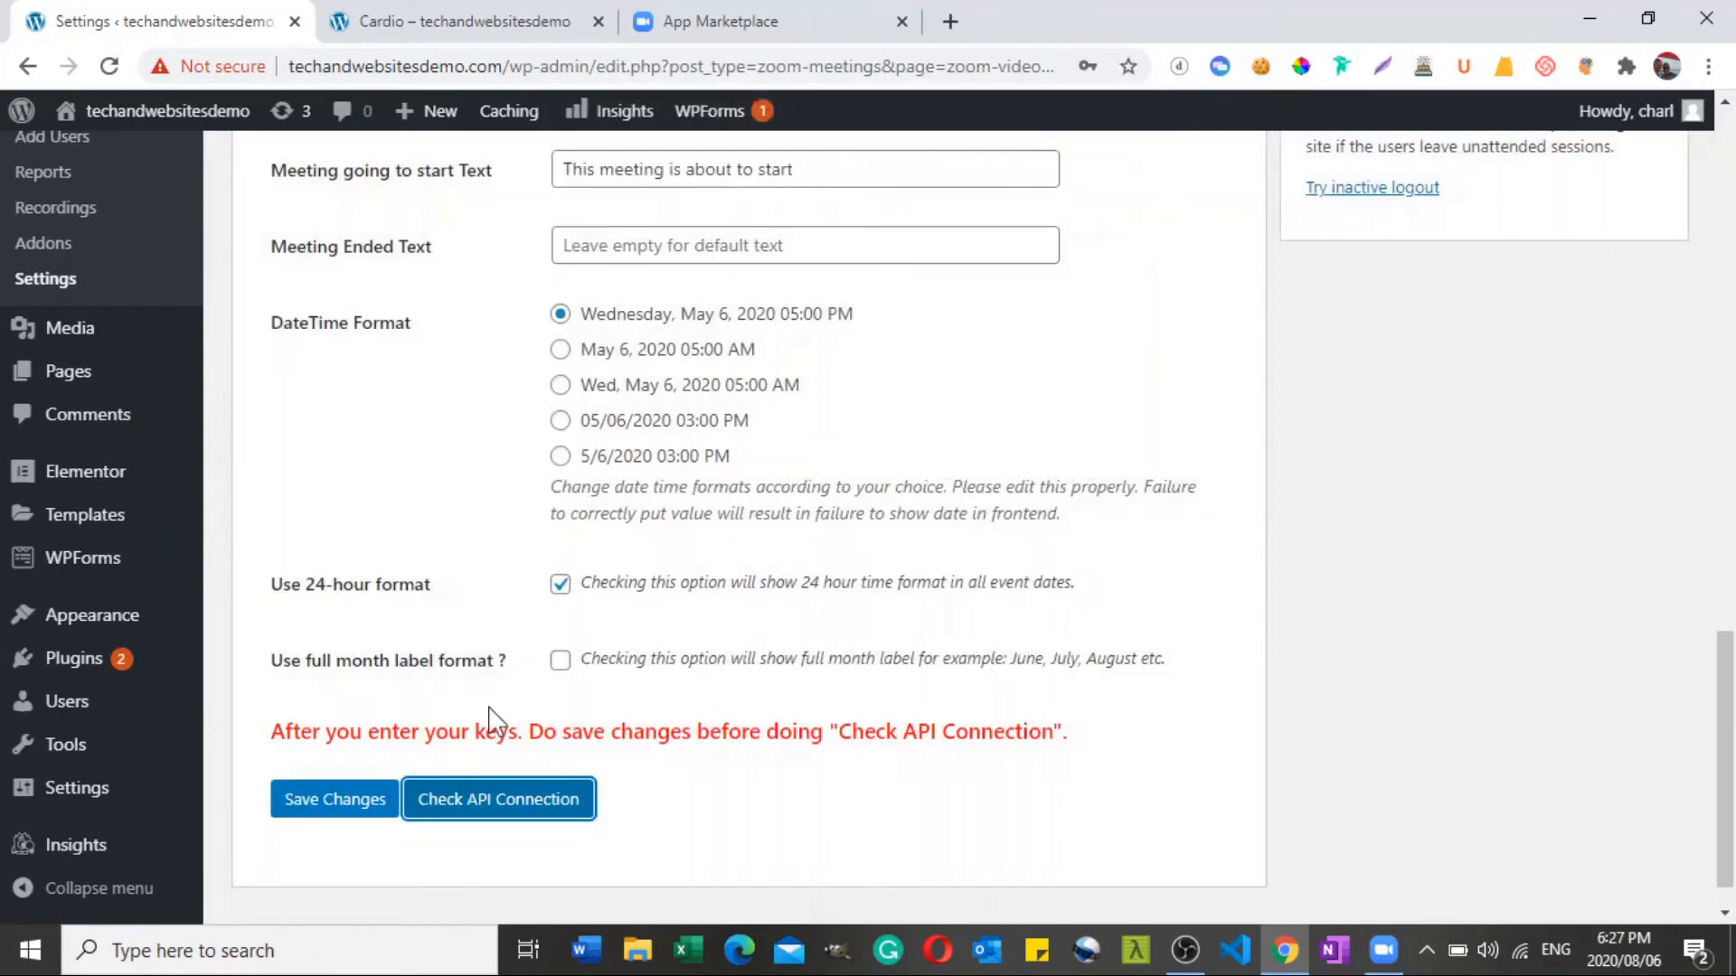
click(333, 801)
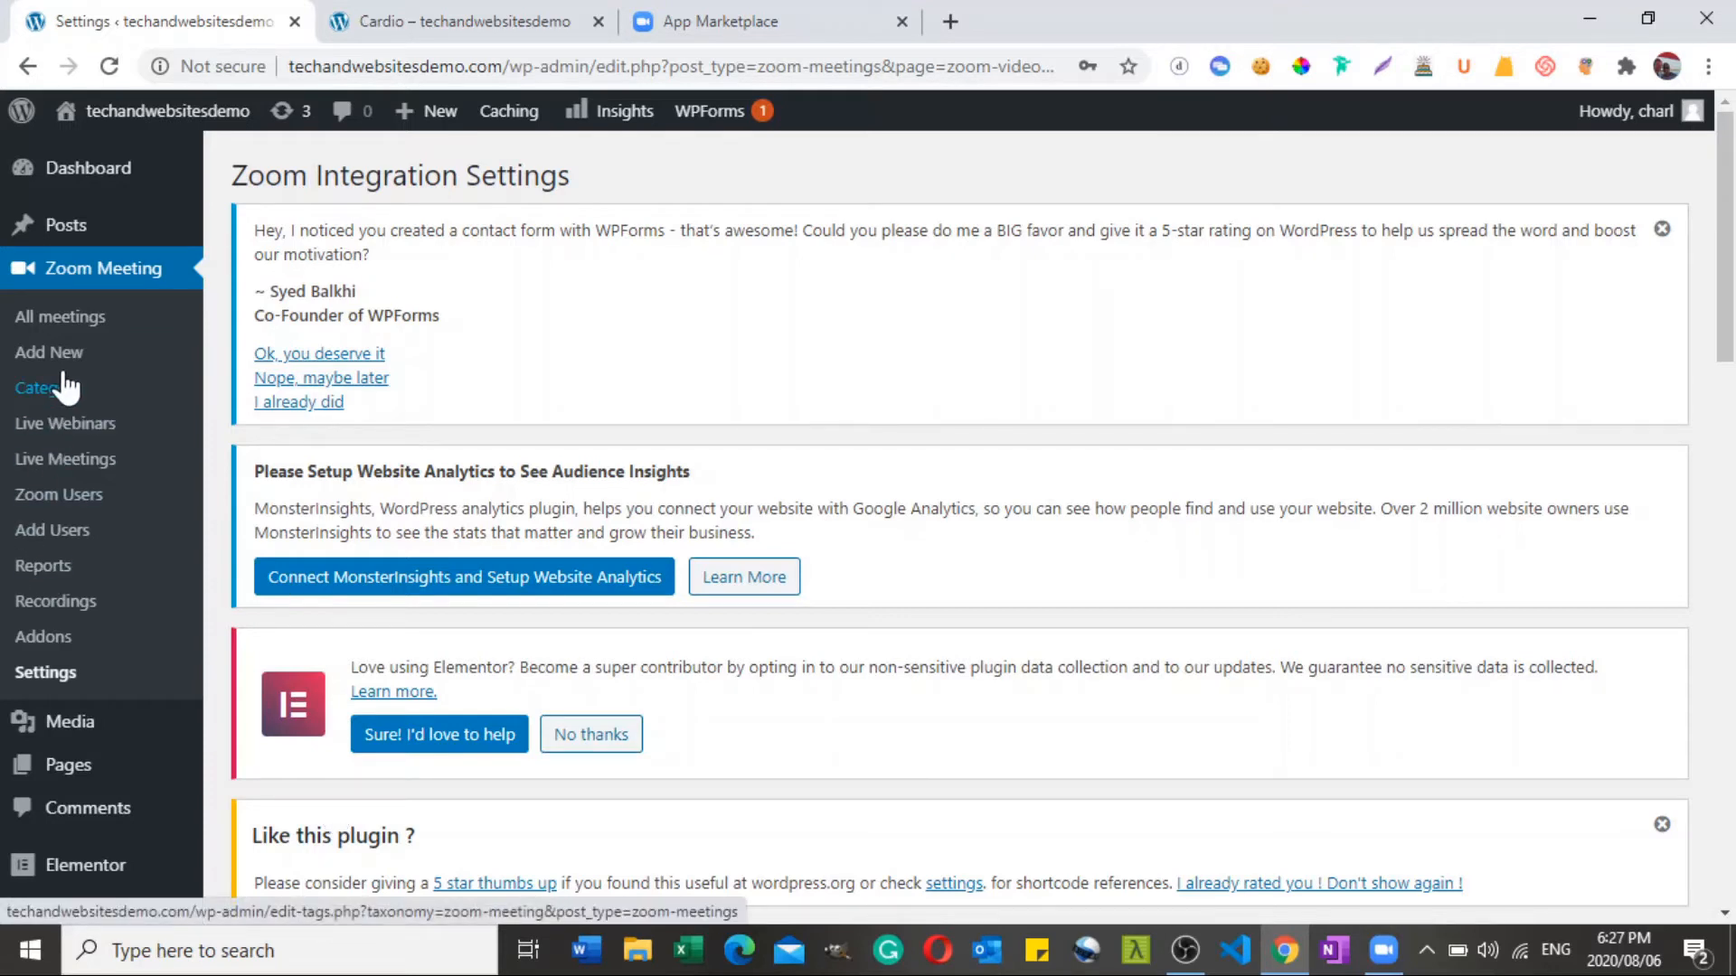
Open the list of all Zoom meetings and review the existing entries.
click(94, 322)
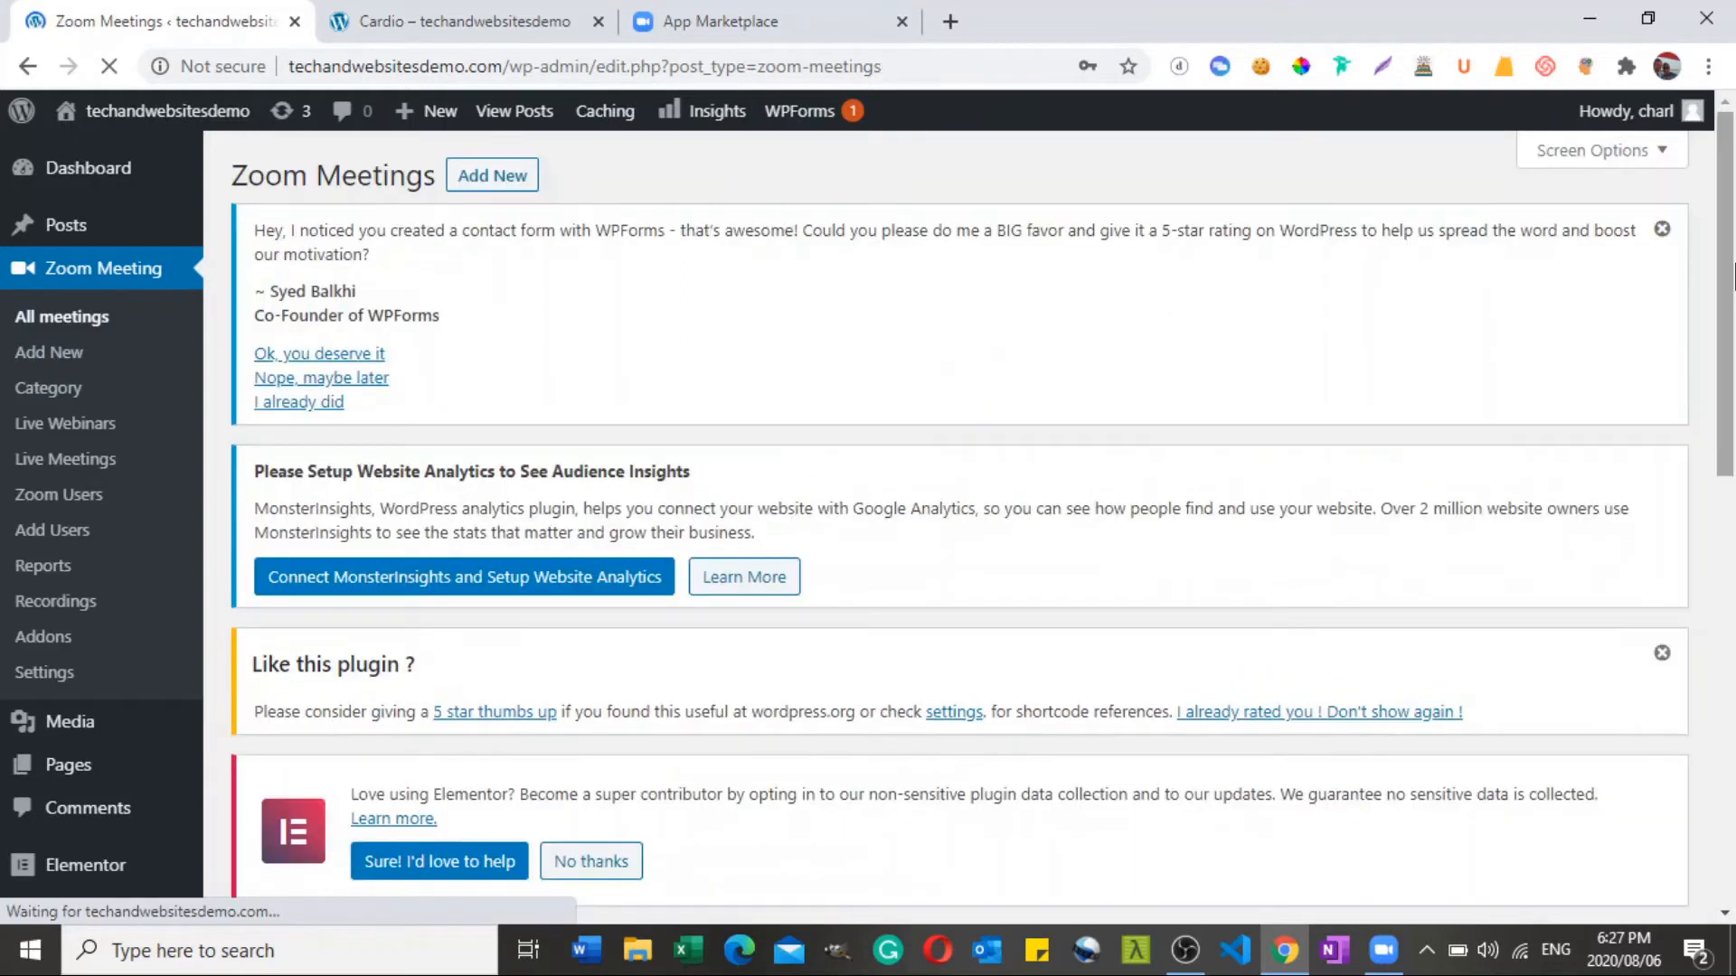
drag(1733, 280, 1733, 604)
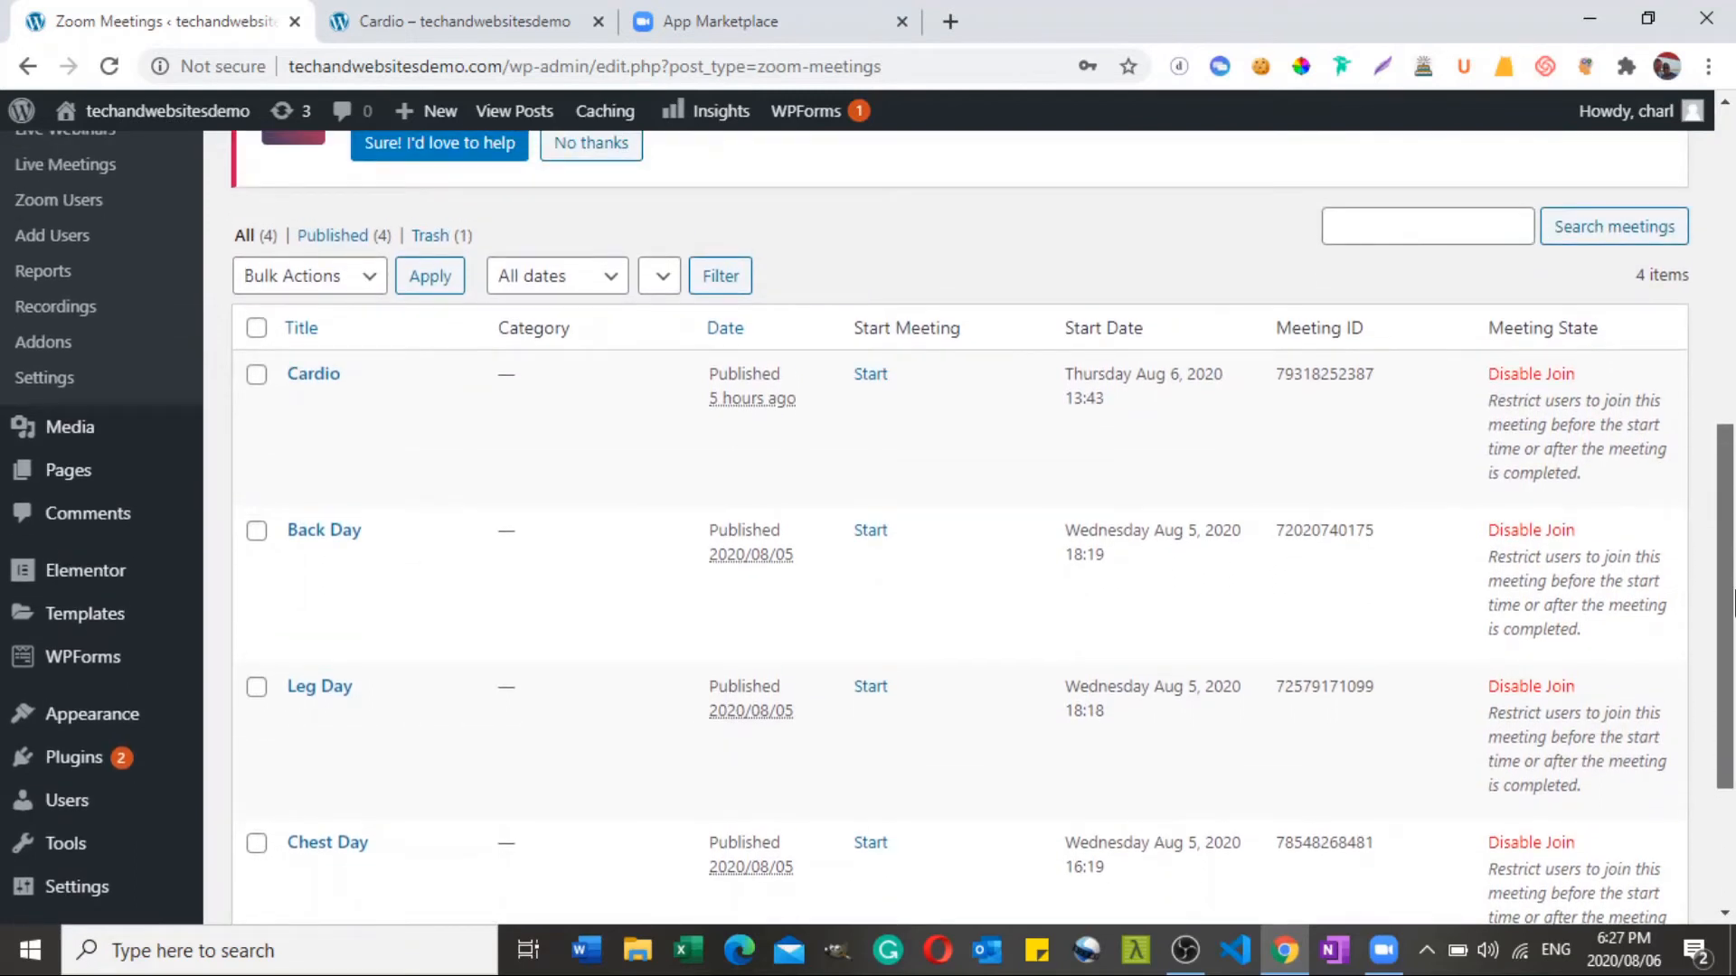
drag(1733, 604, 1733, 292)
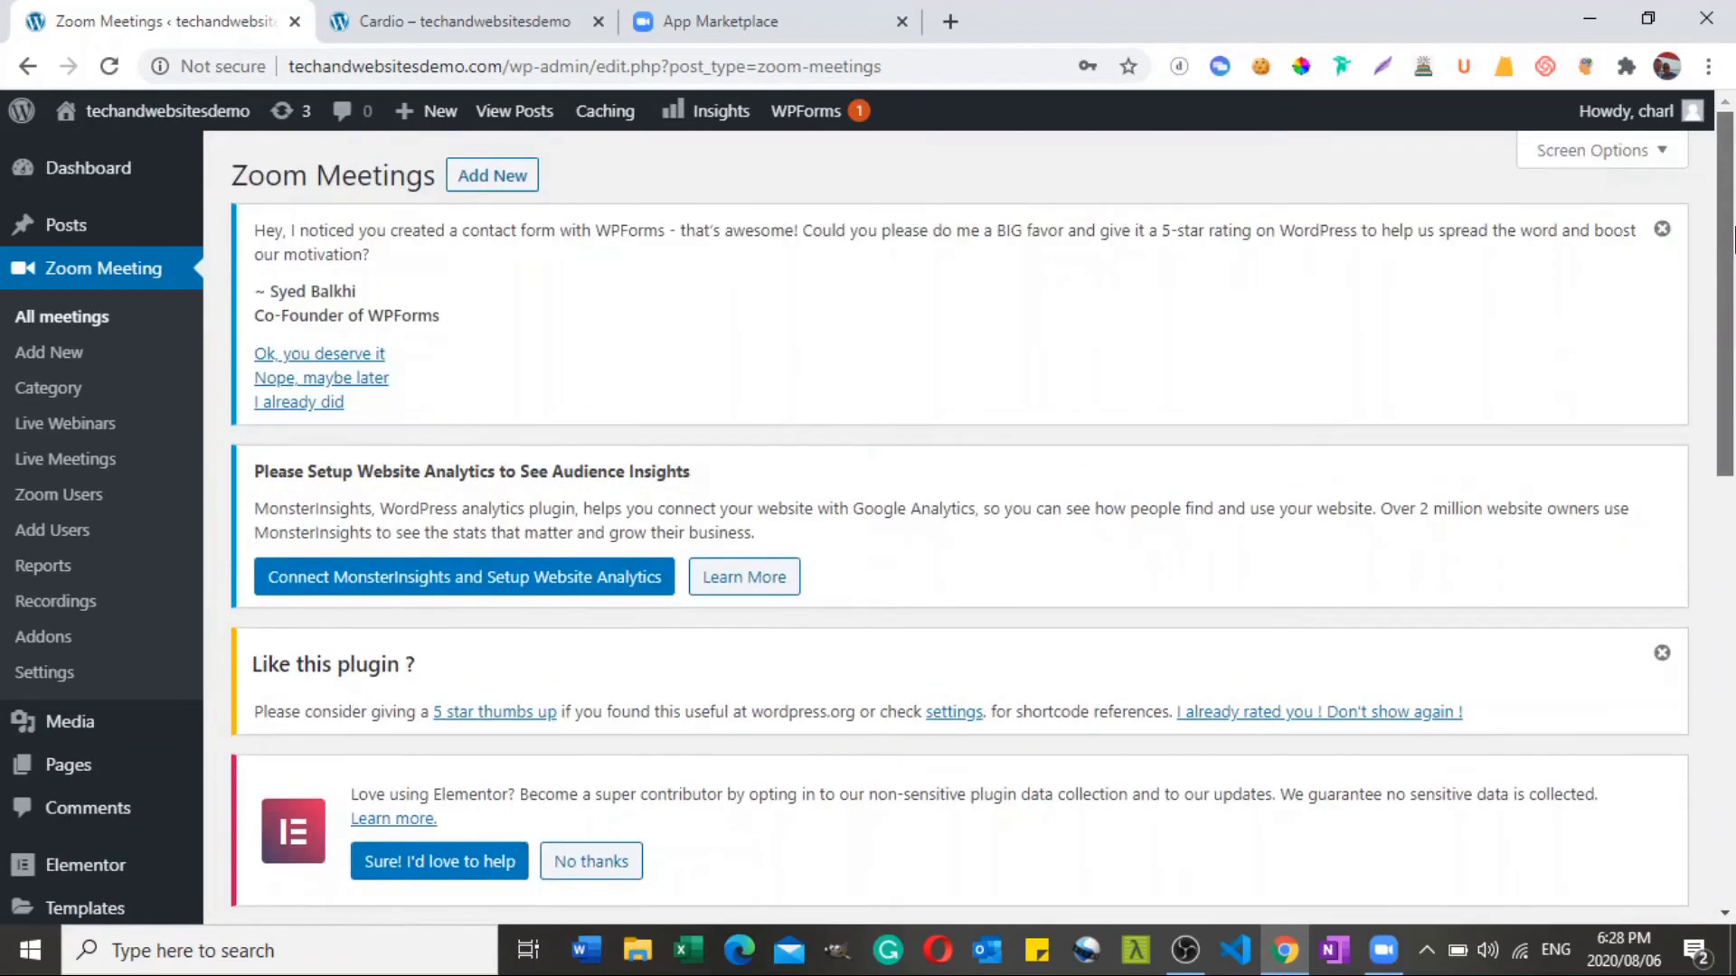
Add a new Zoom meeting and title it "HIIT".
click(499, 186)
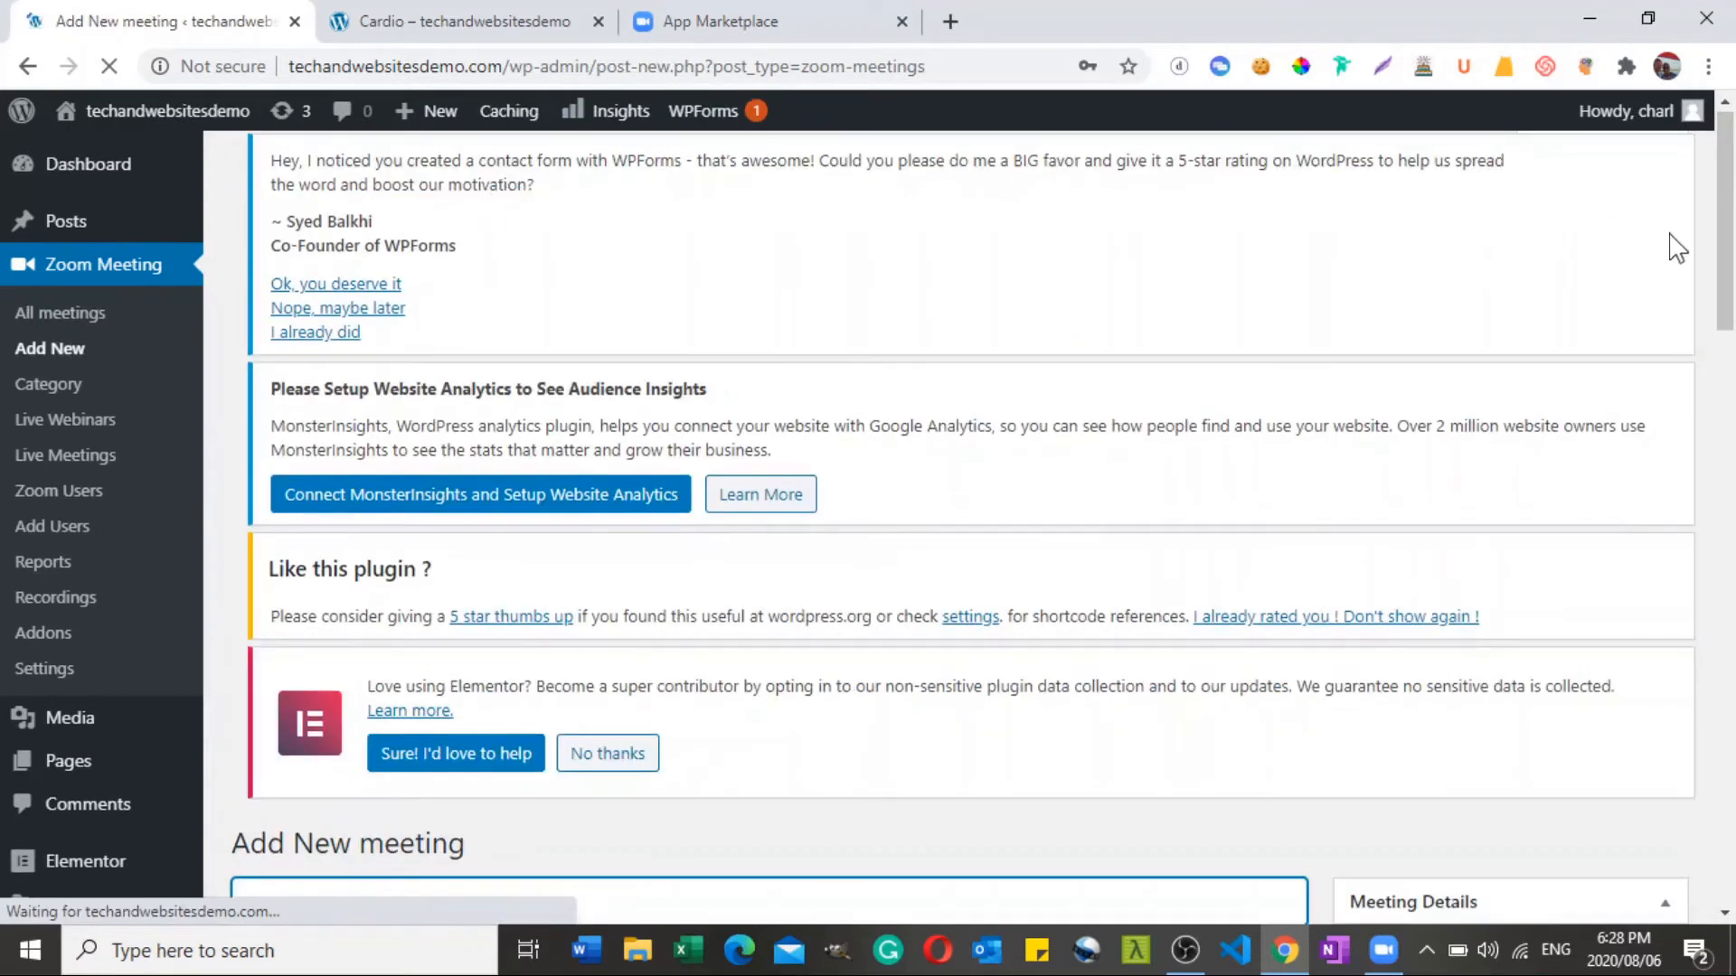
drag(1727, 251, 1727, 318)
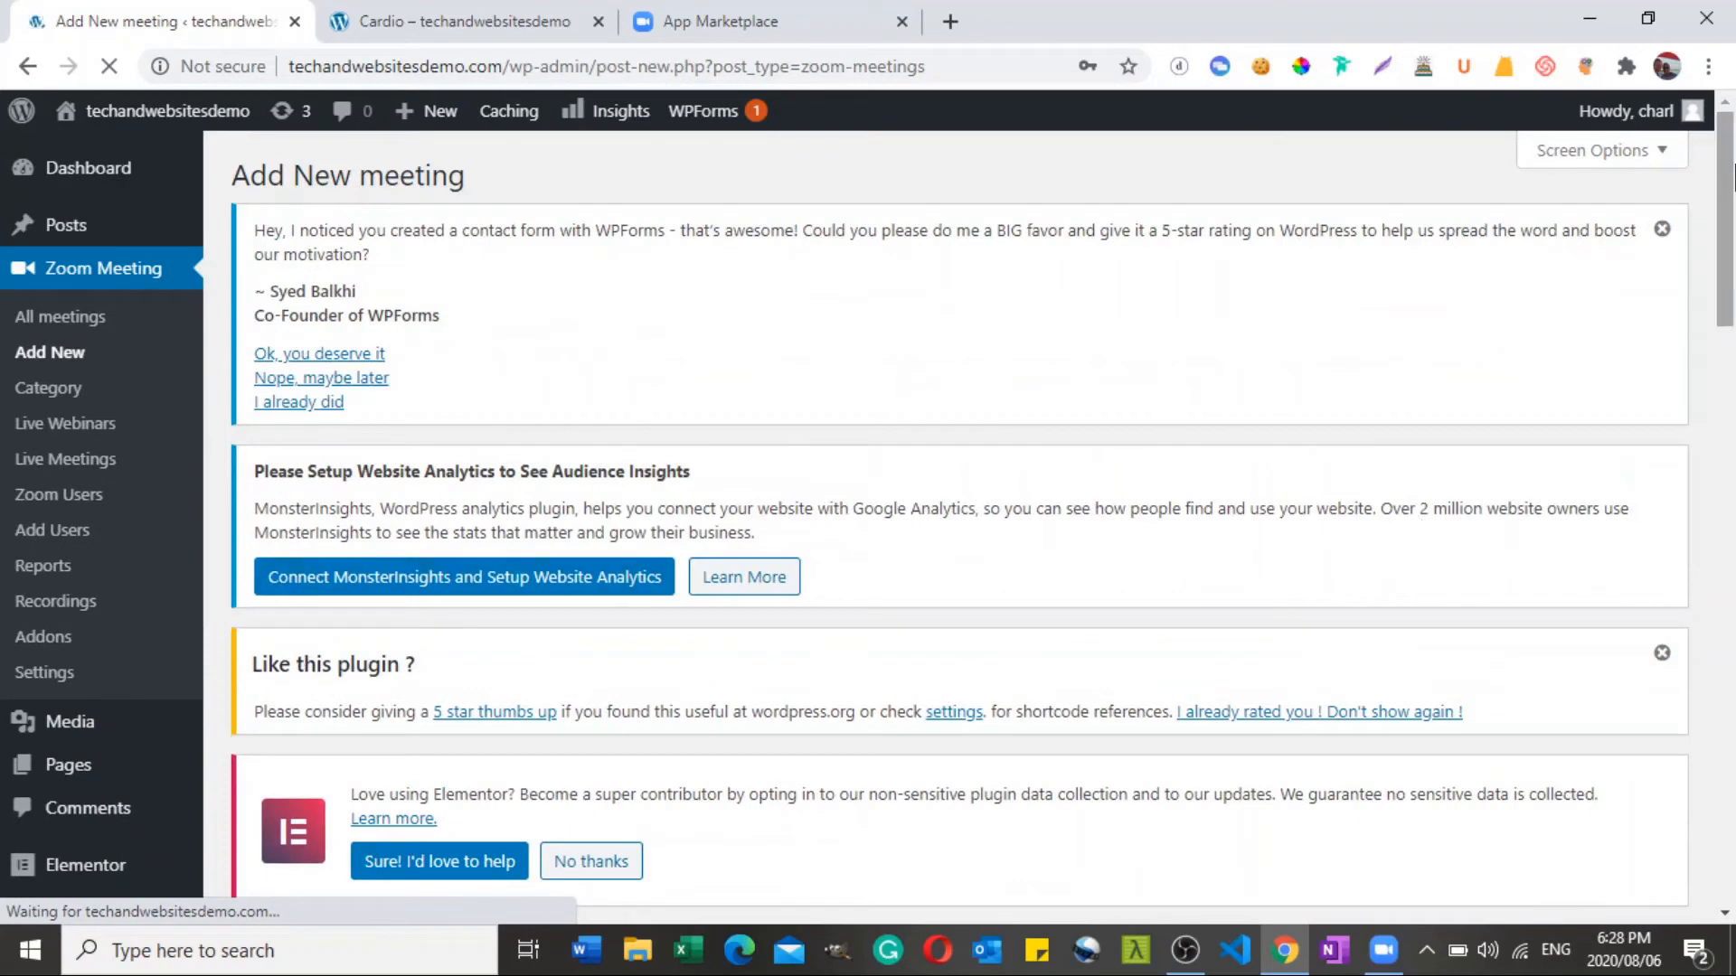
drag(1729, 176, 1729, 344)
text(HIIT Cl)
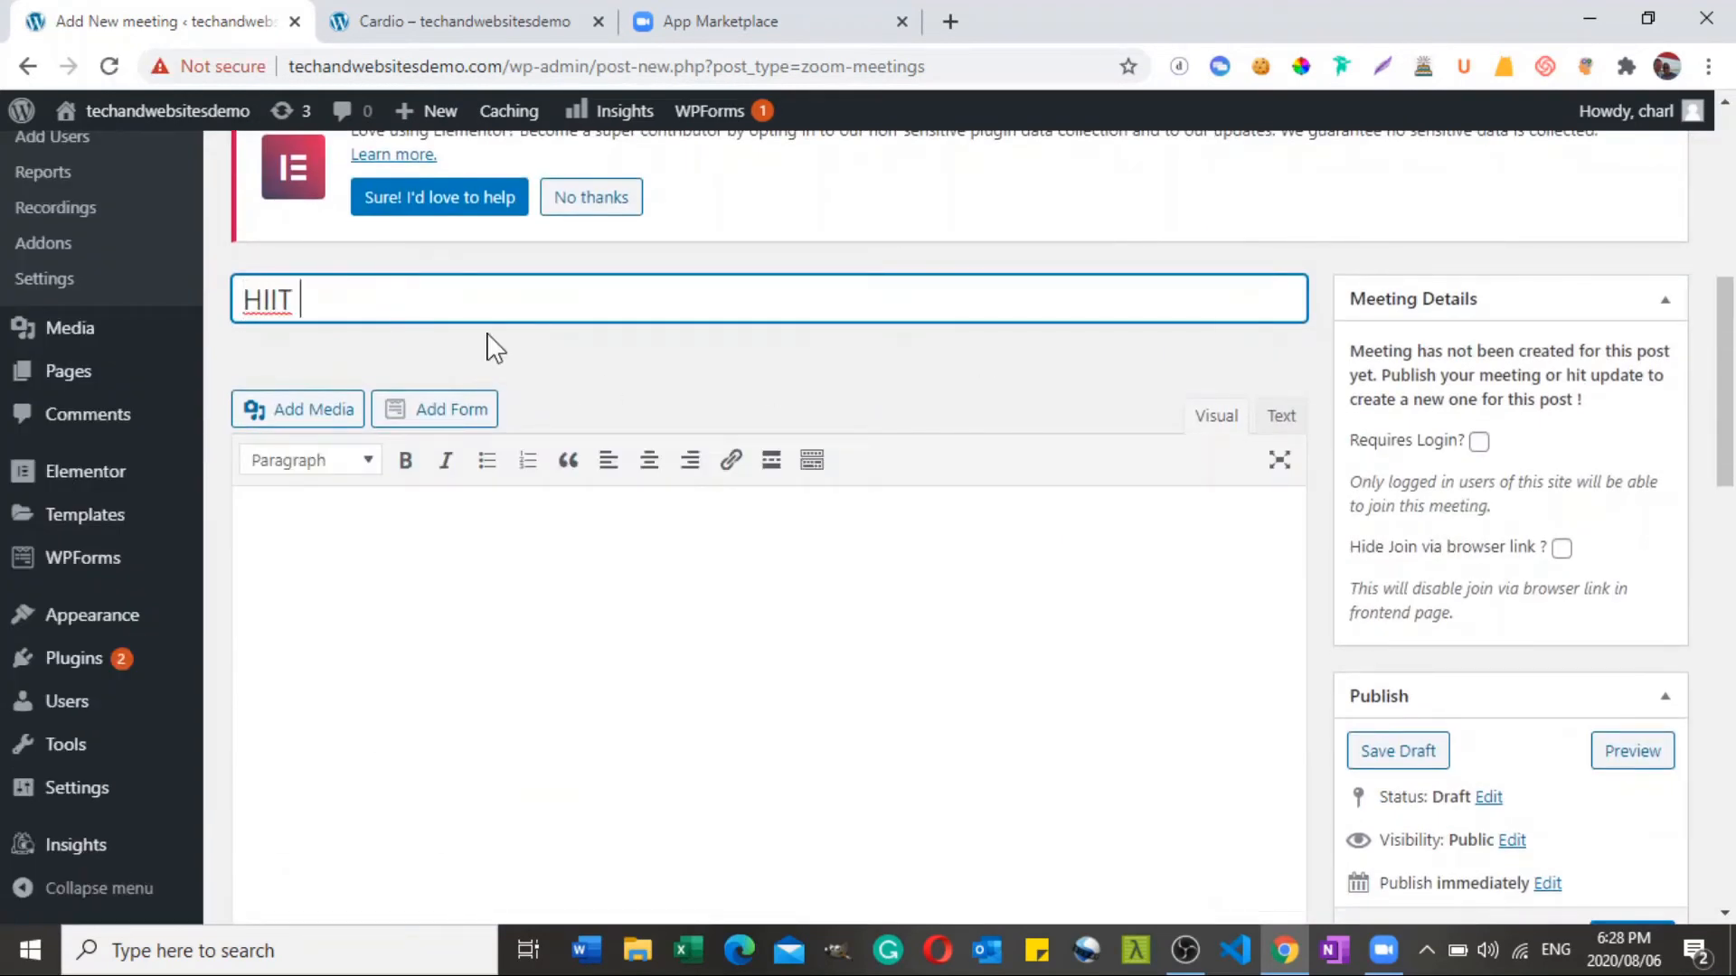
text(ass)
key(BackSpace)
key(BackSpace)
key(BackSpace)
key(BackSpace)
scroll(1503, 371, down, 1)
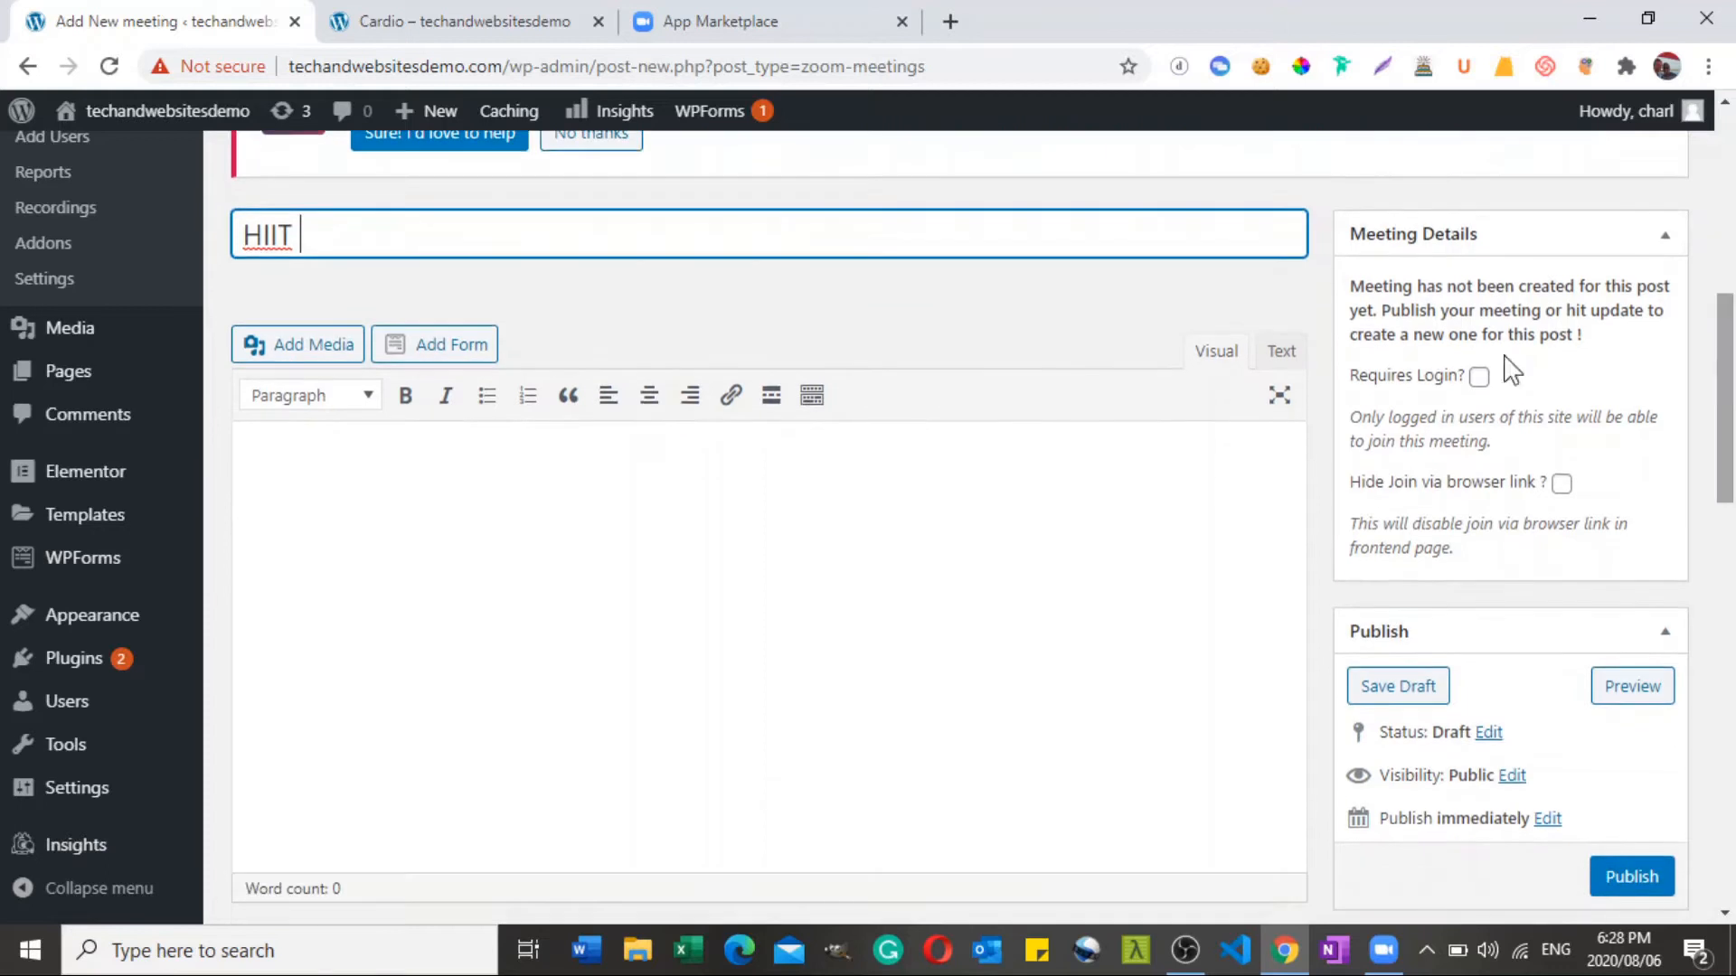
Begin the meeting description with the line "In this class we will be doing the following:".
click(302, 447)
text(In th)
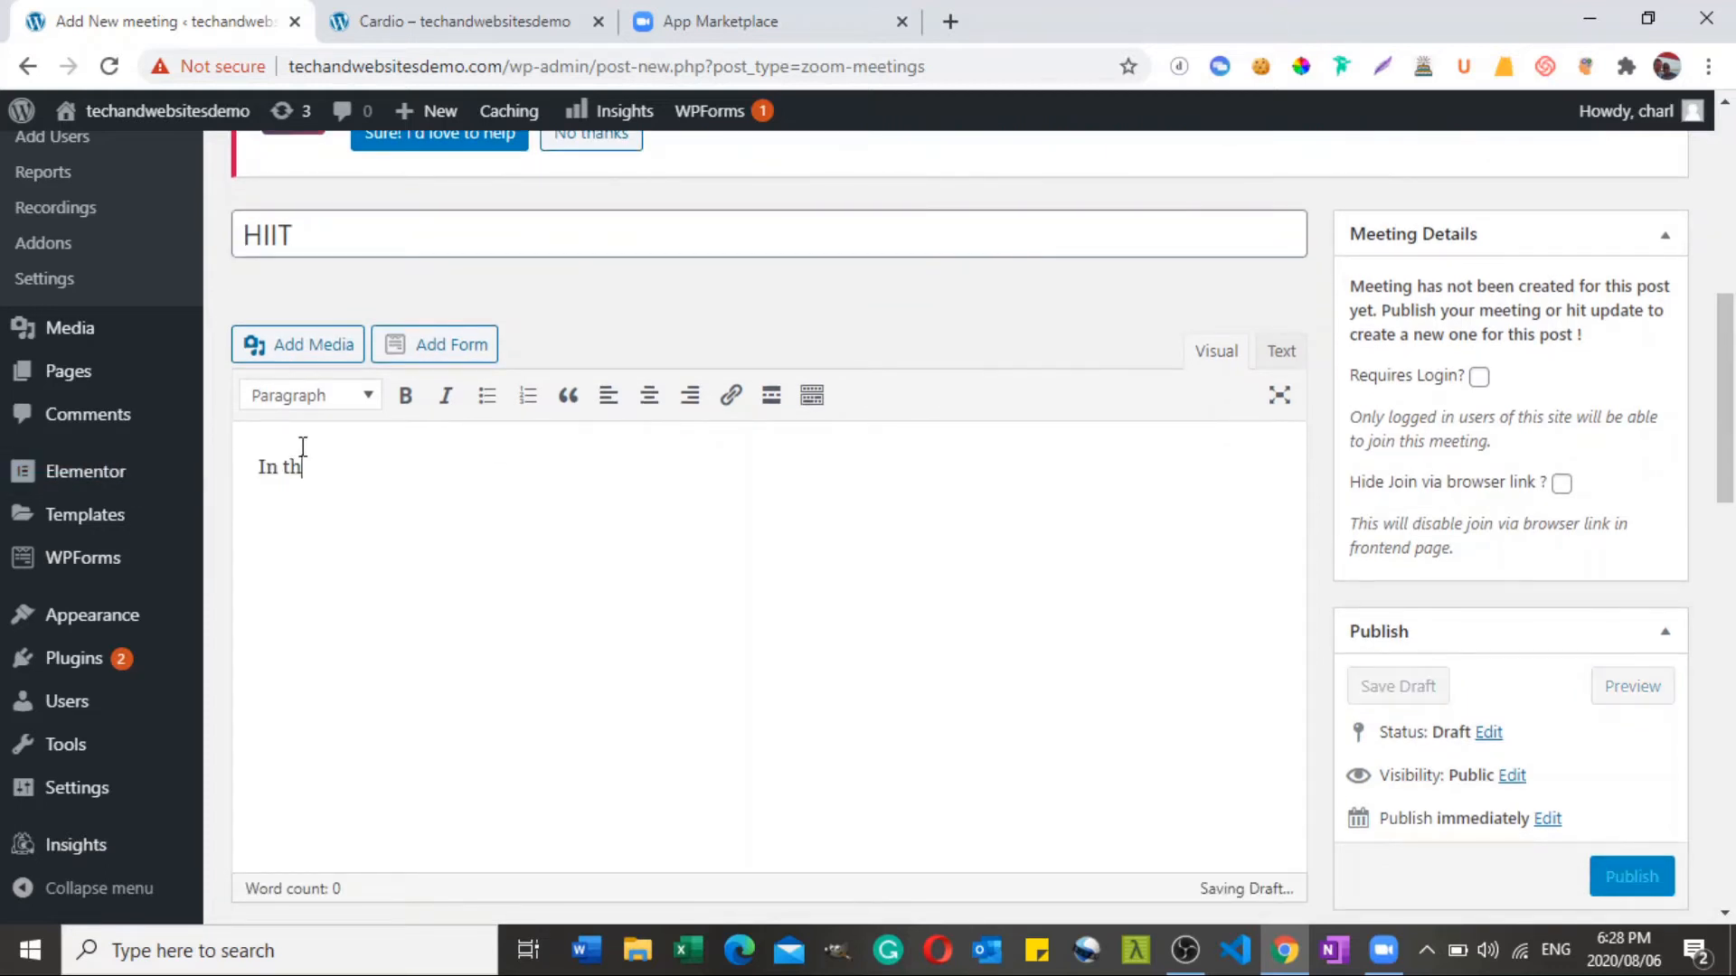
text(is class we will be doing tr)
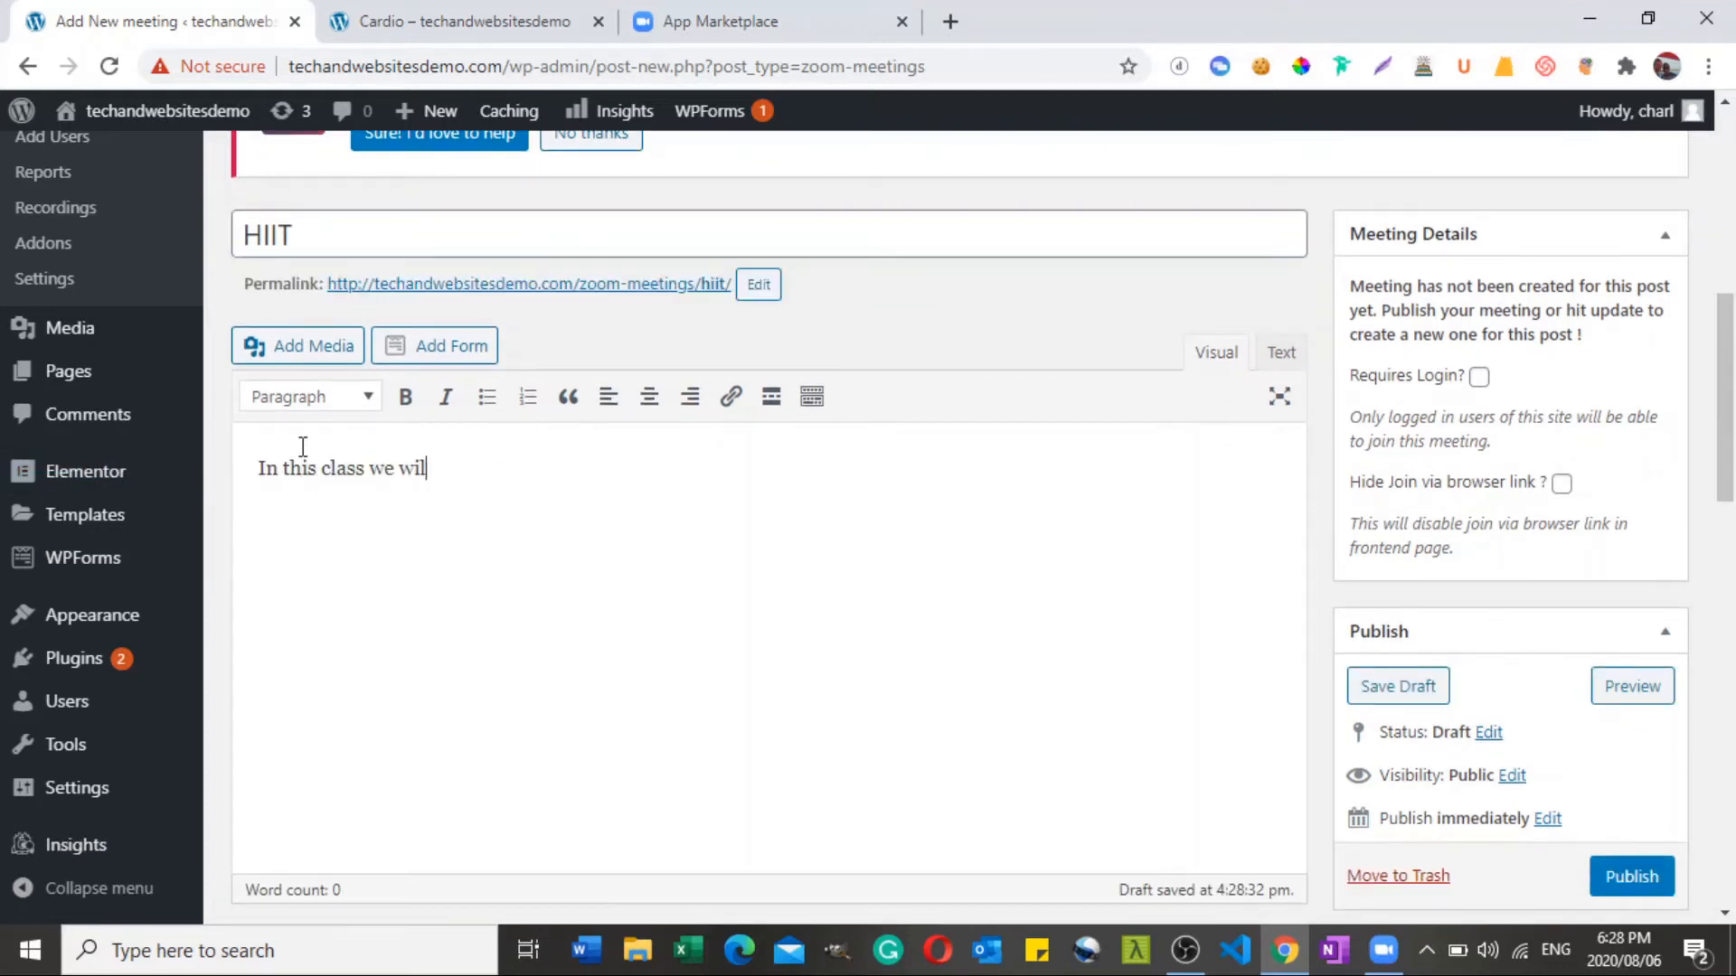
key(BackSpace)
key(BackSpace)
text(he following:)
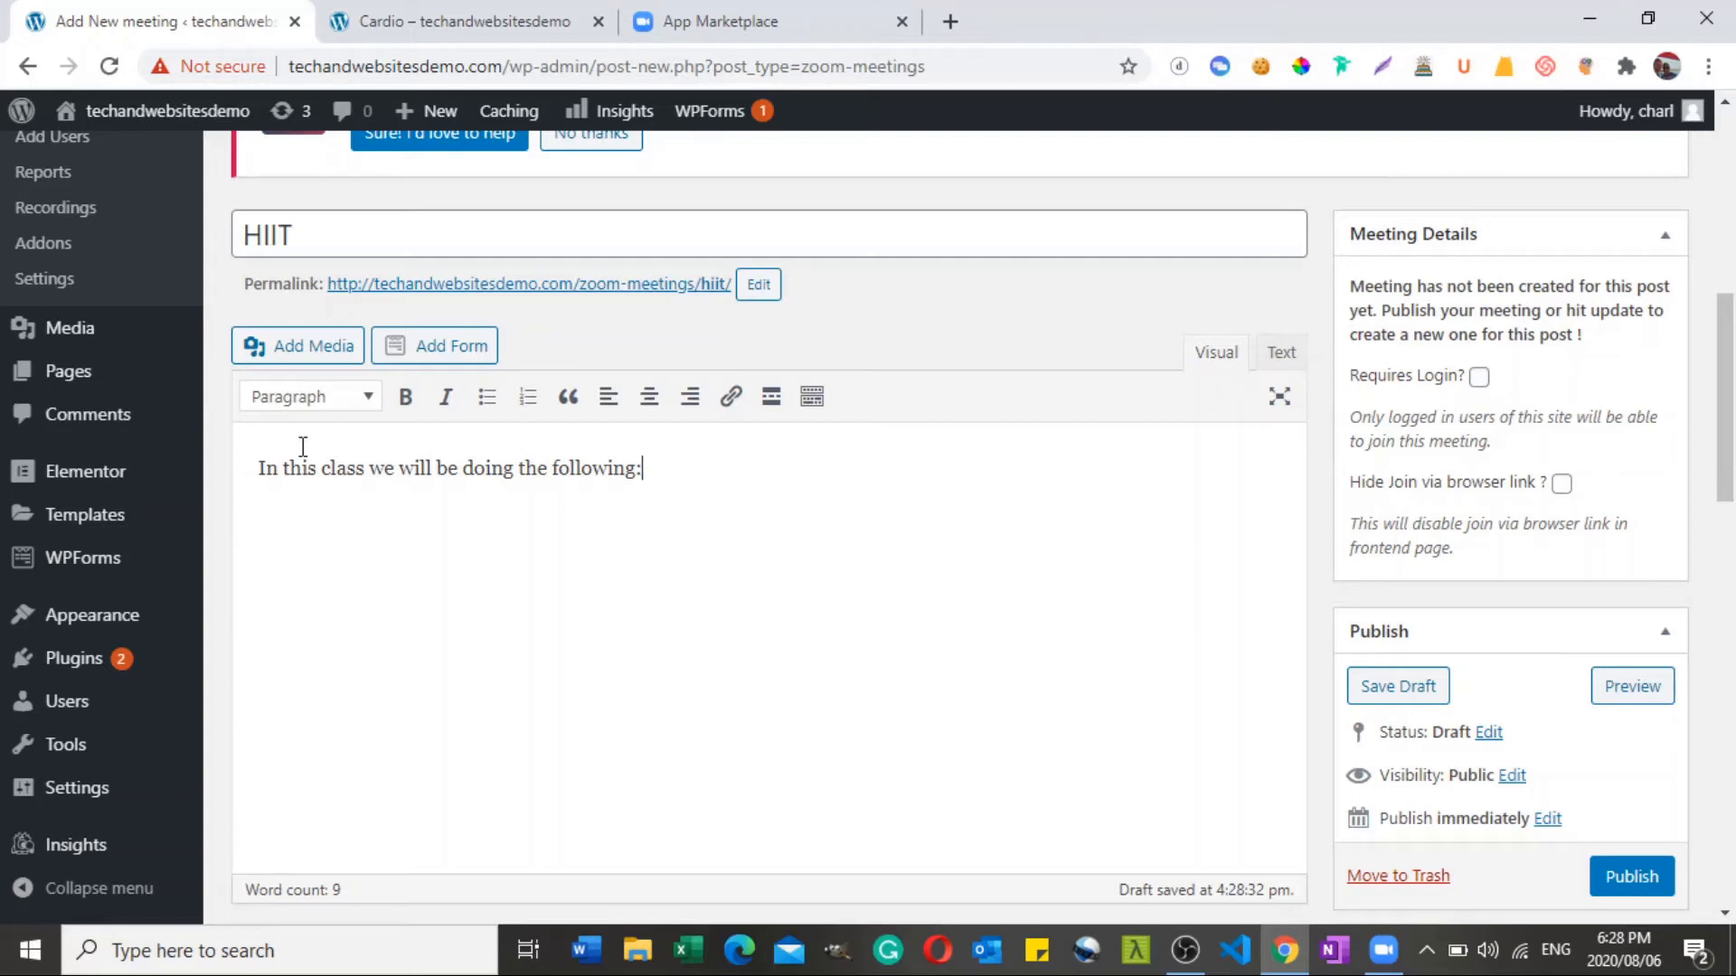
text(following: )
Add a bulleted list below the intro line with Squats, Push Ups, Burpees, Sit ups and Crunches.
text(Squats )
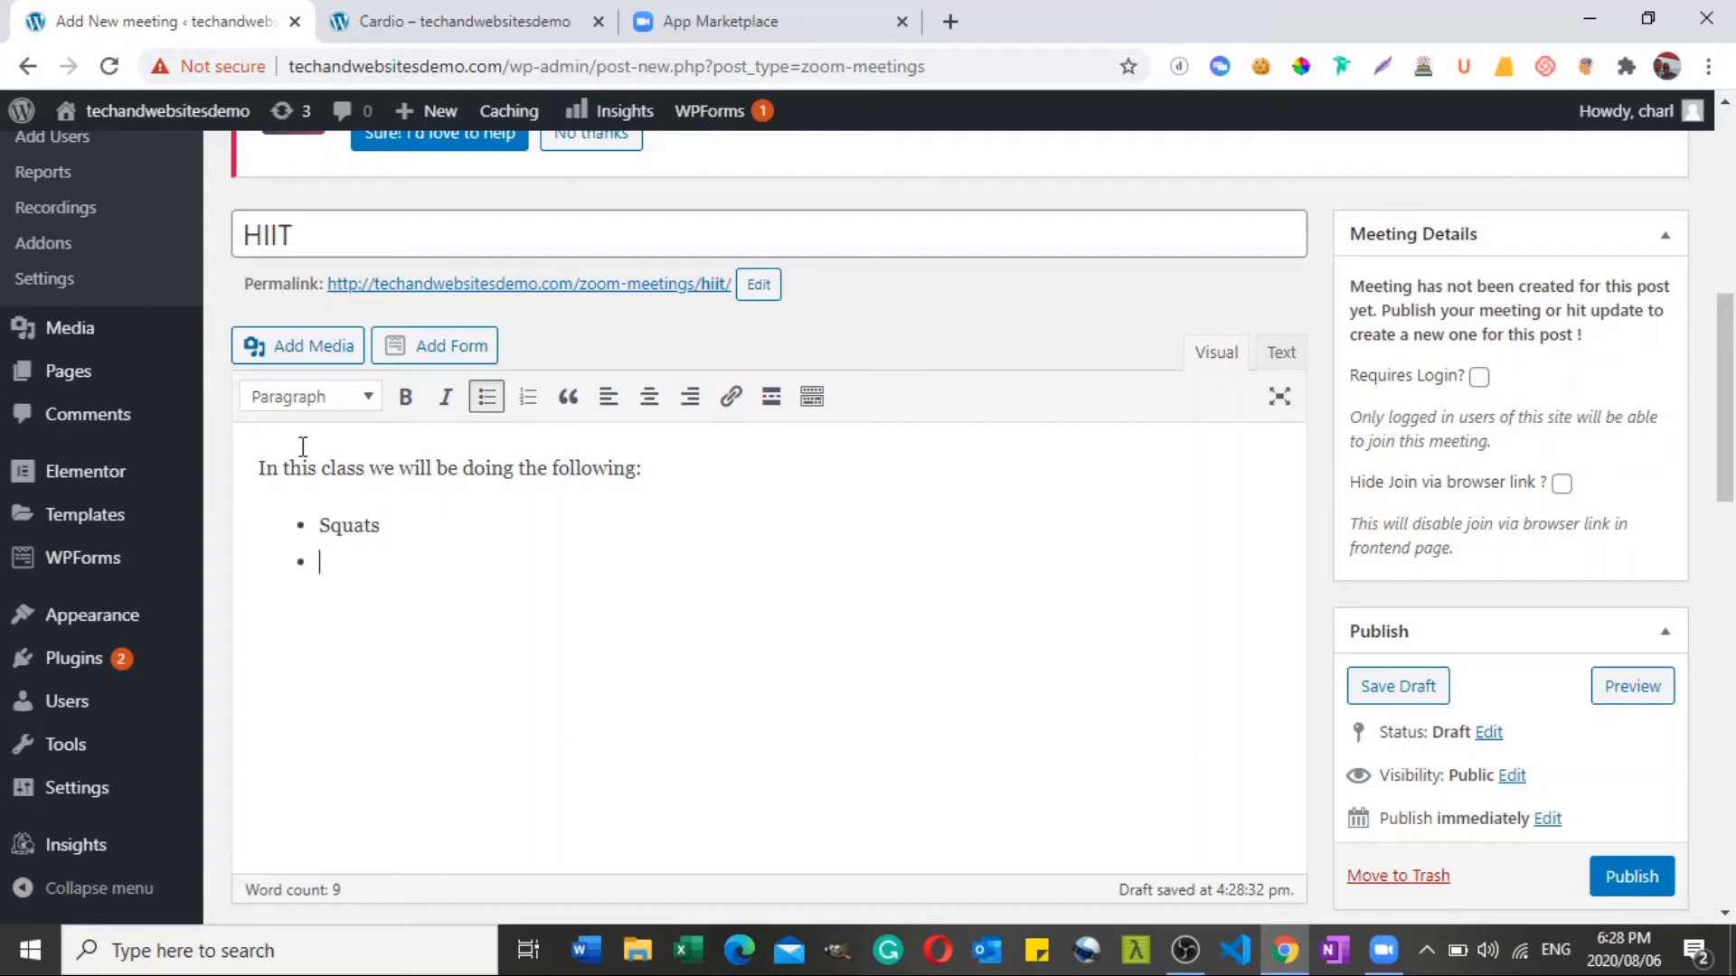
text(Push Ups)
key(Return)
text(Burpe)
text(ees)
key(Return)
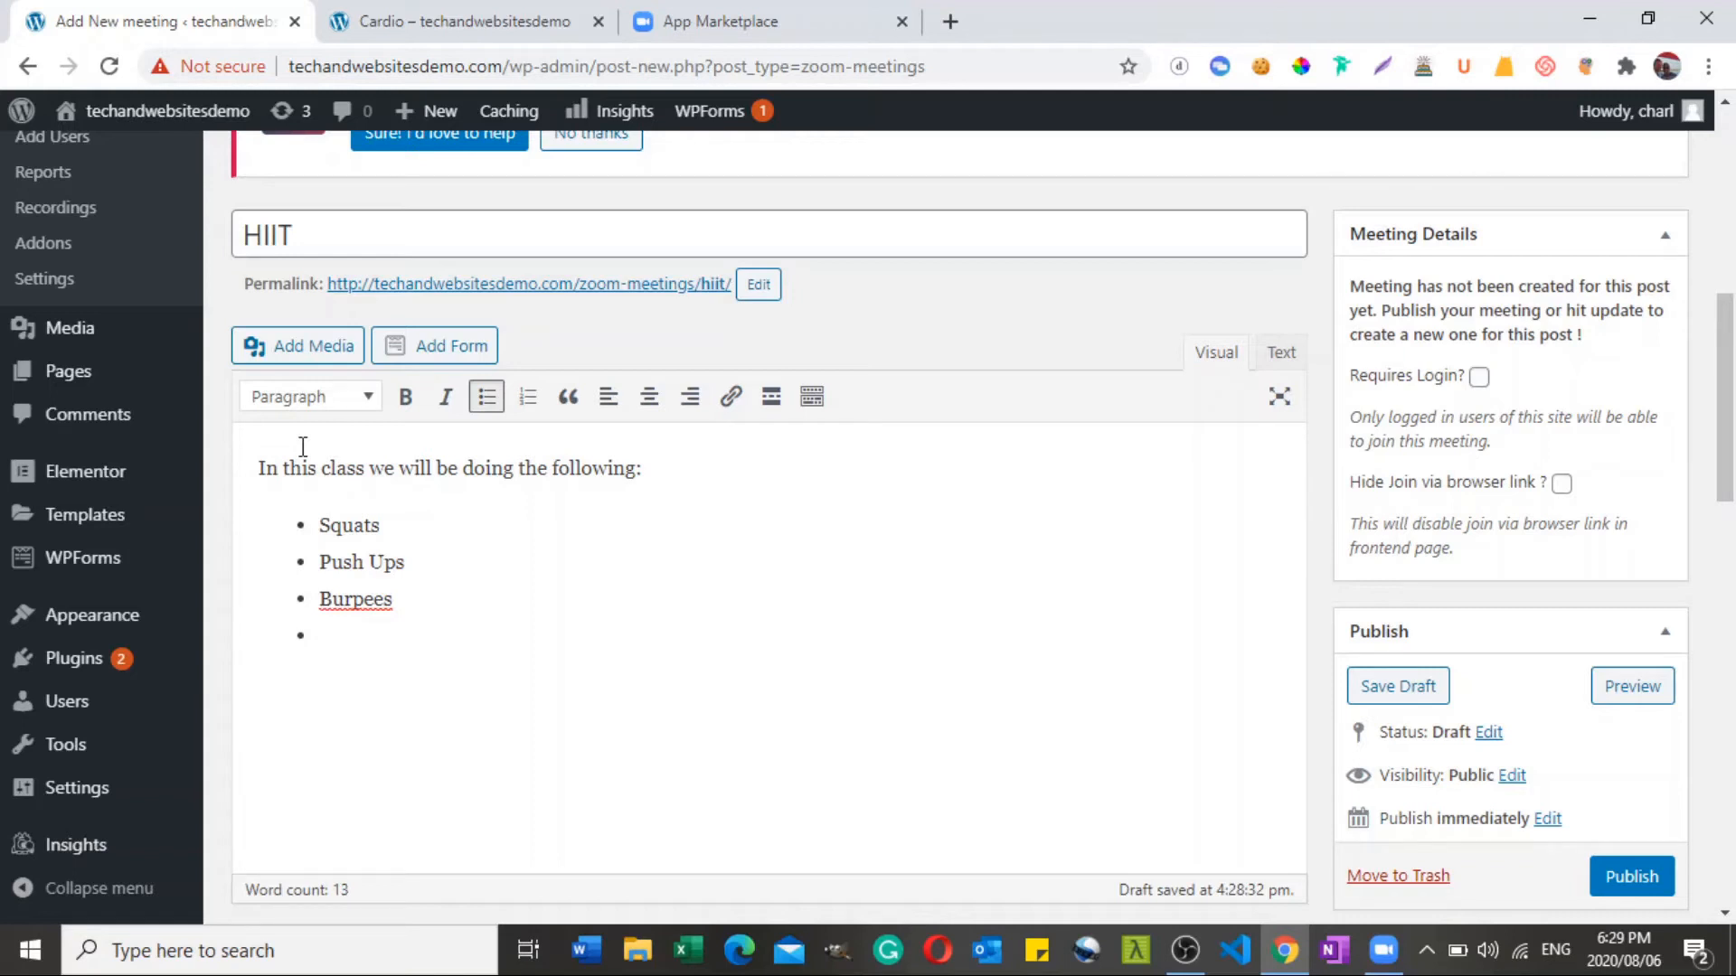
text(Sit ups C)
text(runches)
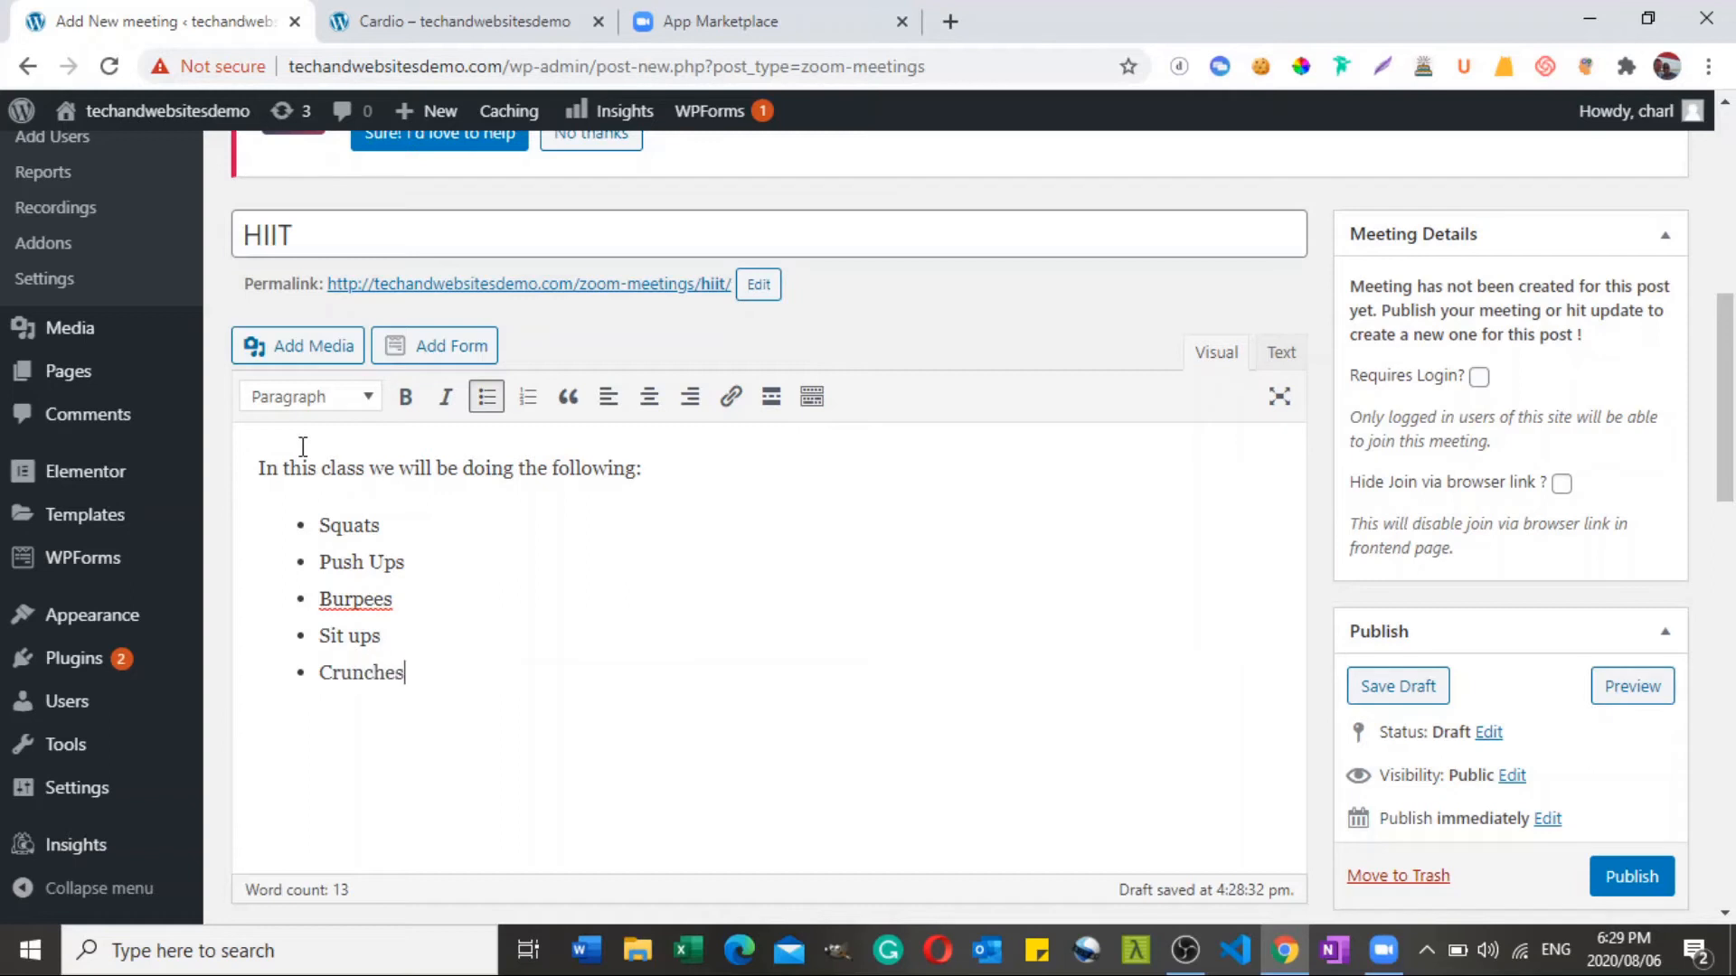
key(Return)
key(BackSpace)
drag(1725, 382, 1725, 384)
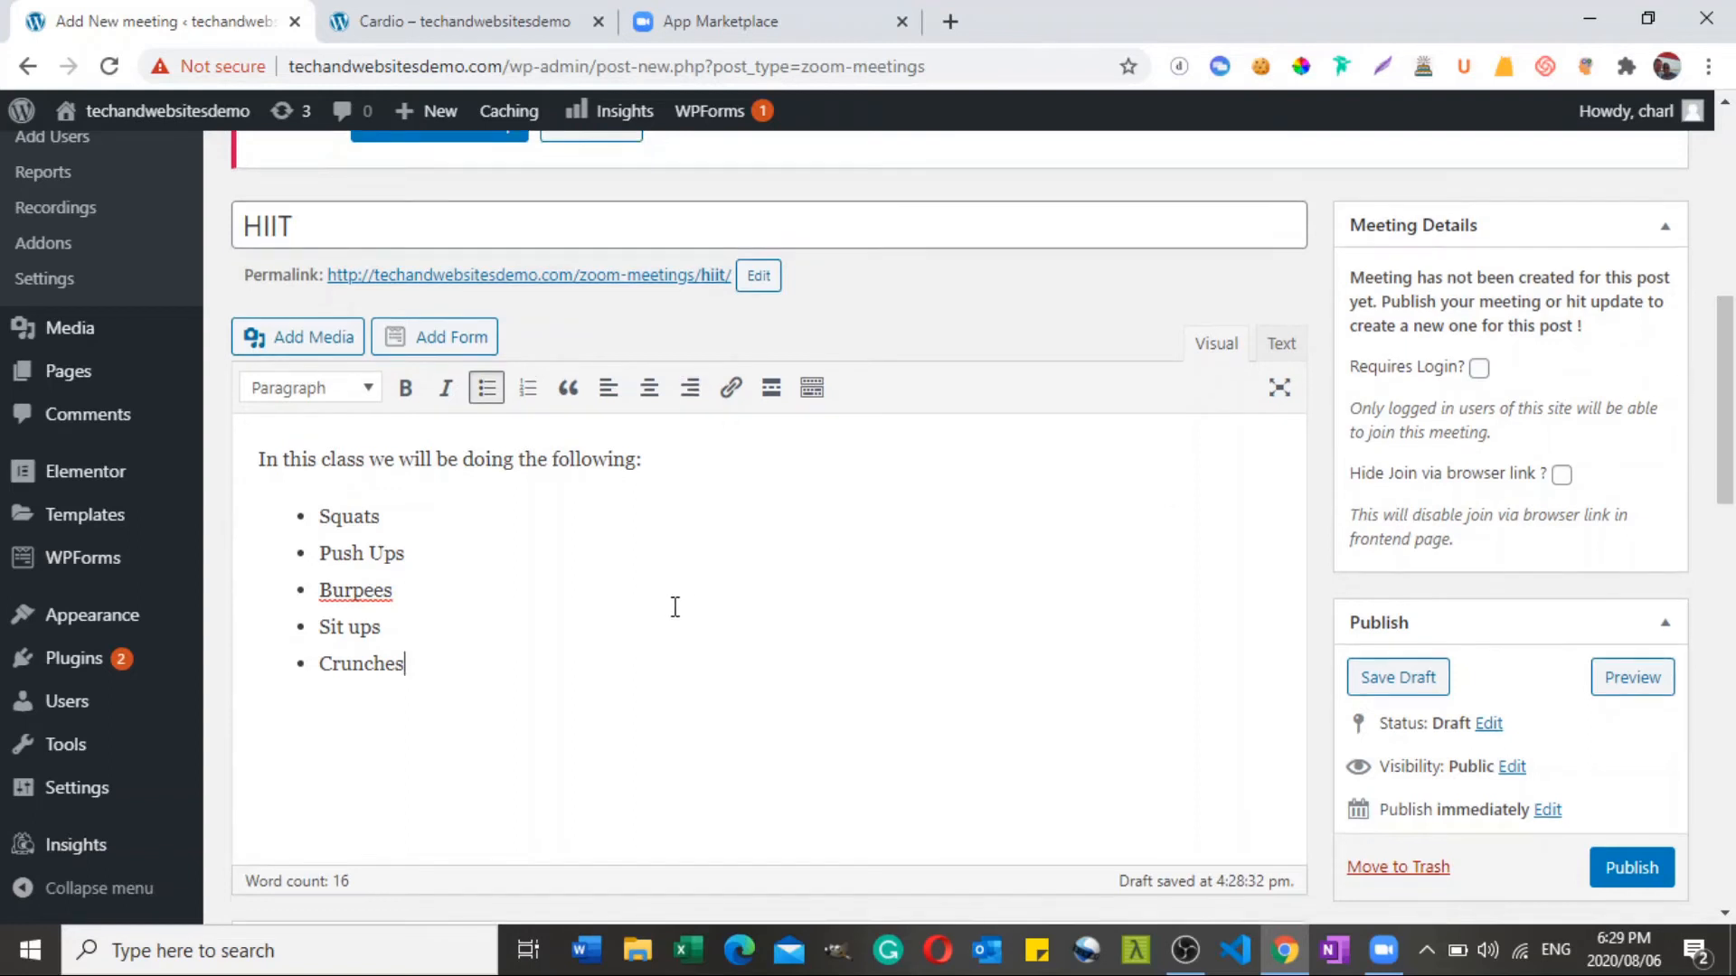
Open the media library for inserting media after the list, and go to the Pexels website in a new browser tab.
click(424, 666)
click(318, 342)
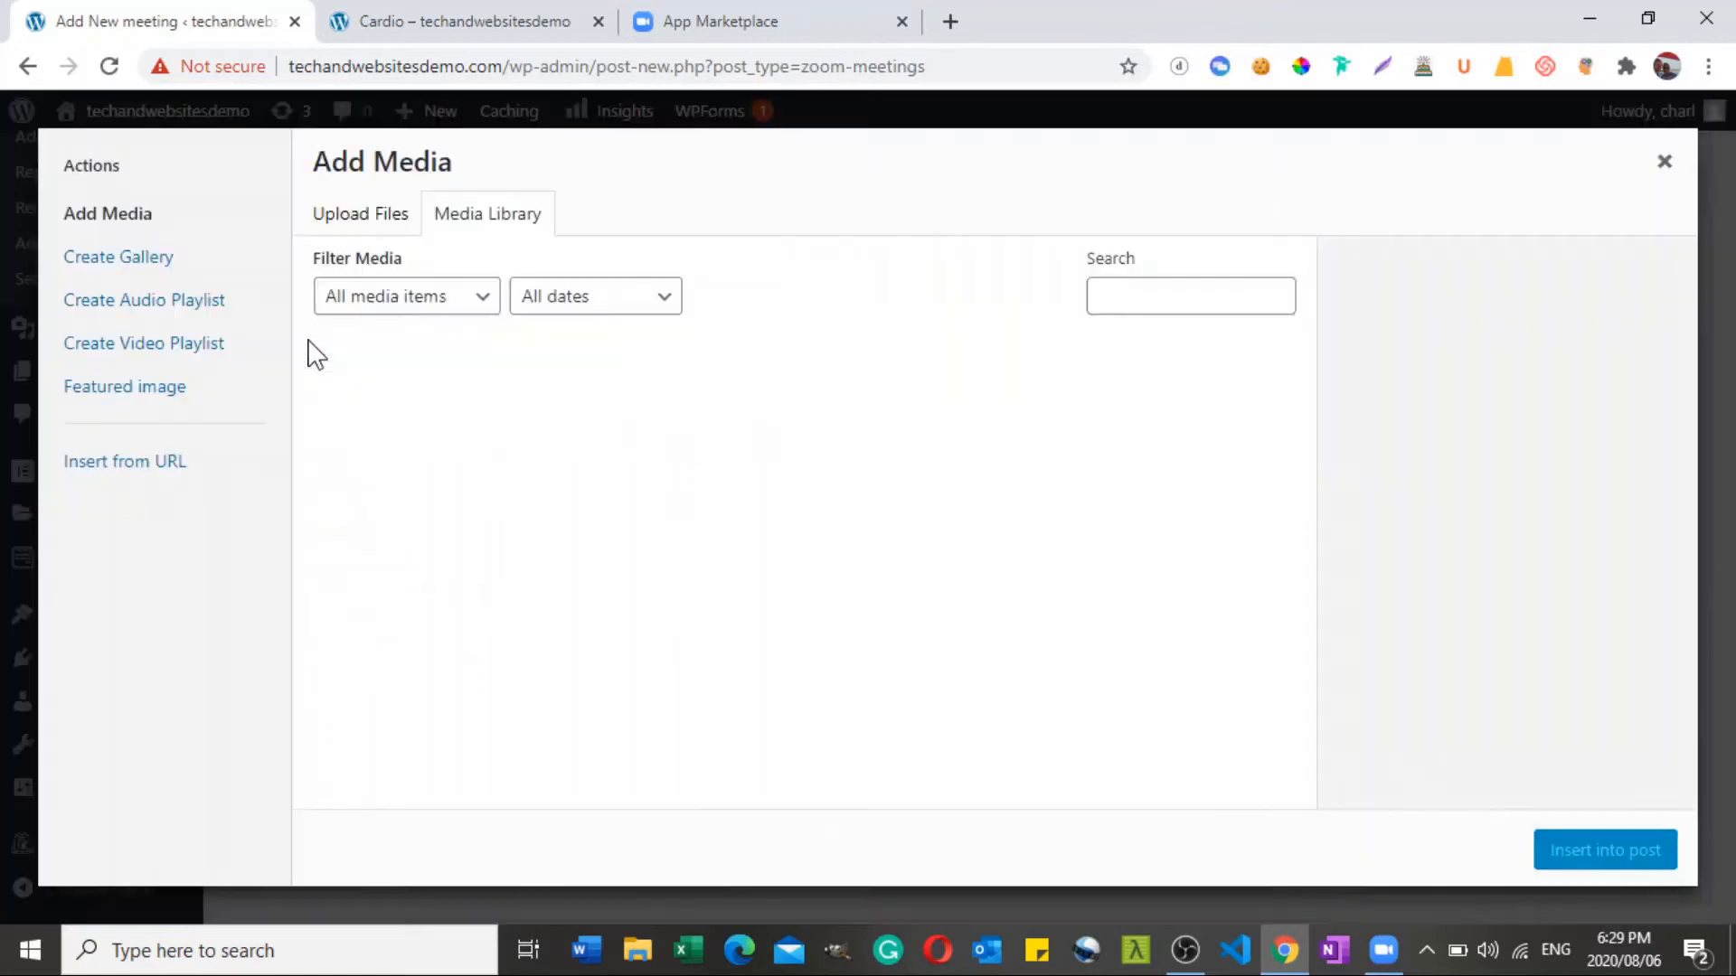
click(951, 20)
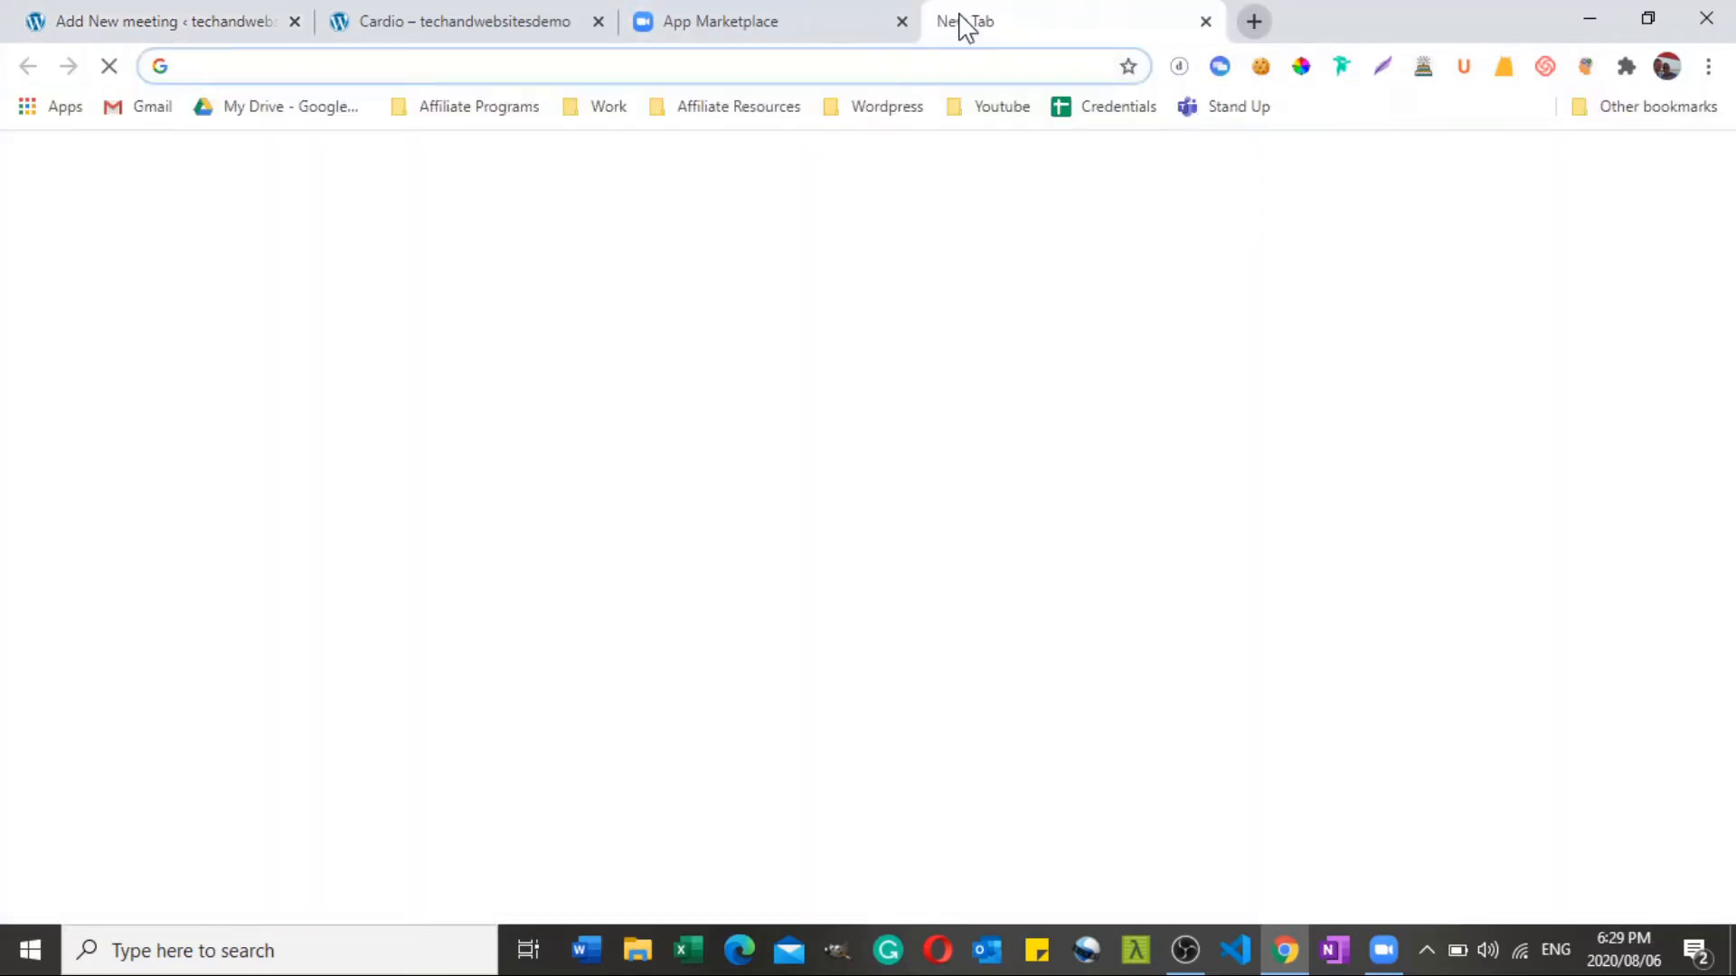
text(pex)
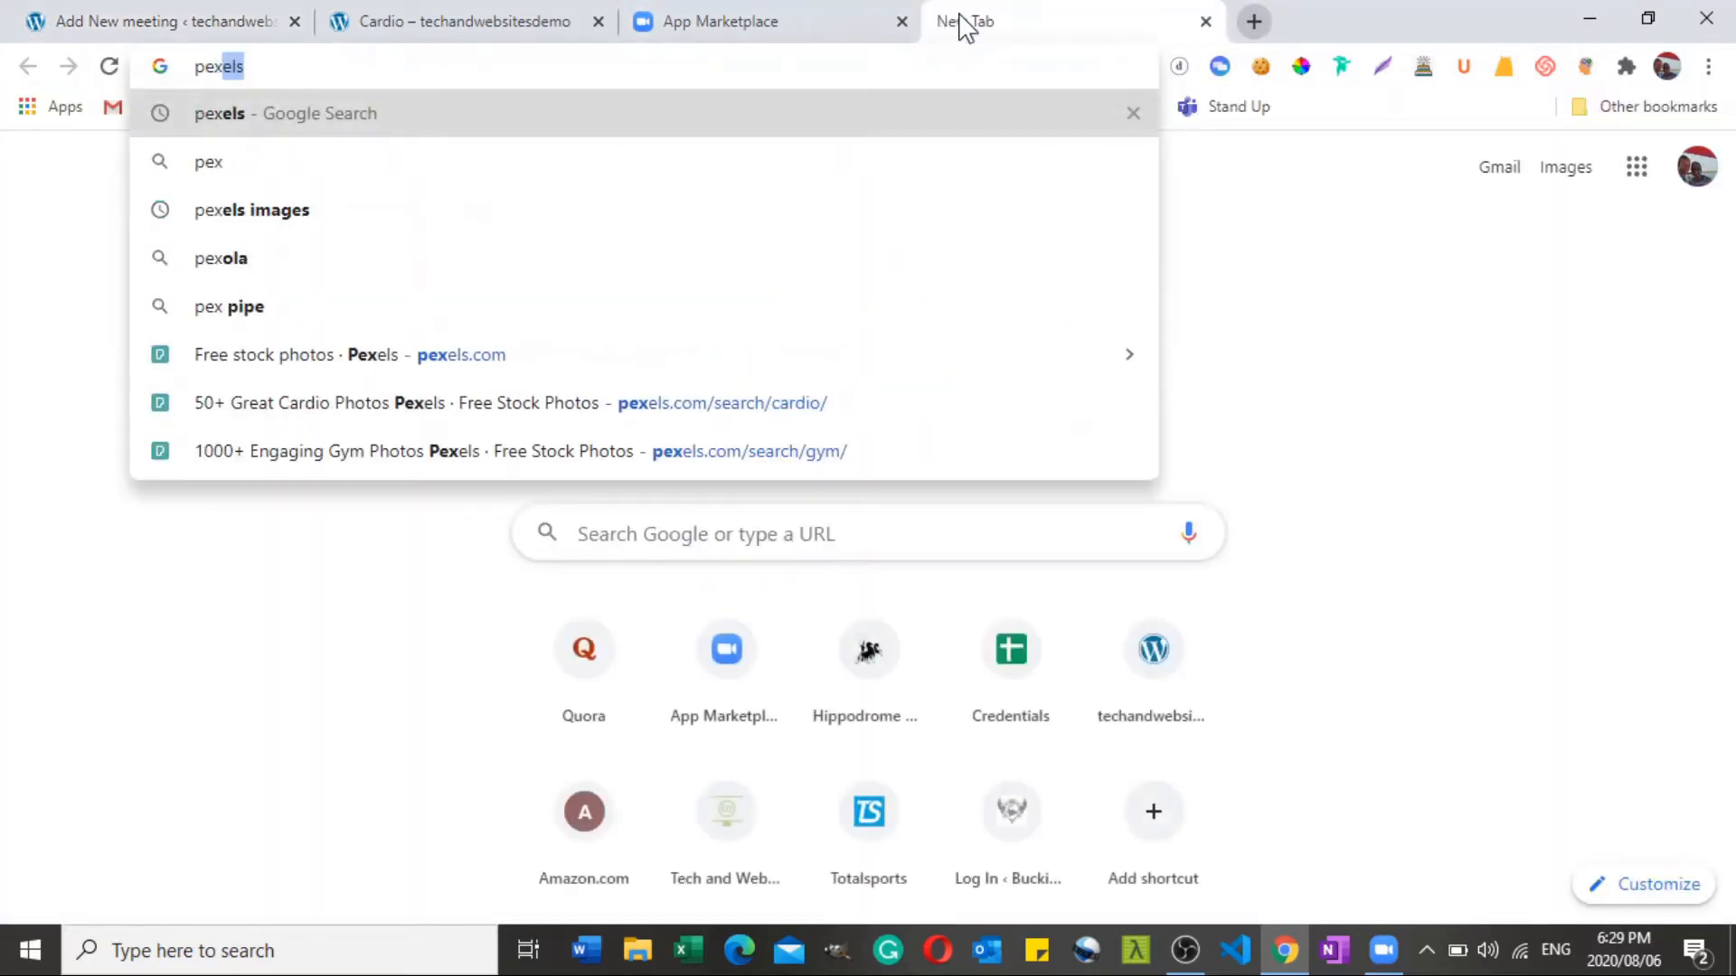
key(Return)
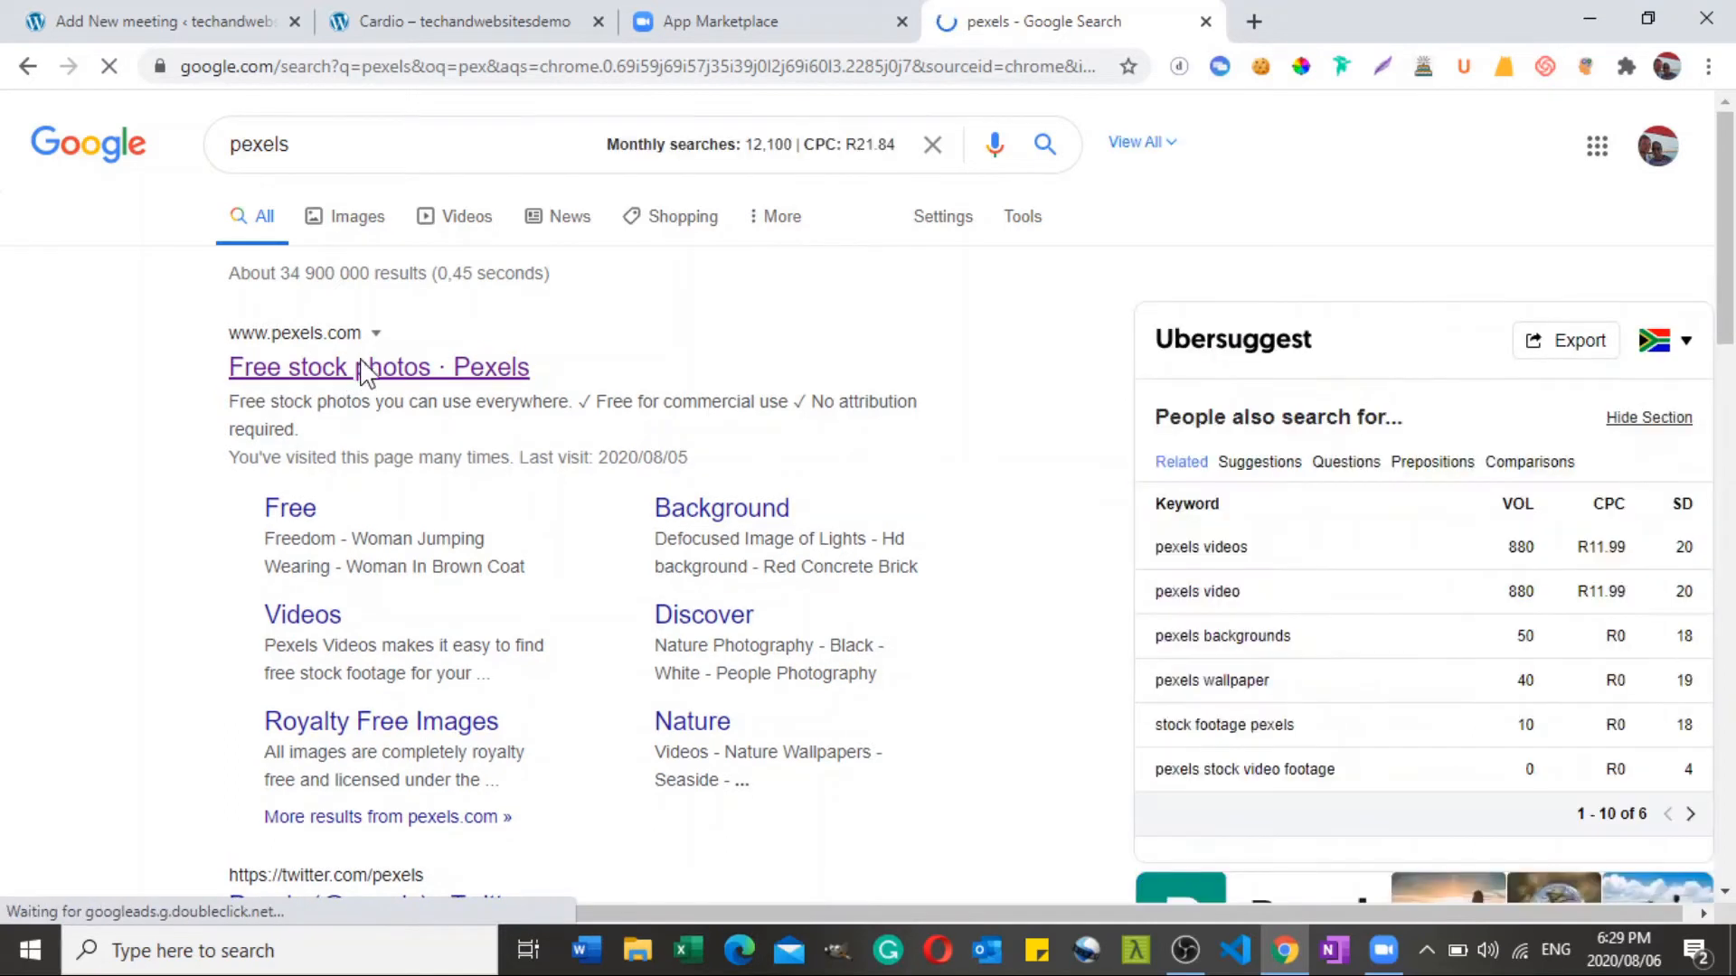
click(366, 369)
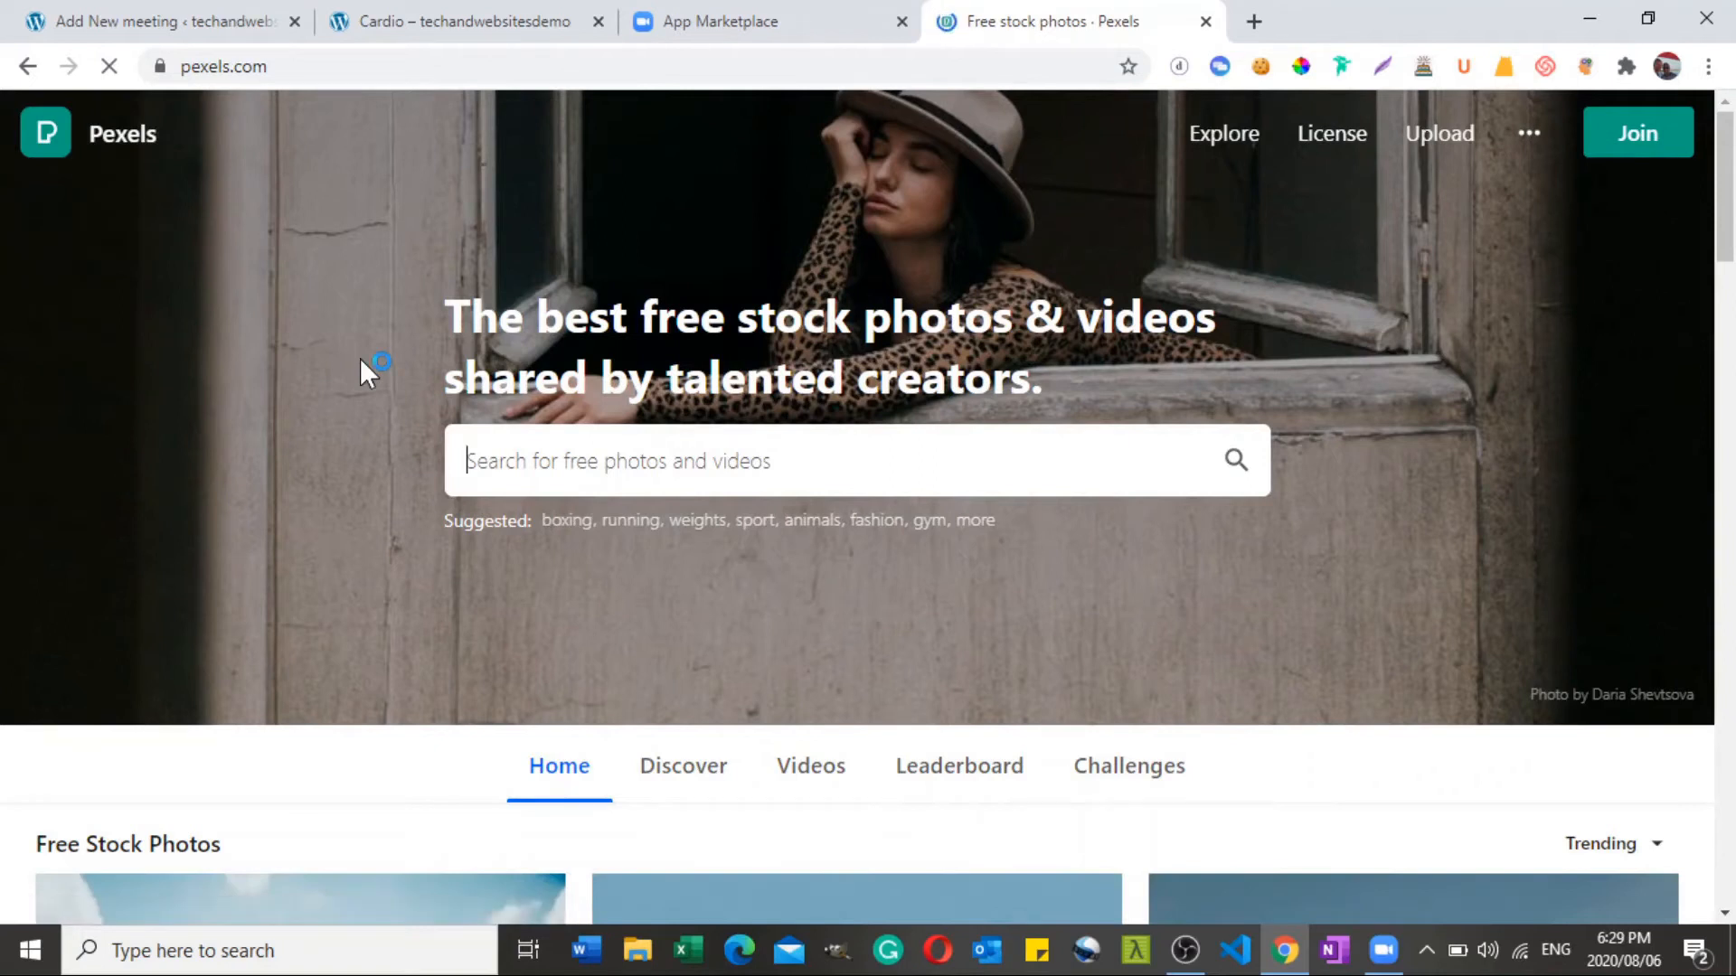
Search Pexels for "cardio" and browse the photo results.
click(676, 461)
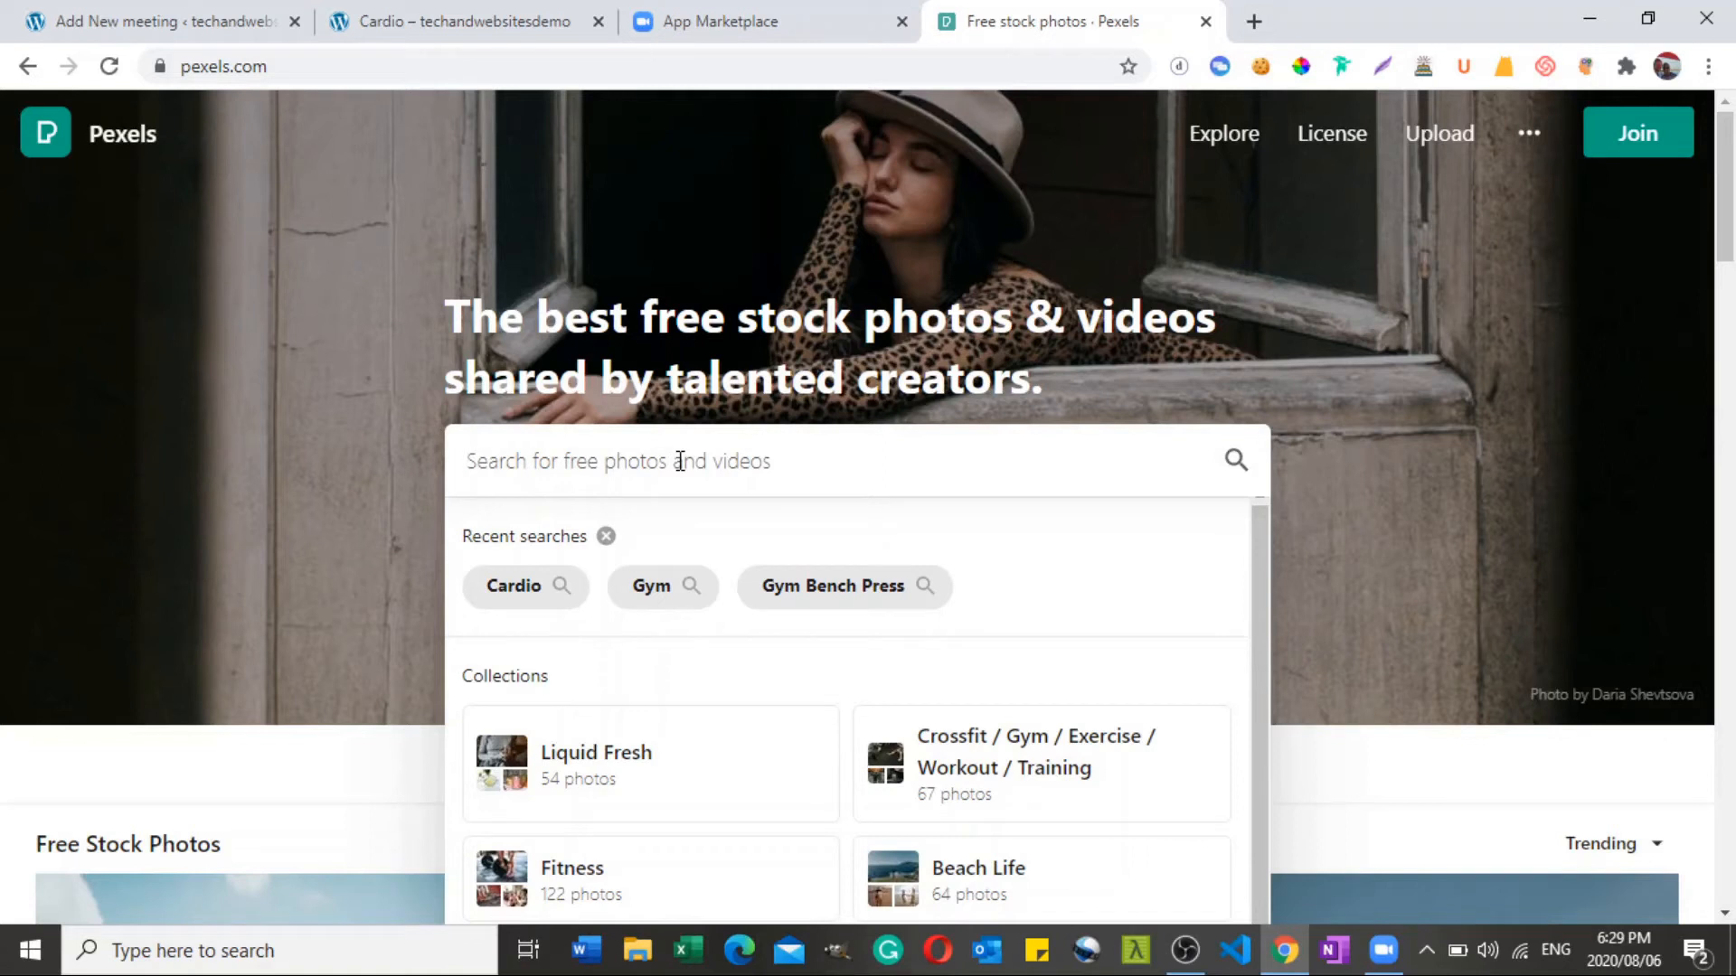
text(cardio)
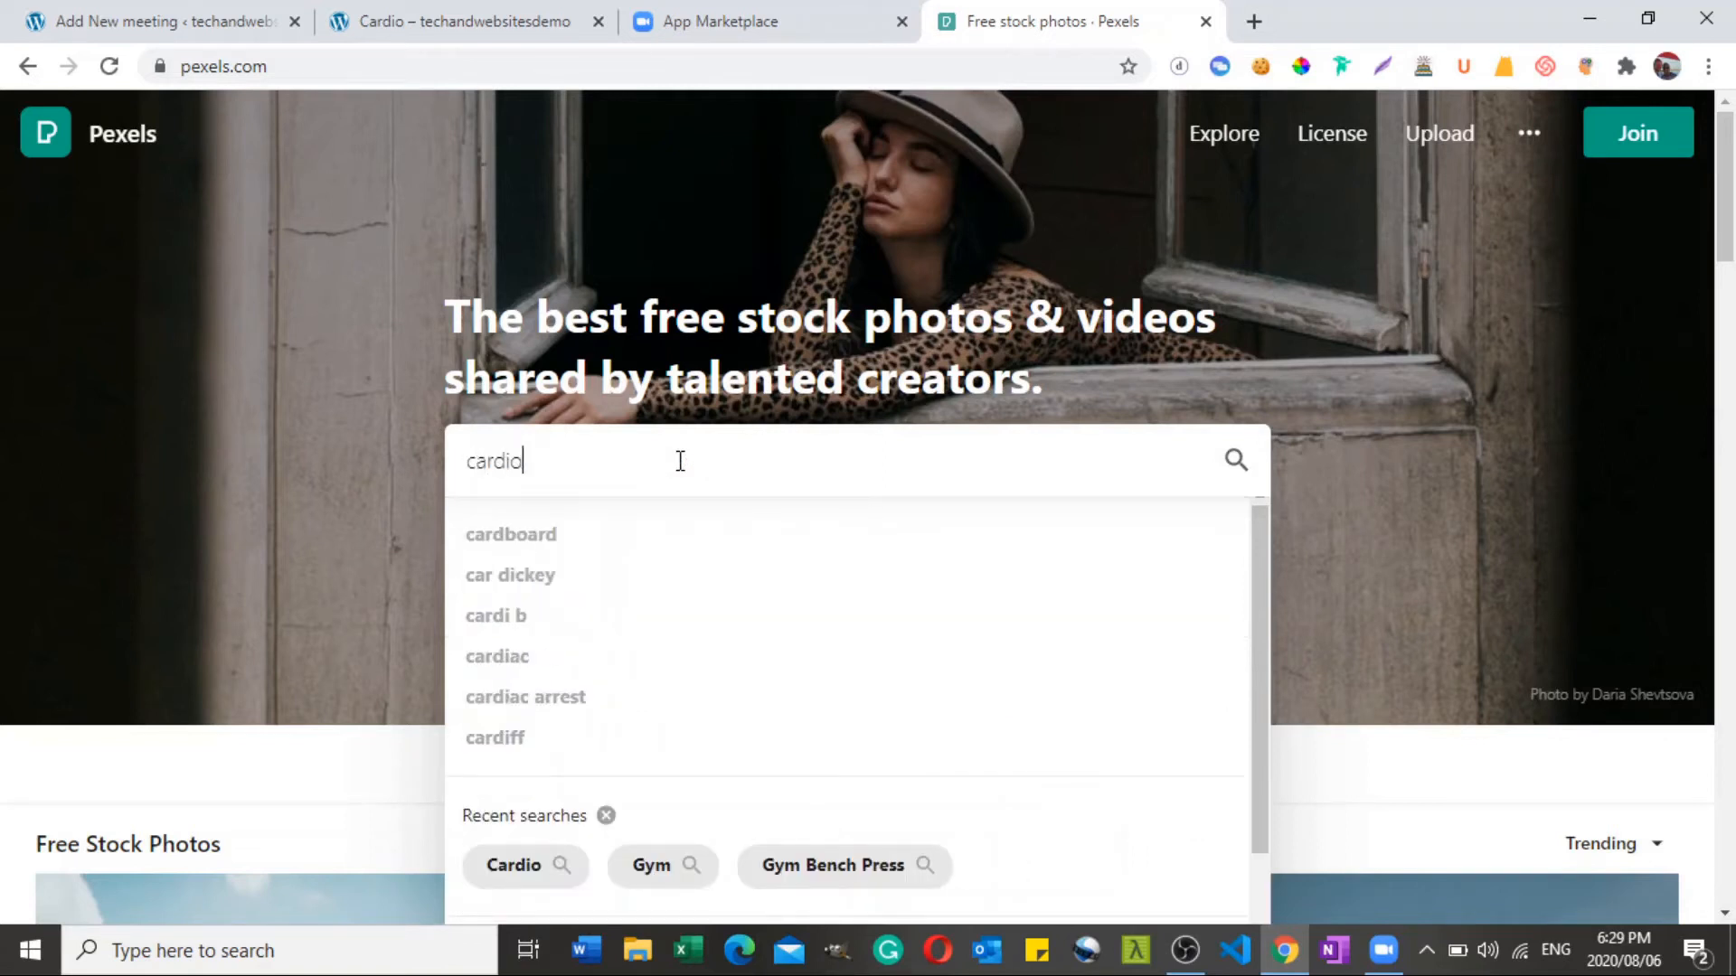
key(Return)
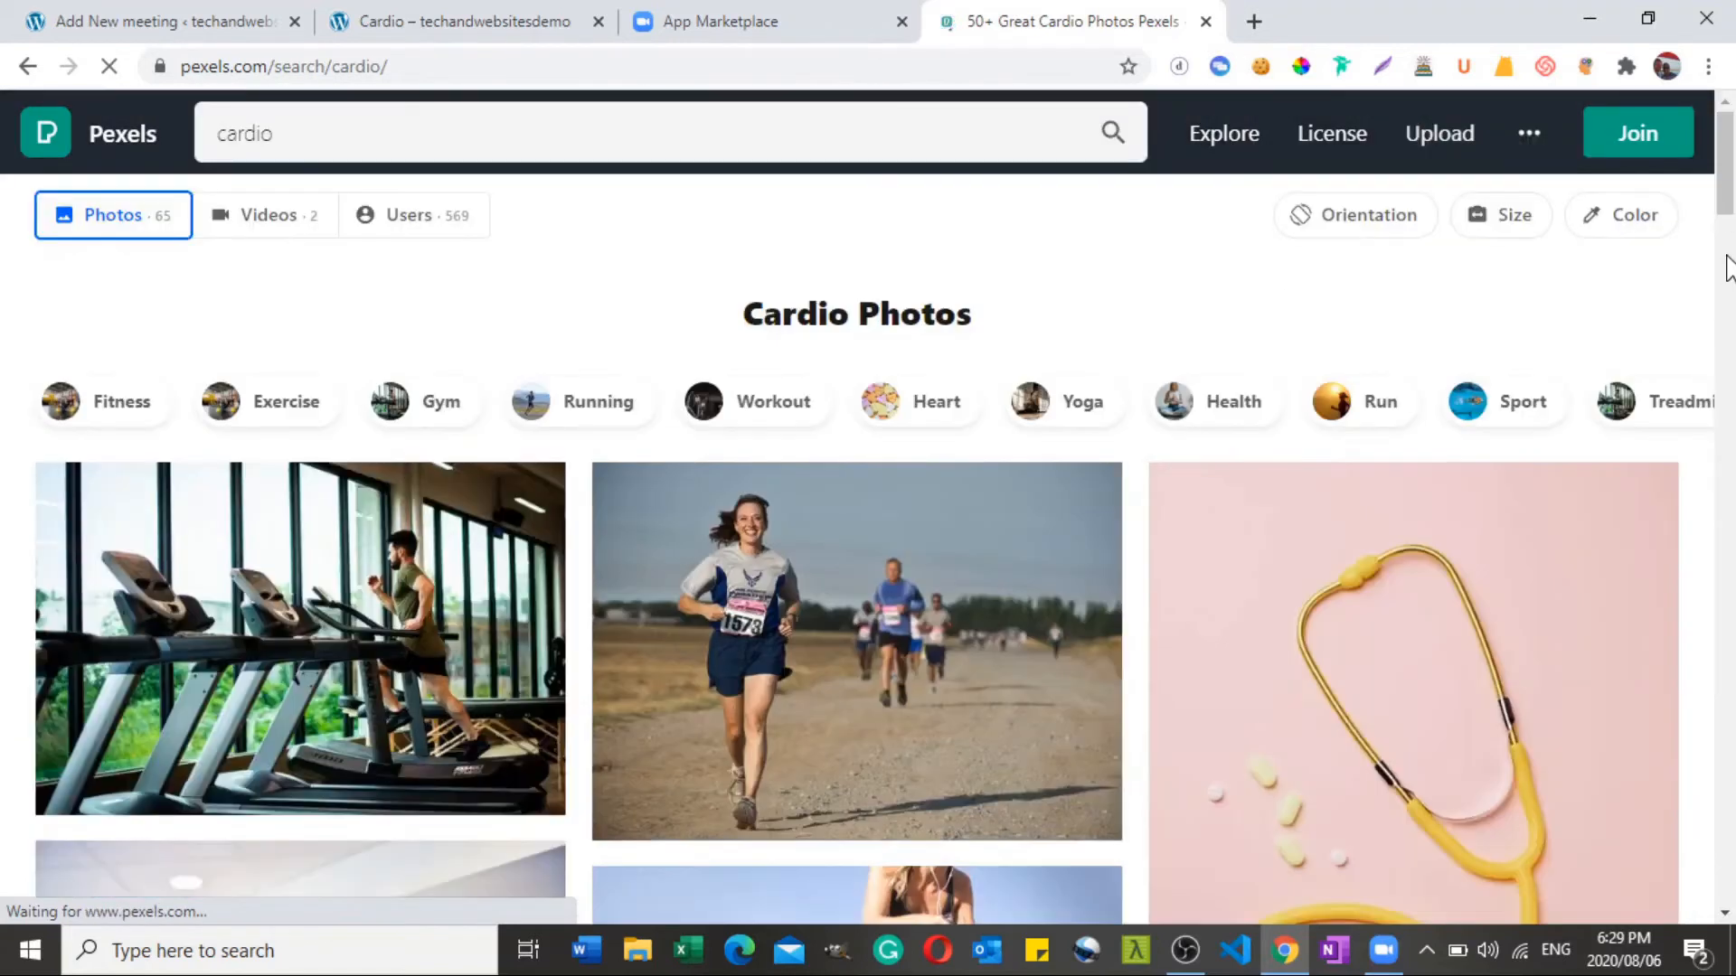
drag(1733, 181, 1733, 262)
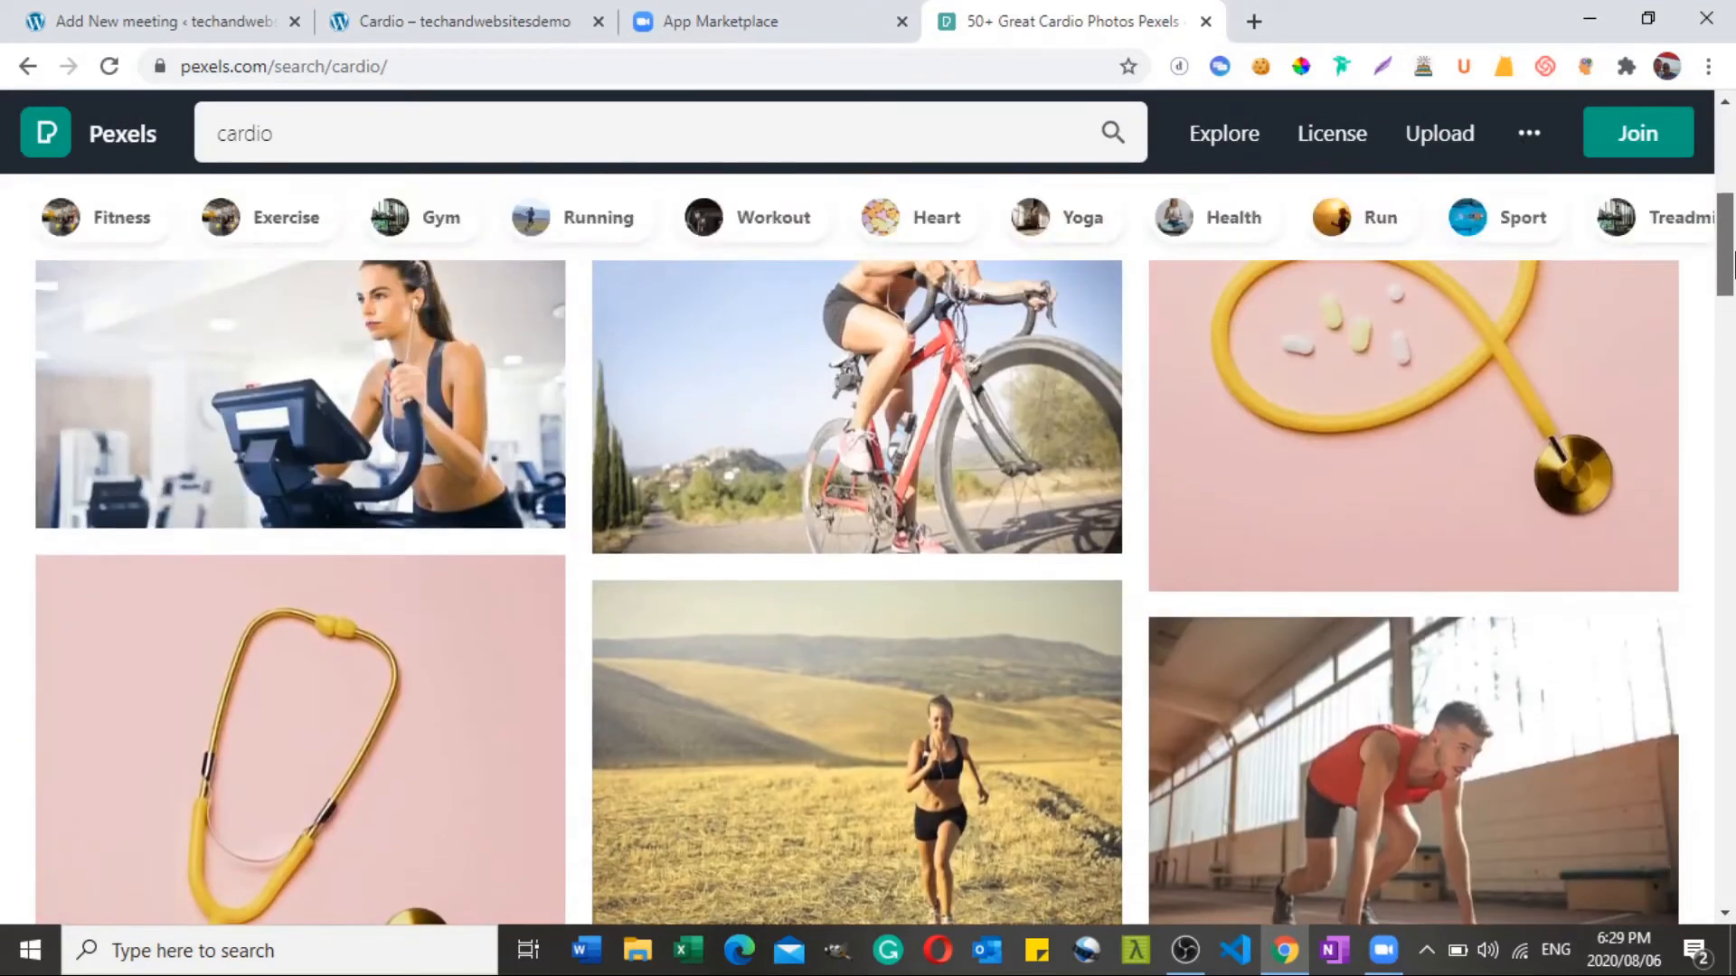
Download the photo of the crouching runner in a red tank top at Large (1920 x 1280) size and copy its attribution text.
click(1464, 695)
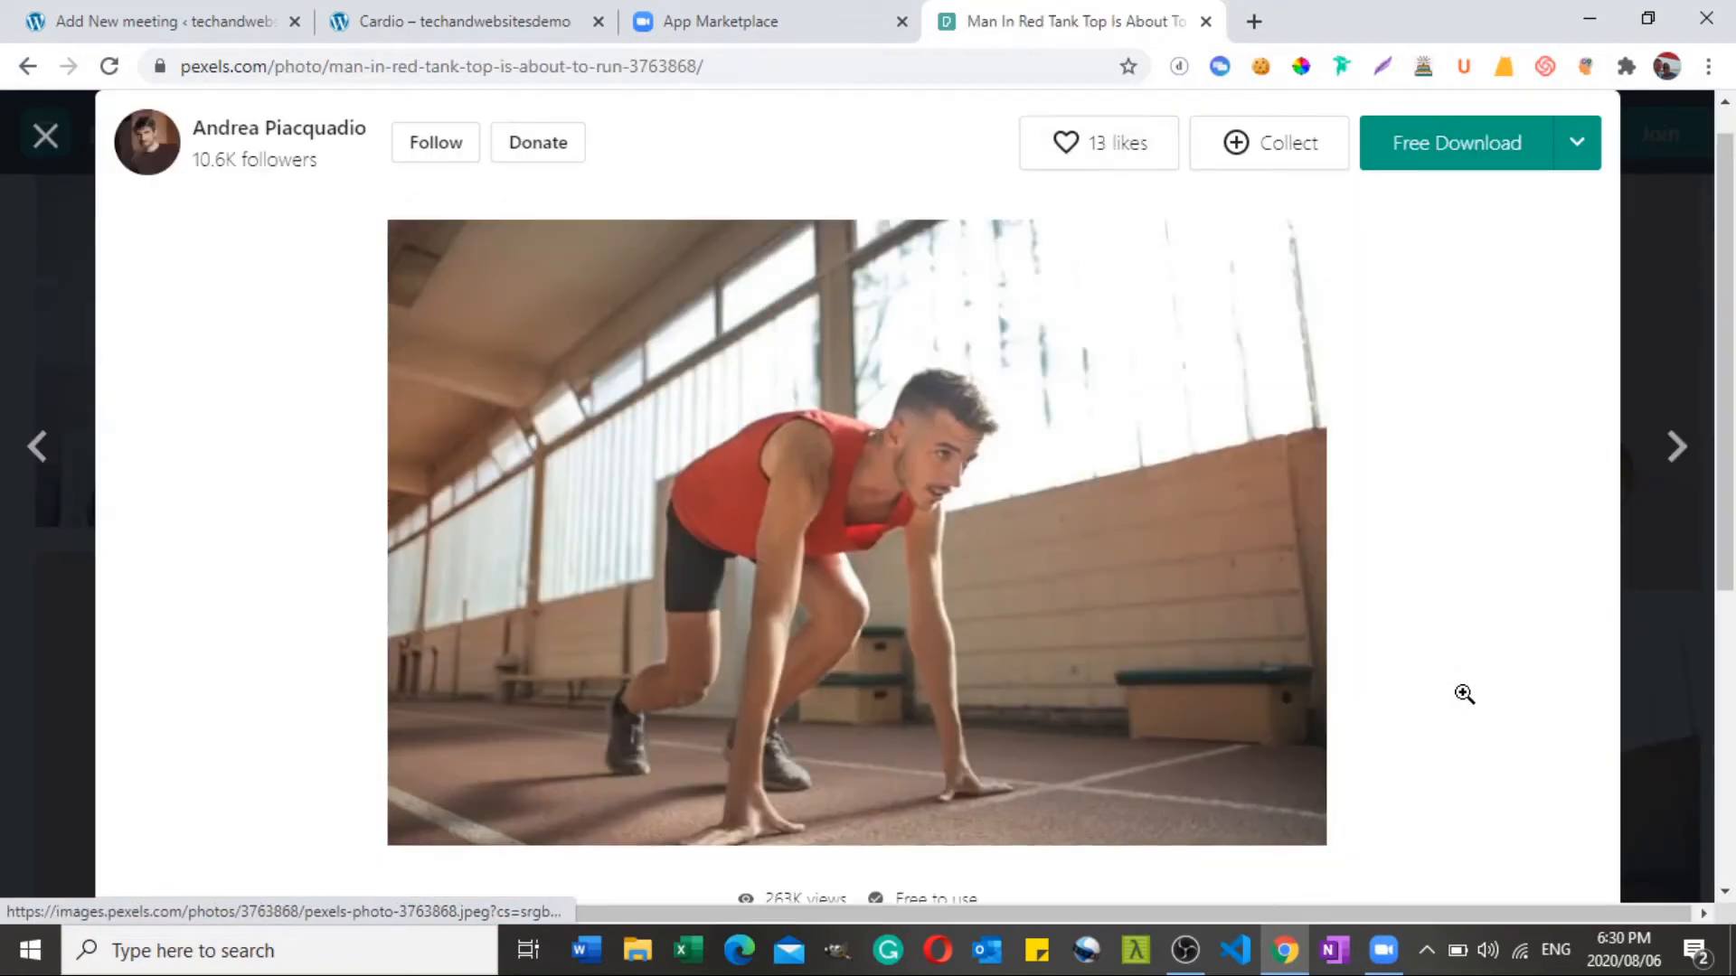
click(1582, 155)
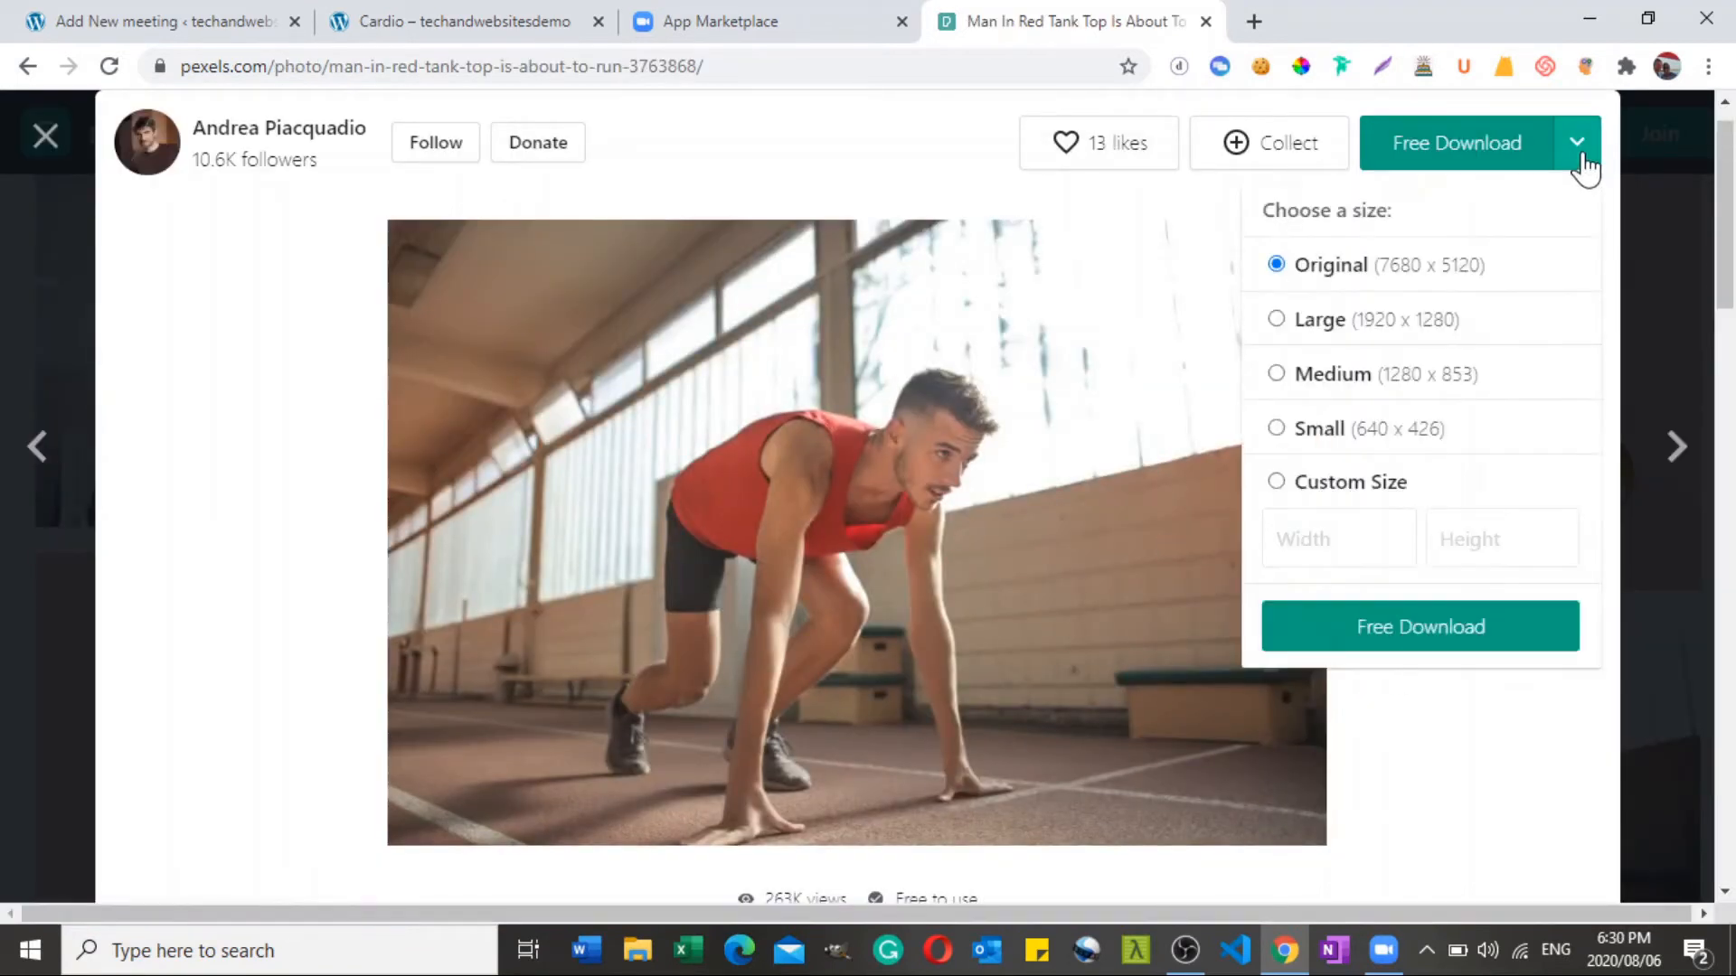
click(1283, 324)
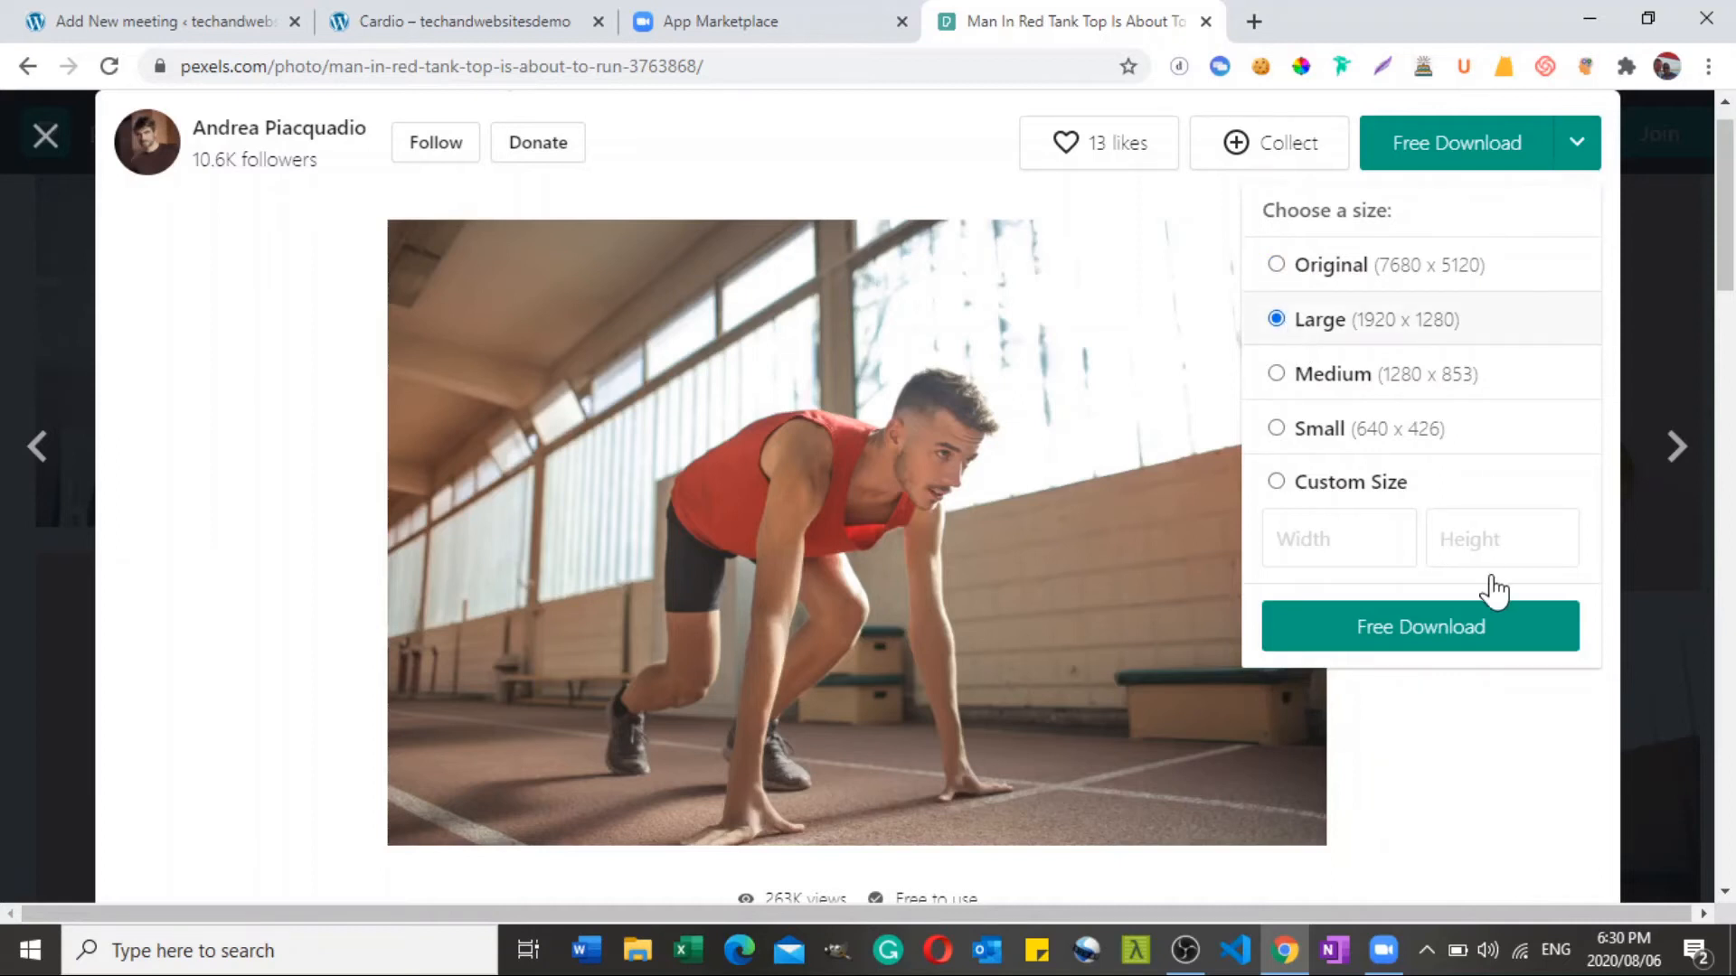
click(1582, 150)
click(1414, 623)
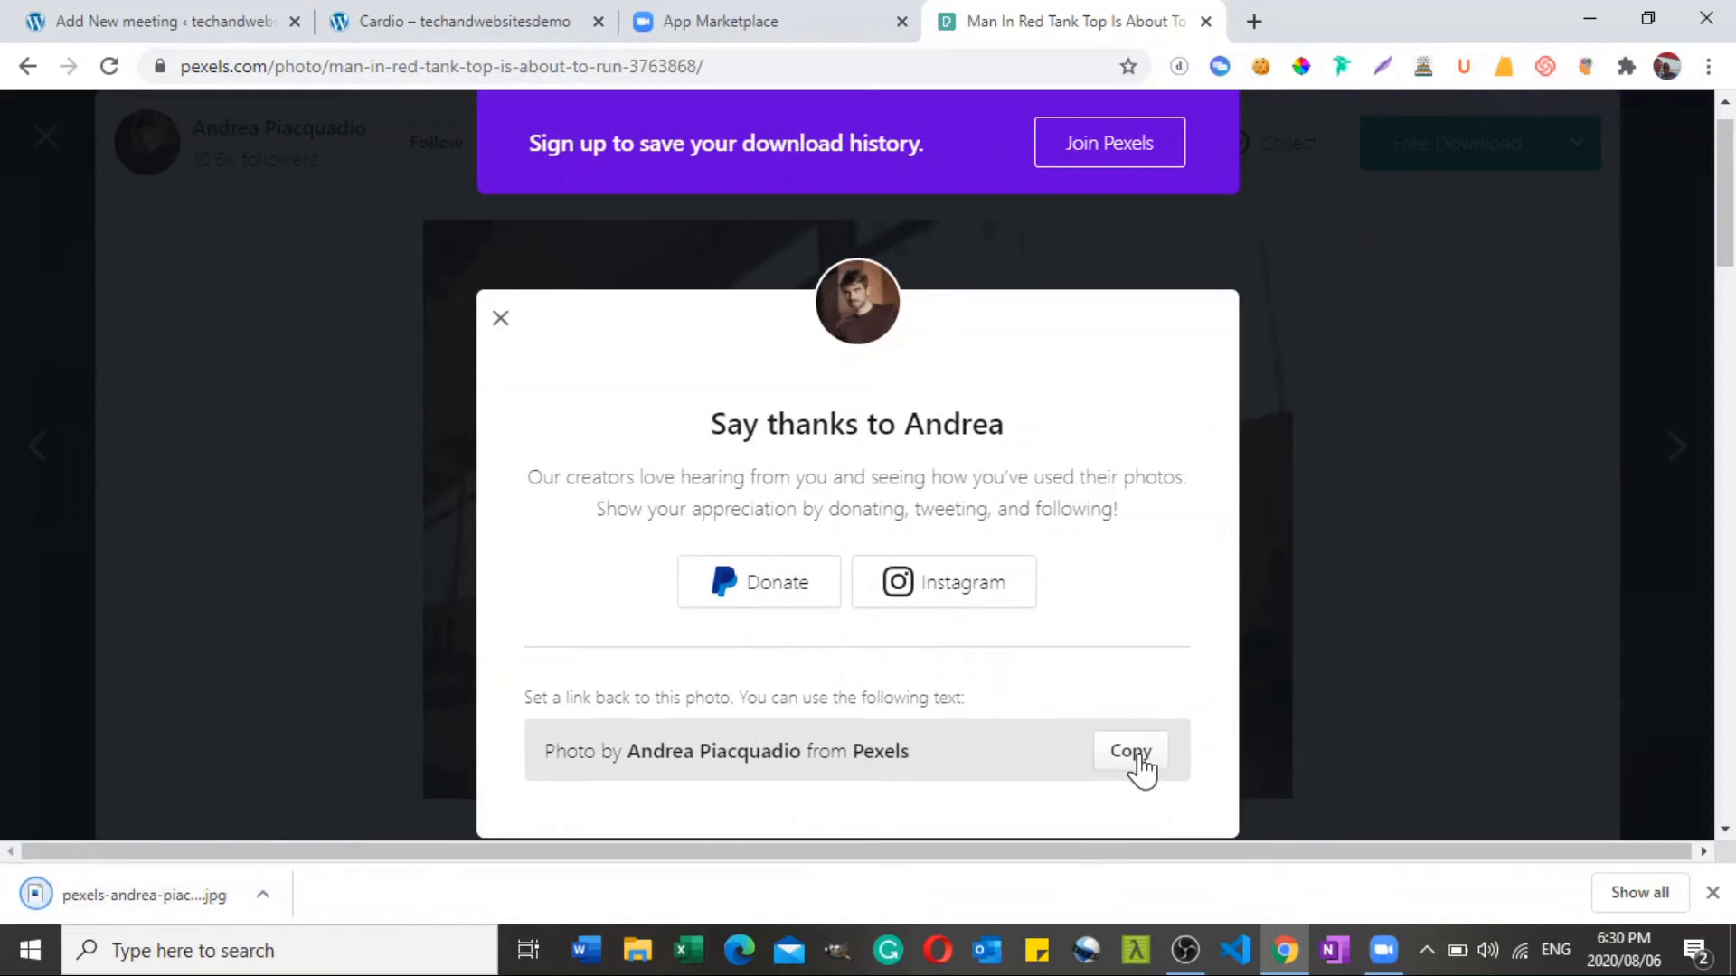
click(1142, 768)
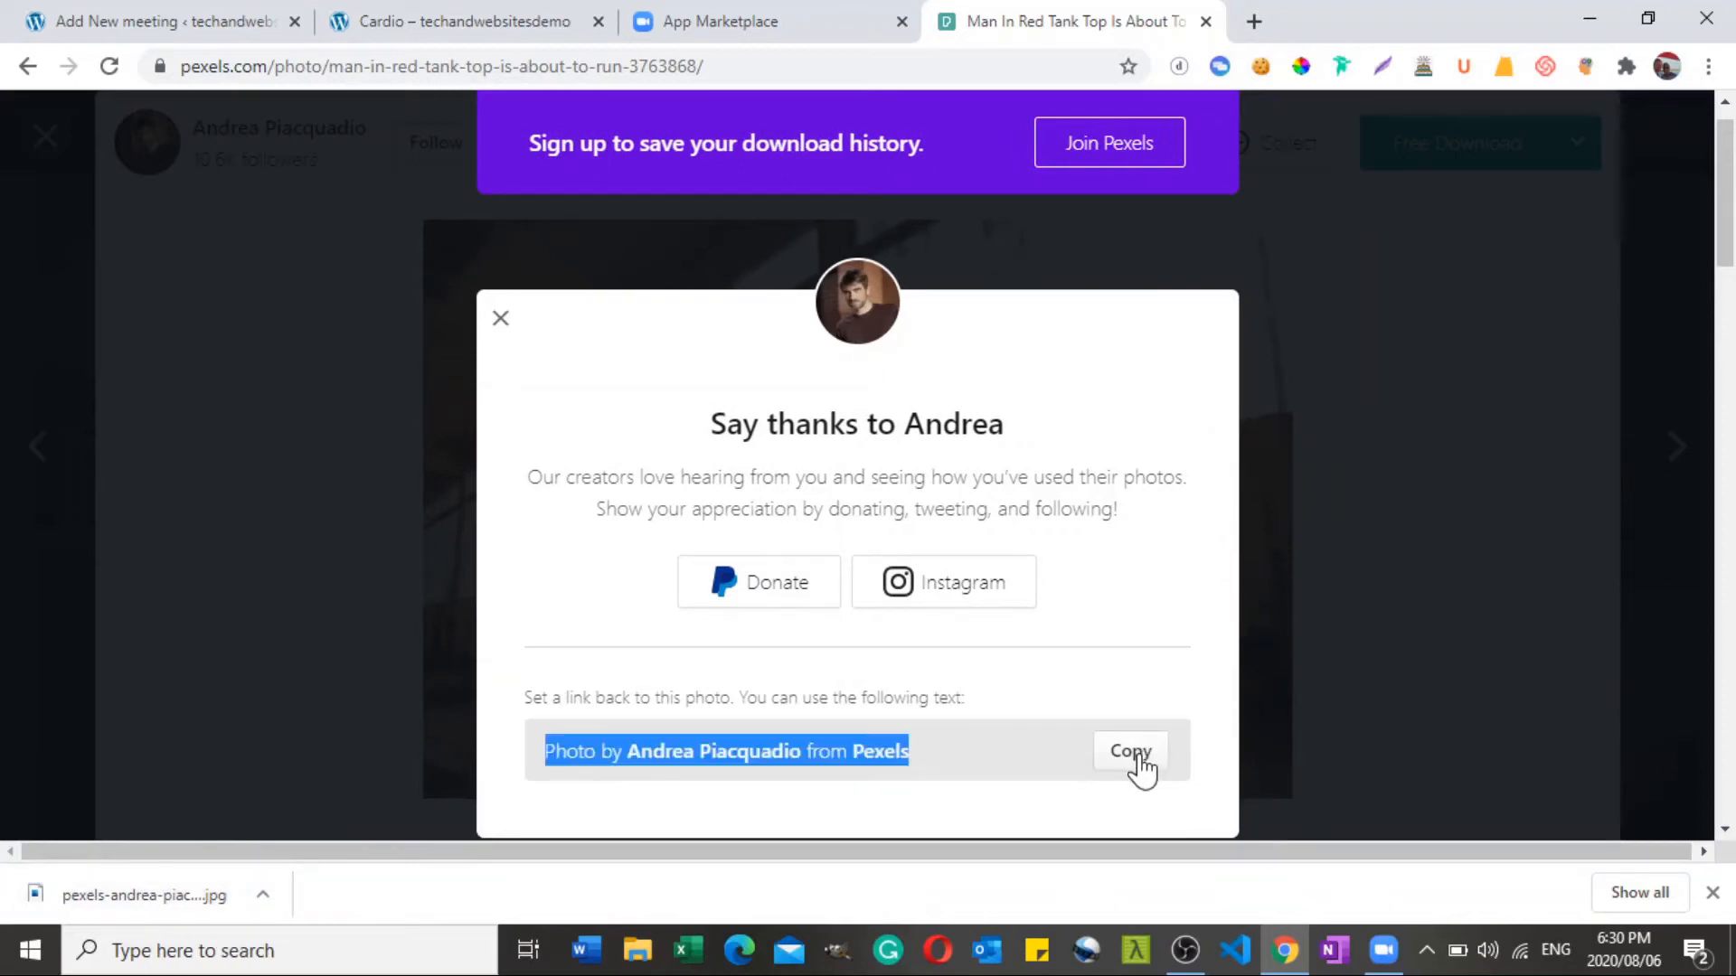
click(1420, 299)
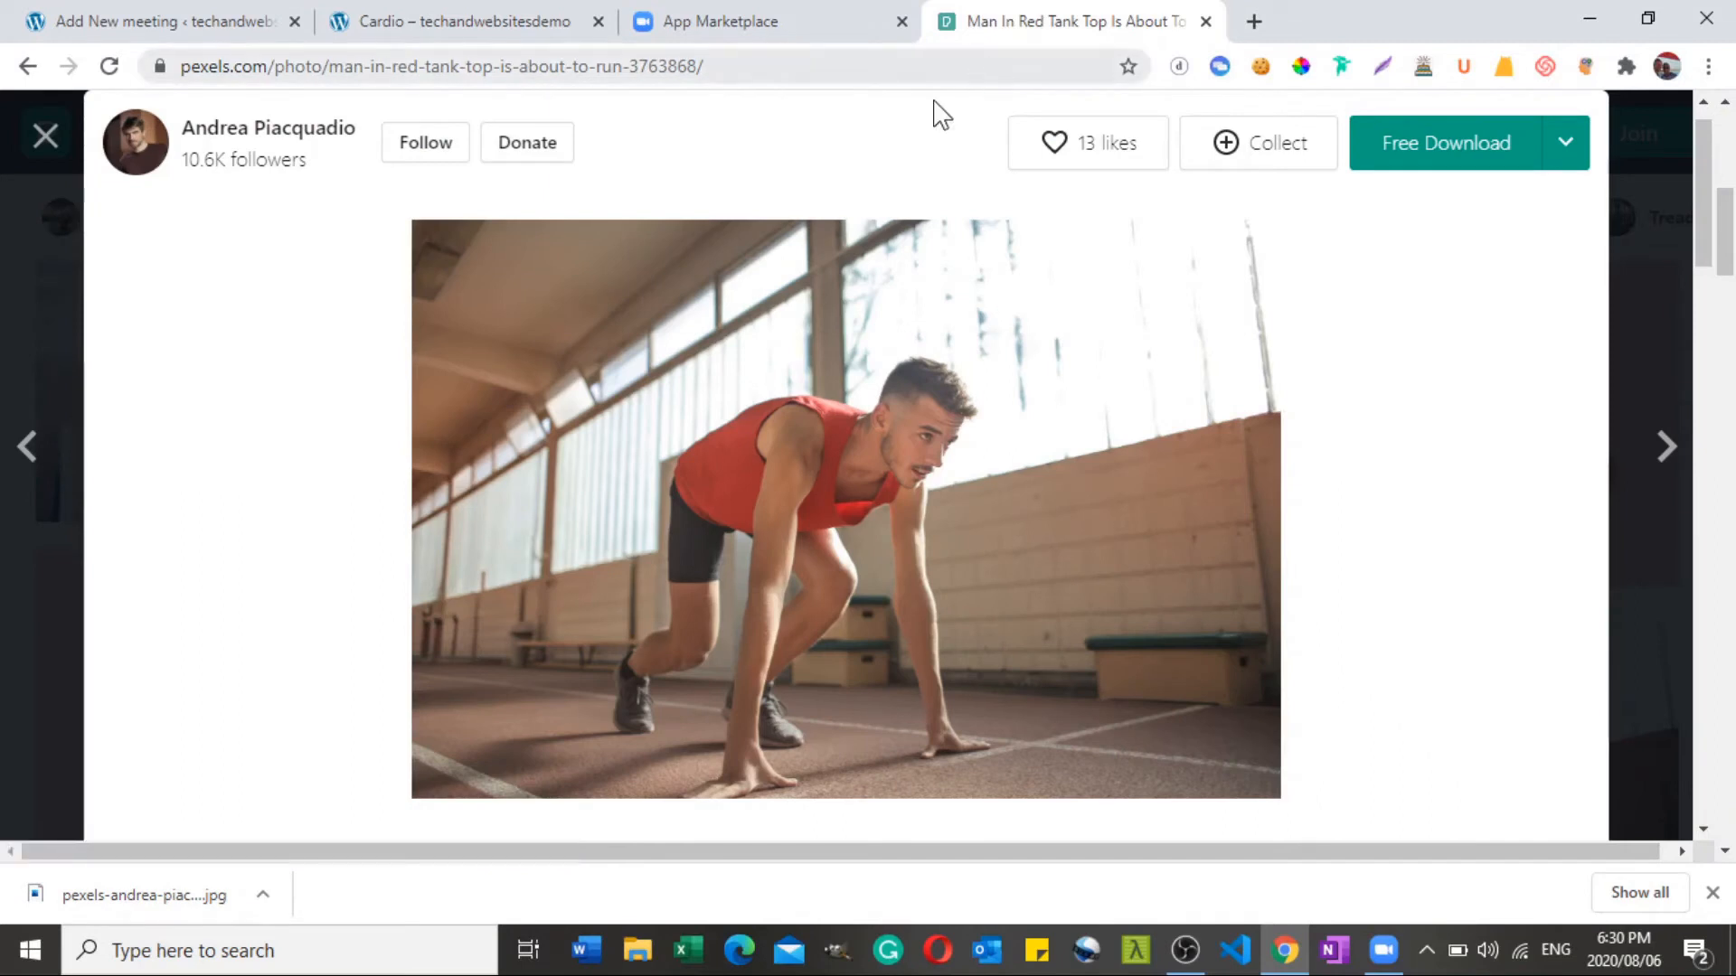
Return to the new meeting's media window and upload the downloaded runner photo to the media library.
click(459, 18)
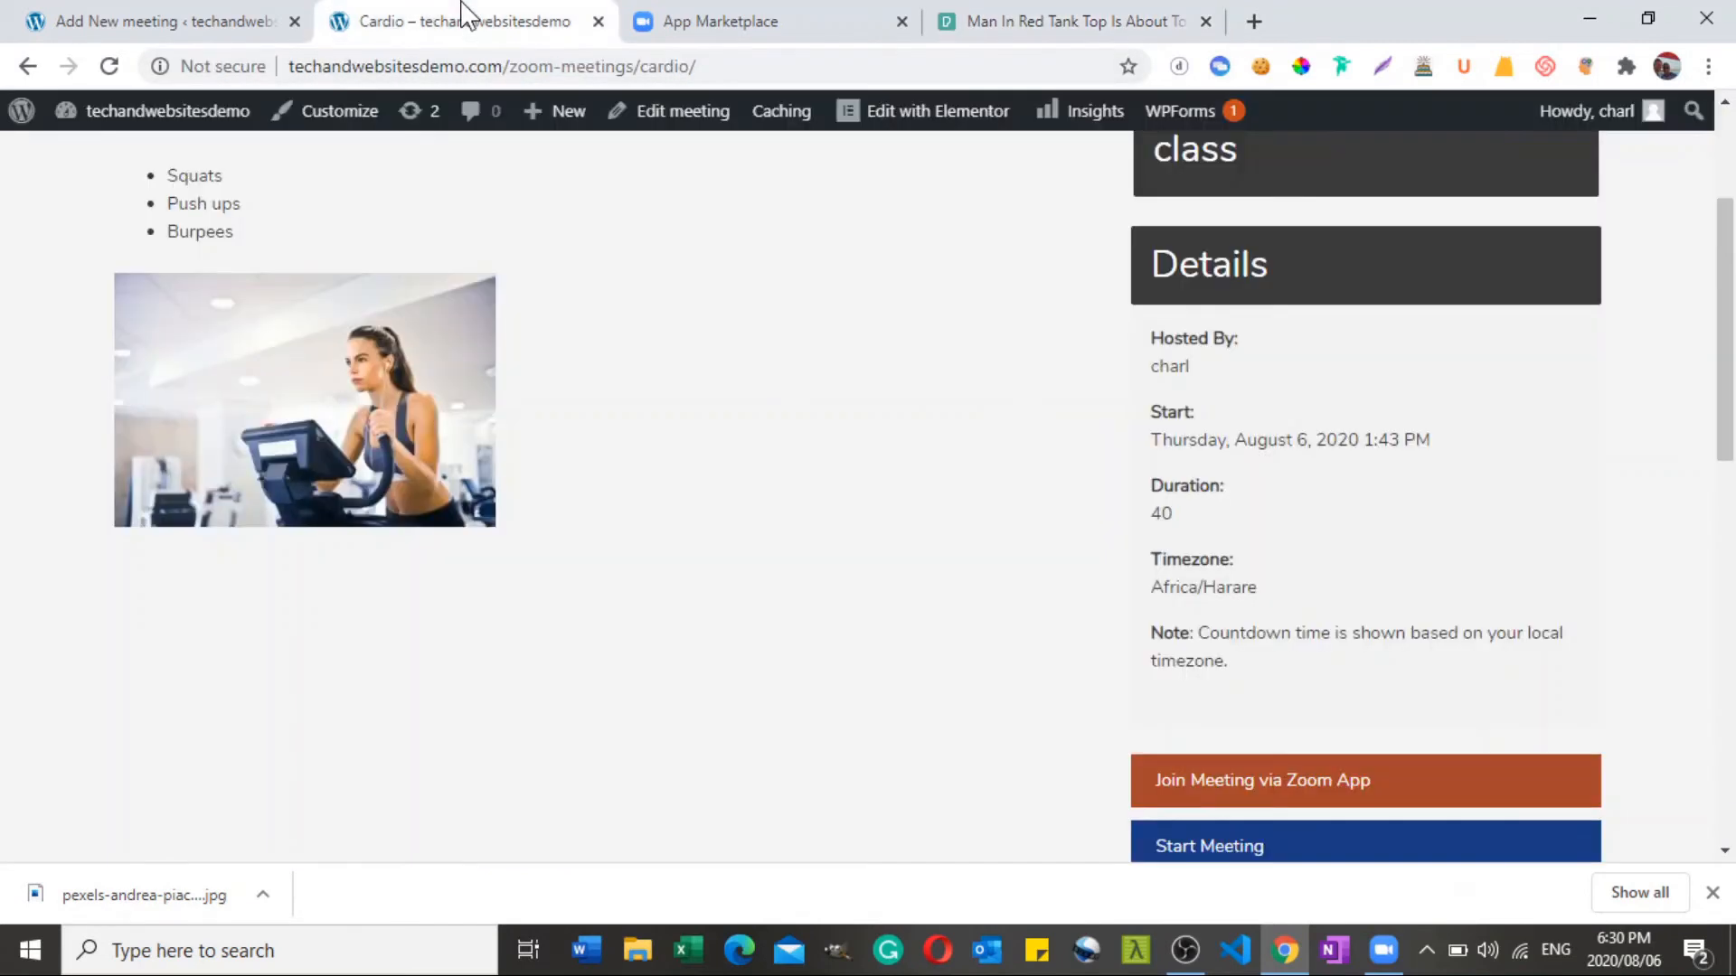
click(149, 16)
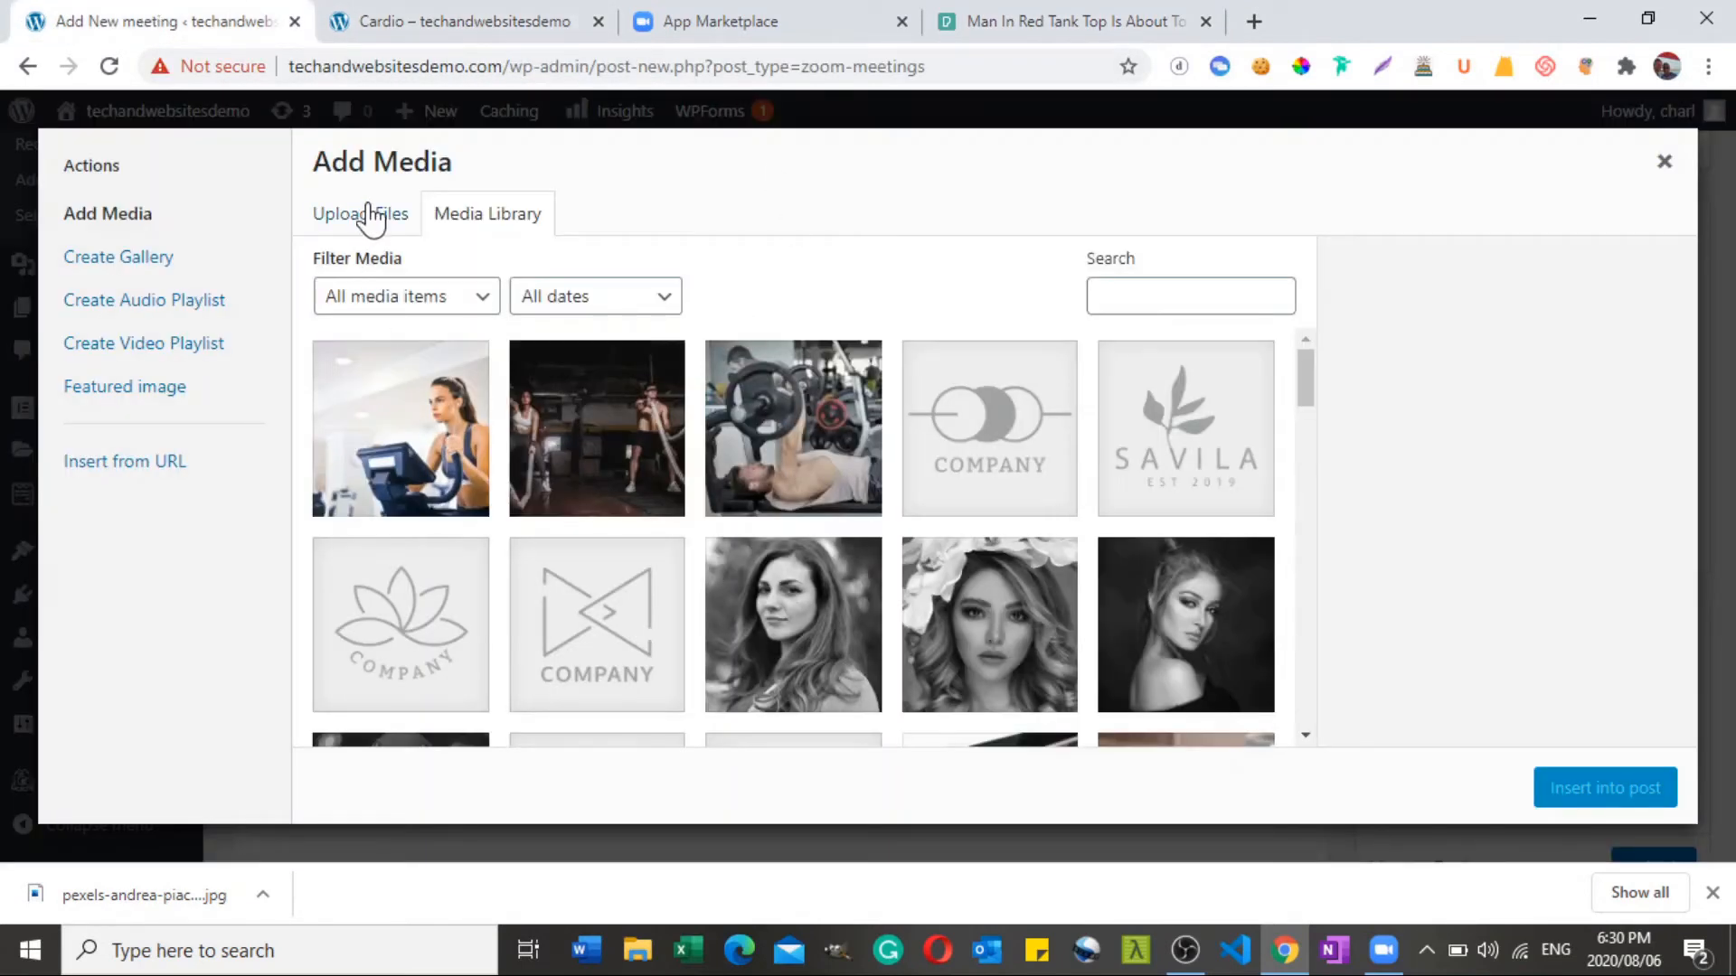
click(370, 219)
drag(95, 913, 1023, 562)
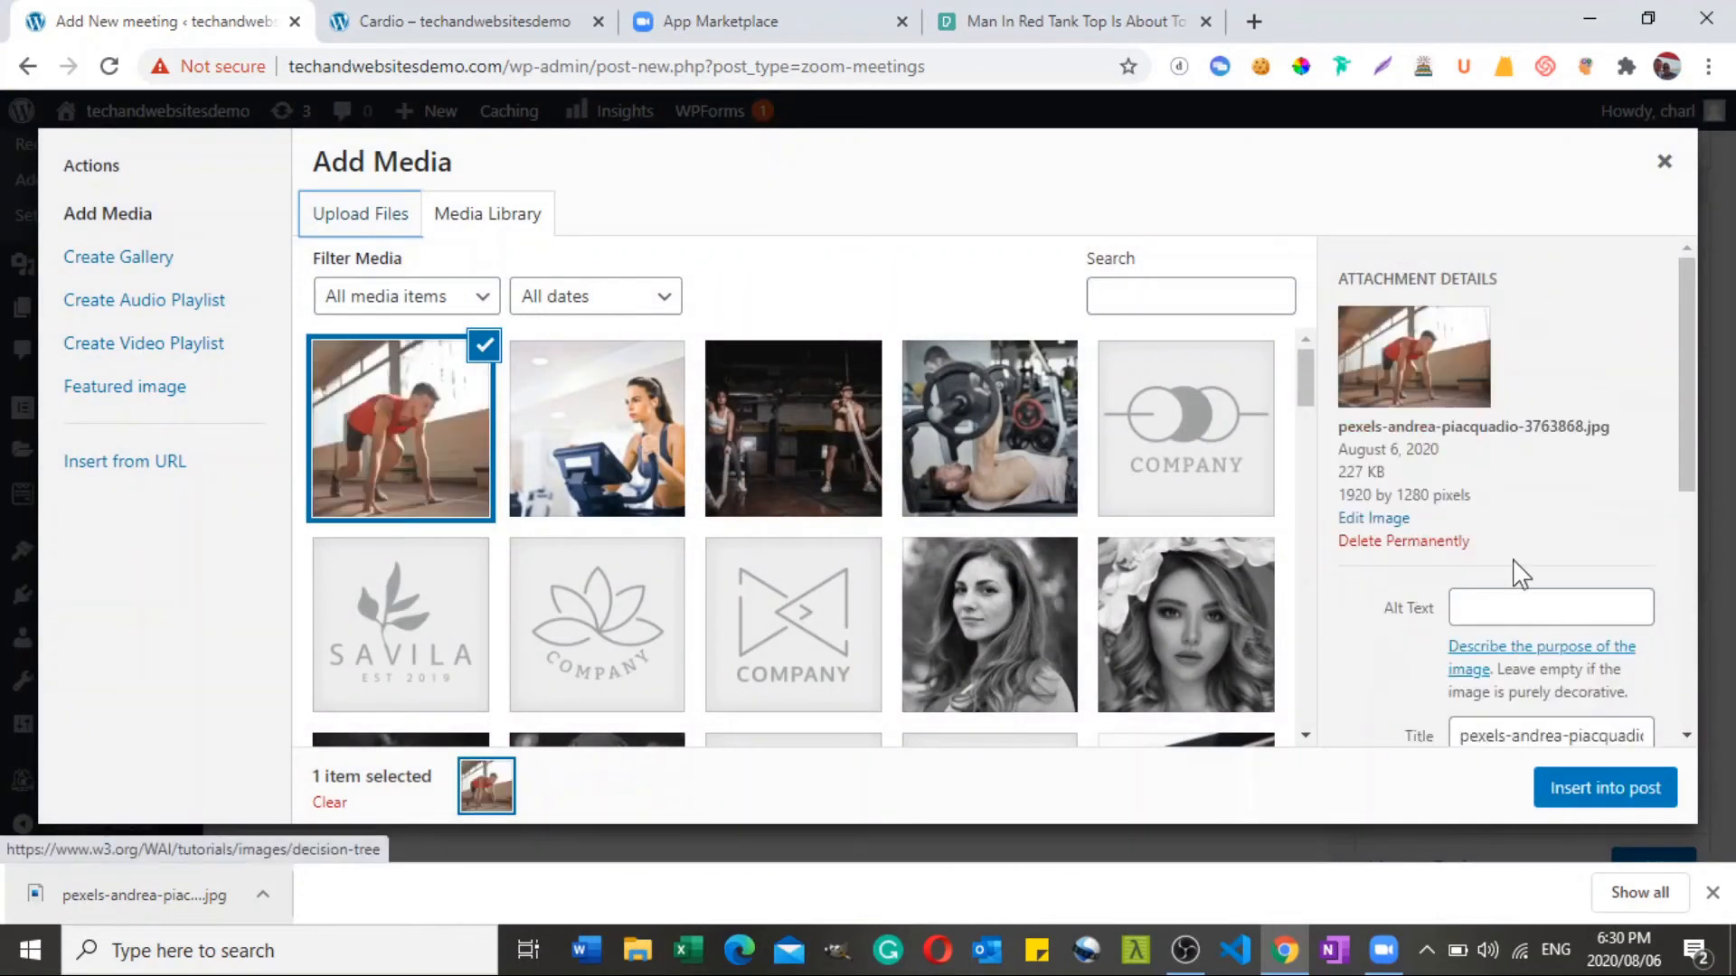
Give the uploaded photo the alt text "Man about to run" and insert it into the HIIT meeting description.
click(1487, 596)
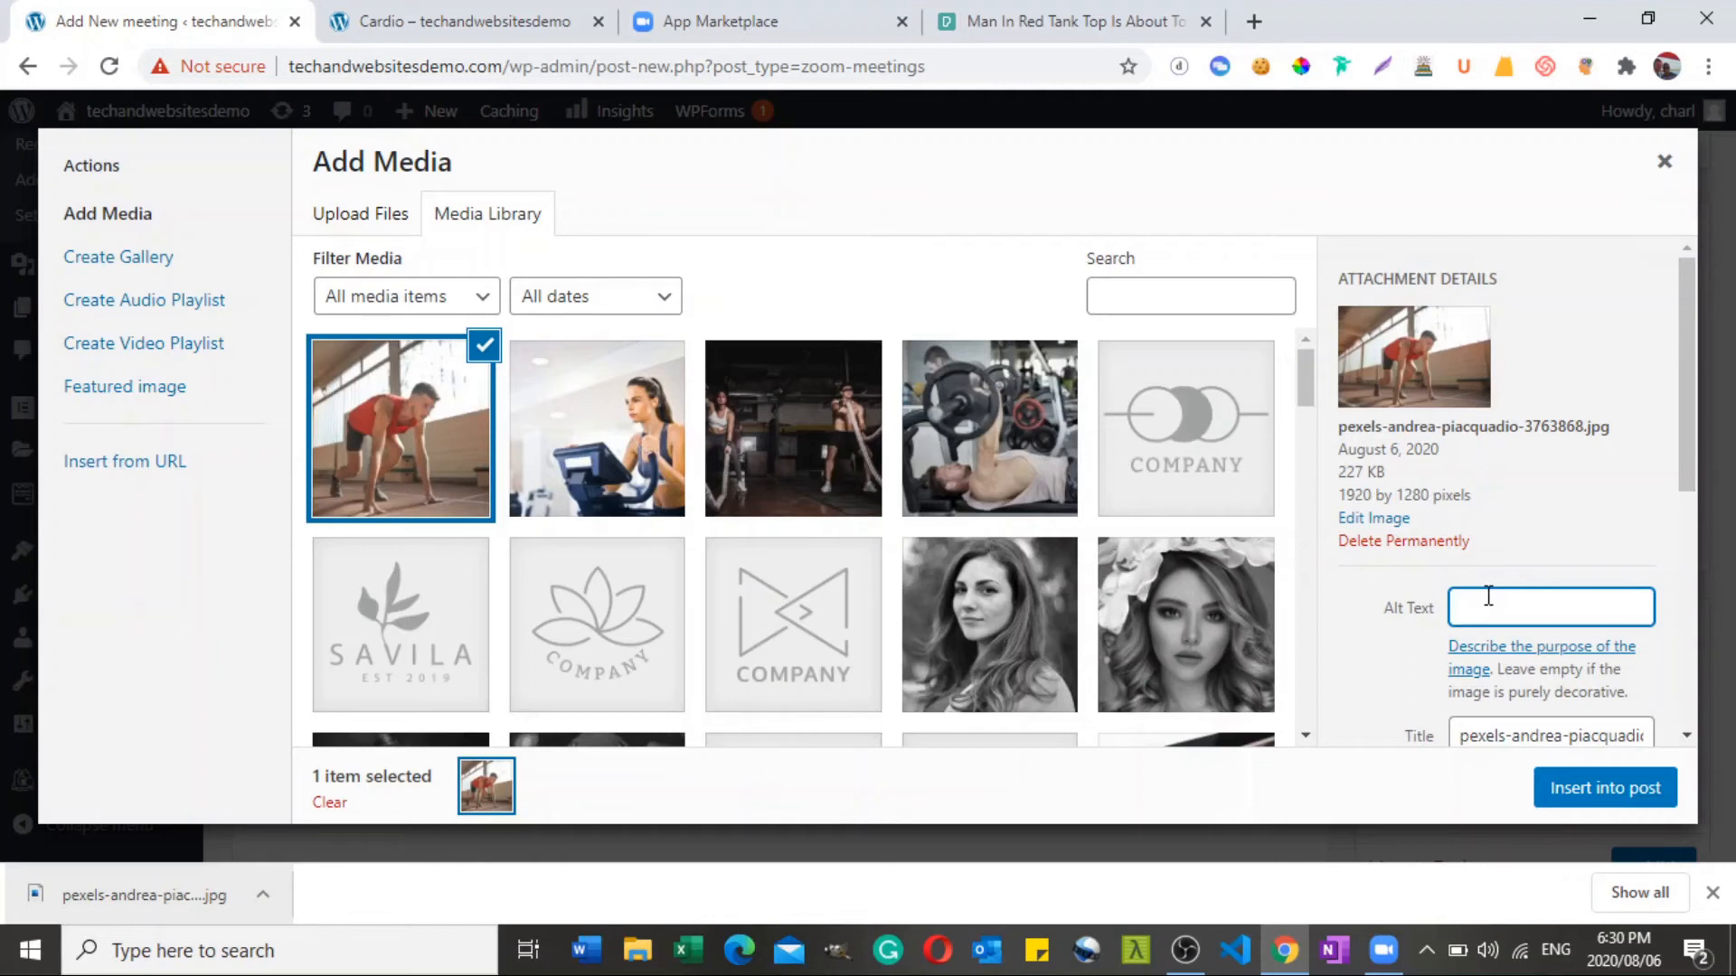
text(Man about to run)
scroll(1683, 413, down, 3)
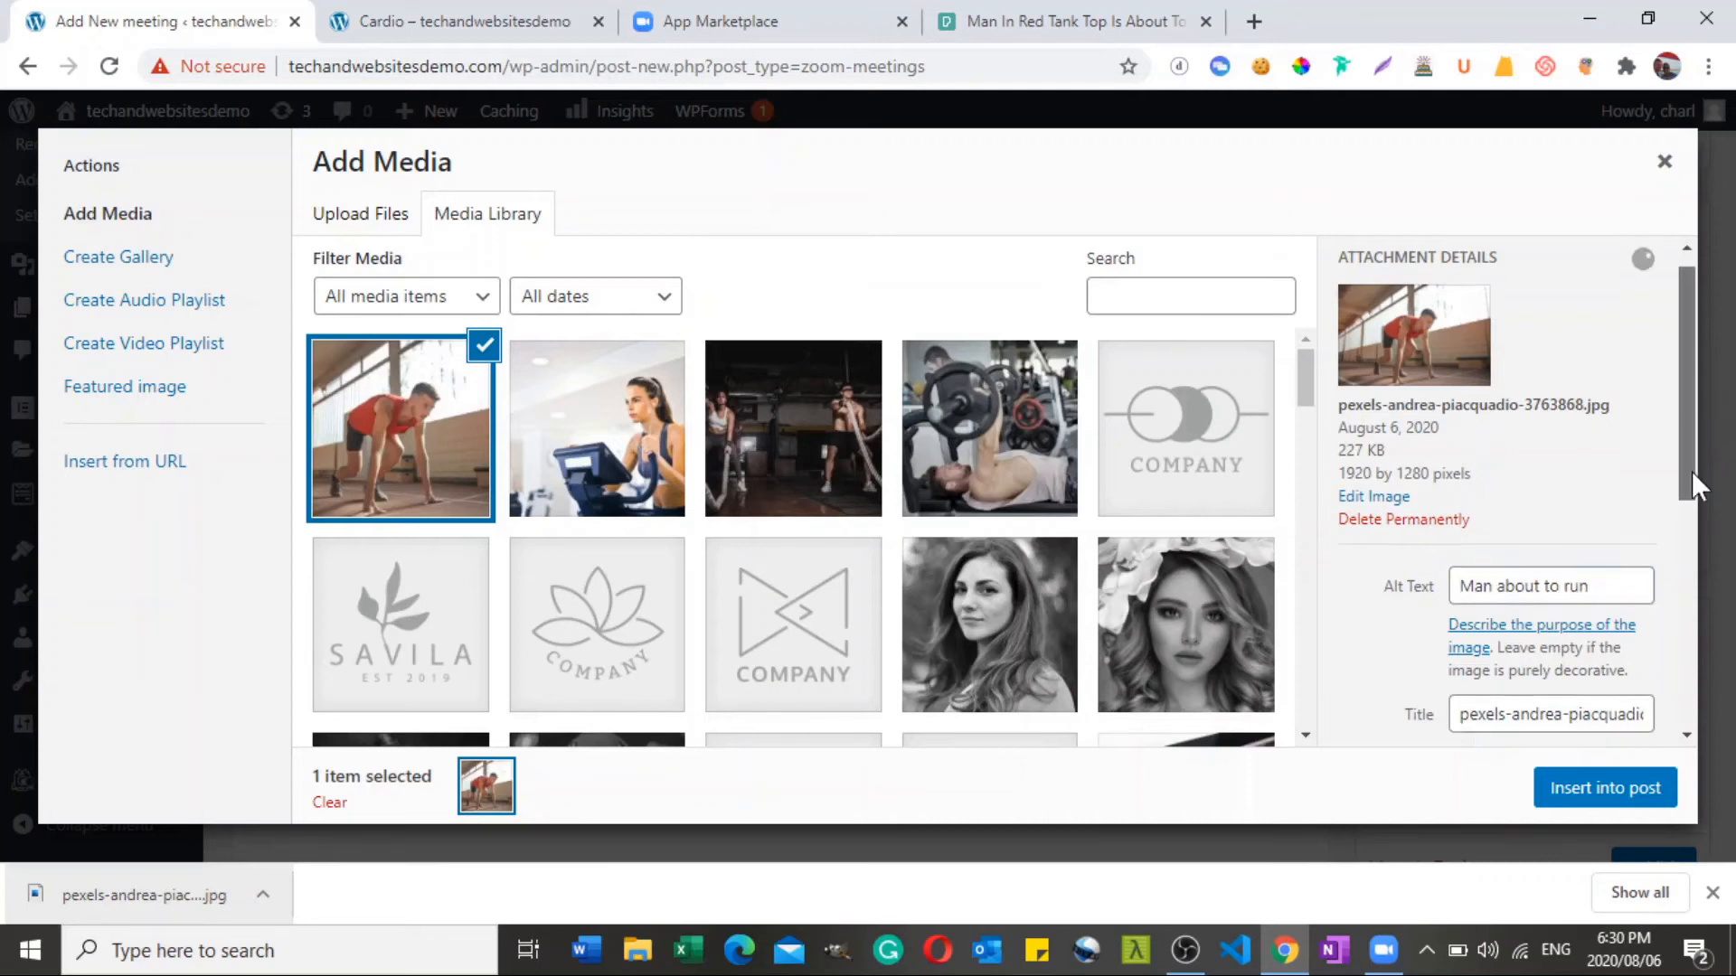
click(1613, 796)
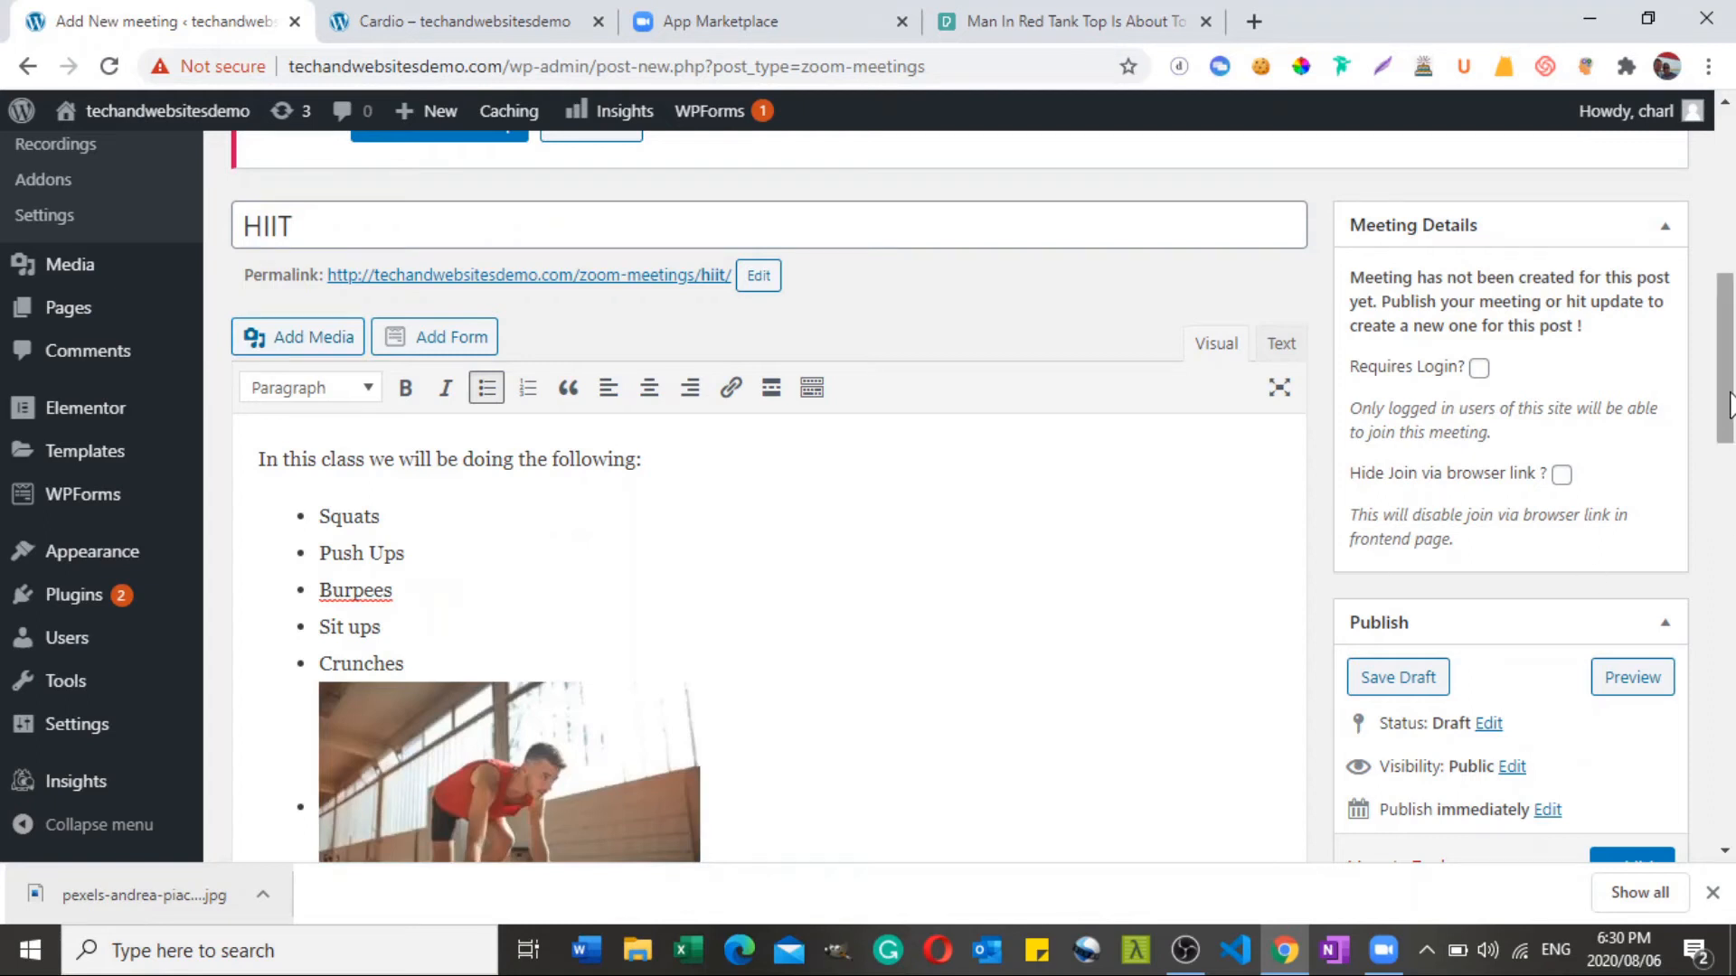
drag(1727, 403, 1726, 451)
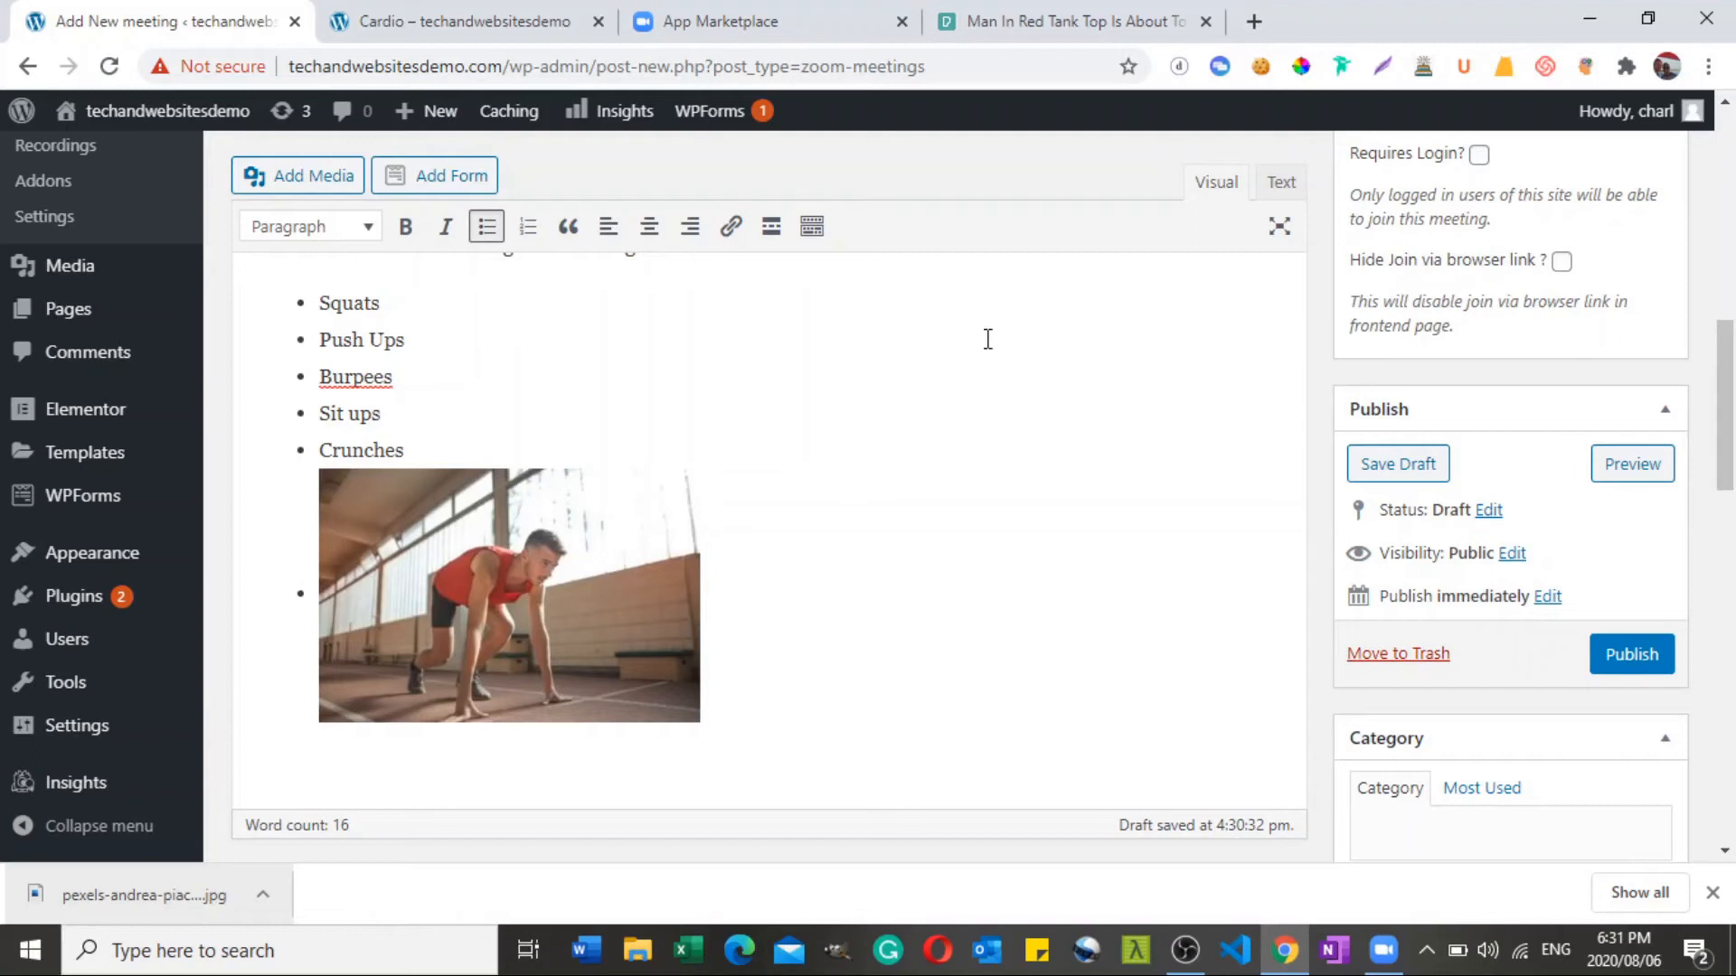
drag(1729, 367, 1732, 530)
click(692, 360)
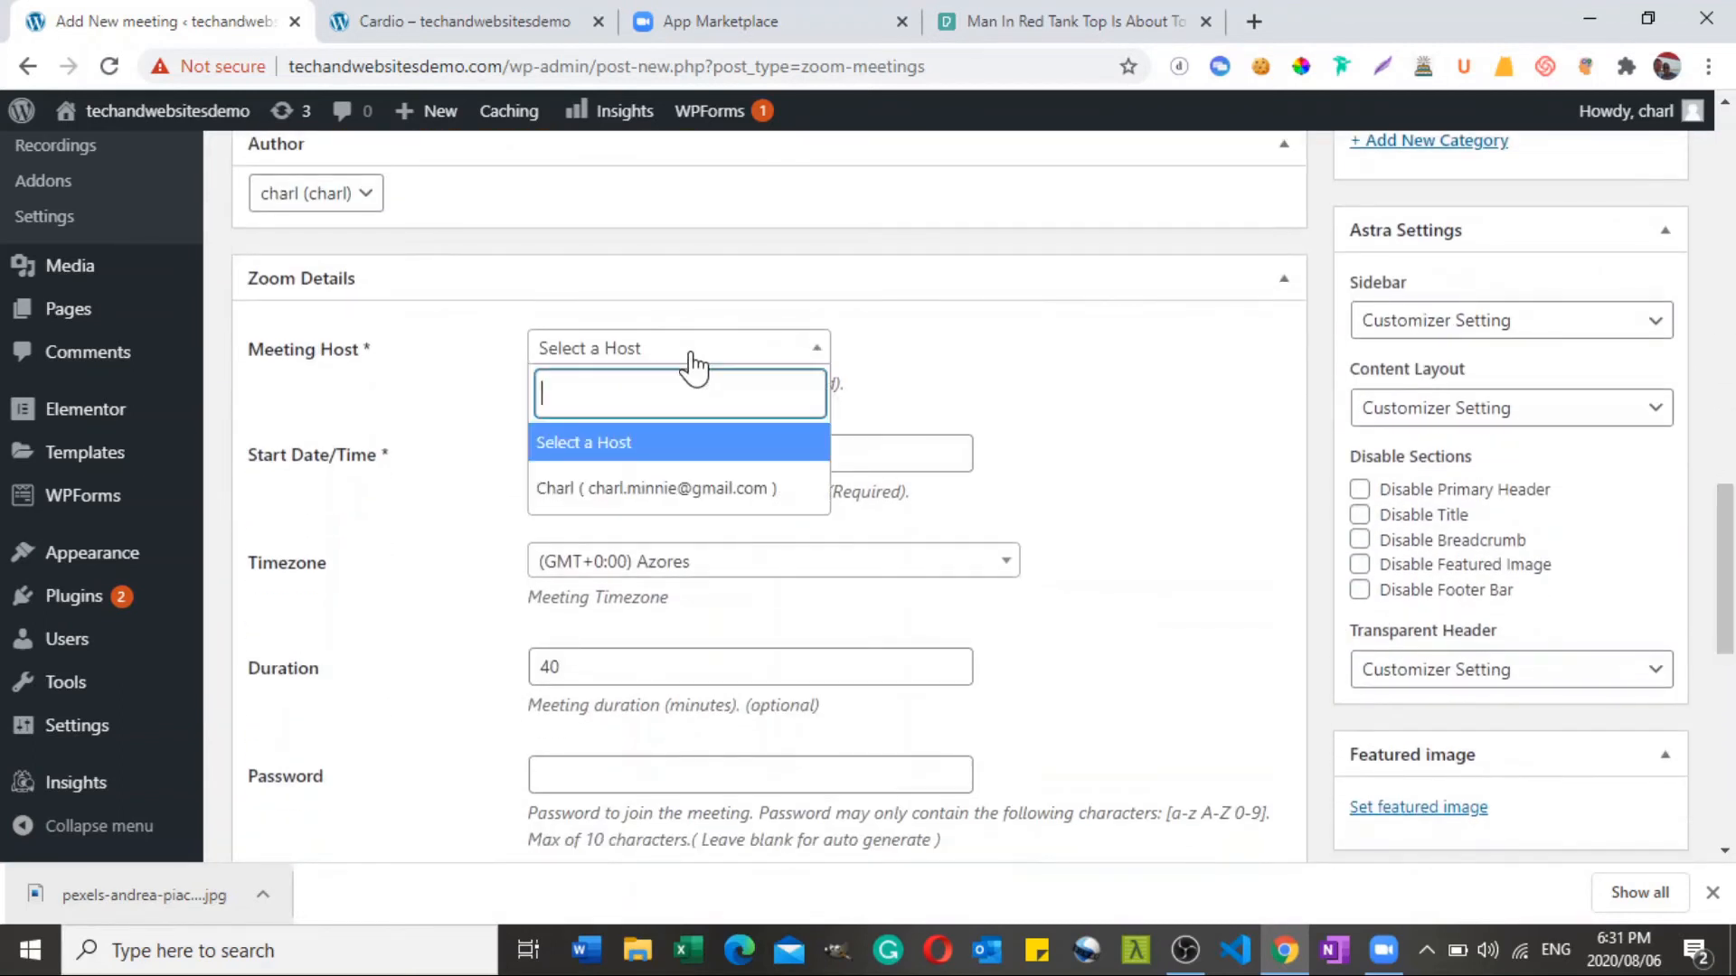
click(655, 488)
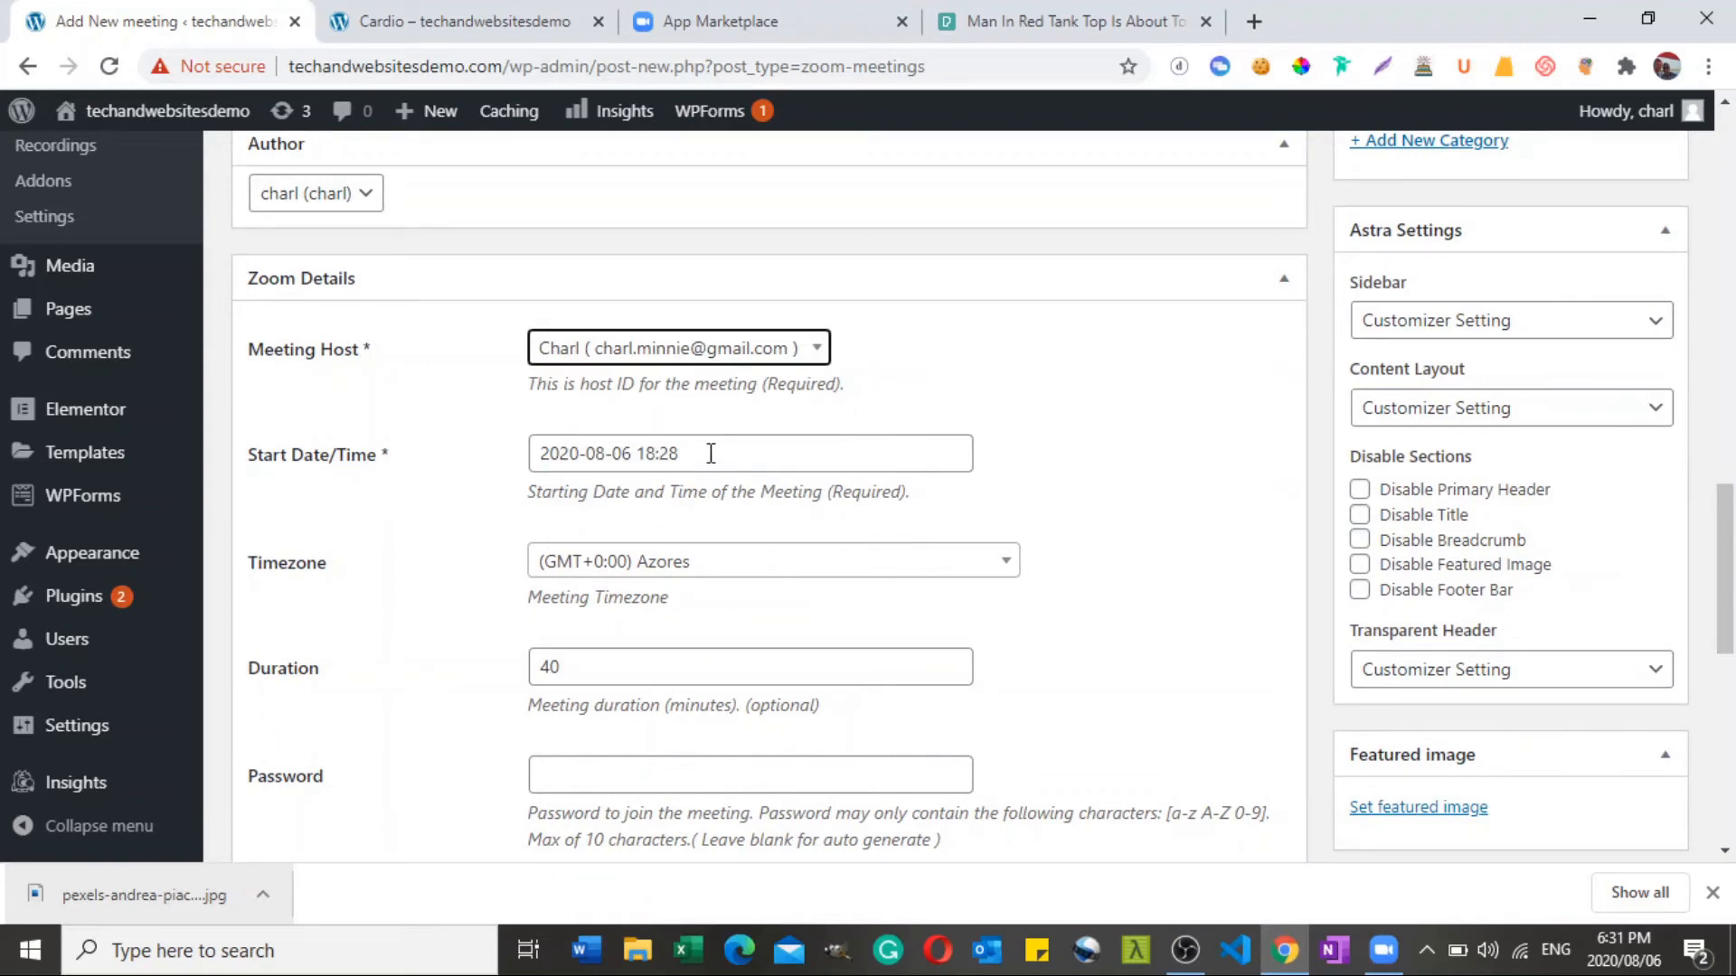
click(683, 444)
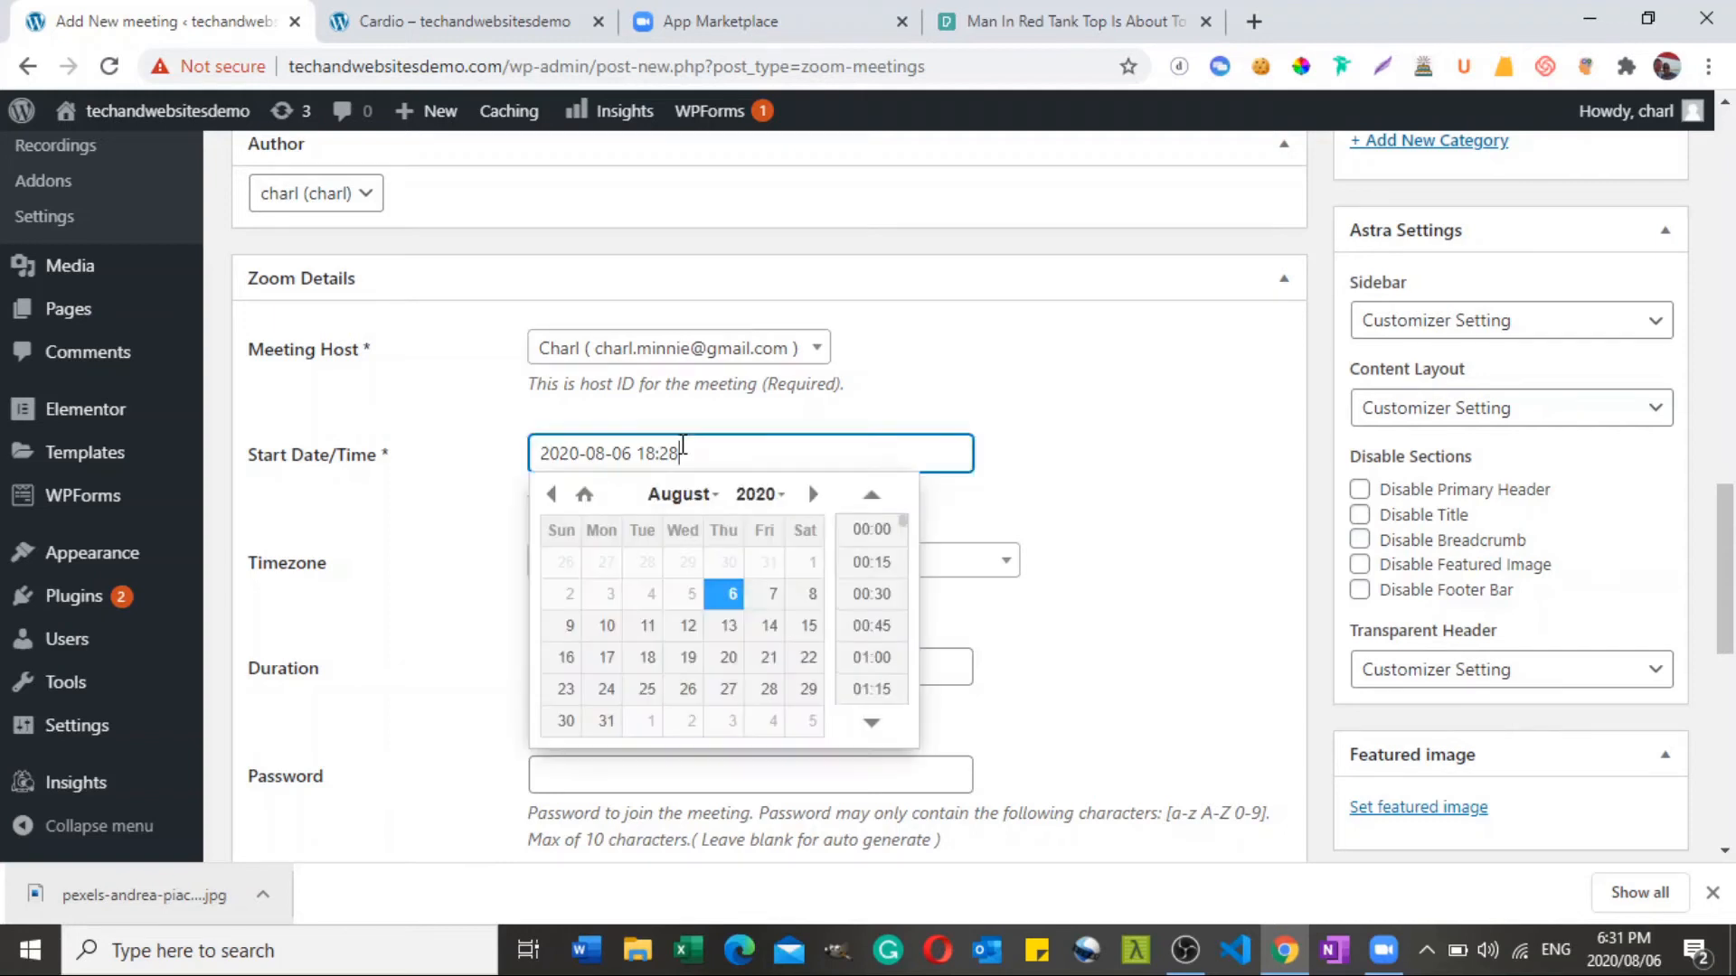
click(961, 379)
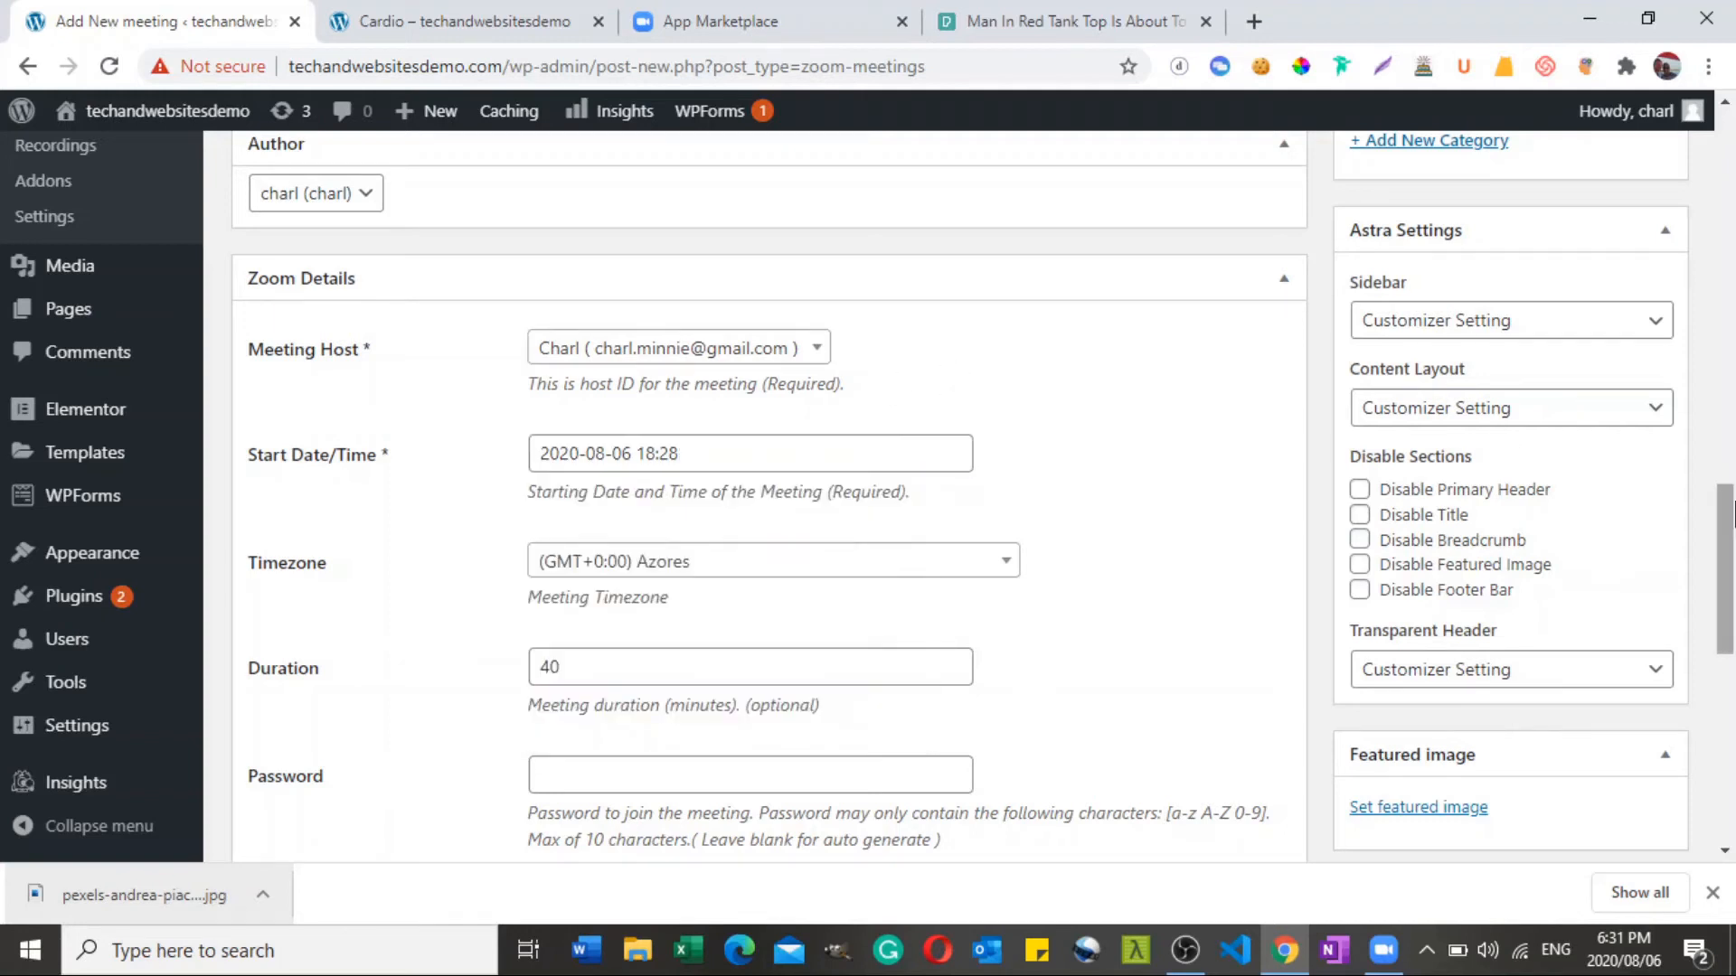
Set the meeting's timezone to (GMT+2:00) Harare, Pretoria.
scroll(1446, 470, down, 1)
click(994, 438)
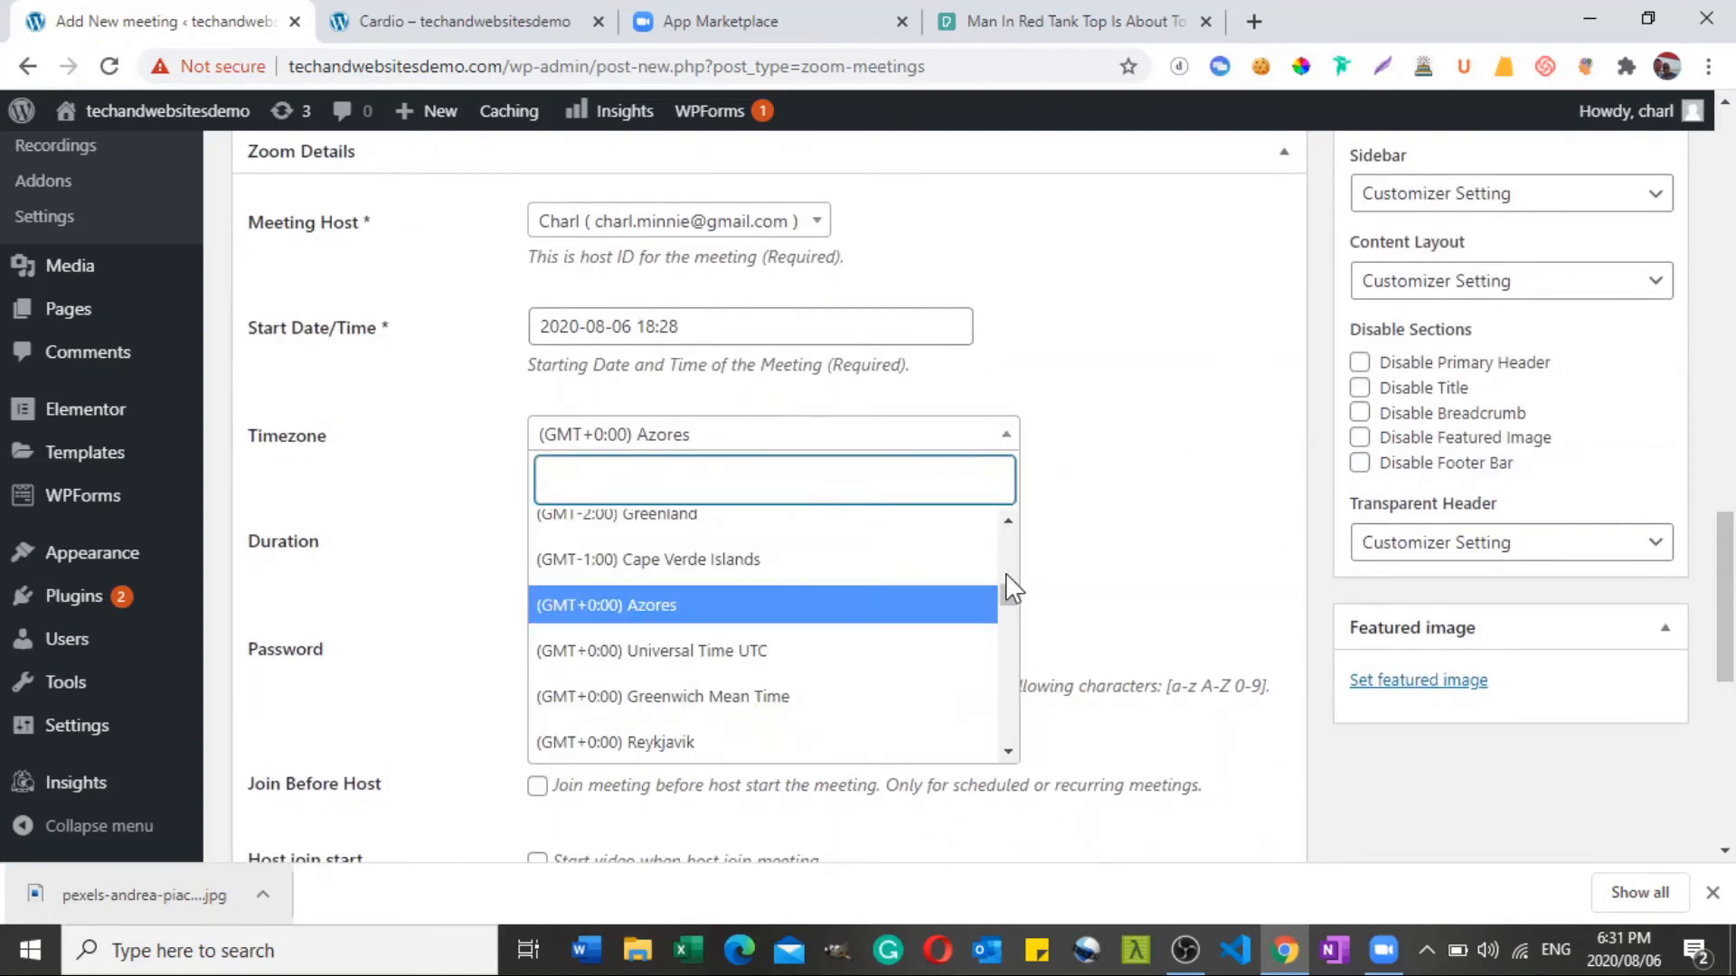
drag(1010, 588, 1010, 637)
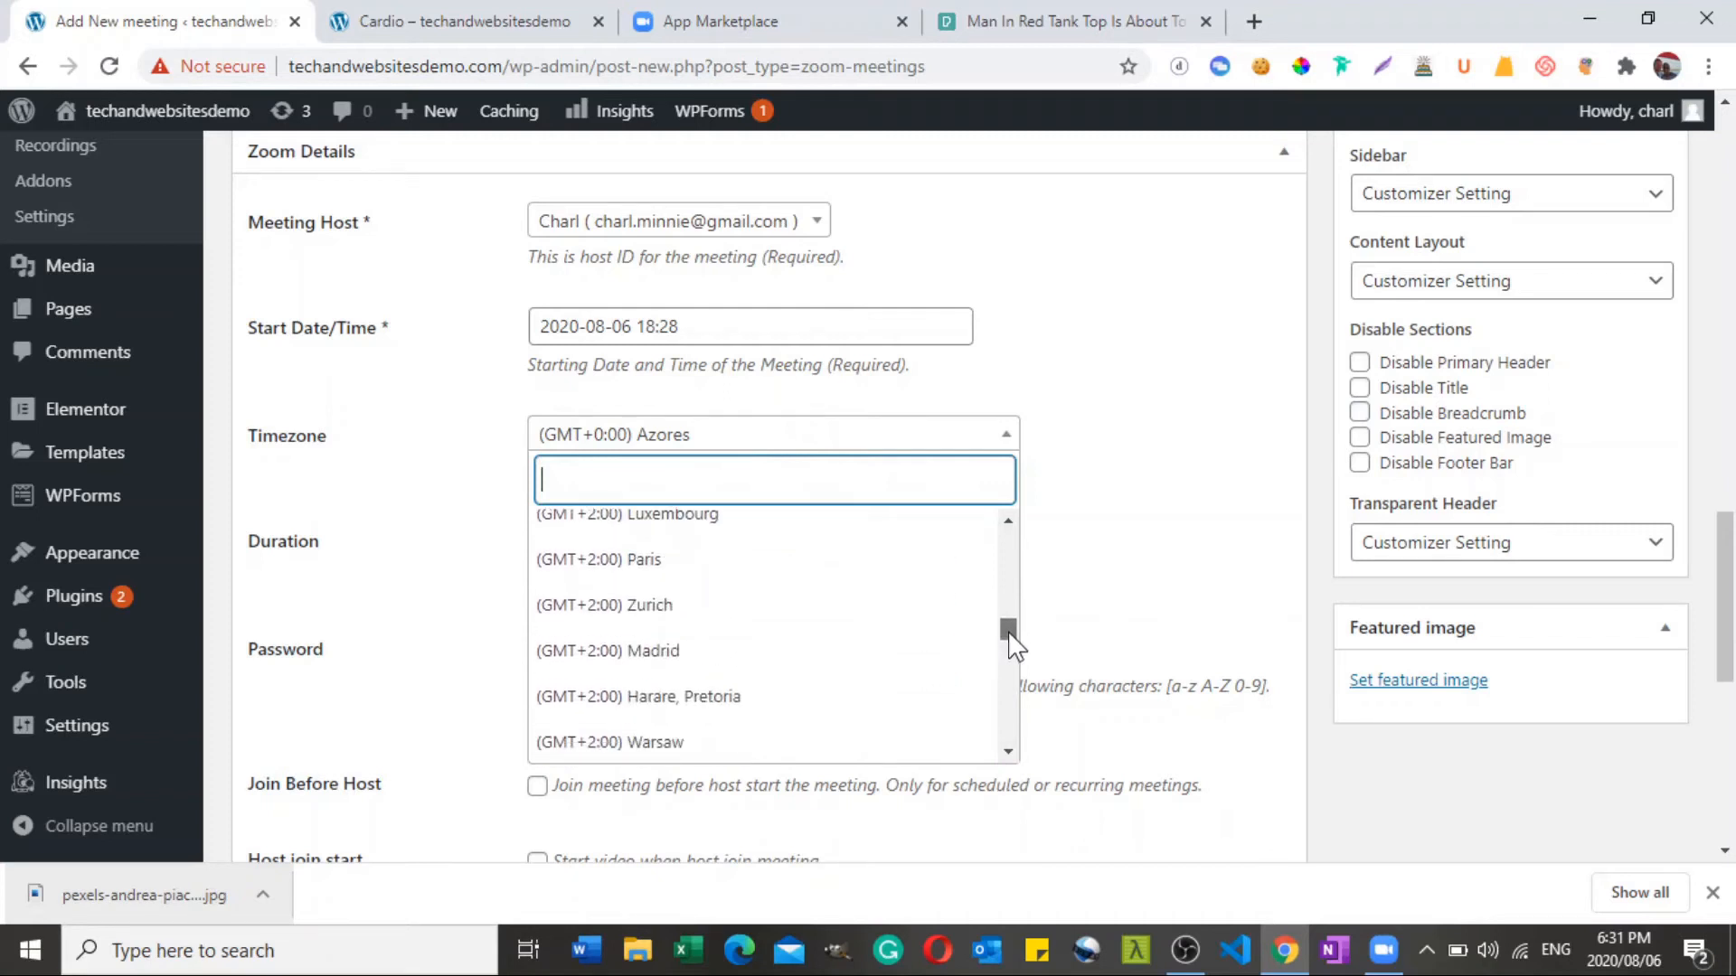
click(680, 696)
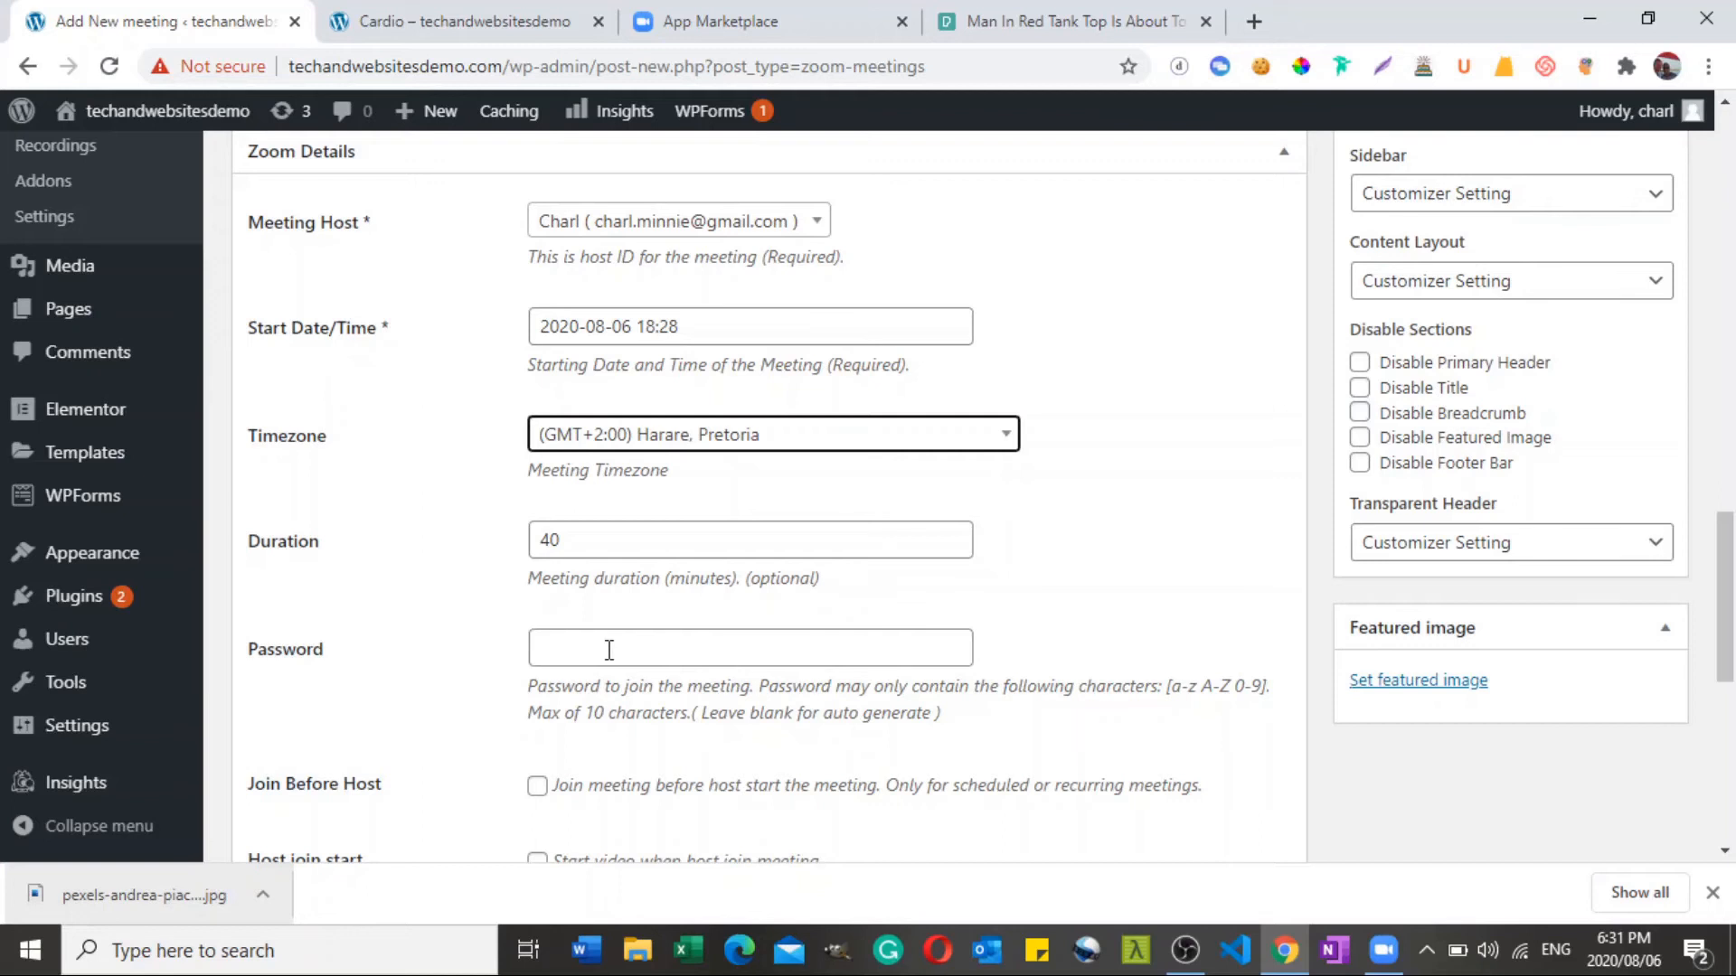
Enable video start when the host joins, muting participants upon entry, and hiding the join via browser link.
drag(1726, 587, 1723, 702)
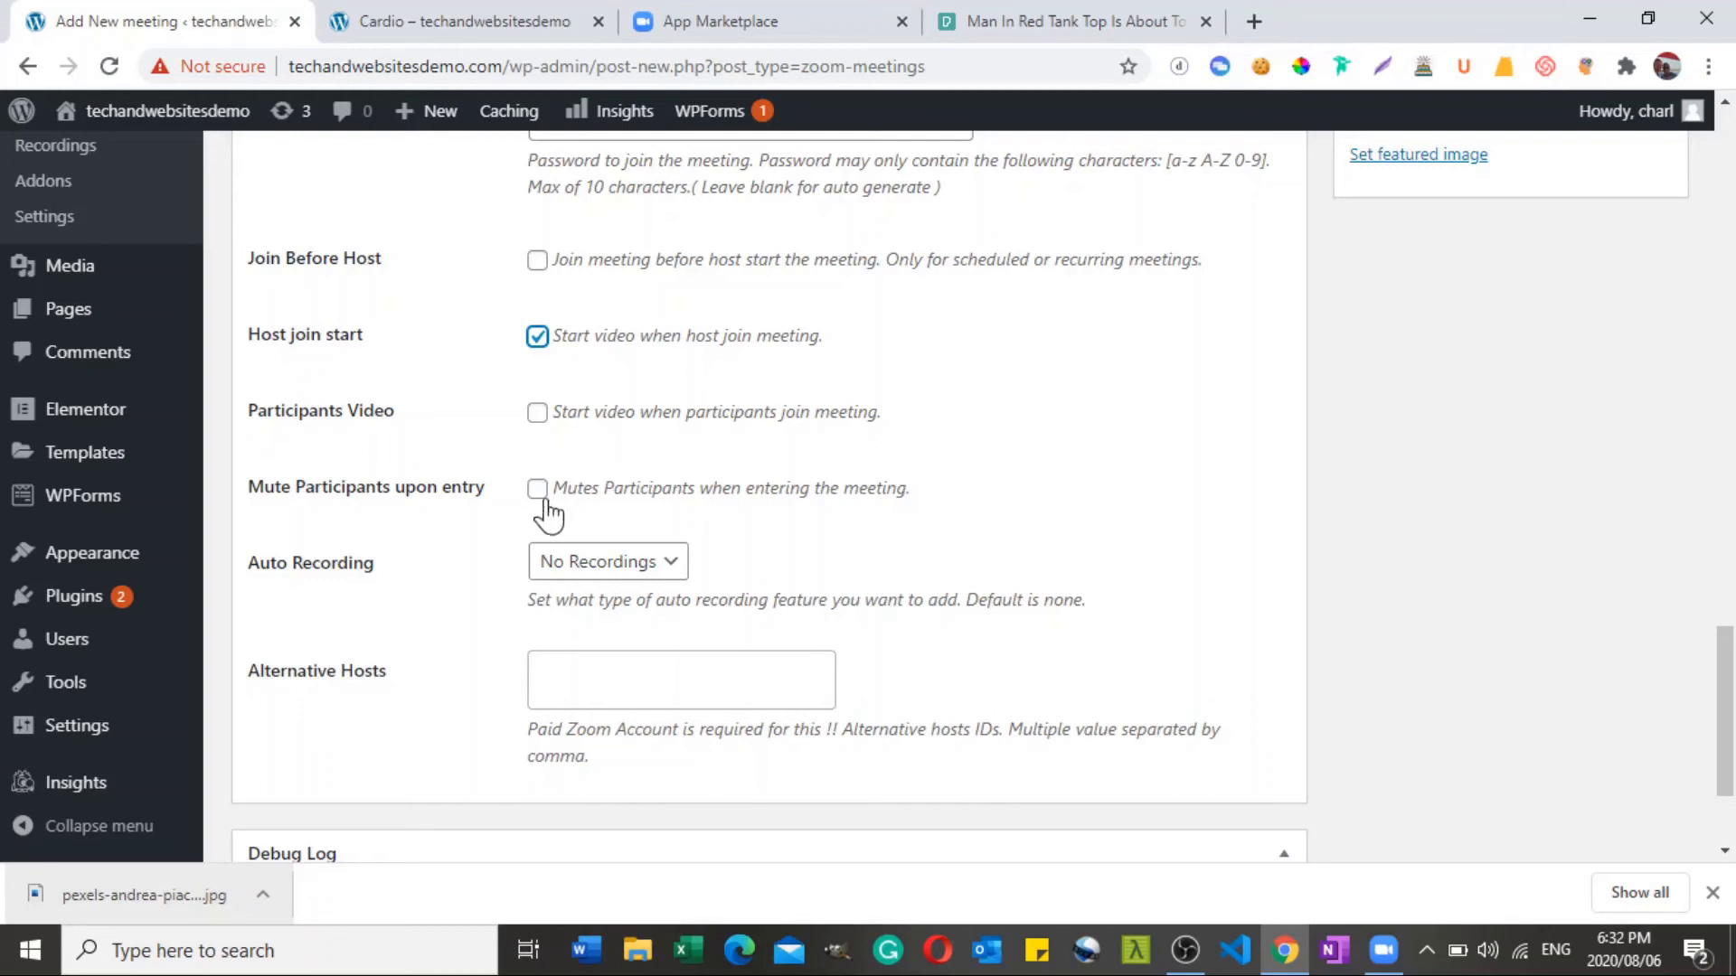
click(537, 491)
drag(1726, 663, 1731, 291)
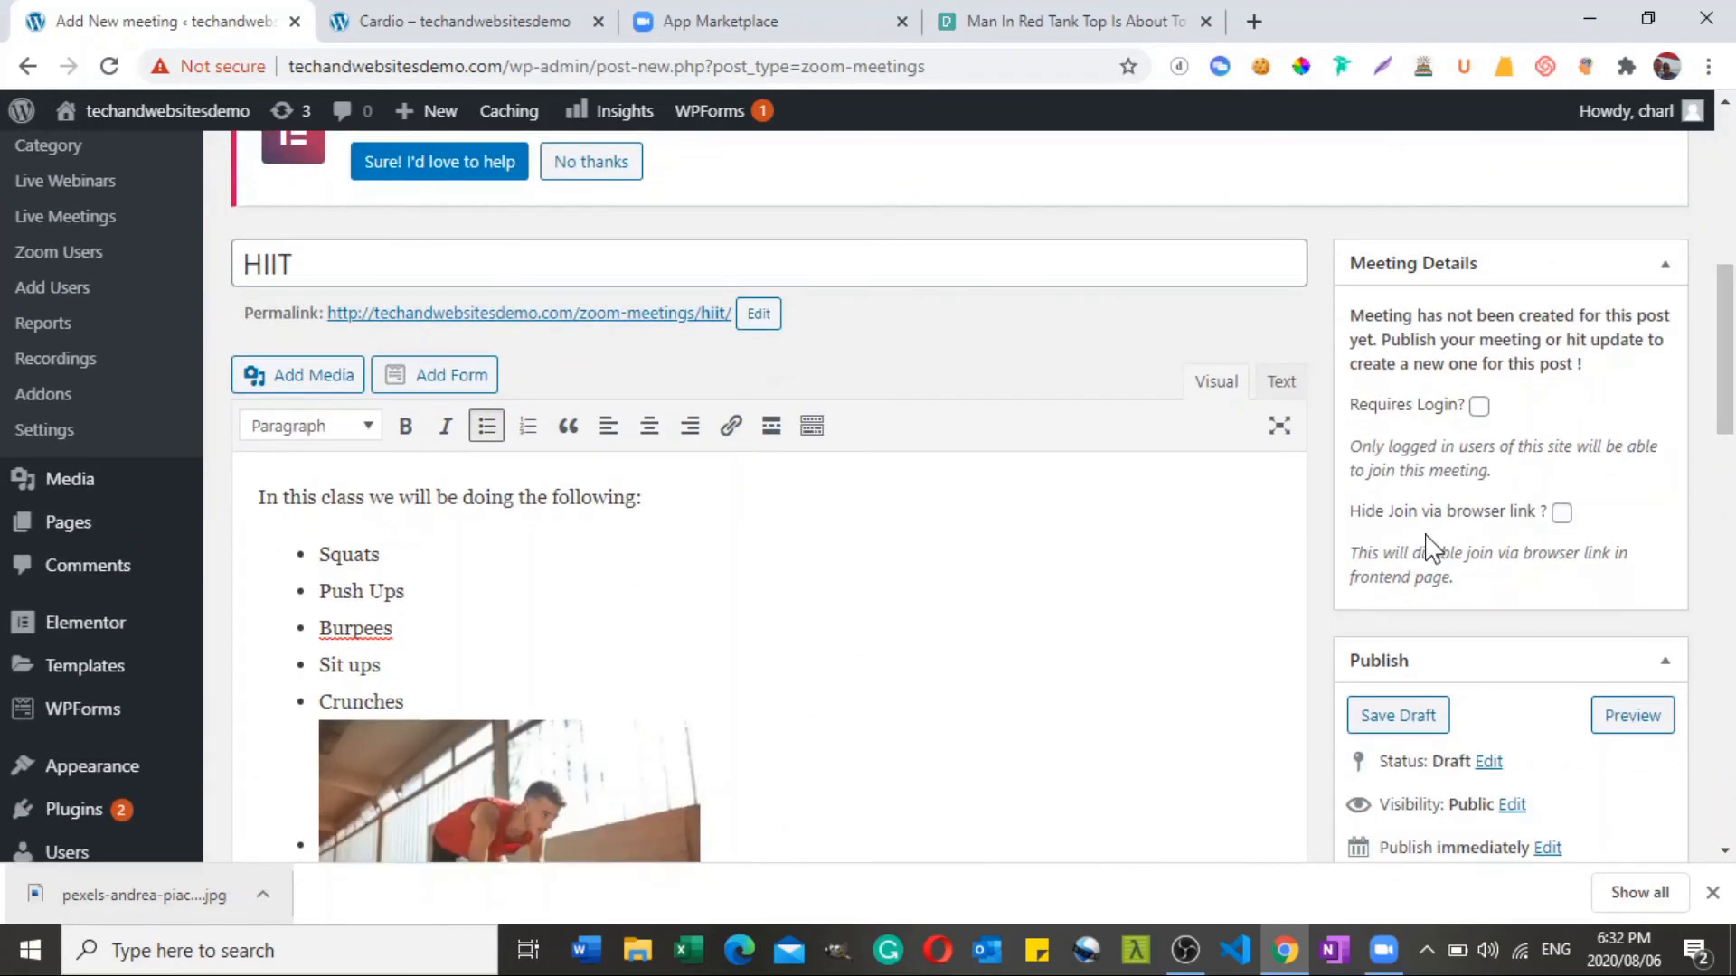
click(1561, 513)
Publish the HIIT meeting and dismiss the browser's download bar.
drag(1724, 402, 1724, 479)
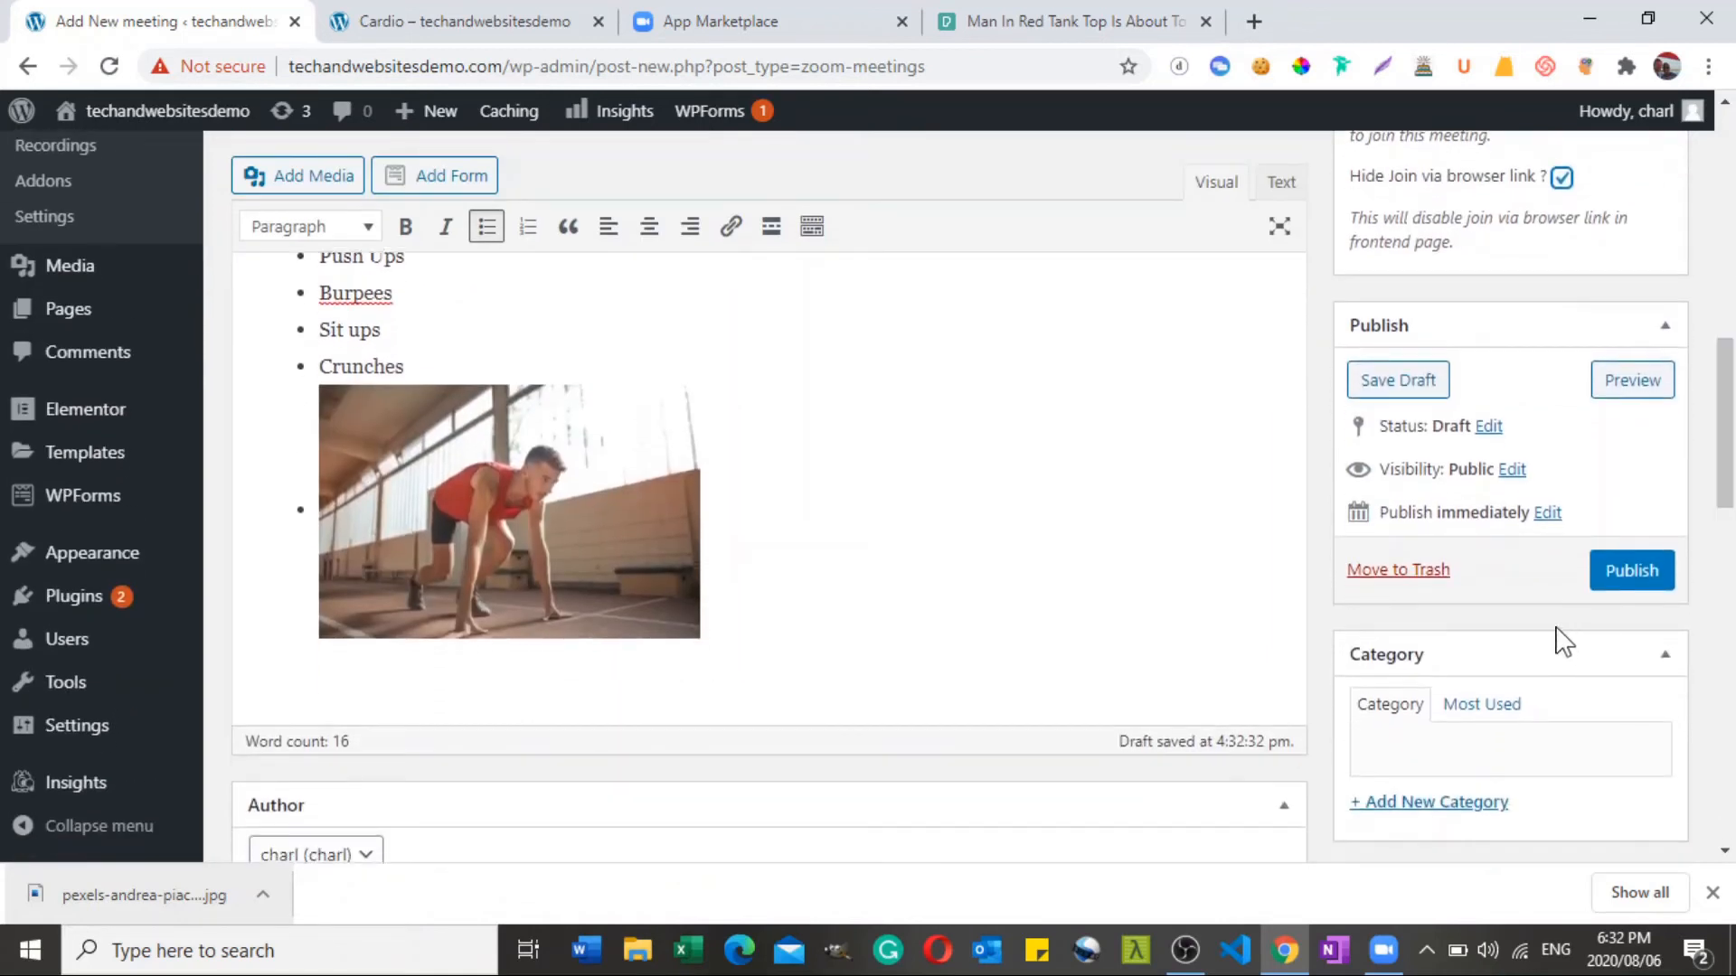
click(1633, 571)
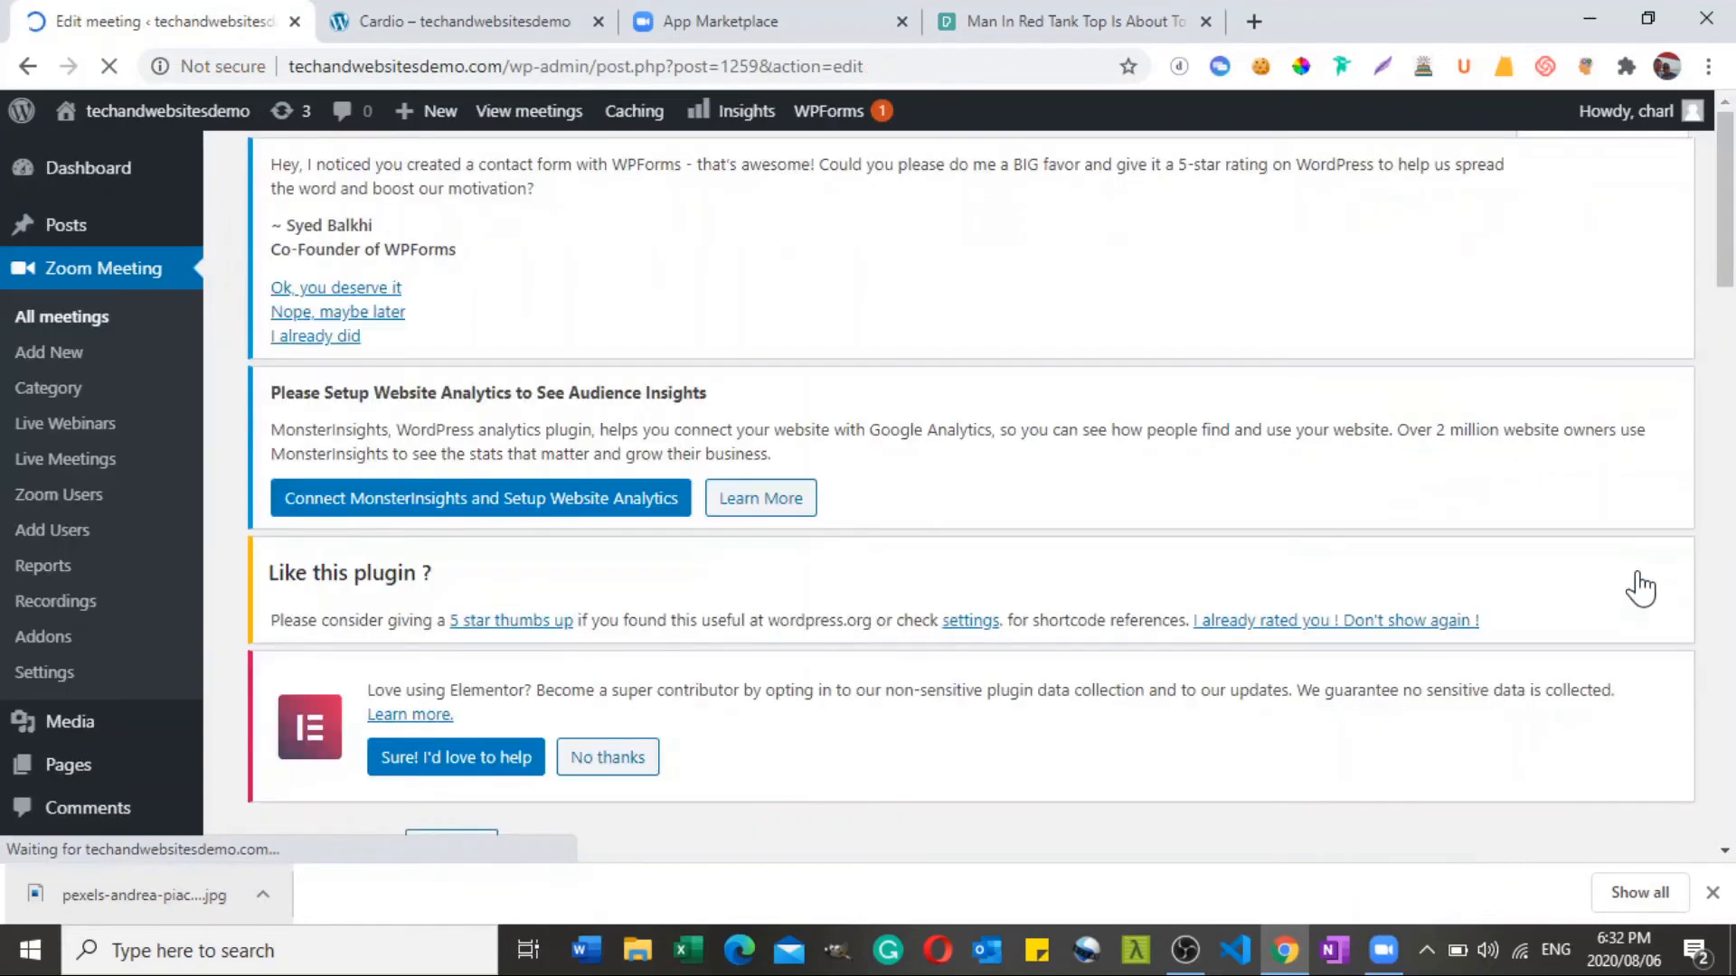
click(1711, 892)
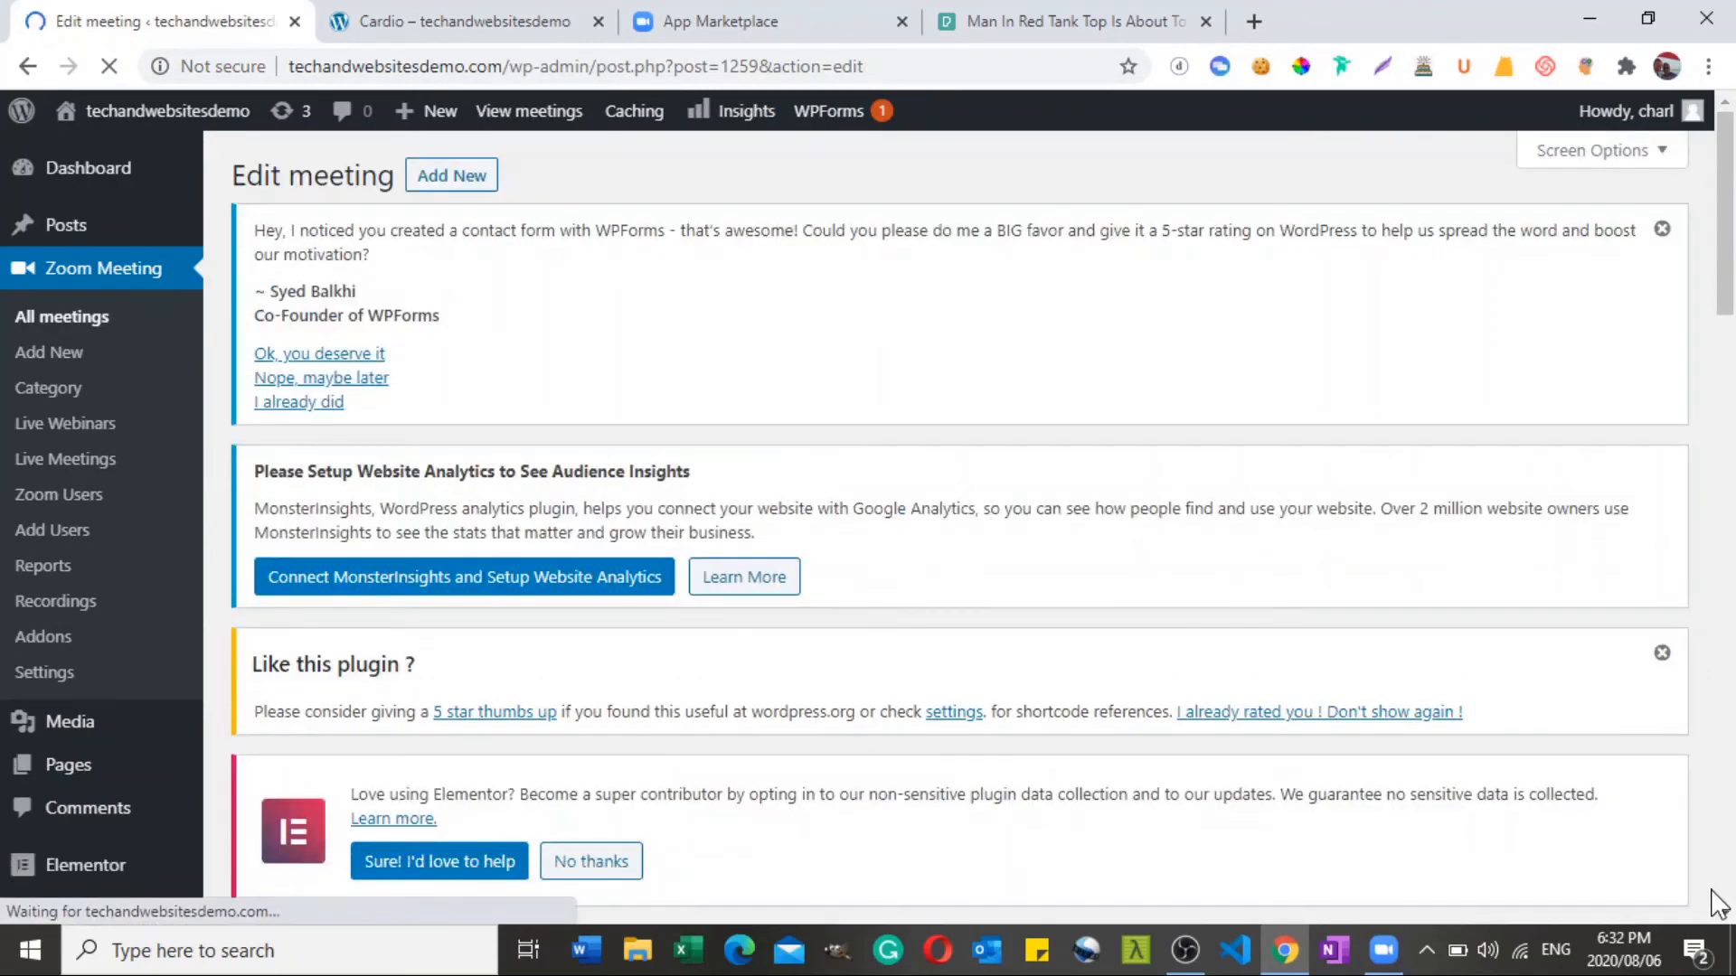
scroll(107, 624, down, 1)
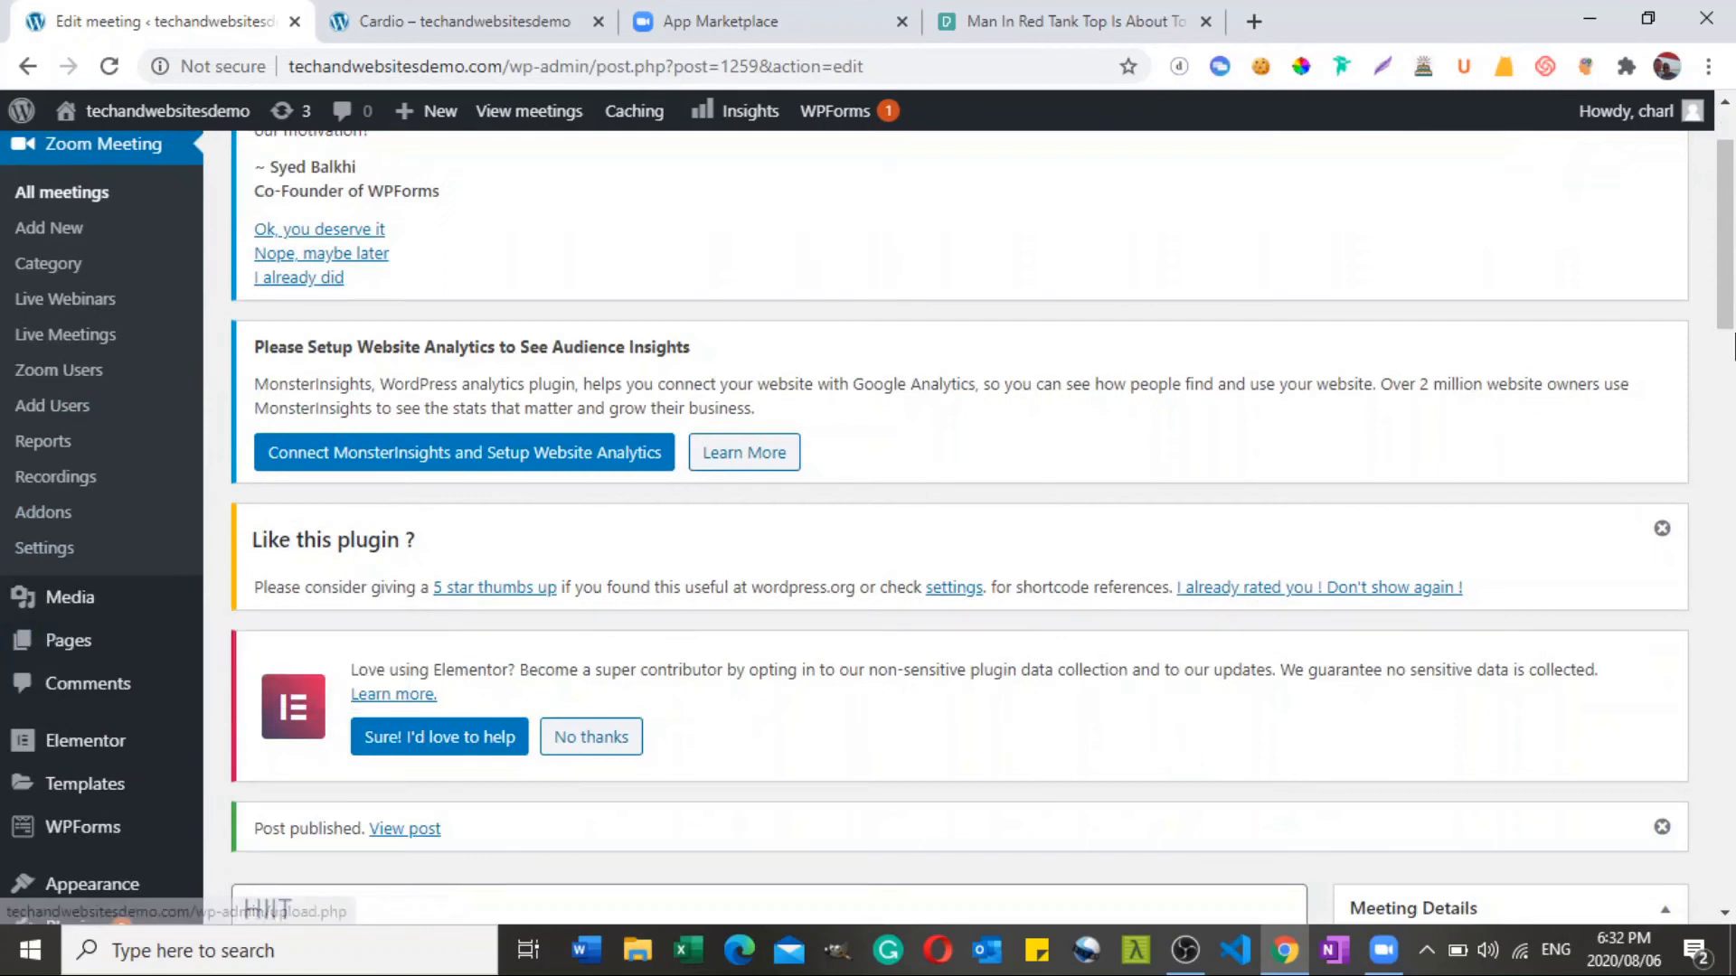
drag(1723, 302, 1708, 404)
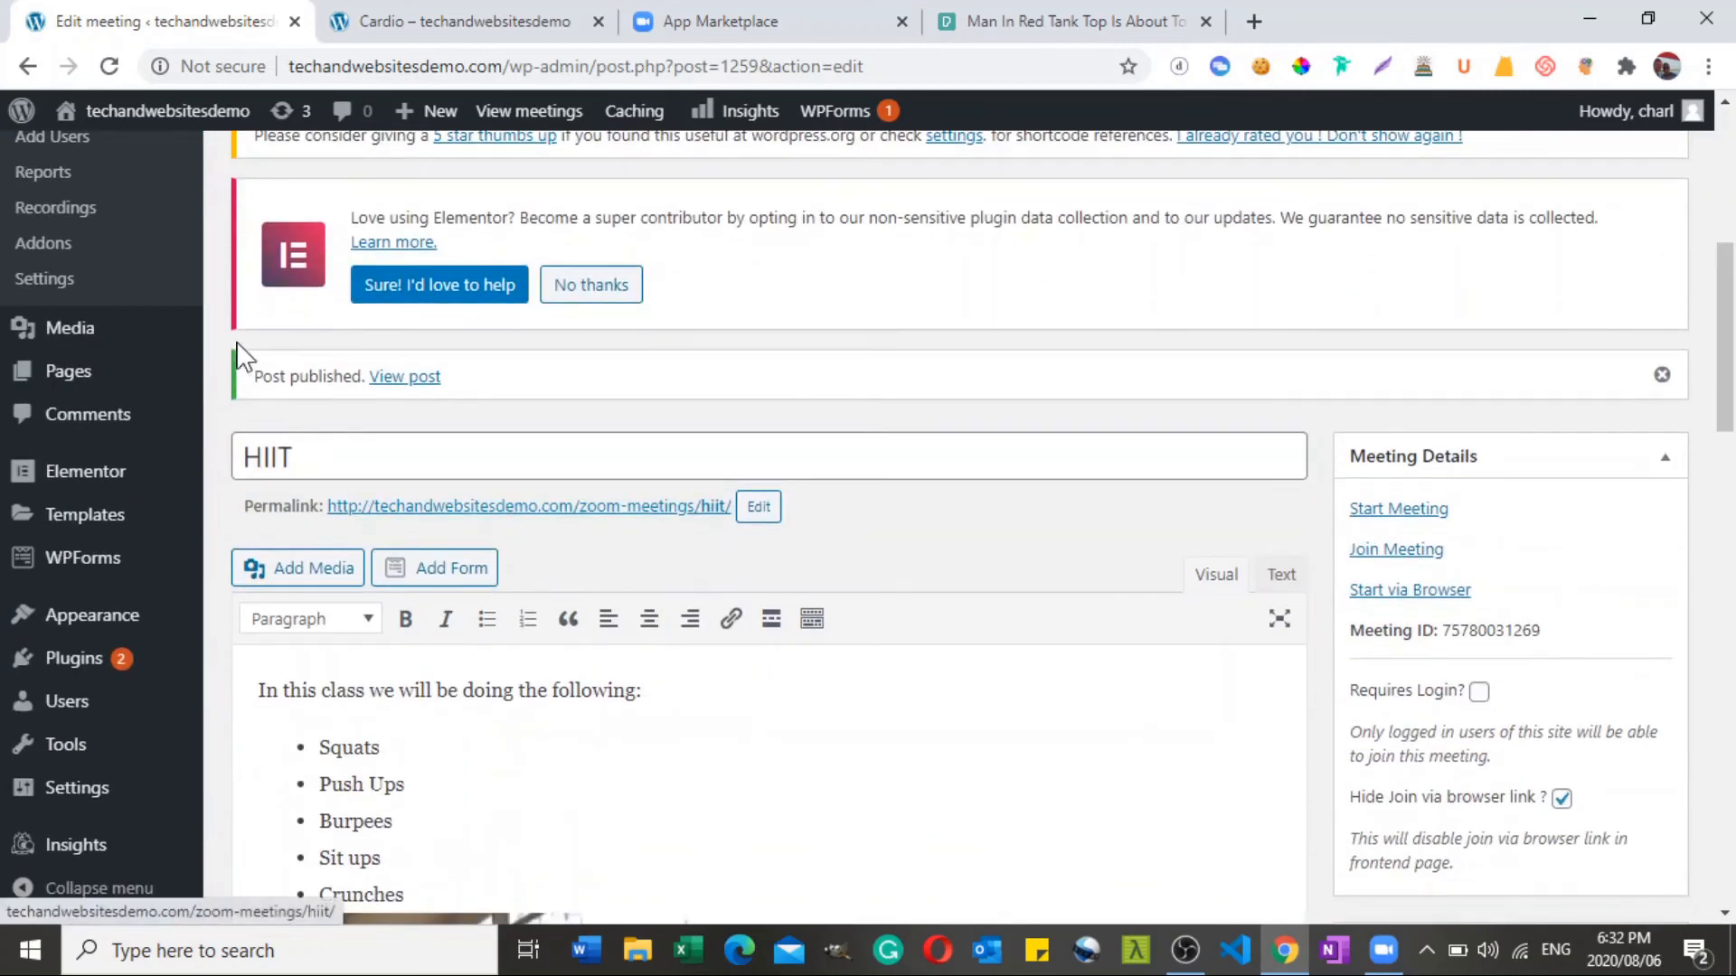
Add the HIIT Zoom meeting to the Top Nav menu as a sub item of Gym Classes, below Chest Day.
mouse_move(120, 623)
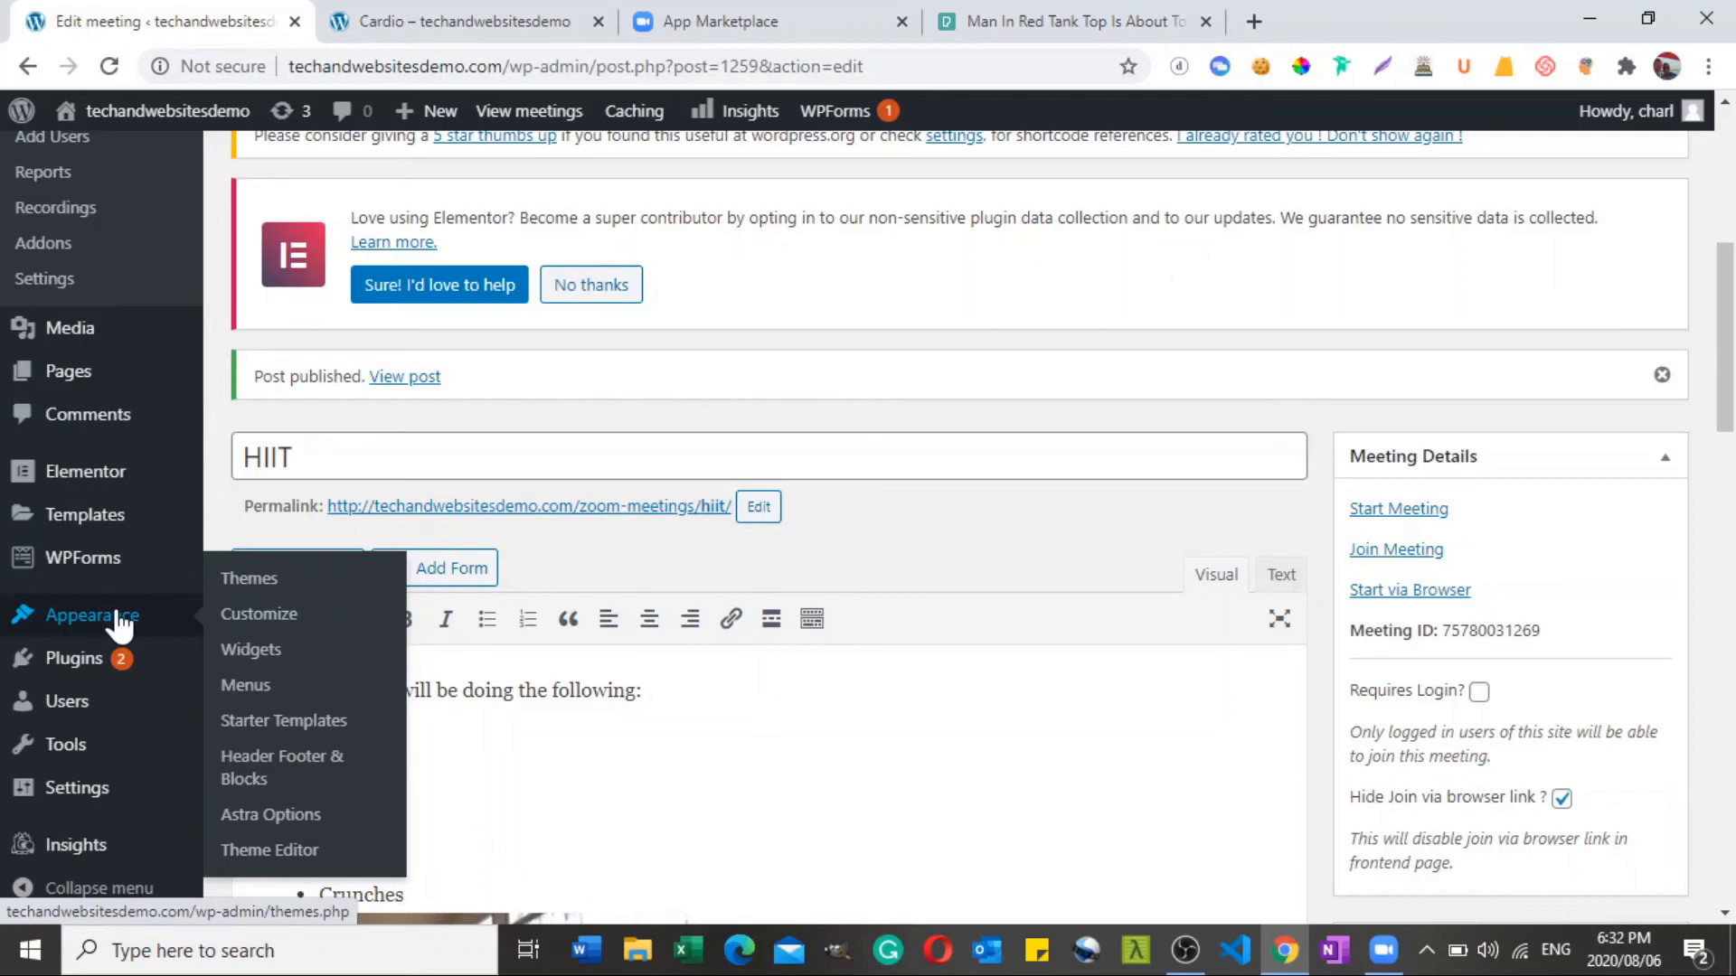
click(249, 697)
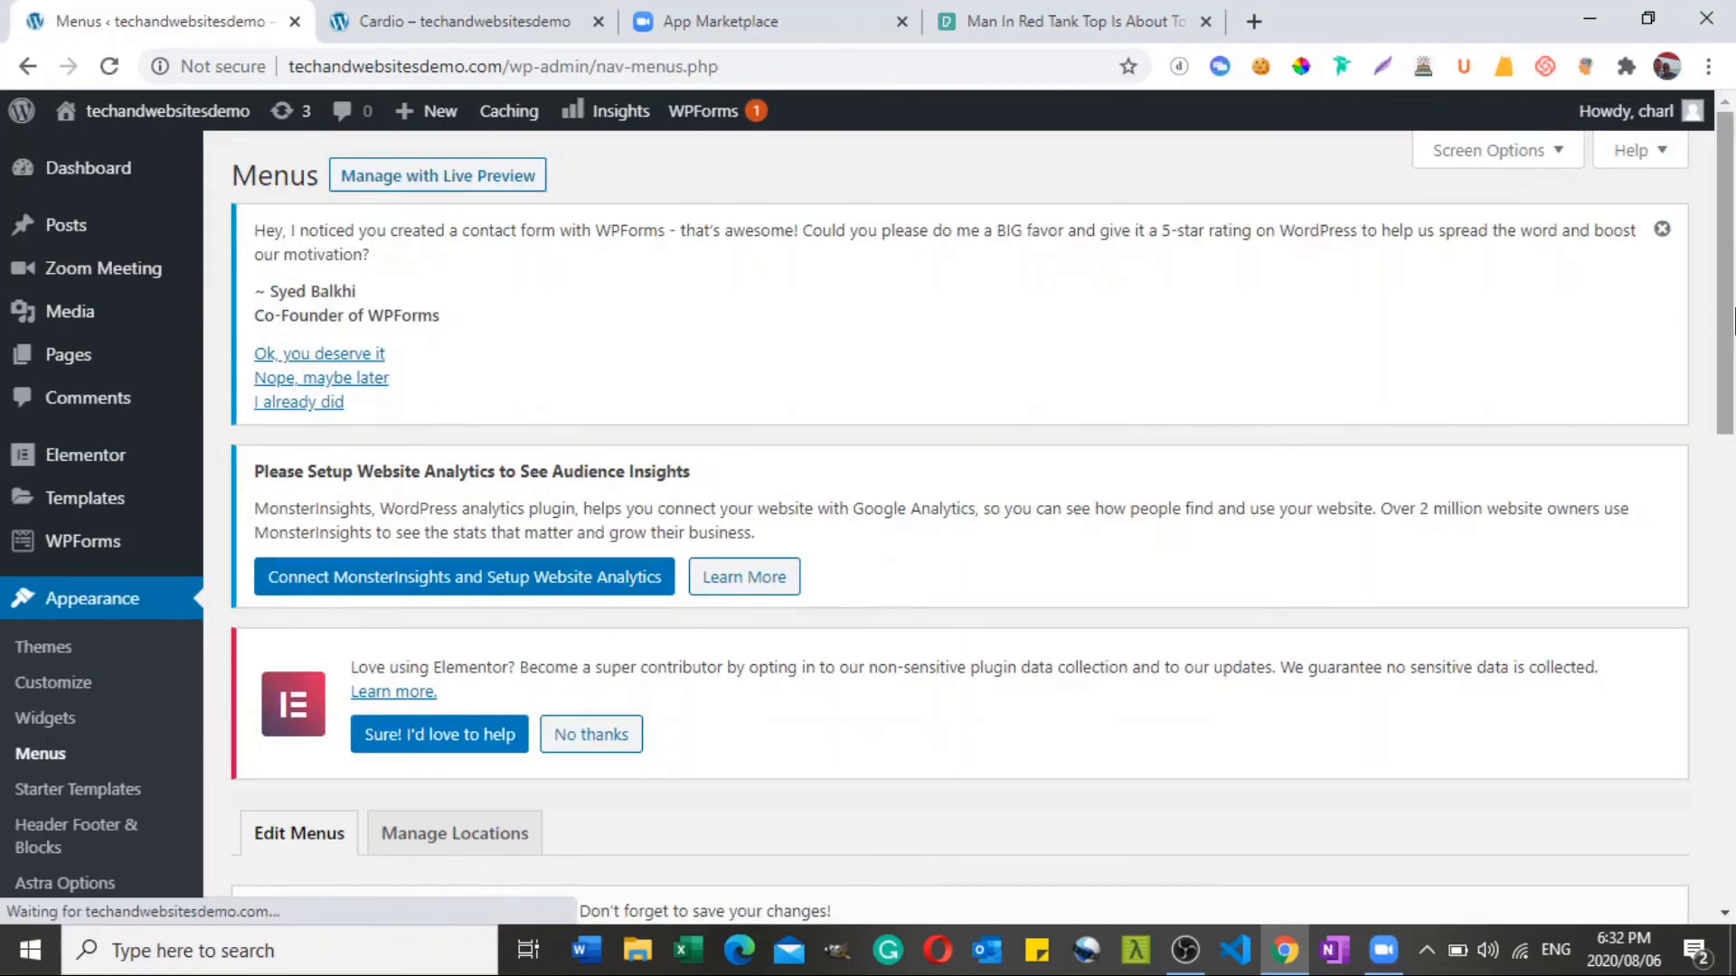
drag(1731, 319, 1729, 687)
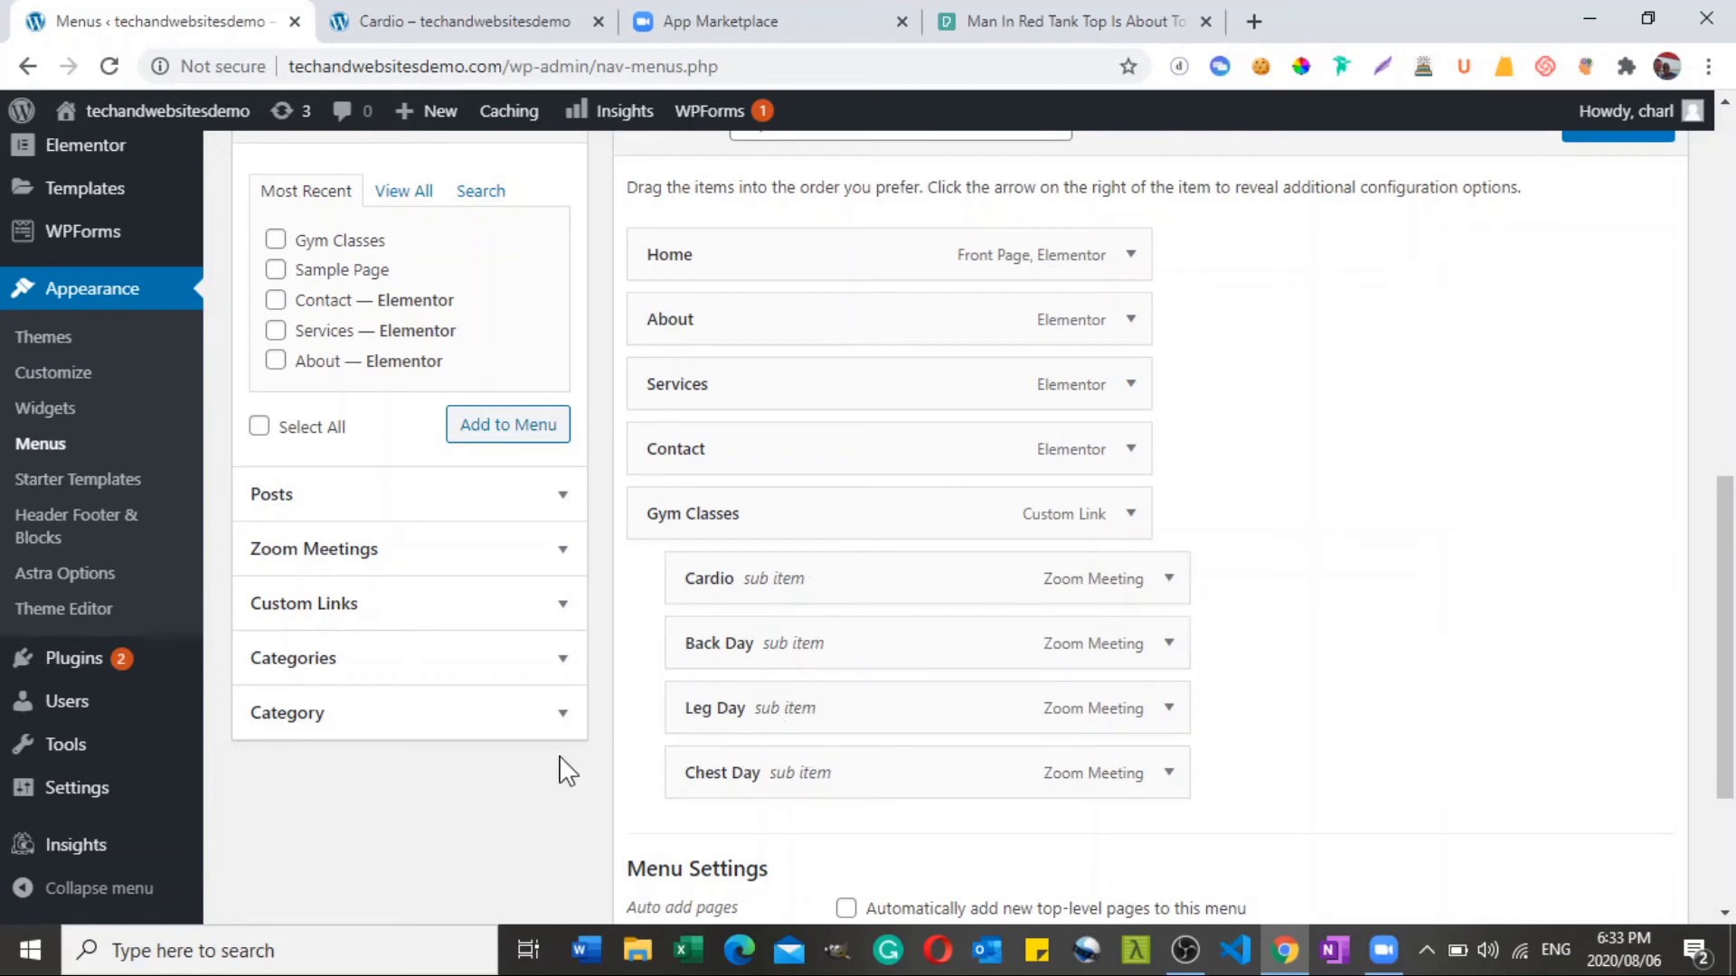
click(558, 565)
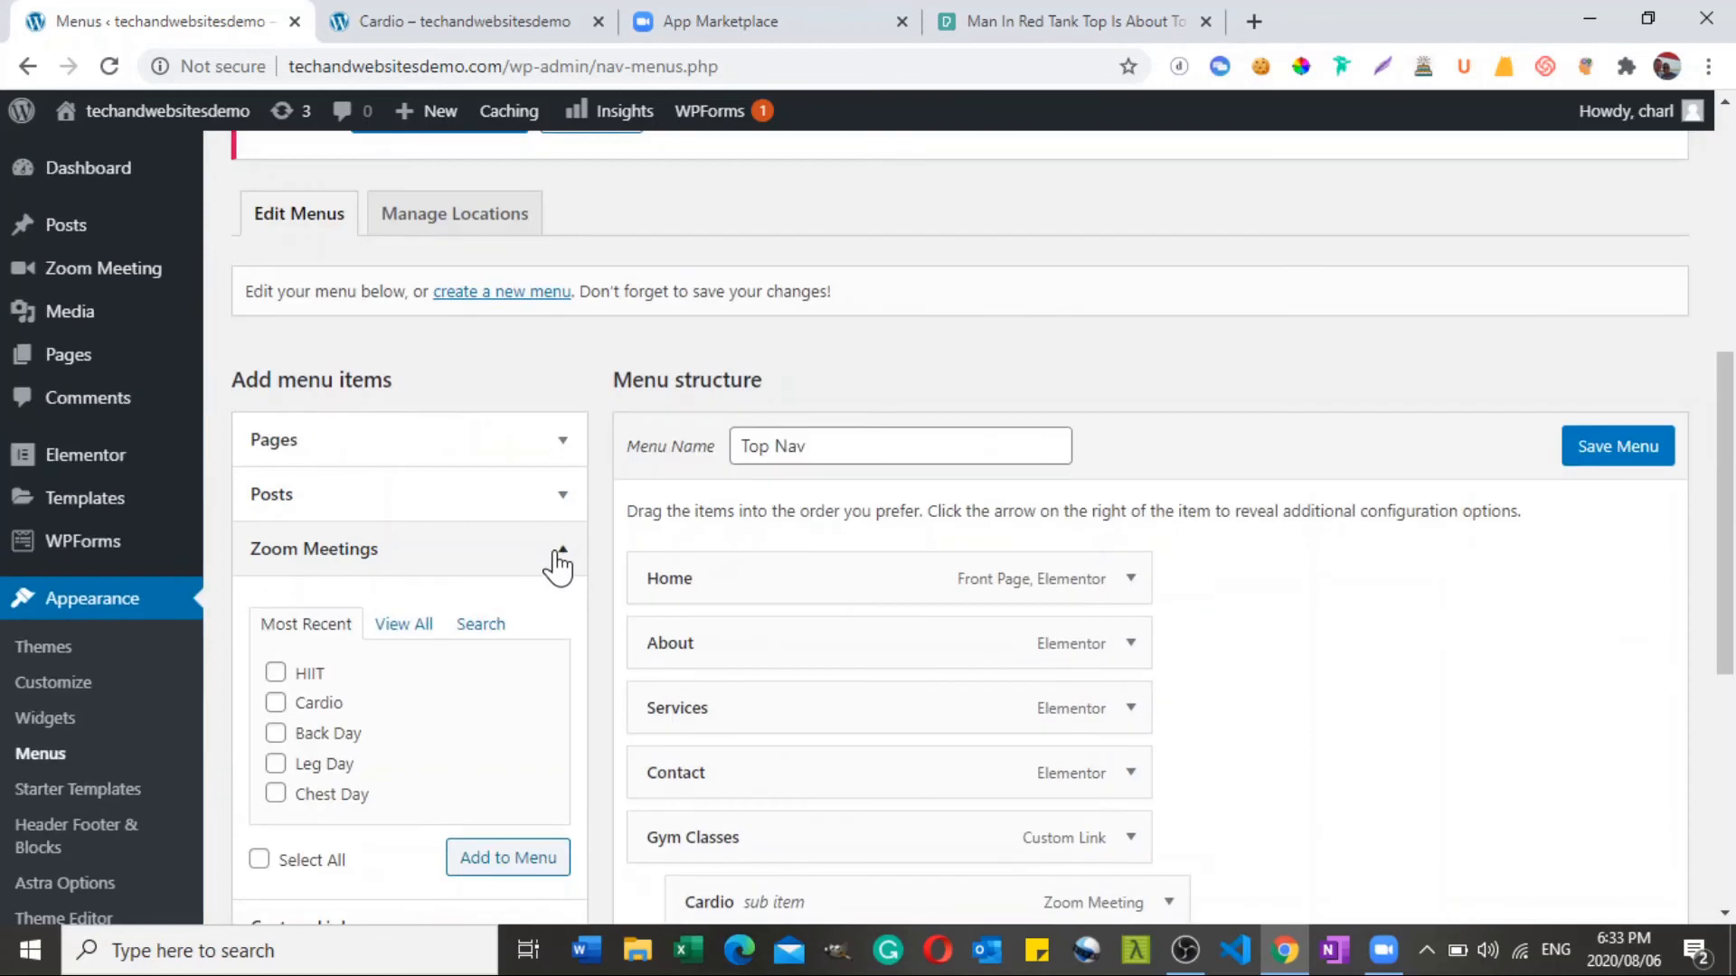
click(276, 676)
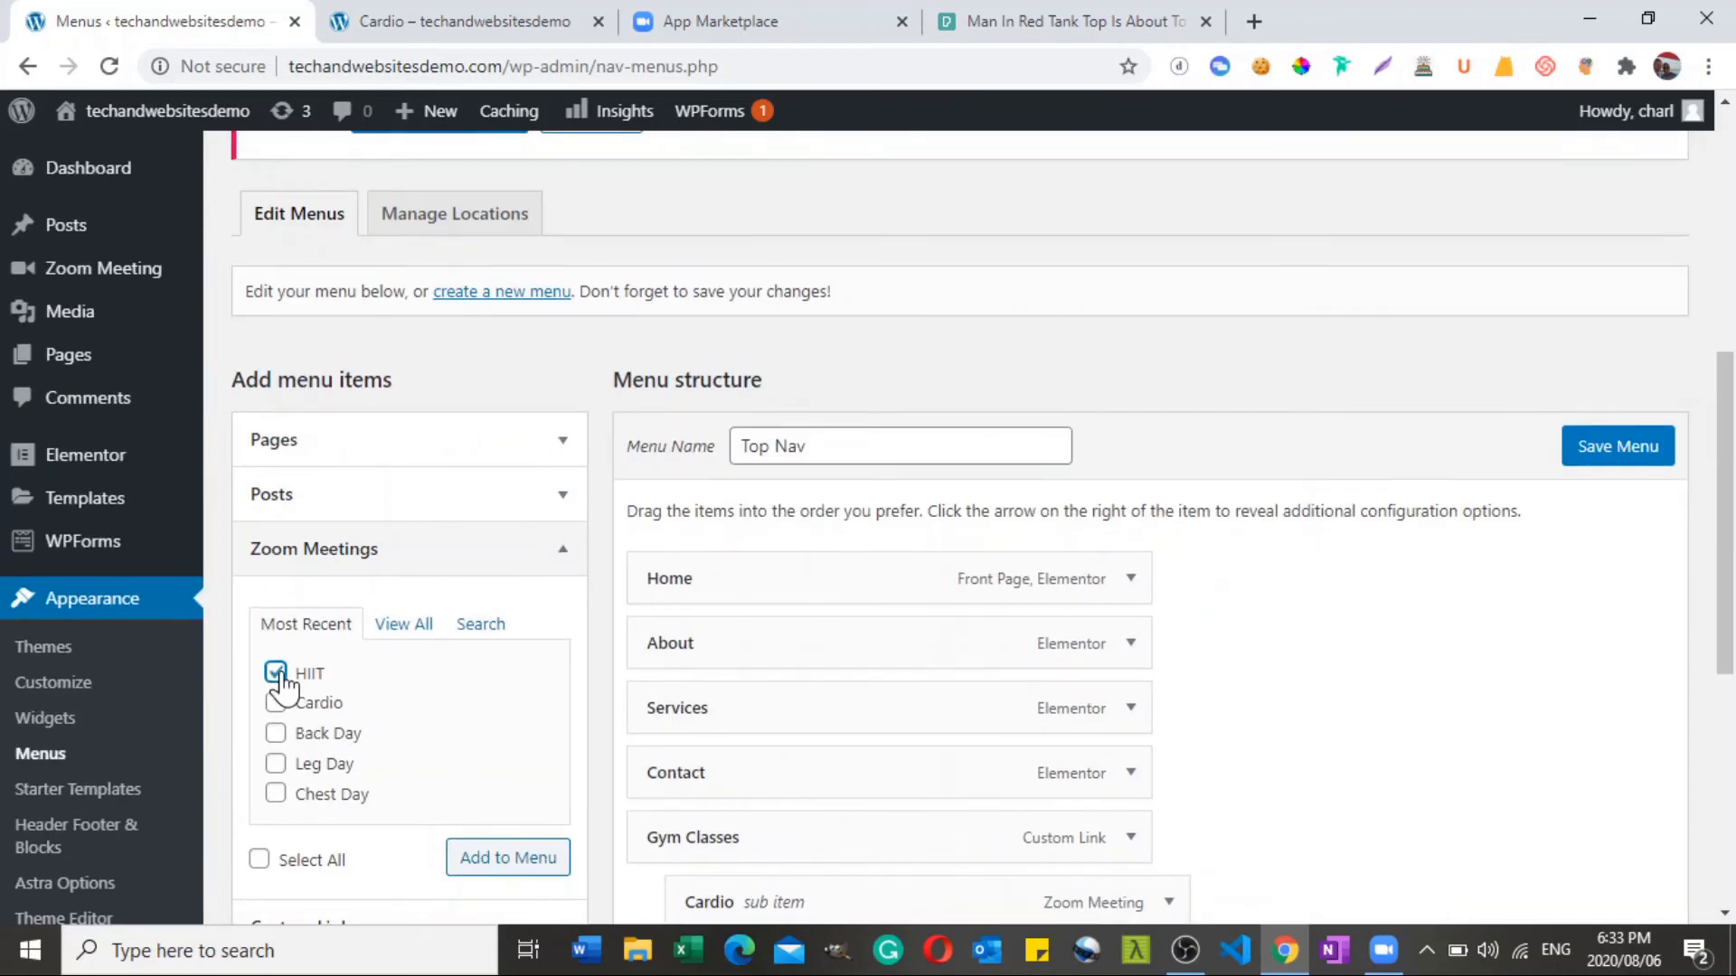
click(524, 870)
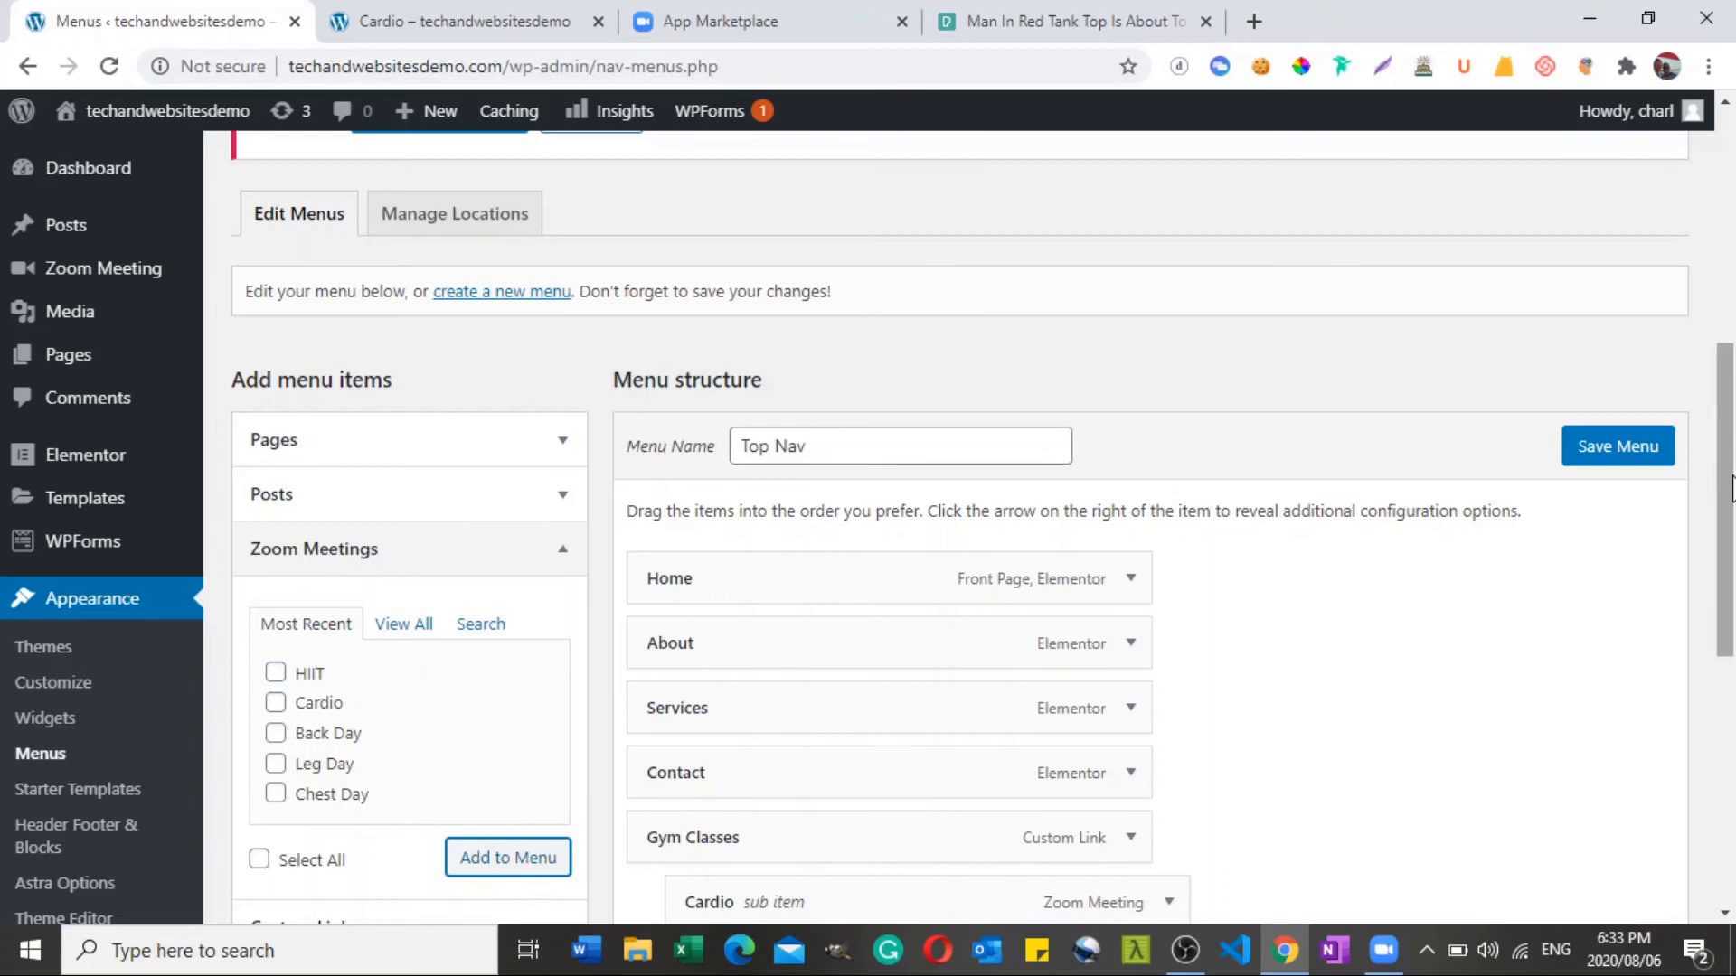
drag(1731, 488, 1723, 642)
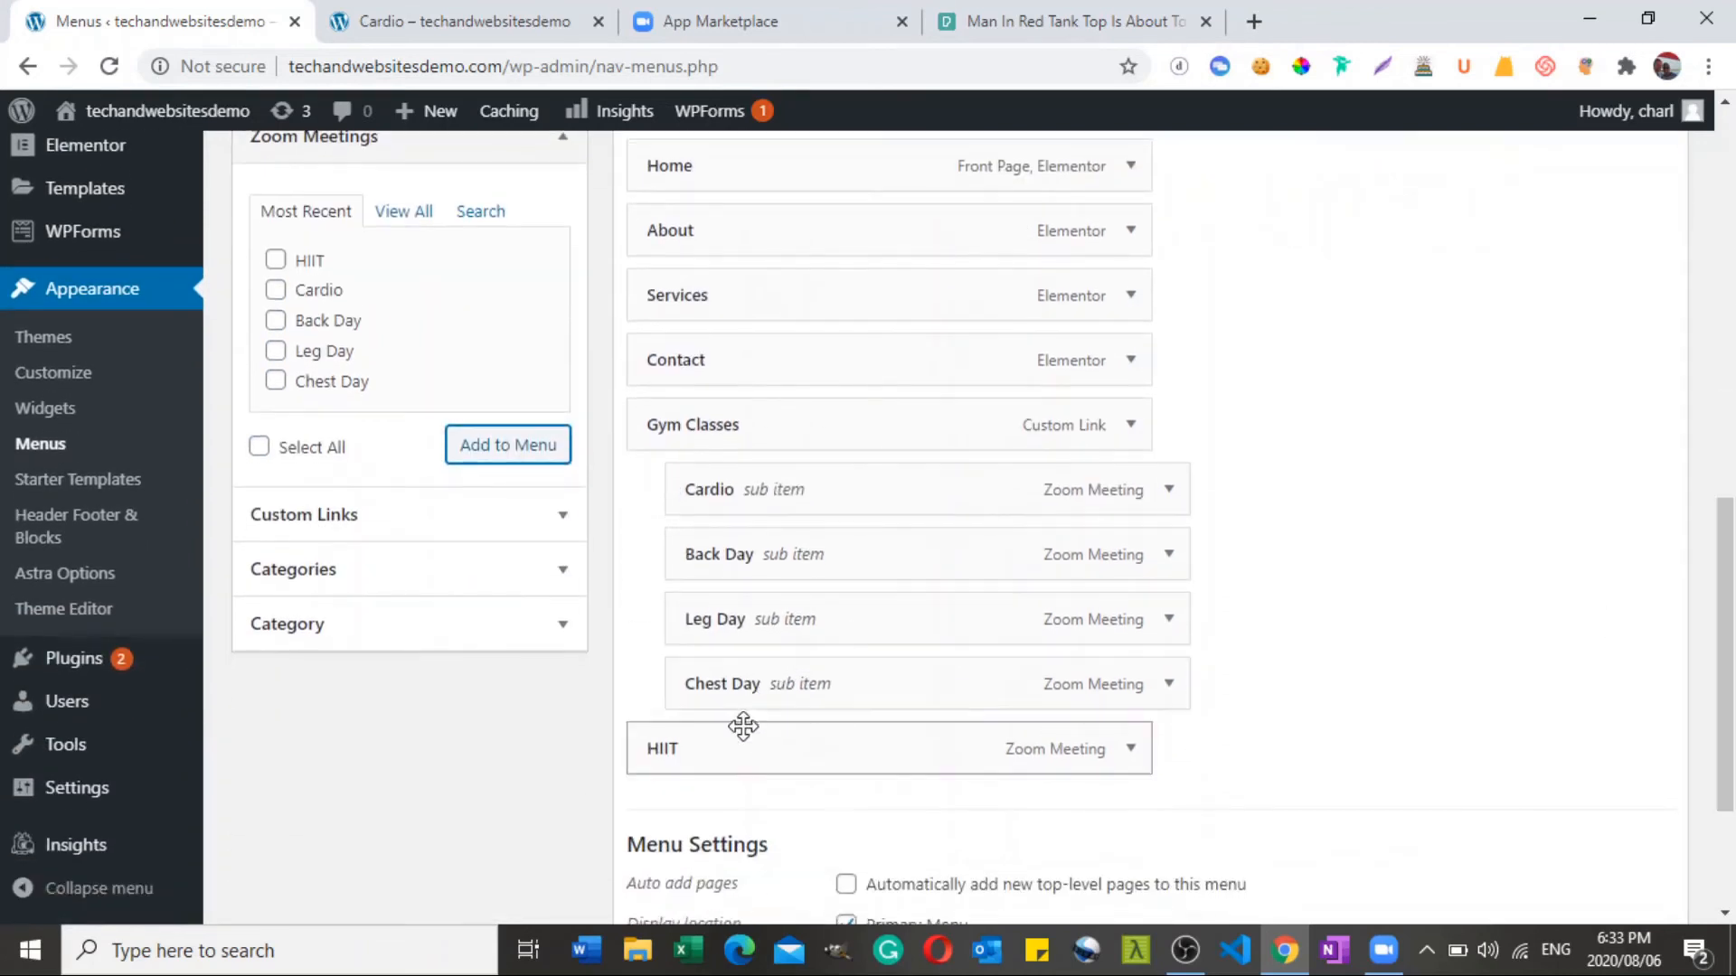
drag(713, 740, 773, 737)
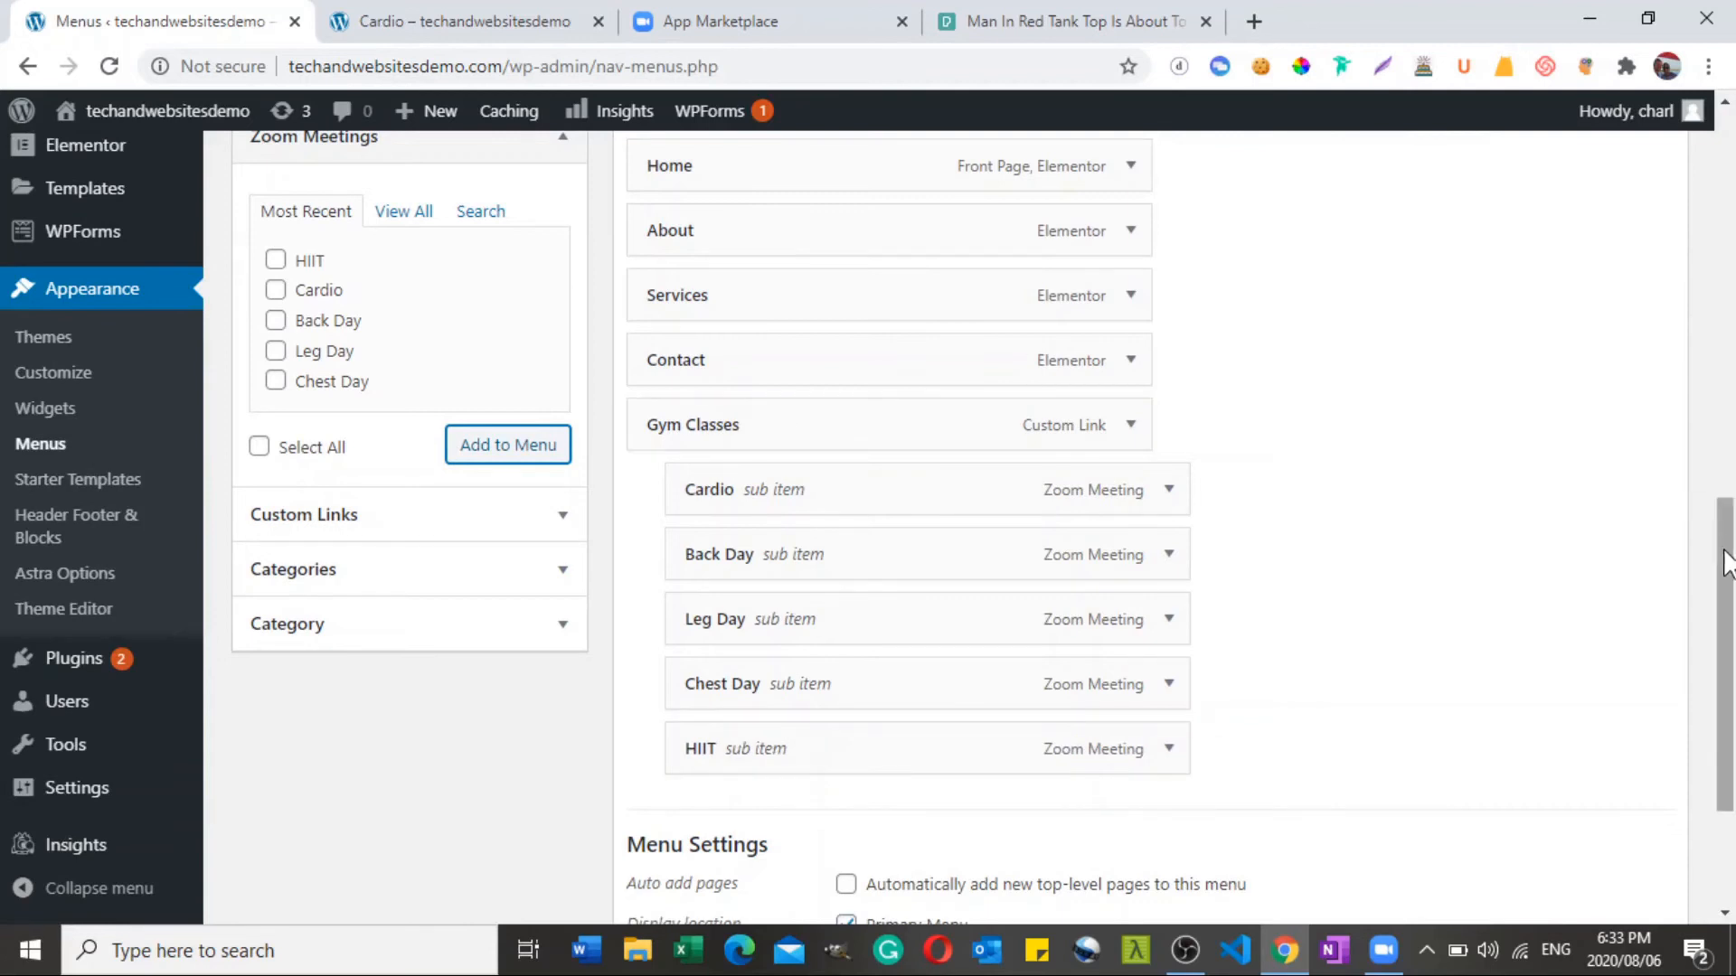
Save the Top Nav menu and open the home page of the live website.
drag(1727, 568, 1726, 496)
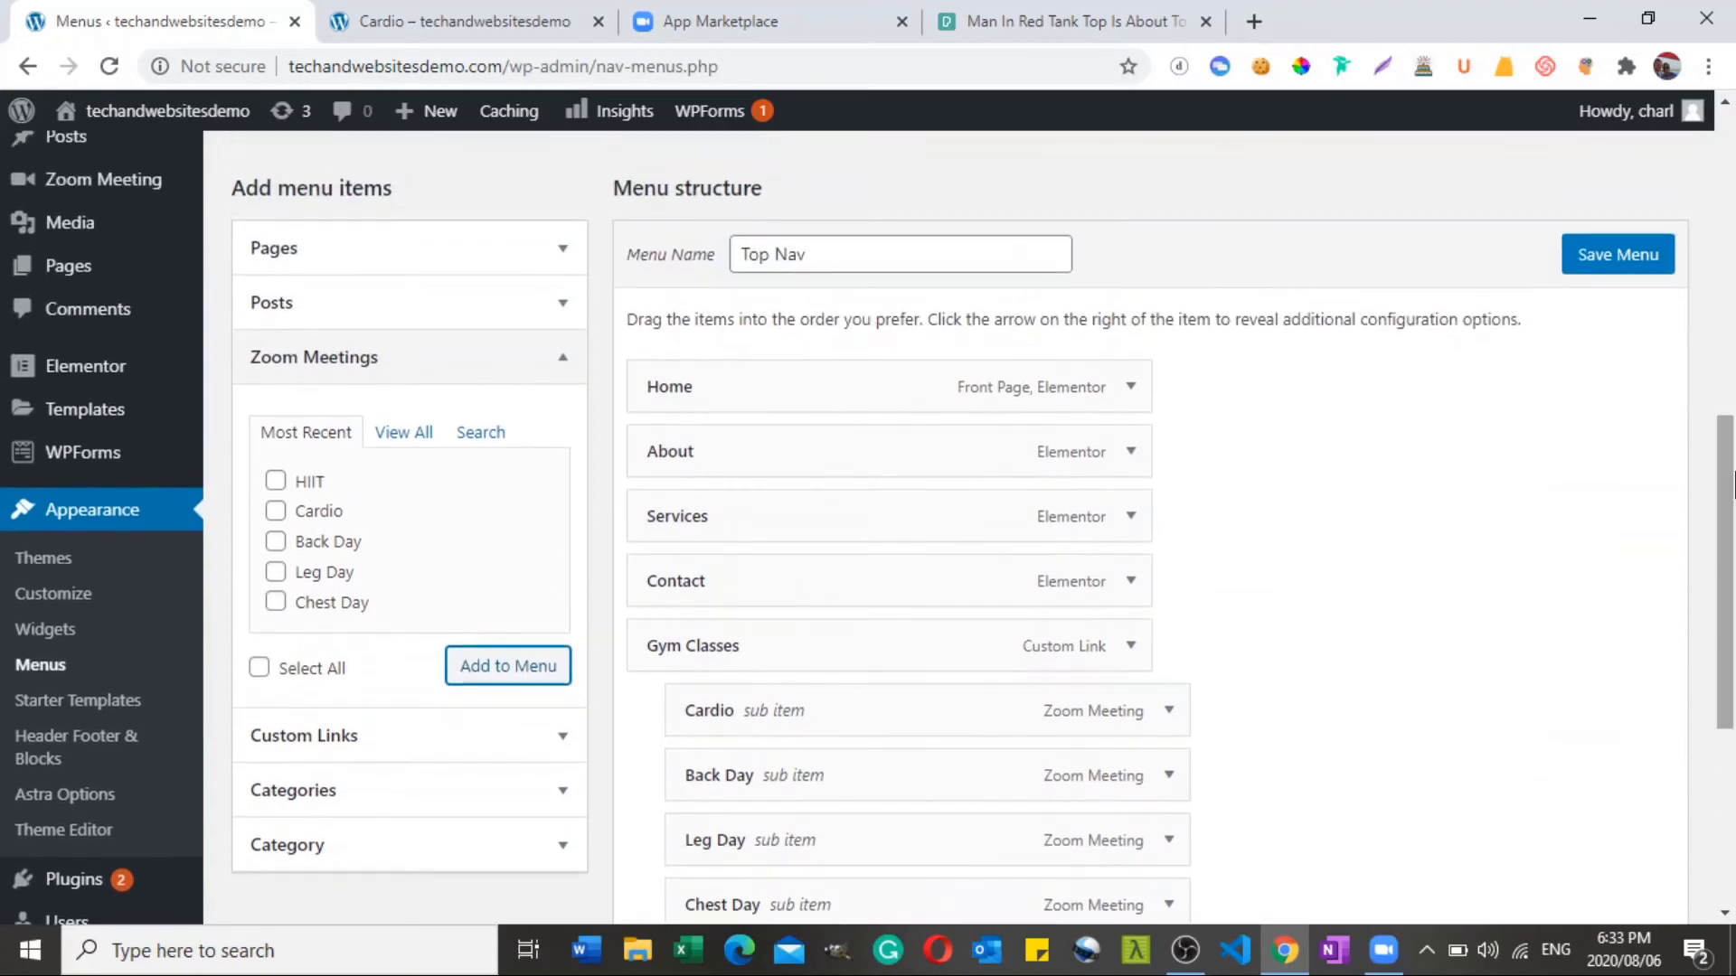
click(1613, 266)
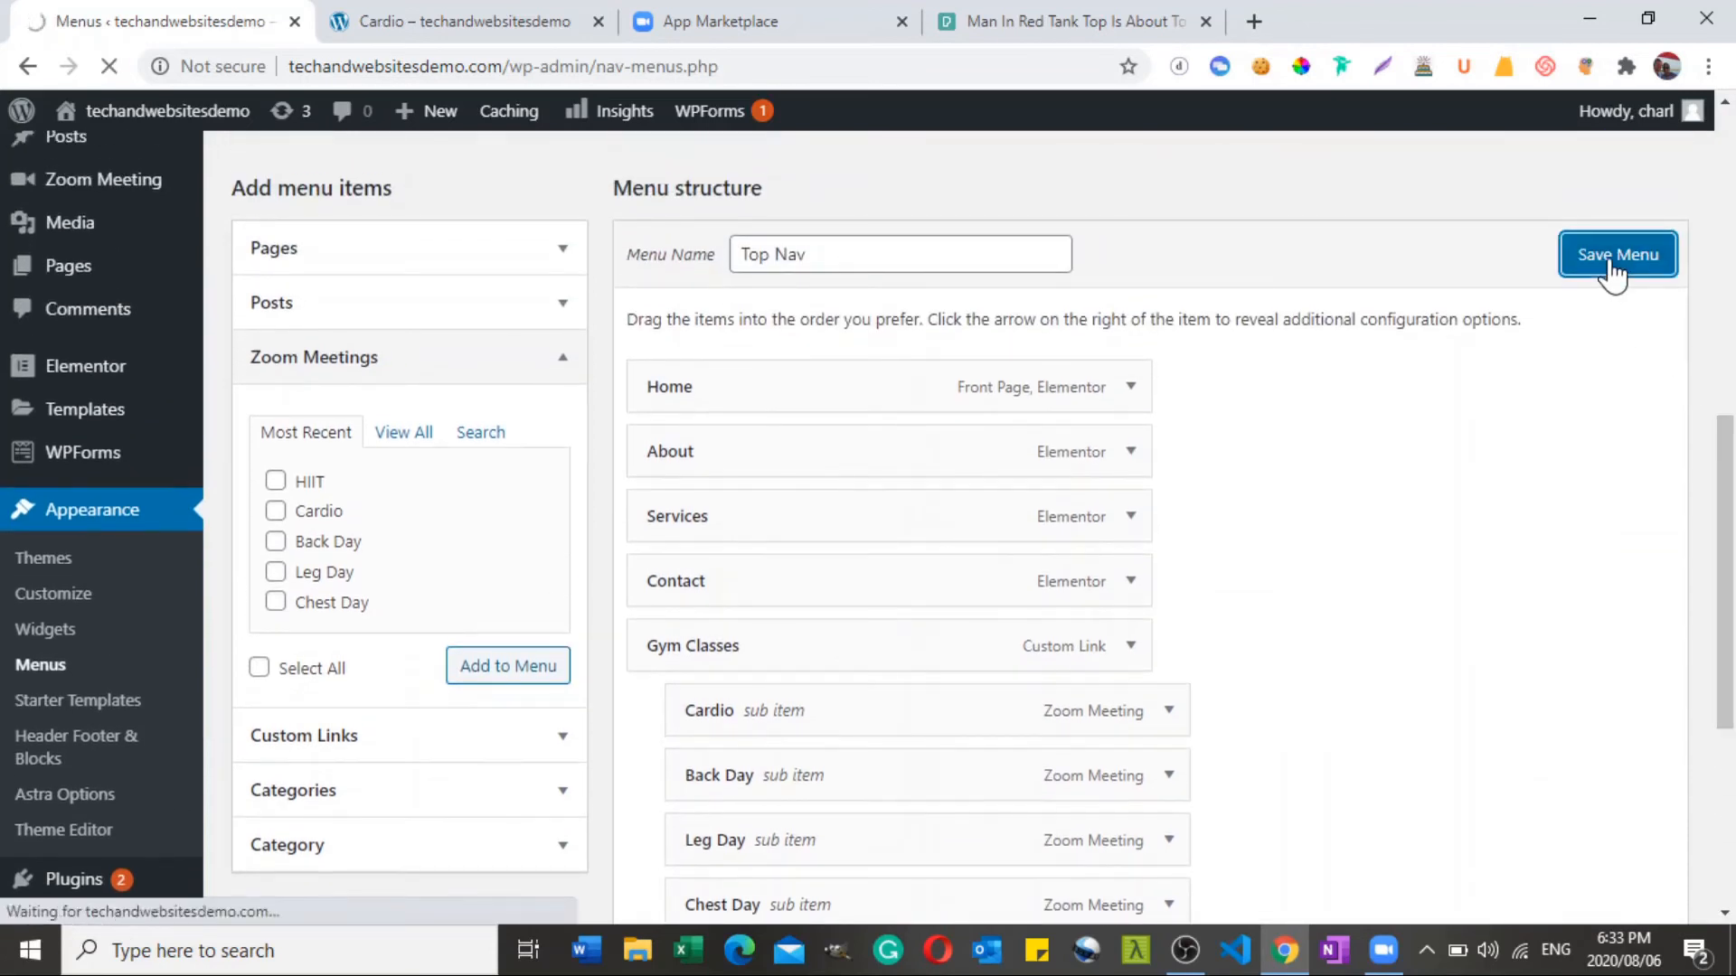
click(466, 19)
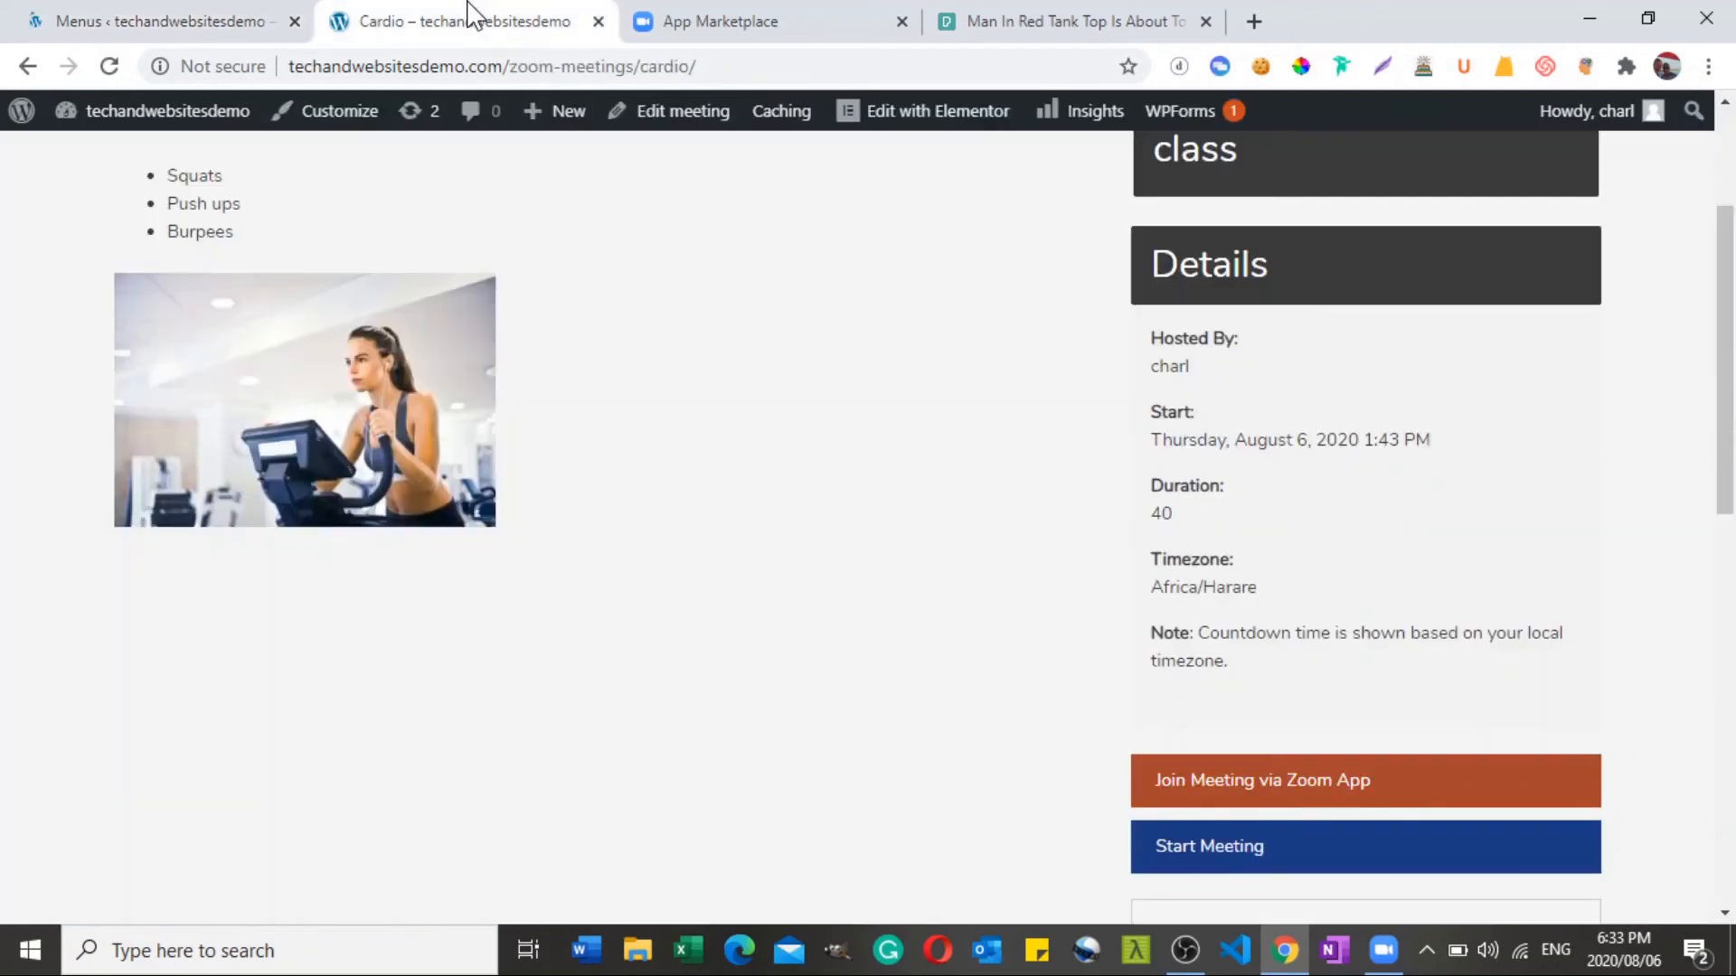
scroll(1730, 262, up, 3)
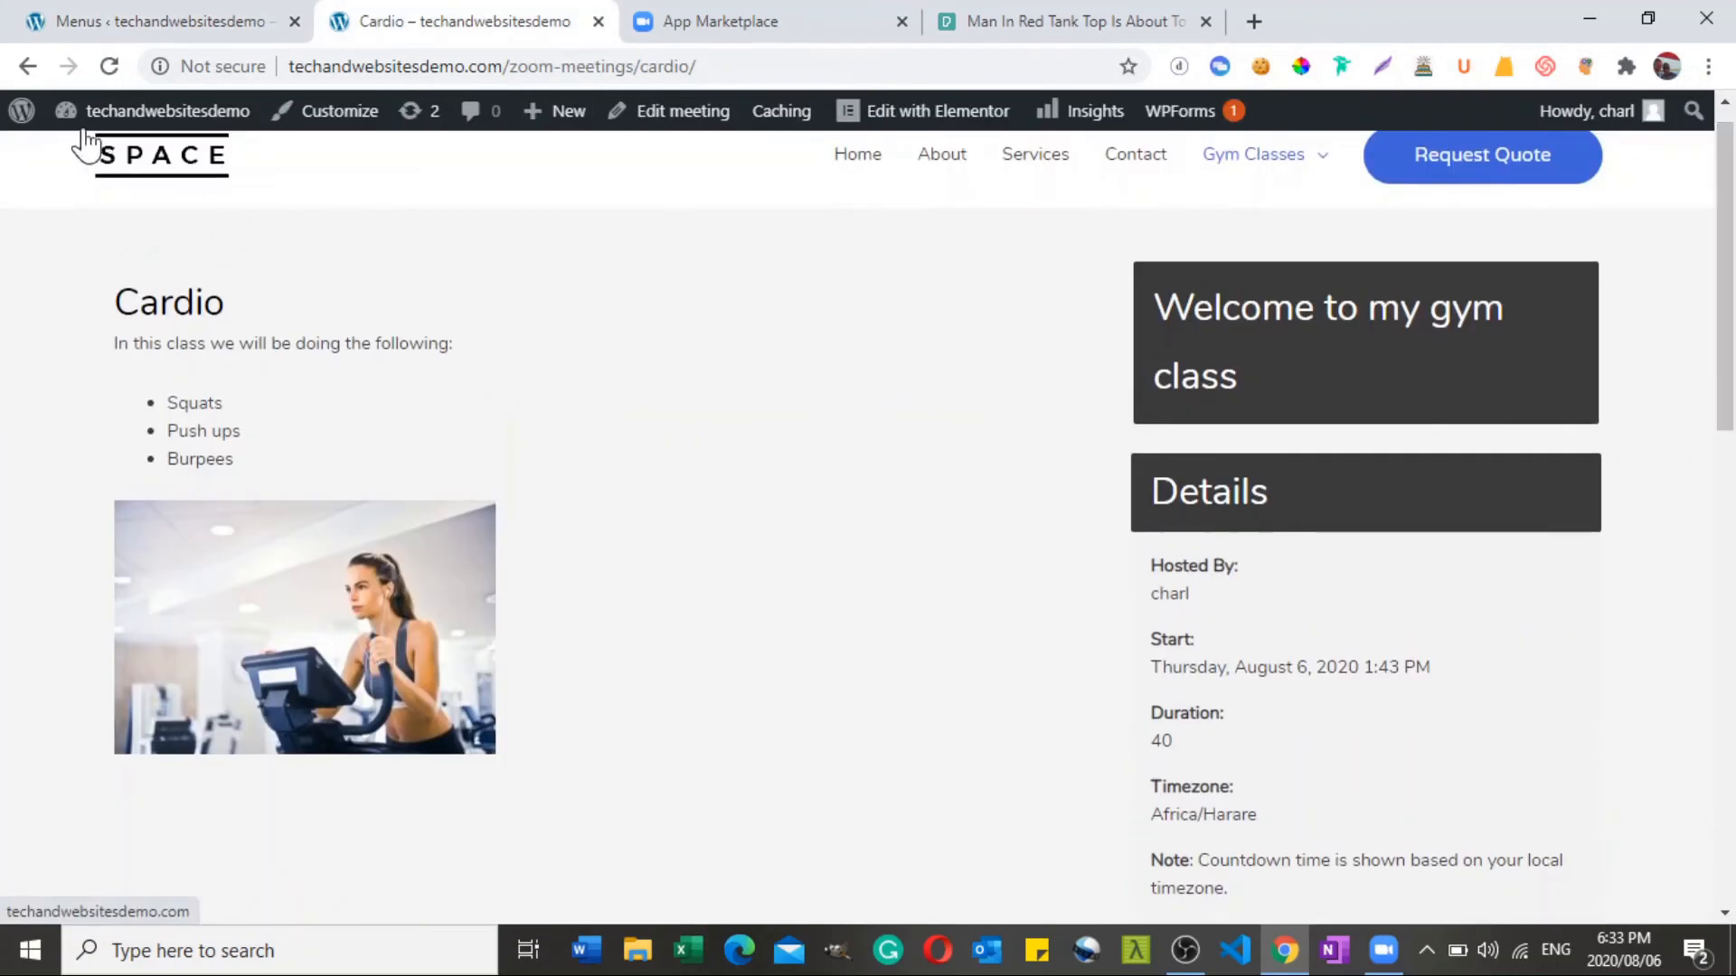
click(110, 167)
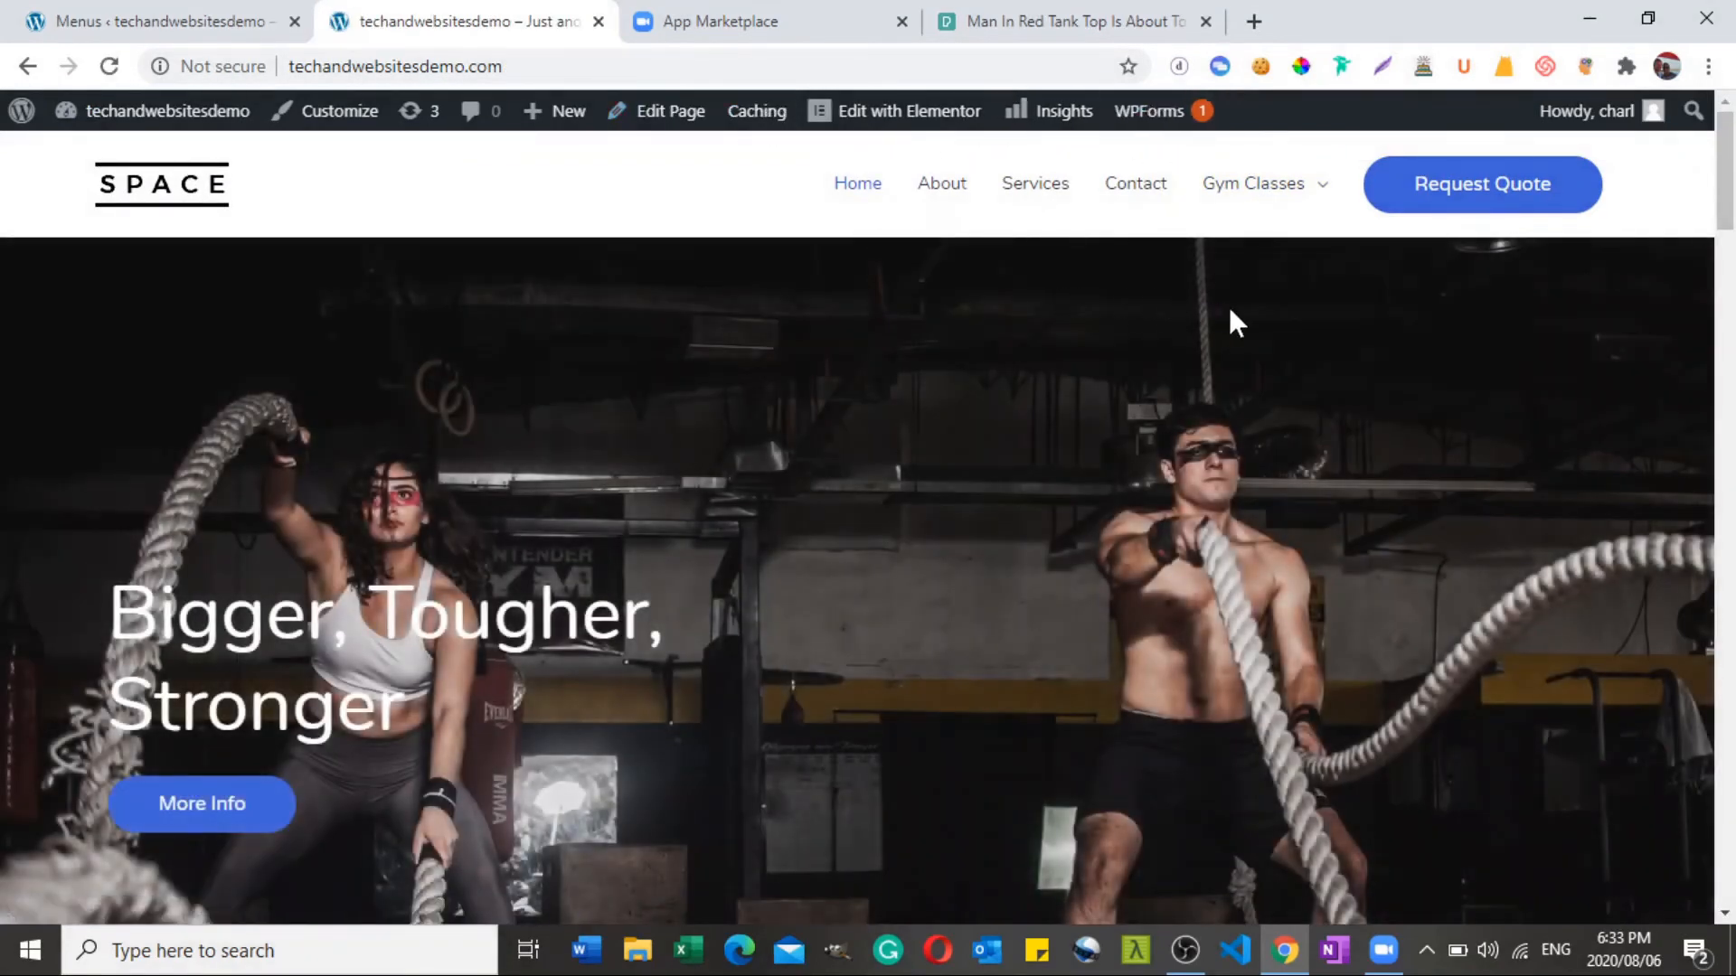
Open the HIIT class under Gym Classes in the site navigation and review its description and meeting details.
mouse_move(1288, 201)
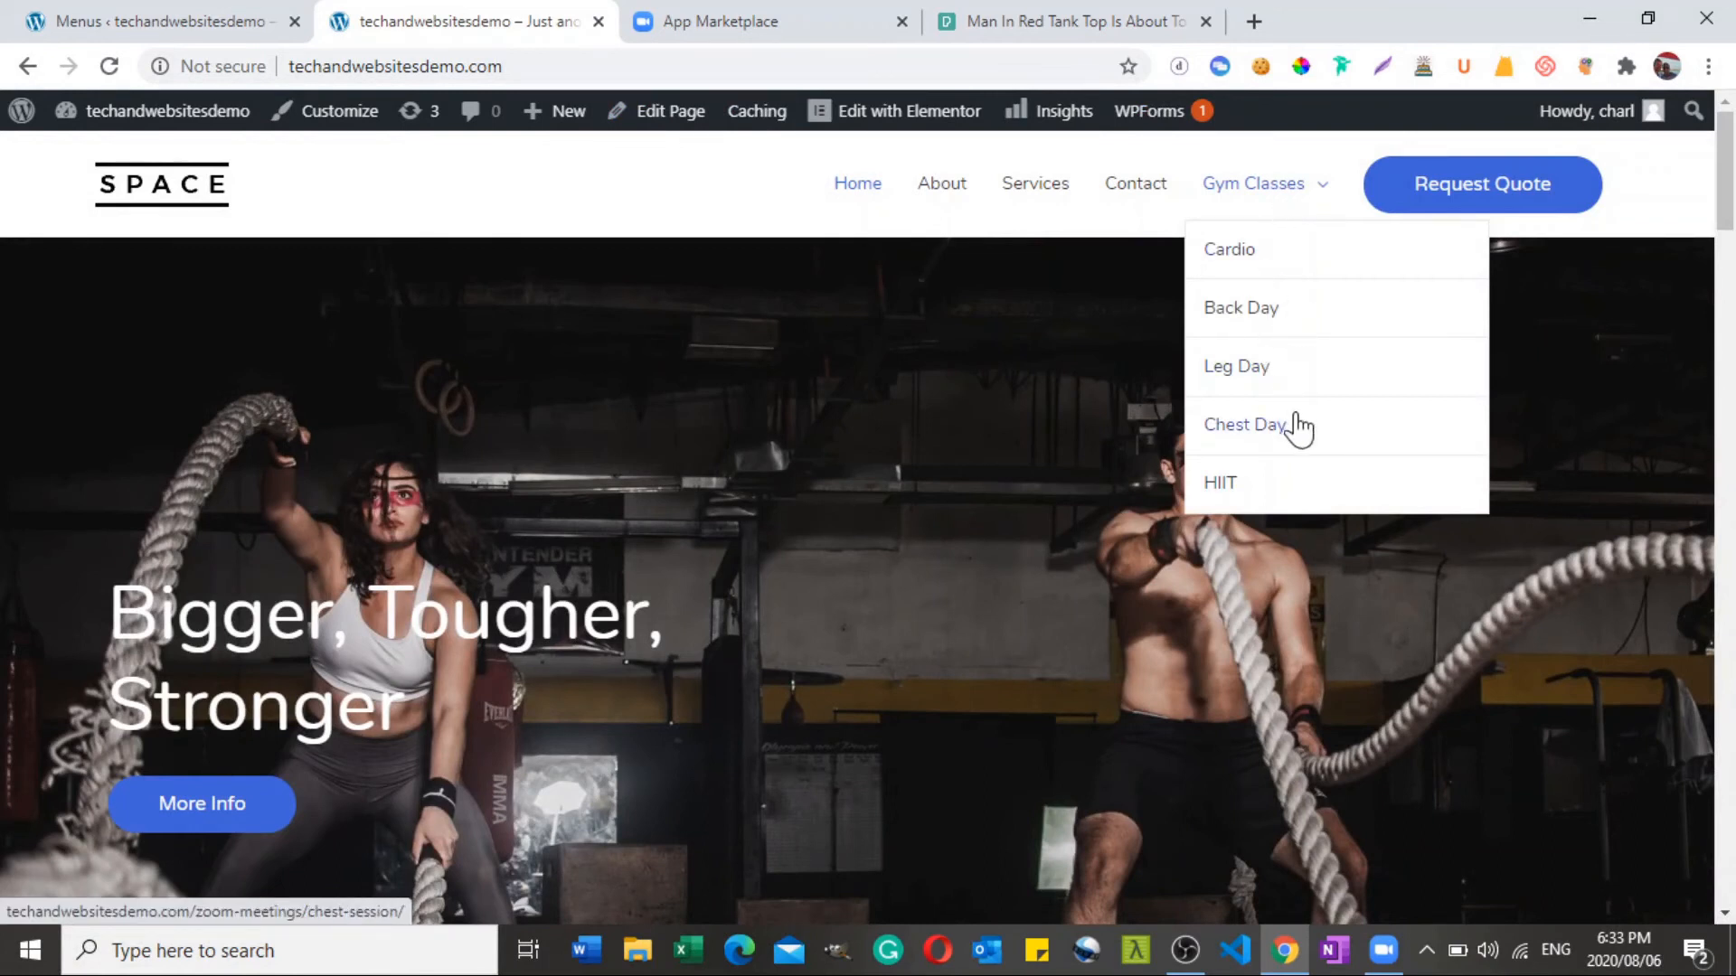
click(1222, 492)
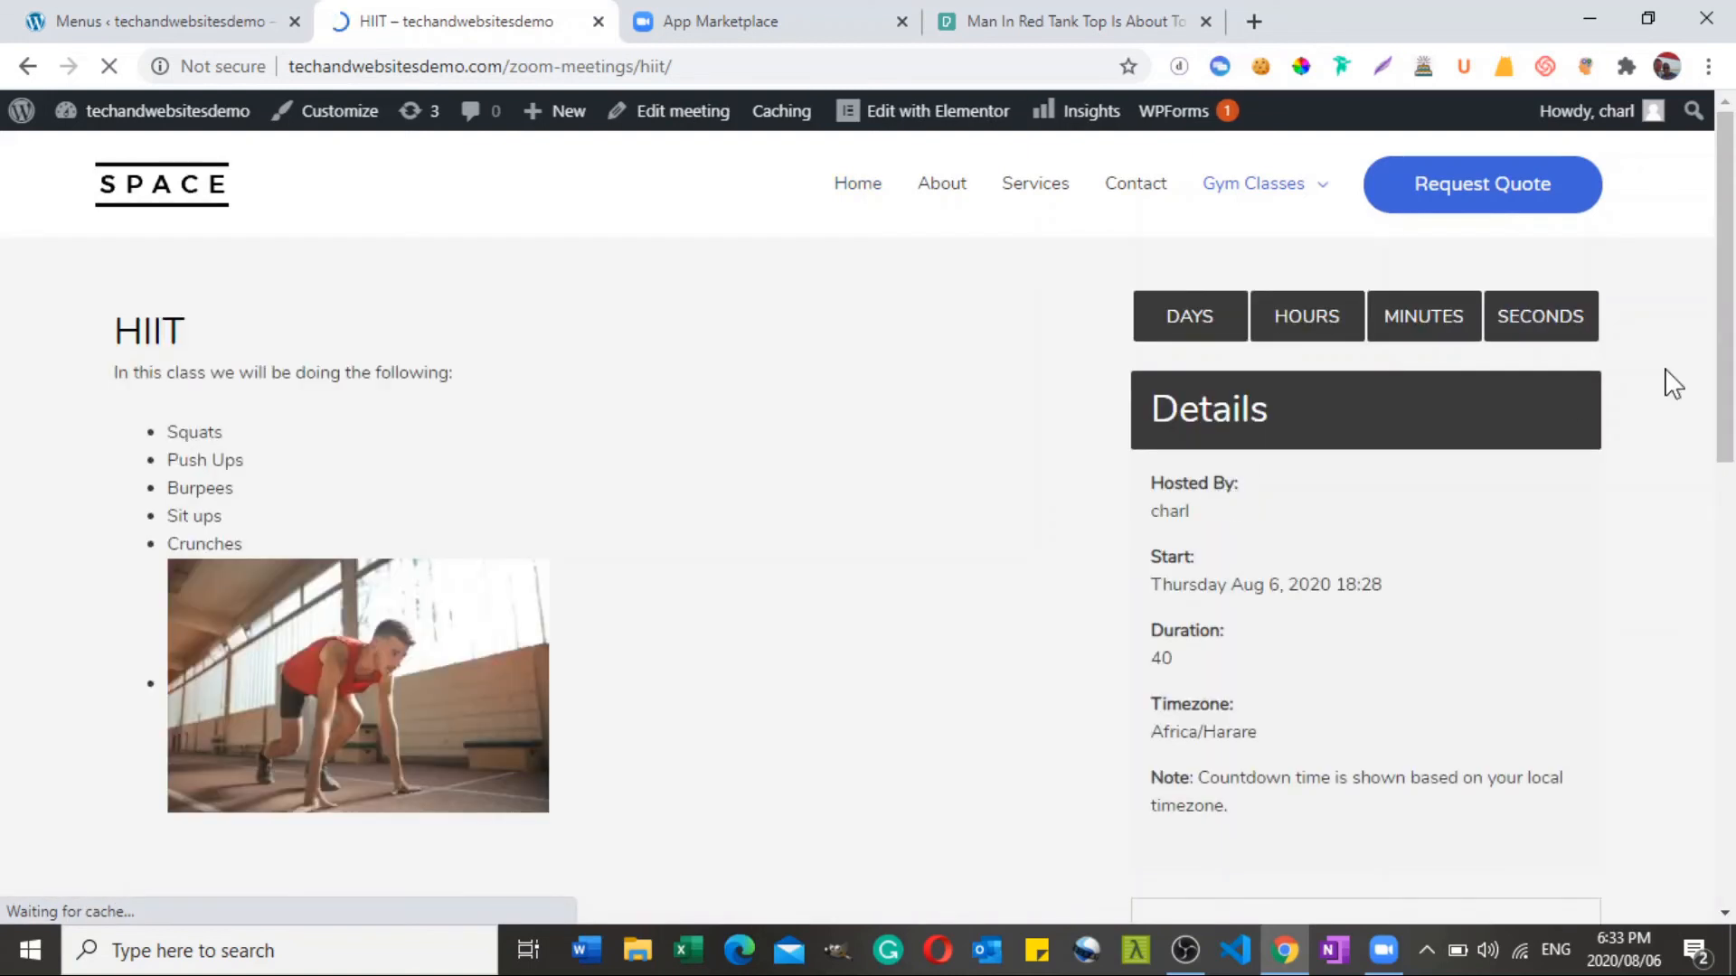
drag(1725, 302, 1725, 337)
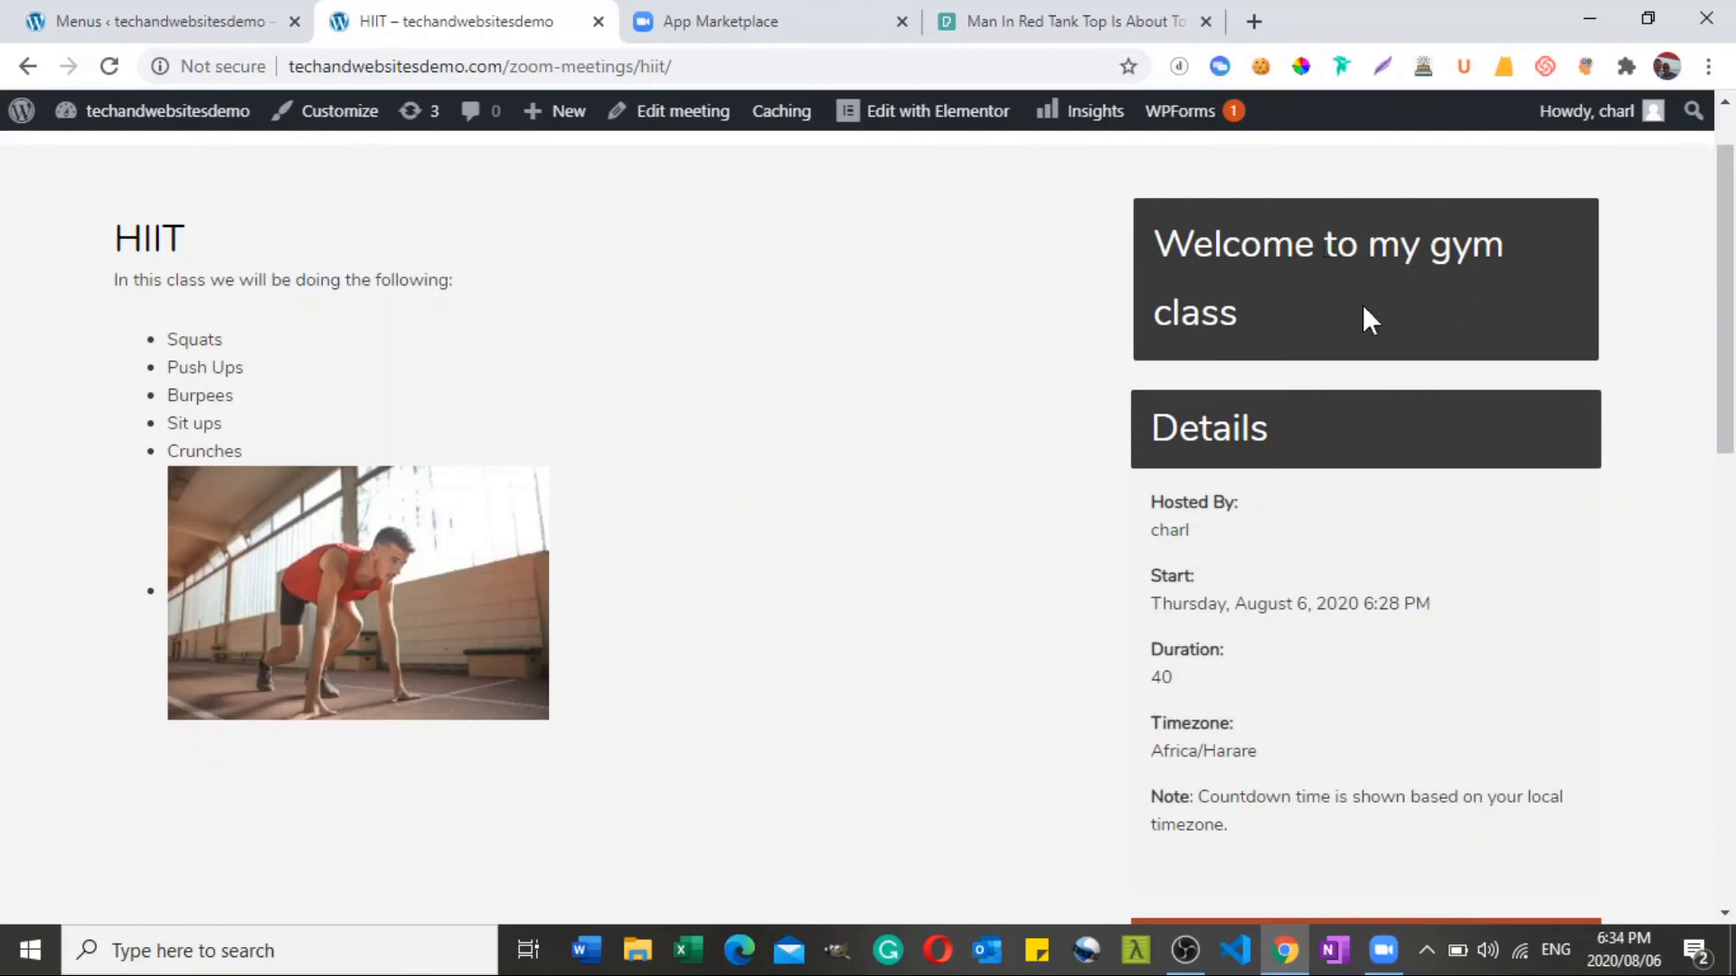
mouse_move(1728, 268)
mouse_down()
mouse_move(1732, 348)
mouse_move(1732, 242)
mouse_up()
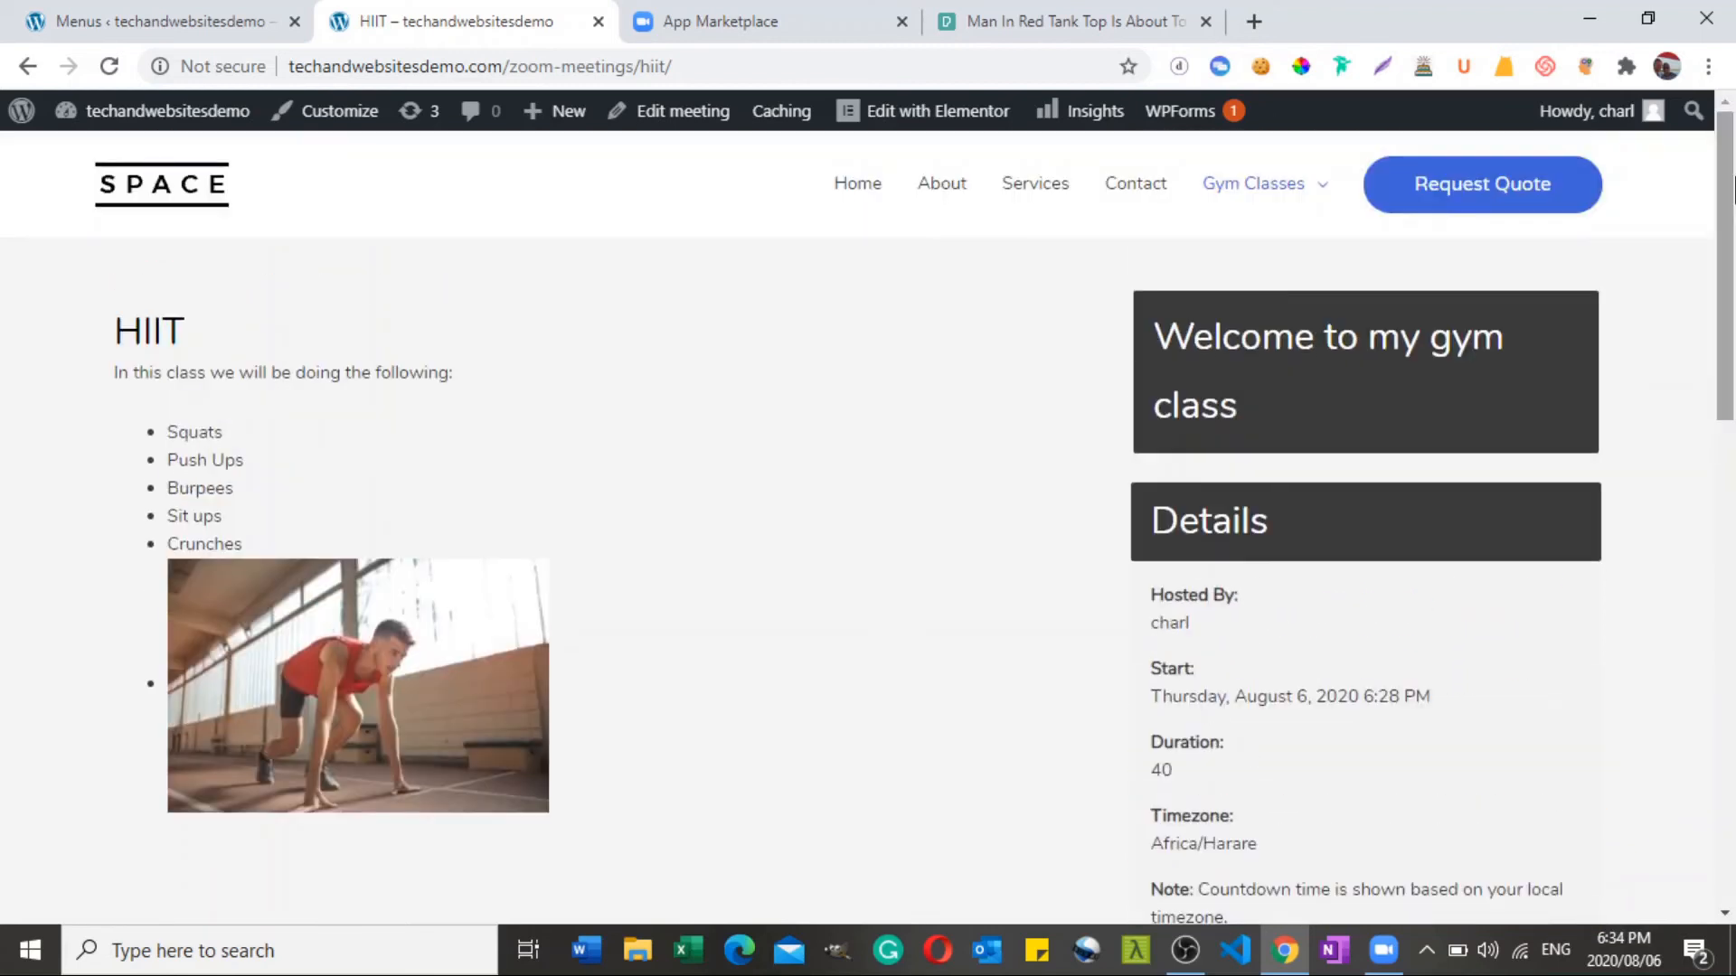
Open the HIIT meeting for editing from the list of all Zoom meetings in the WordPress admin.
click(200, 13)
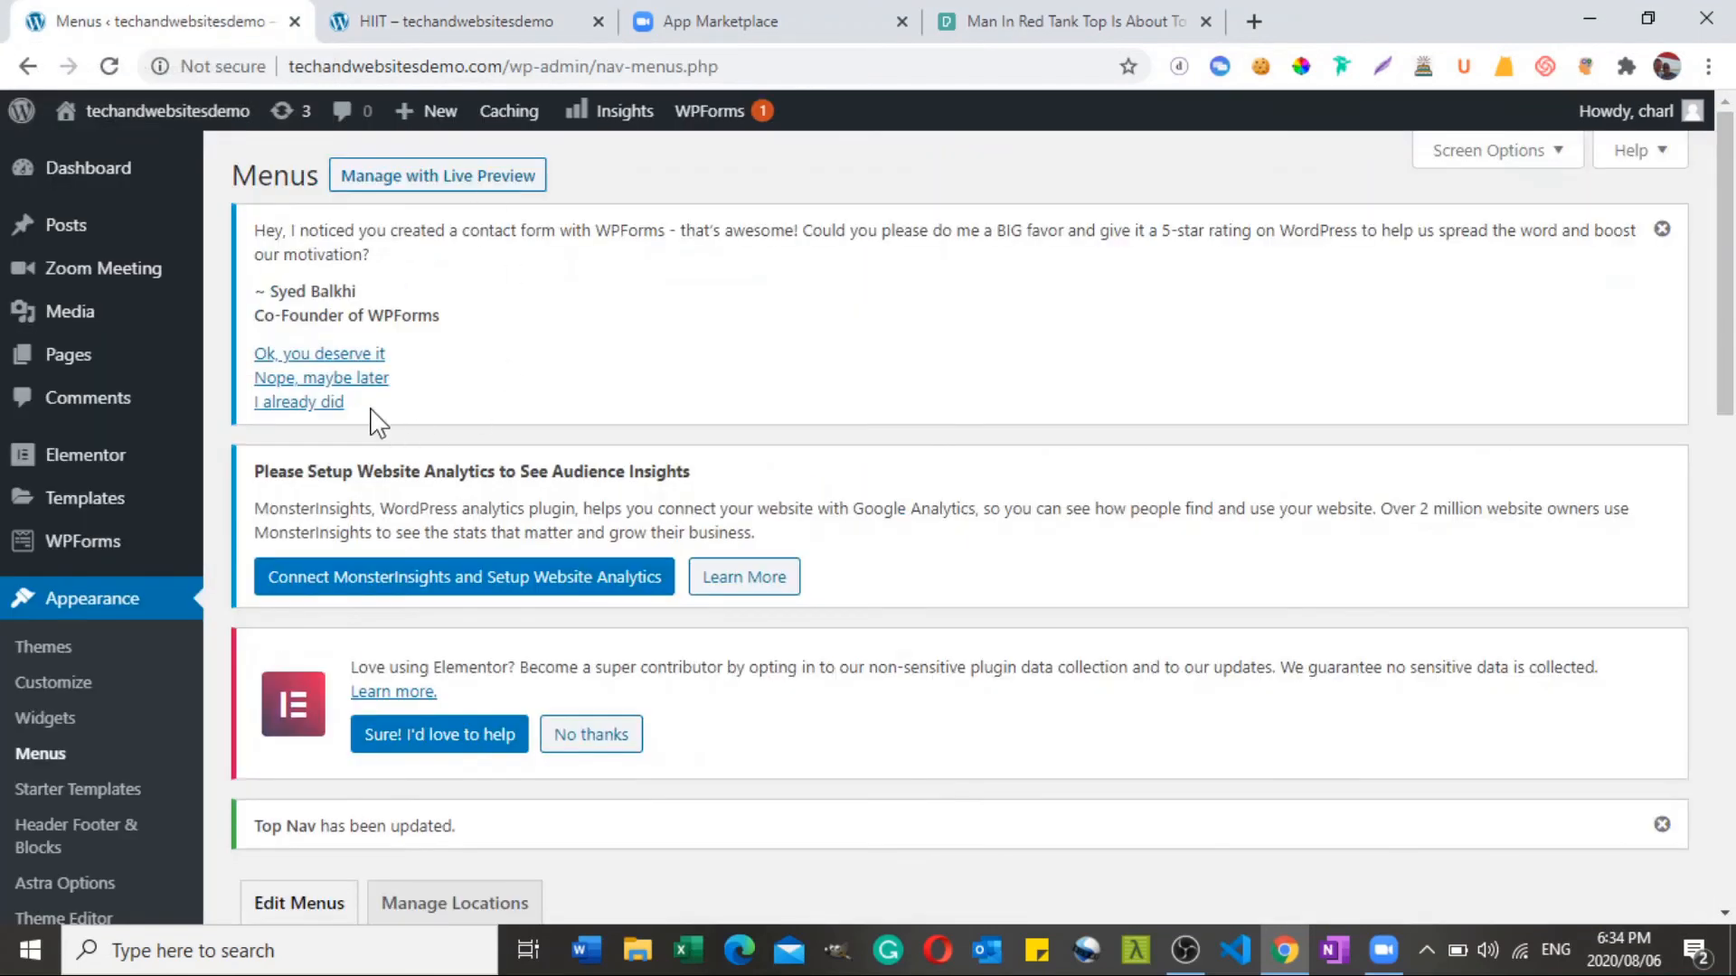
mouse_move(121, 284)
click(259, 283)
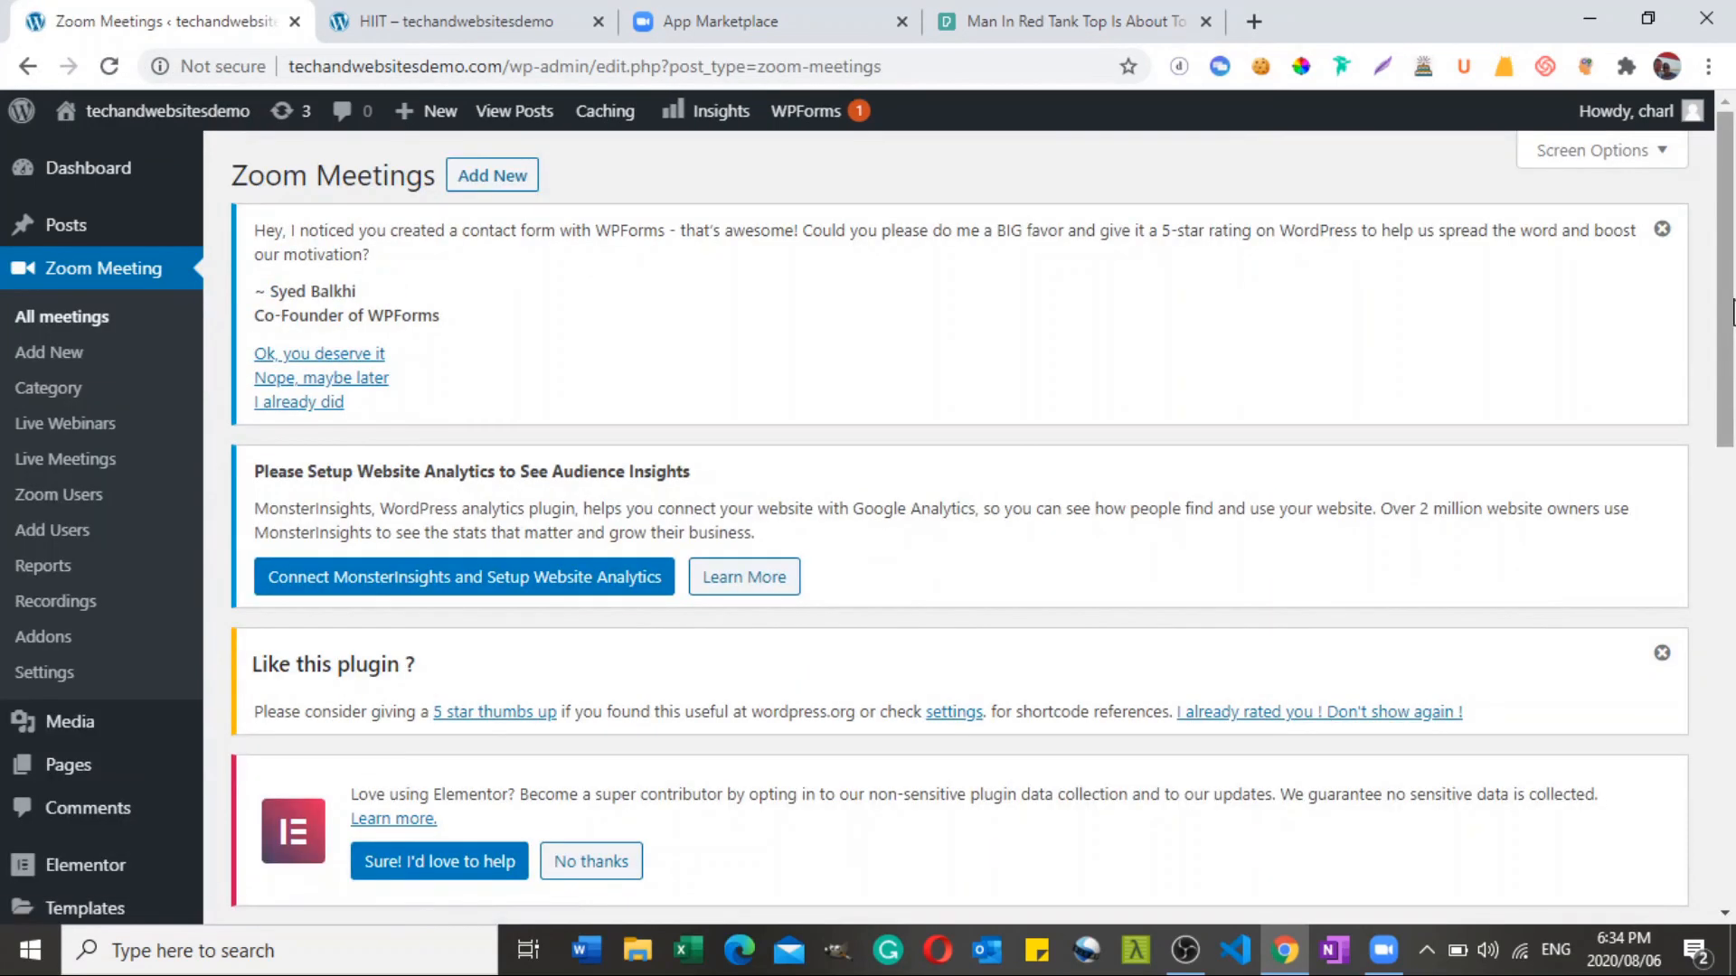
scroll(891, 524, down, 7)
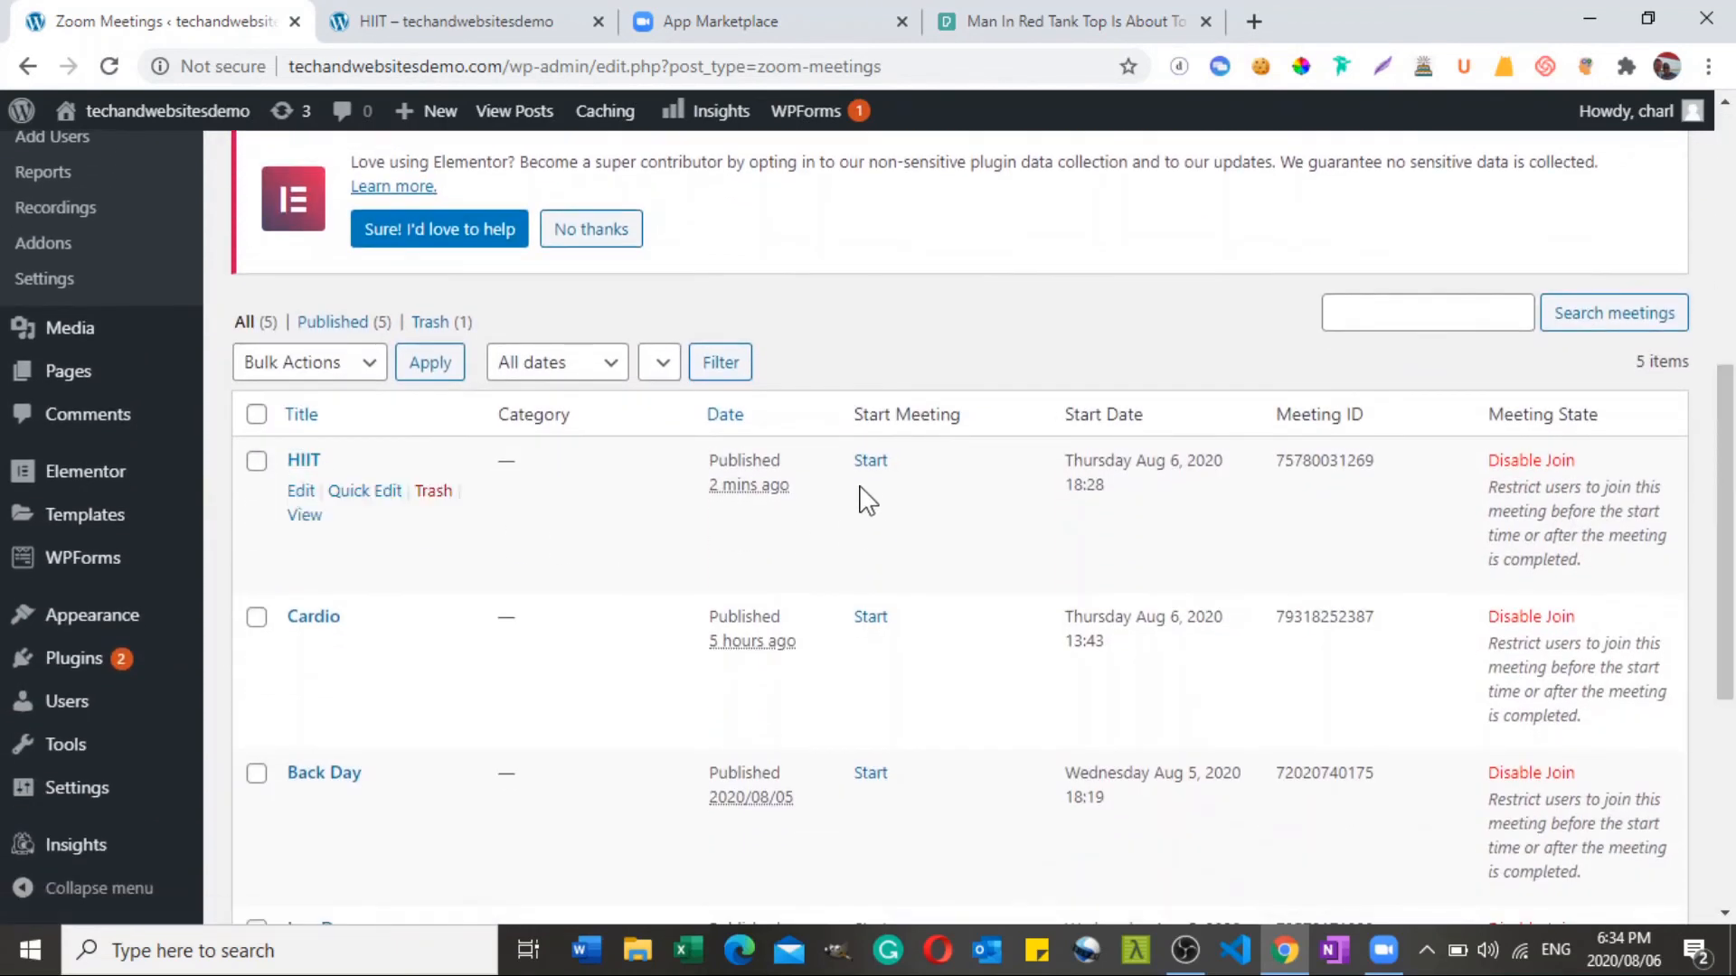
click(297, 493)
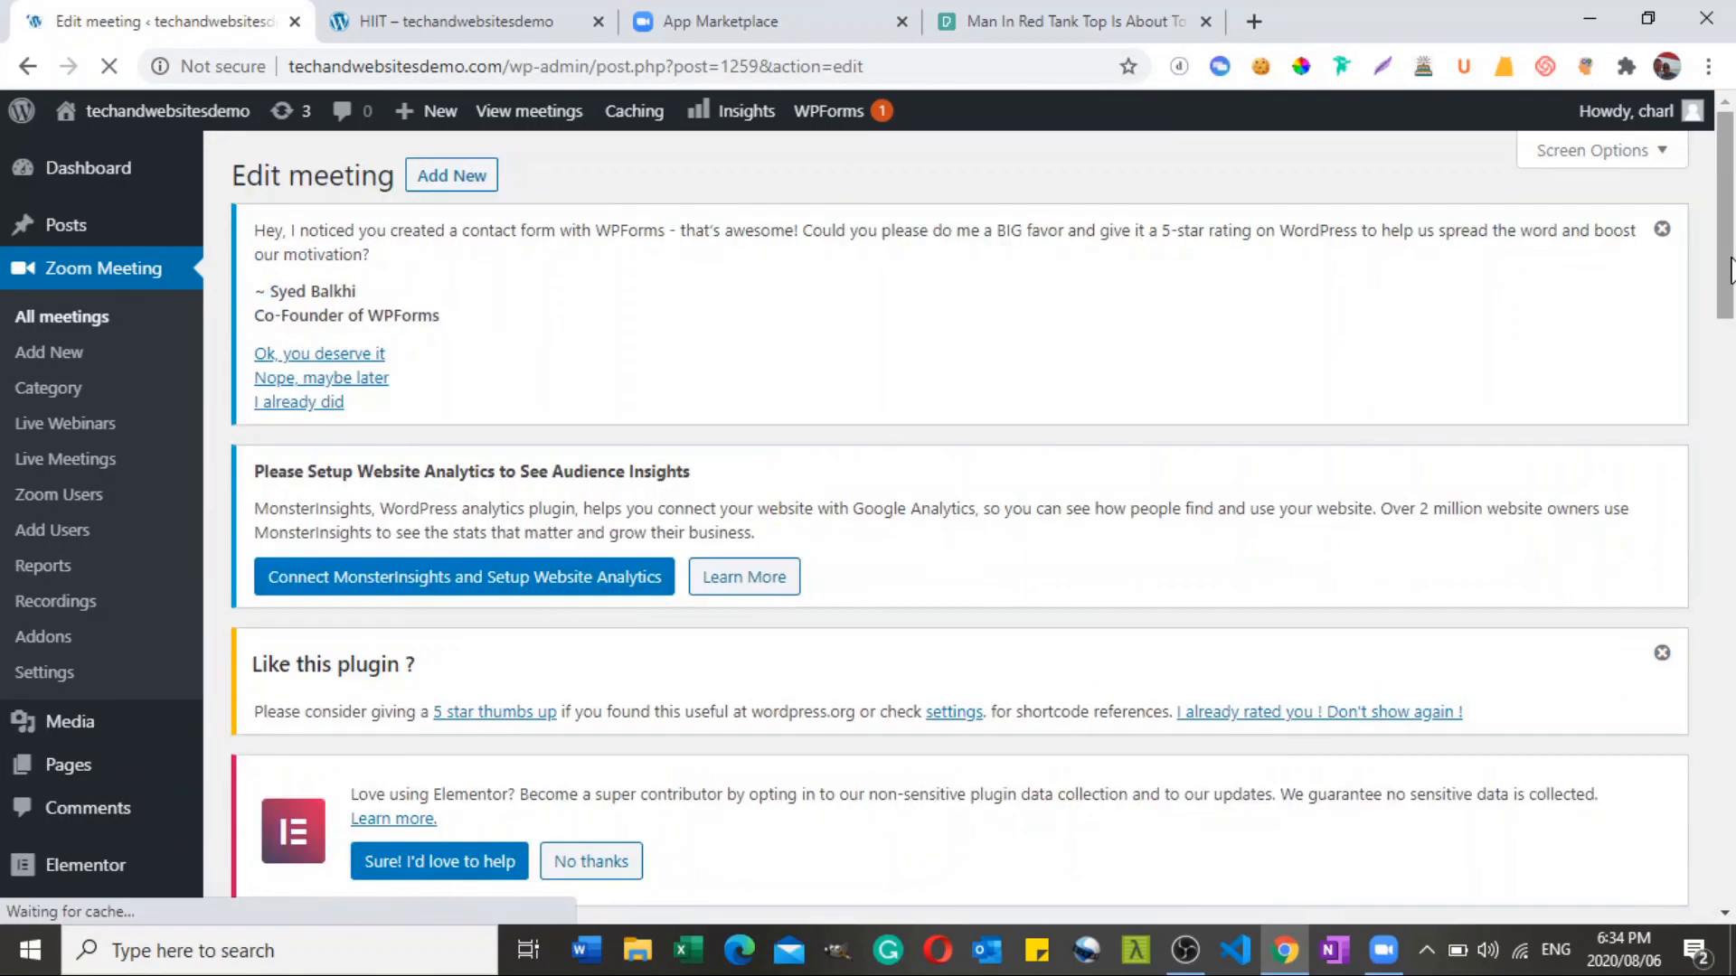
Start the HIIT meeting via the browser and join audio by computer, dismissing the microphone permission request.
drag(1728, 271, 1731, 384)
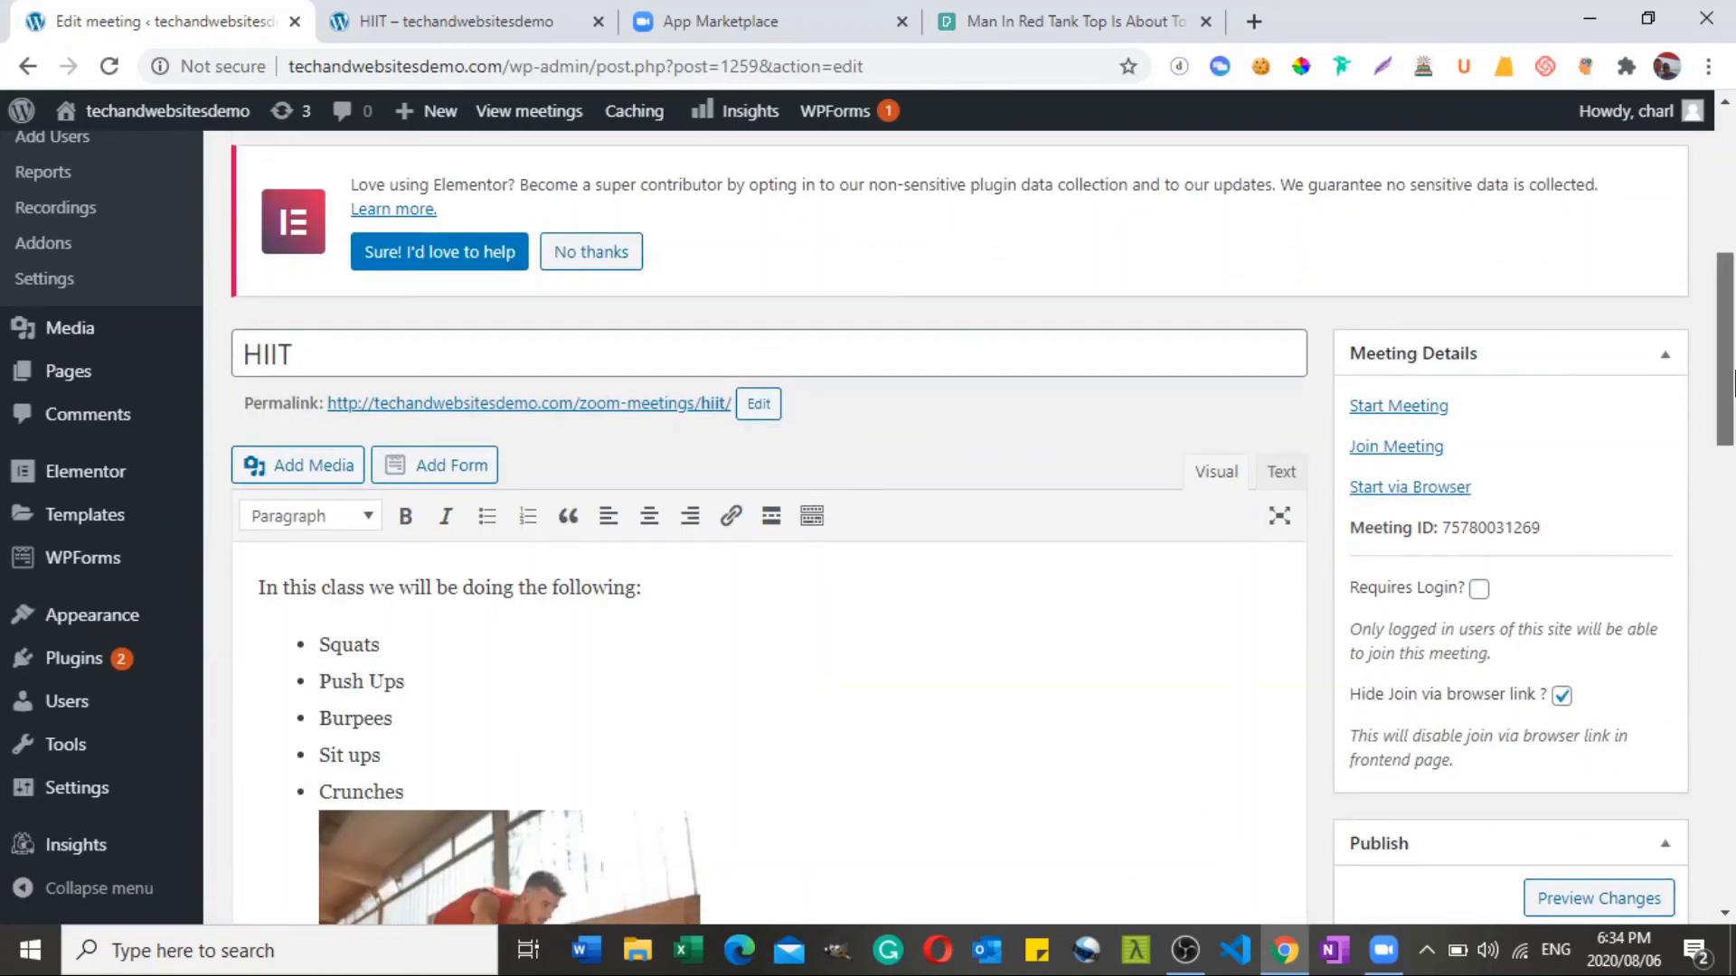
drag(1734, 380, 1734, 400)
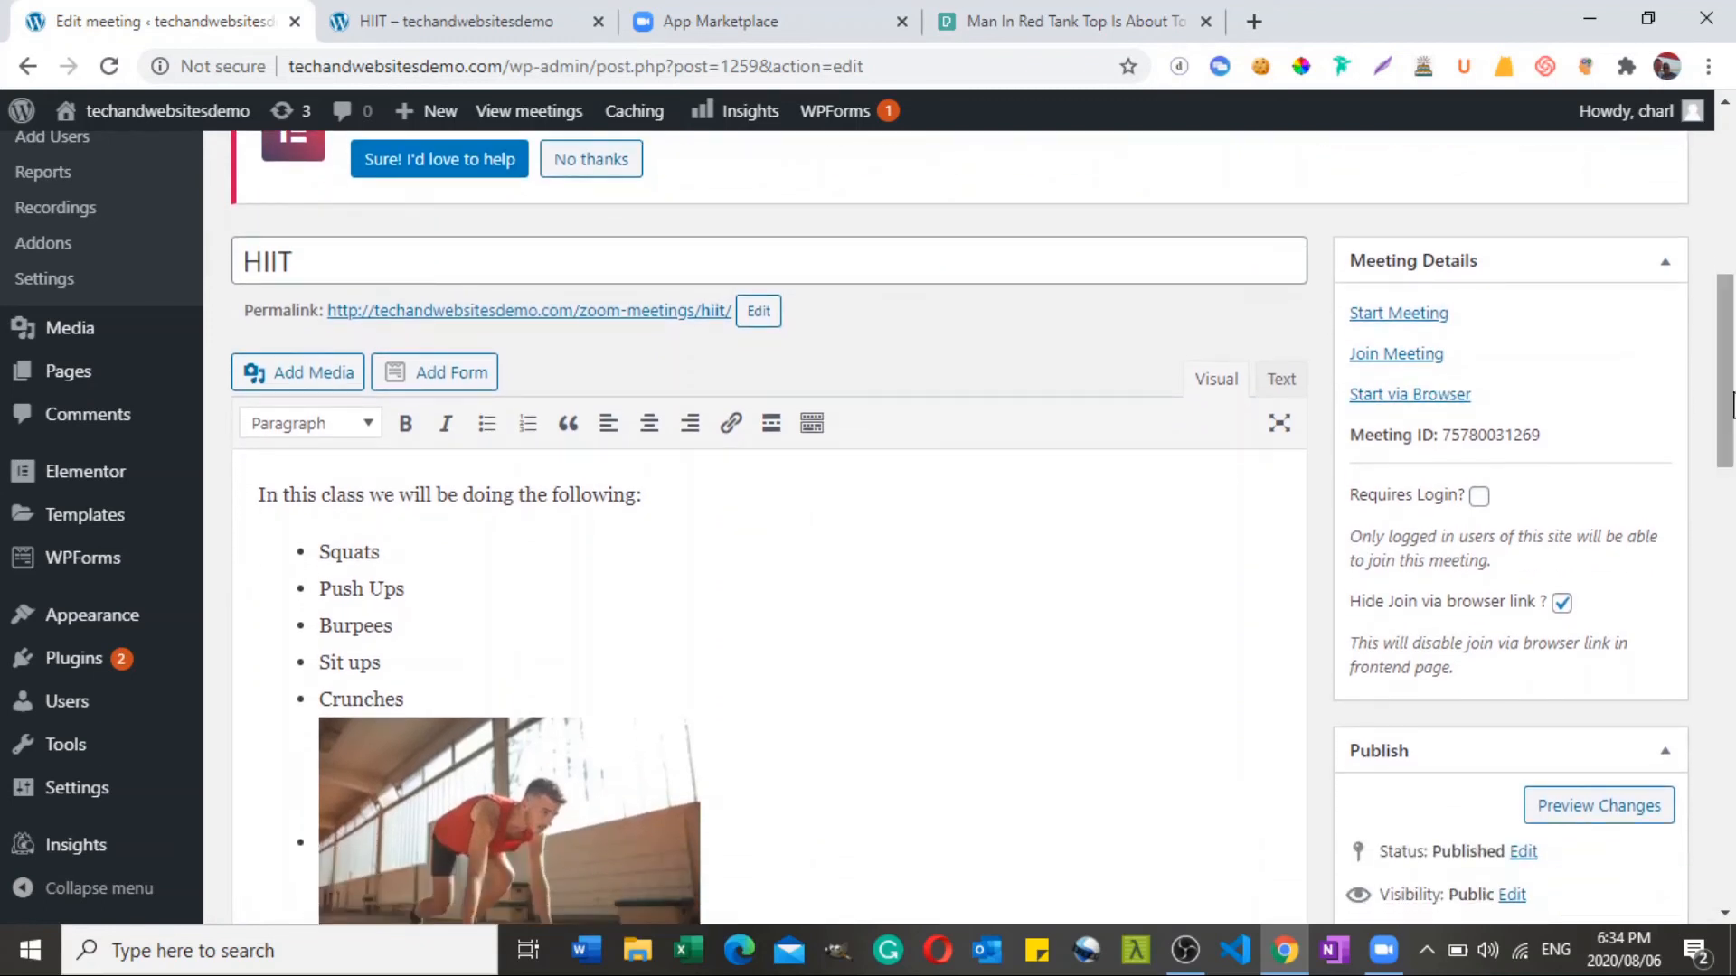
click(1431, 396)
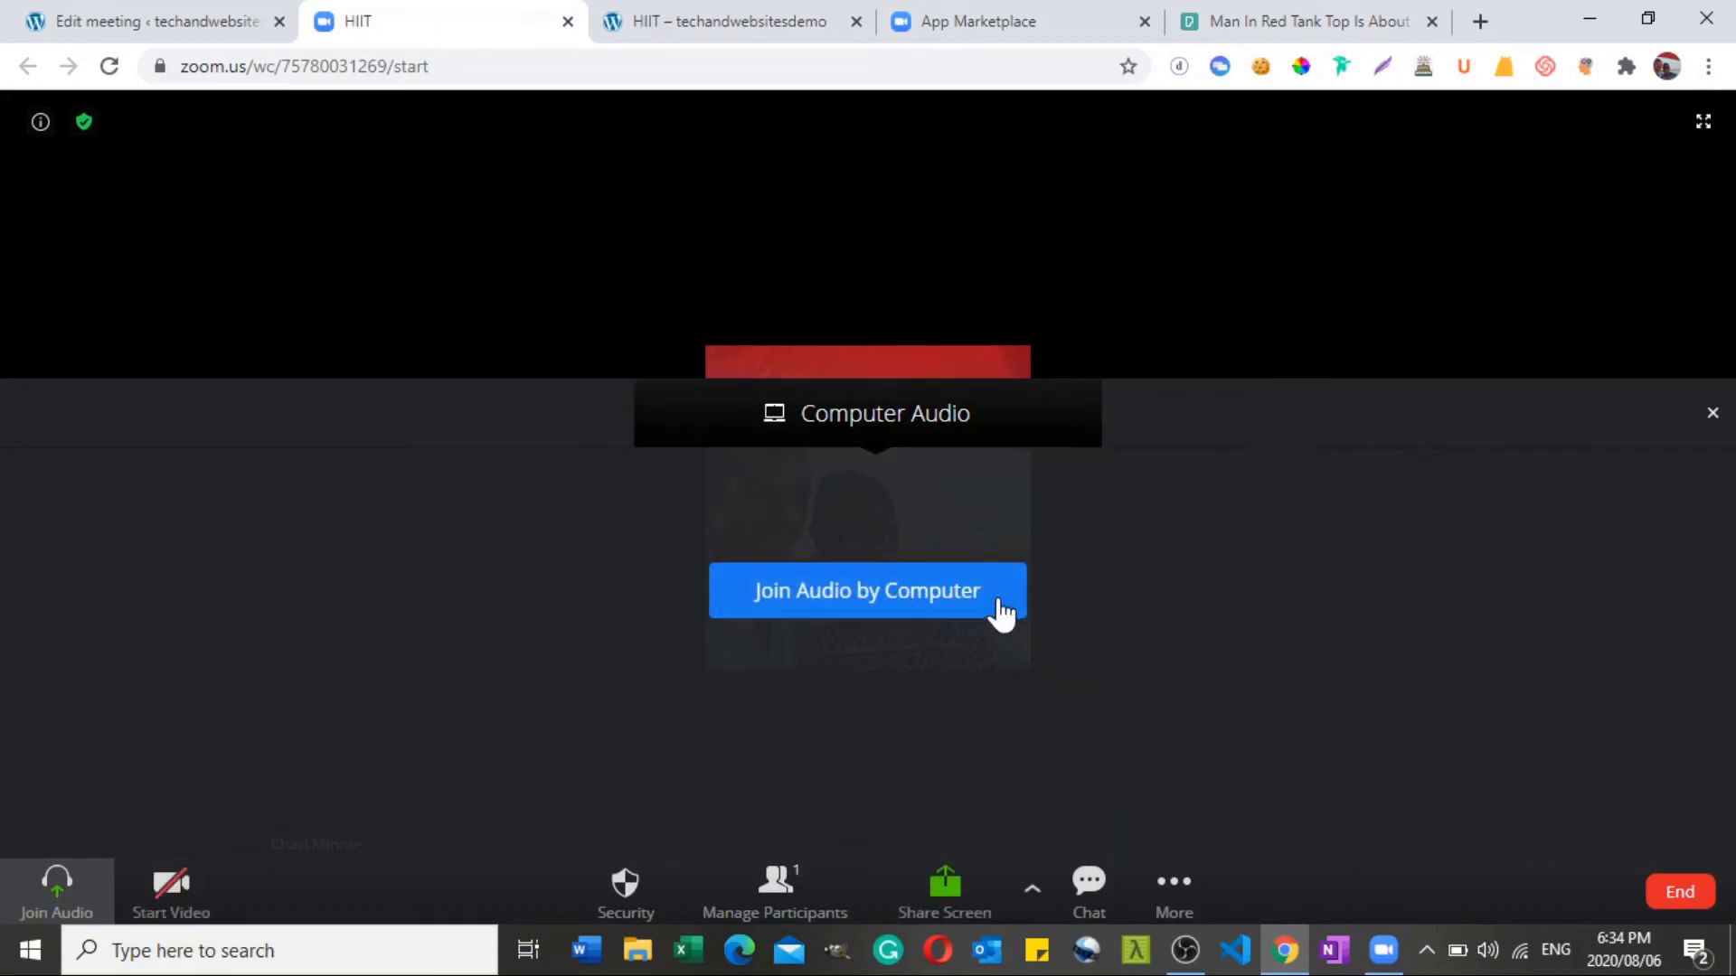
click(945, 597)
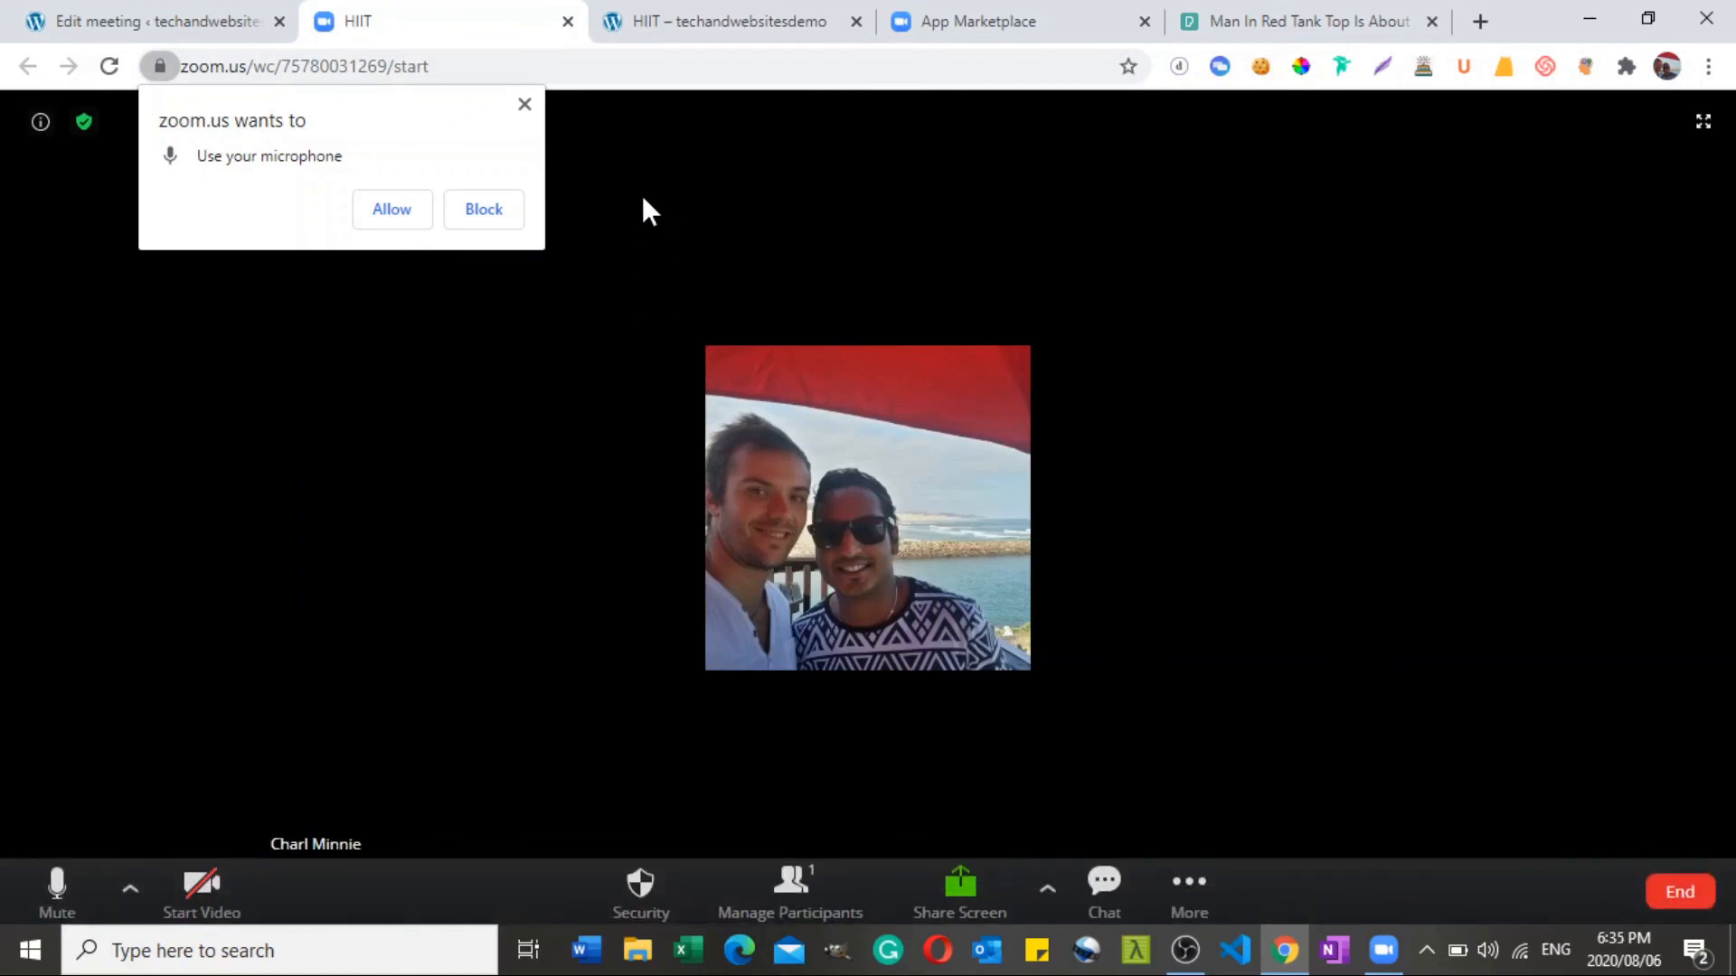
click(524, 105)
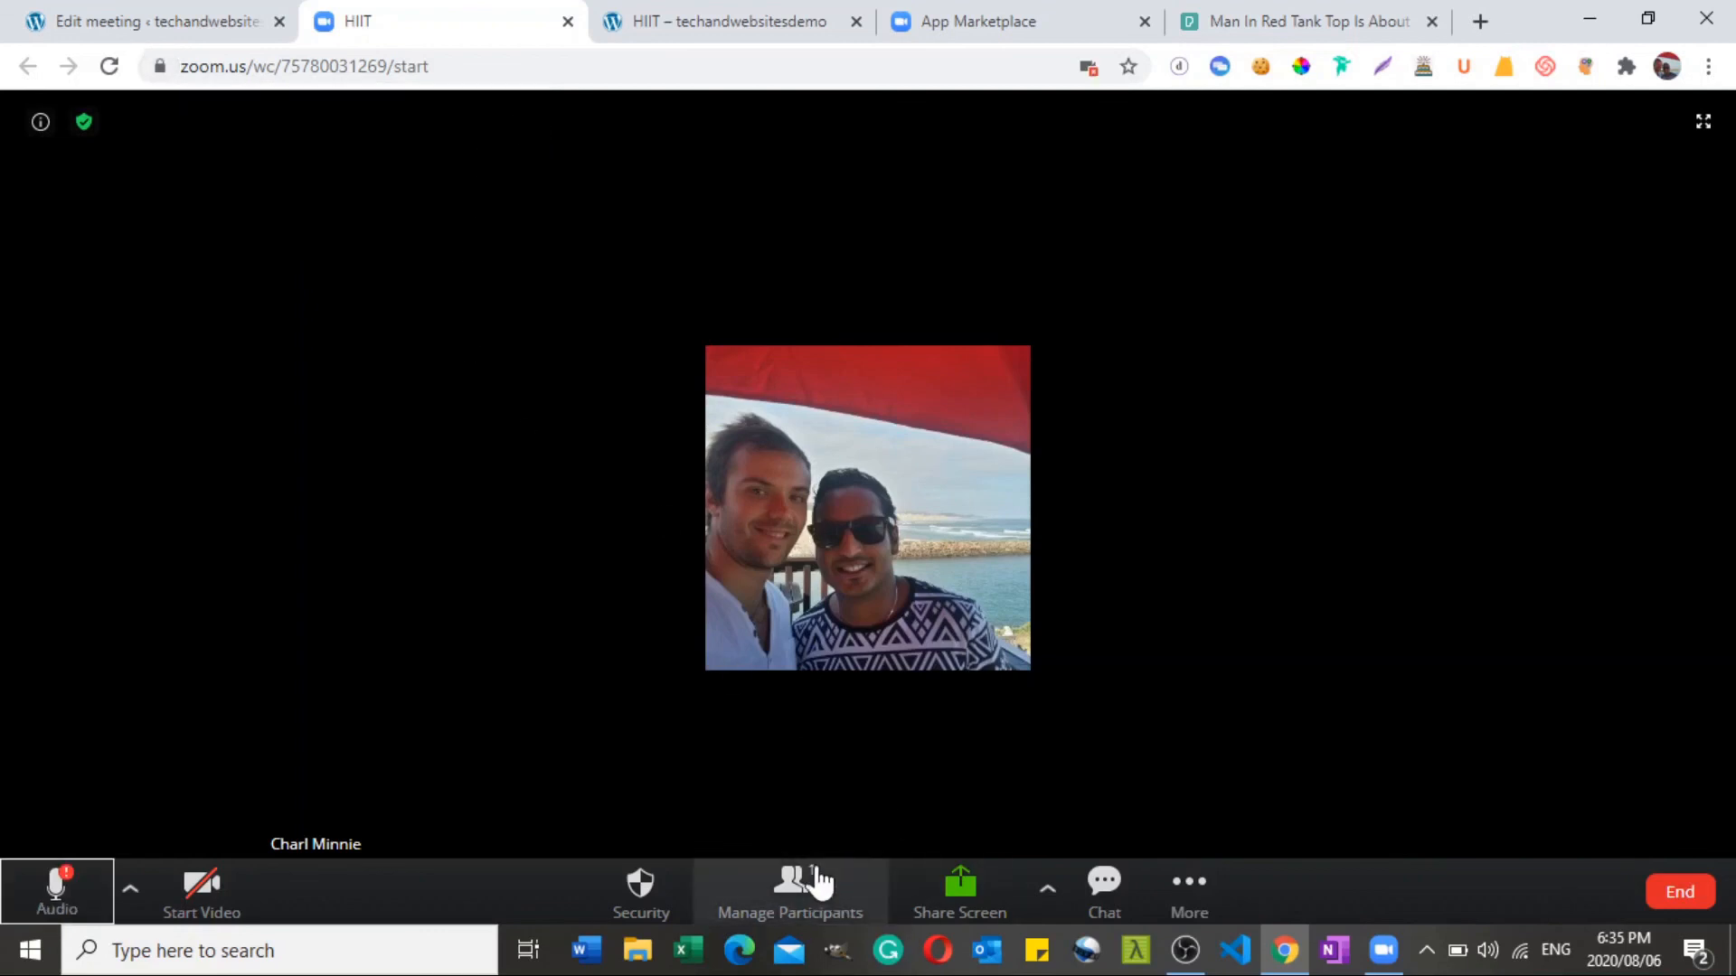
Return to the website's home page and open the HIIT class under Gym Classes at its meeting join options.
click(731, 13)
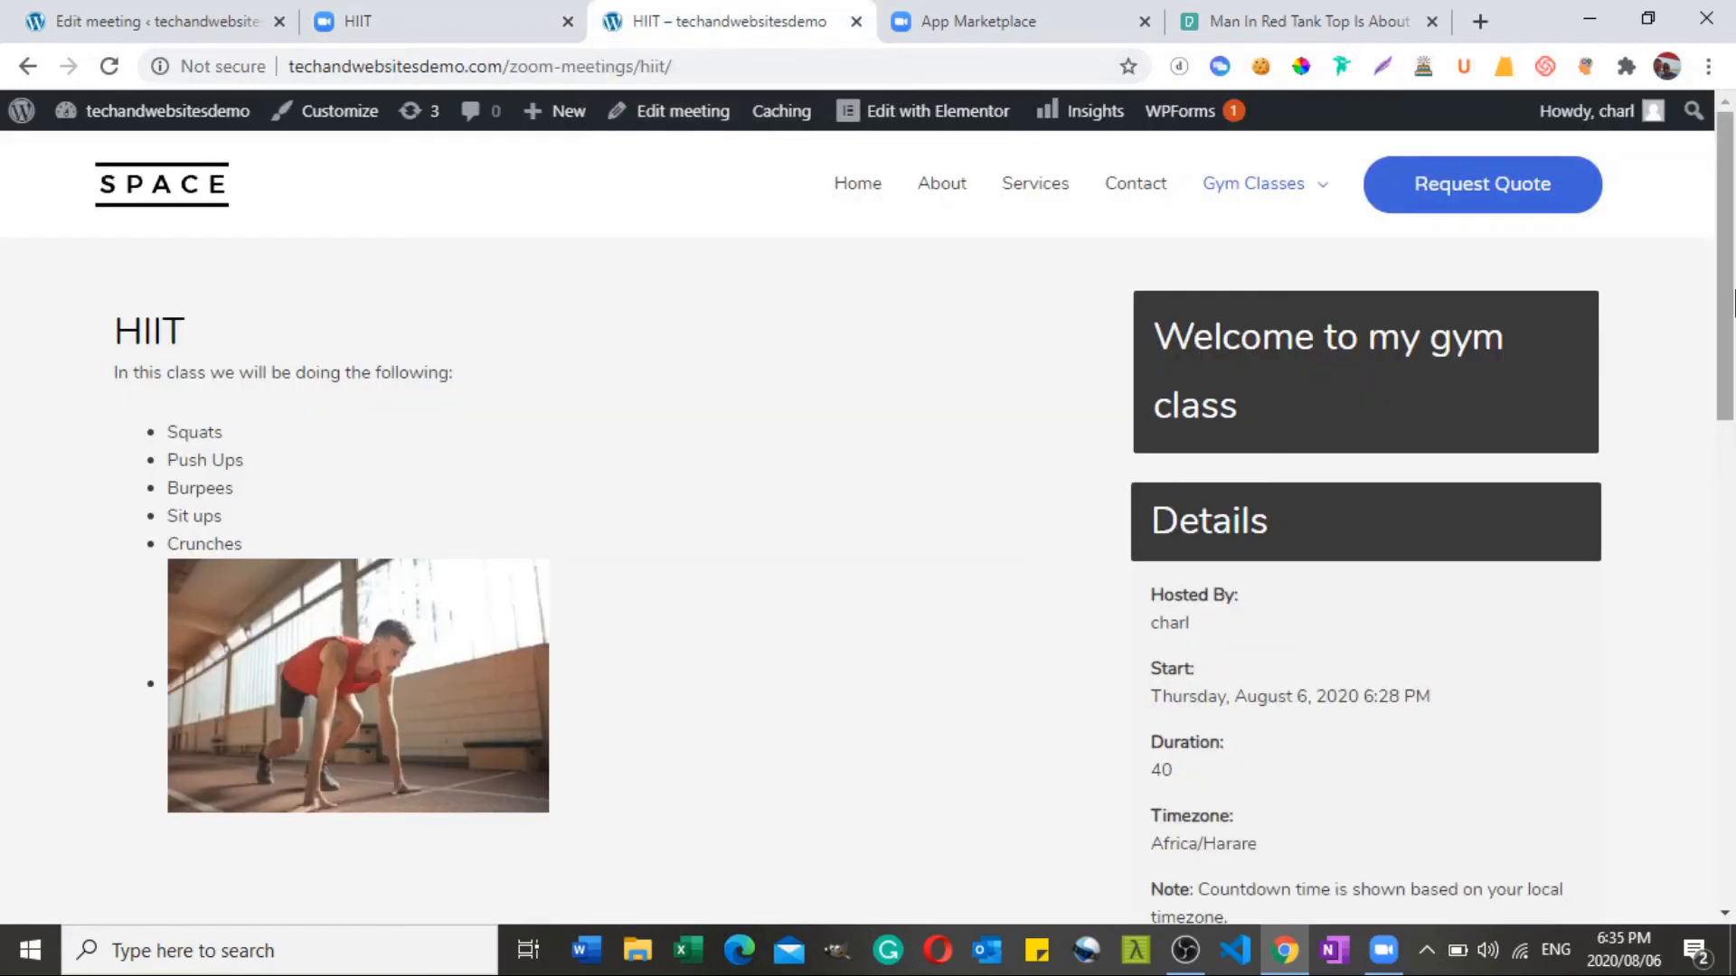
click(192, 201)
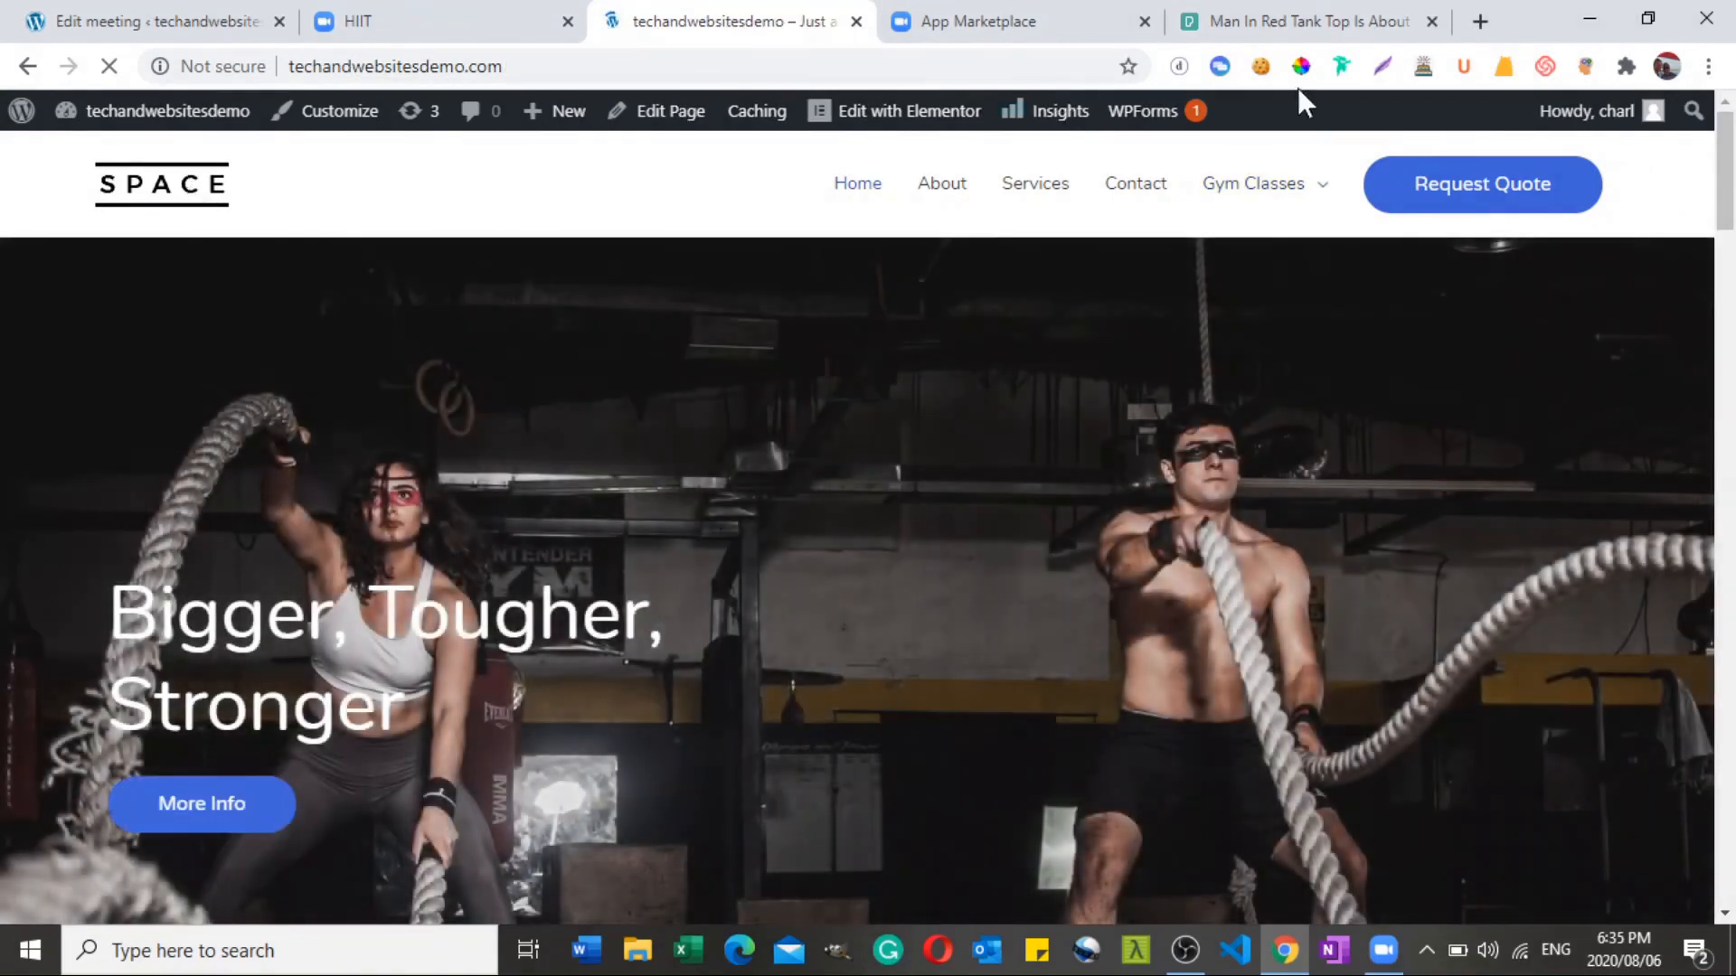
mouse_move(1285, 199)
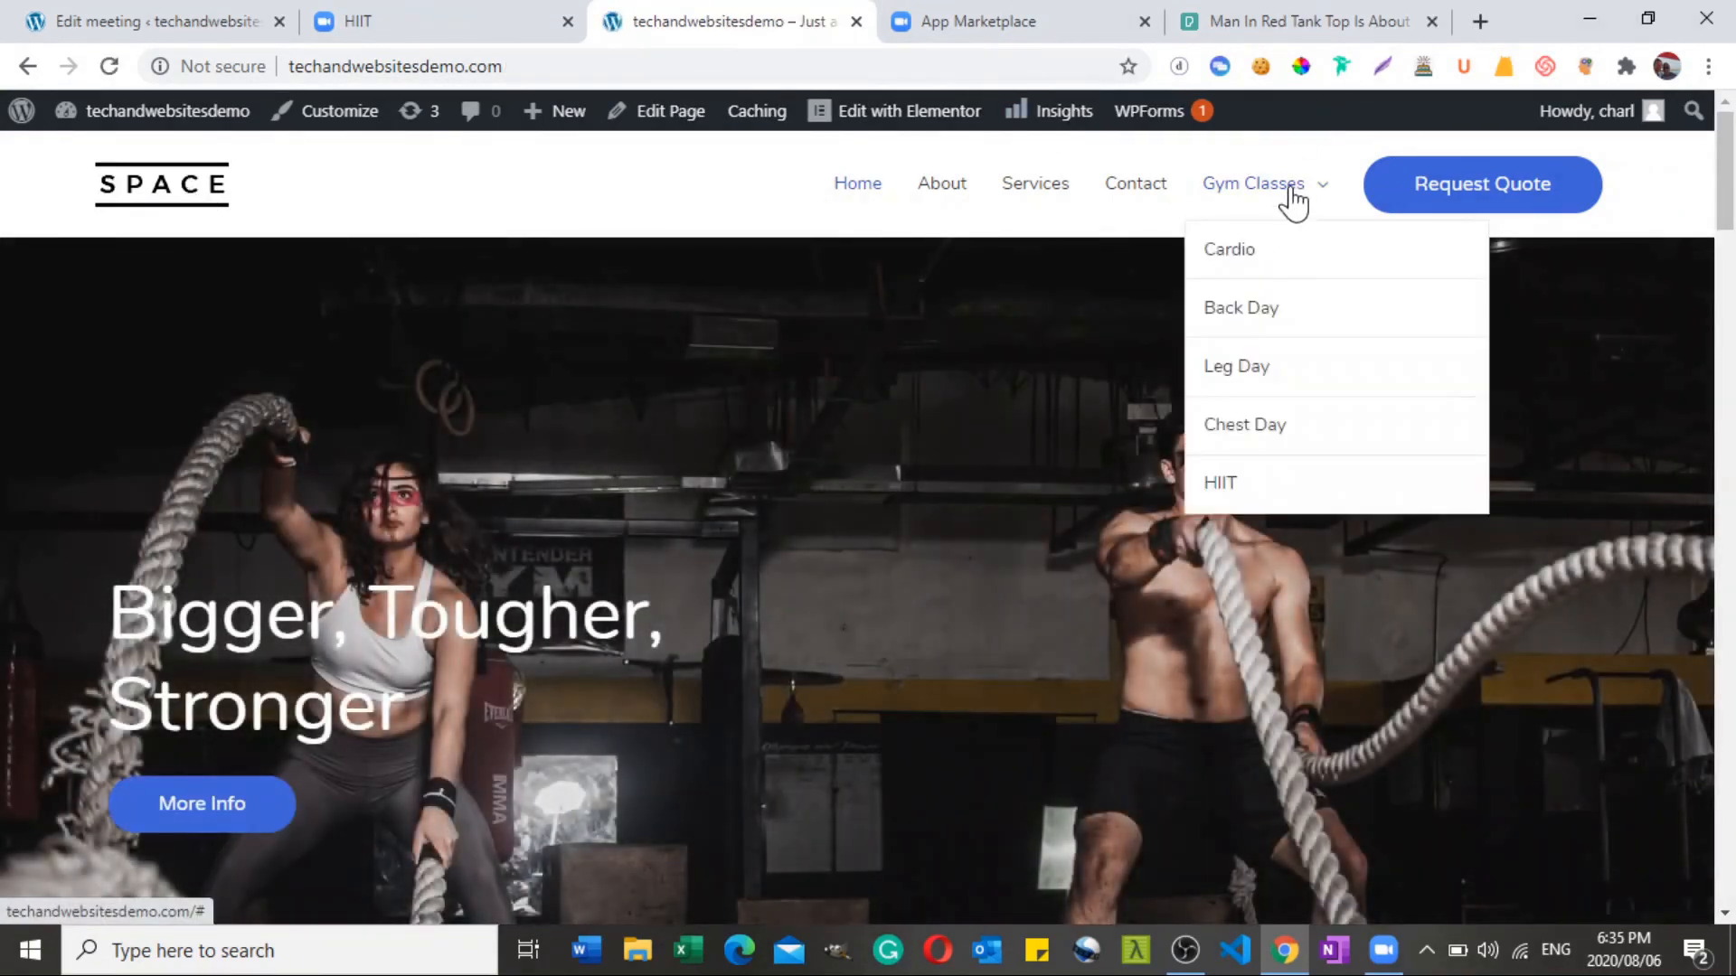
click(1235, 497)
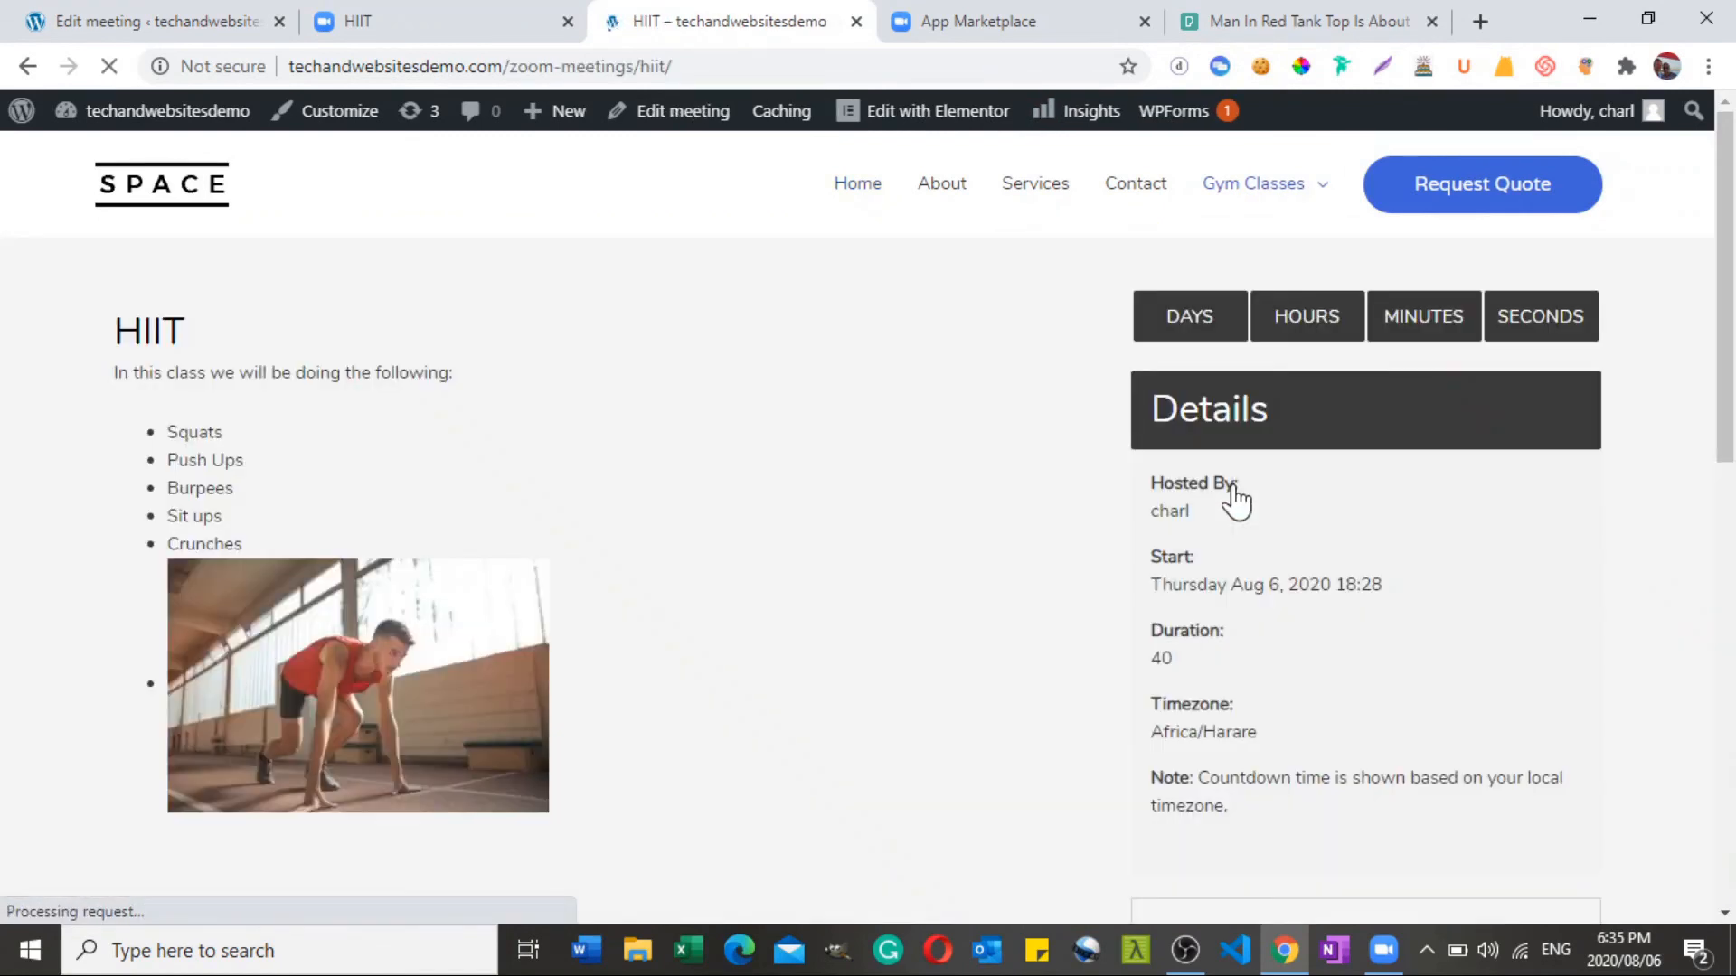
drag(1732, 298, 1728, 518)
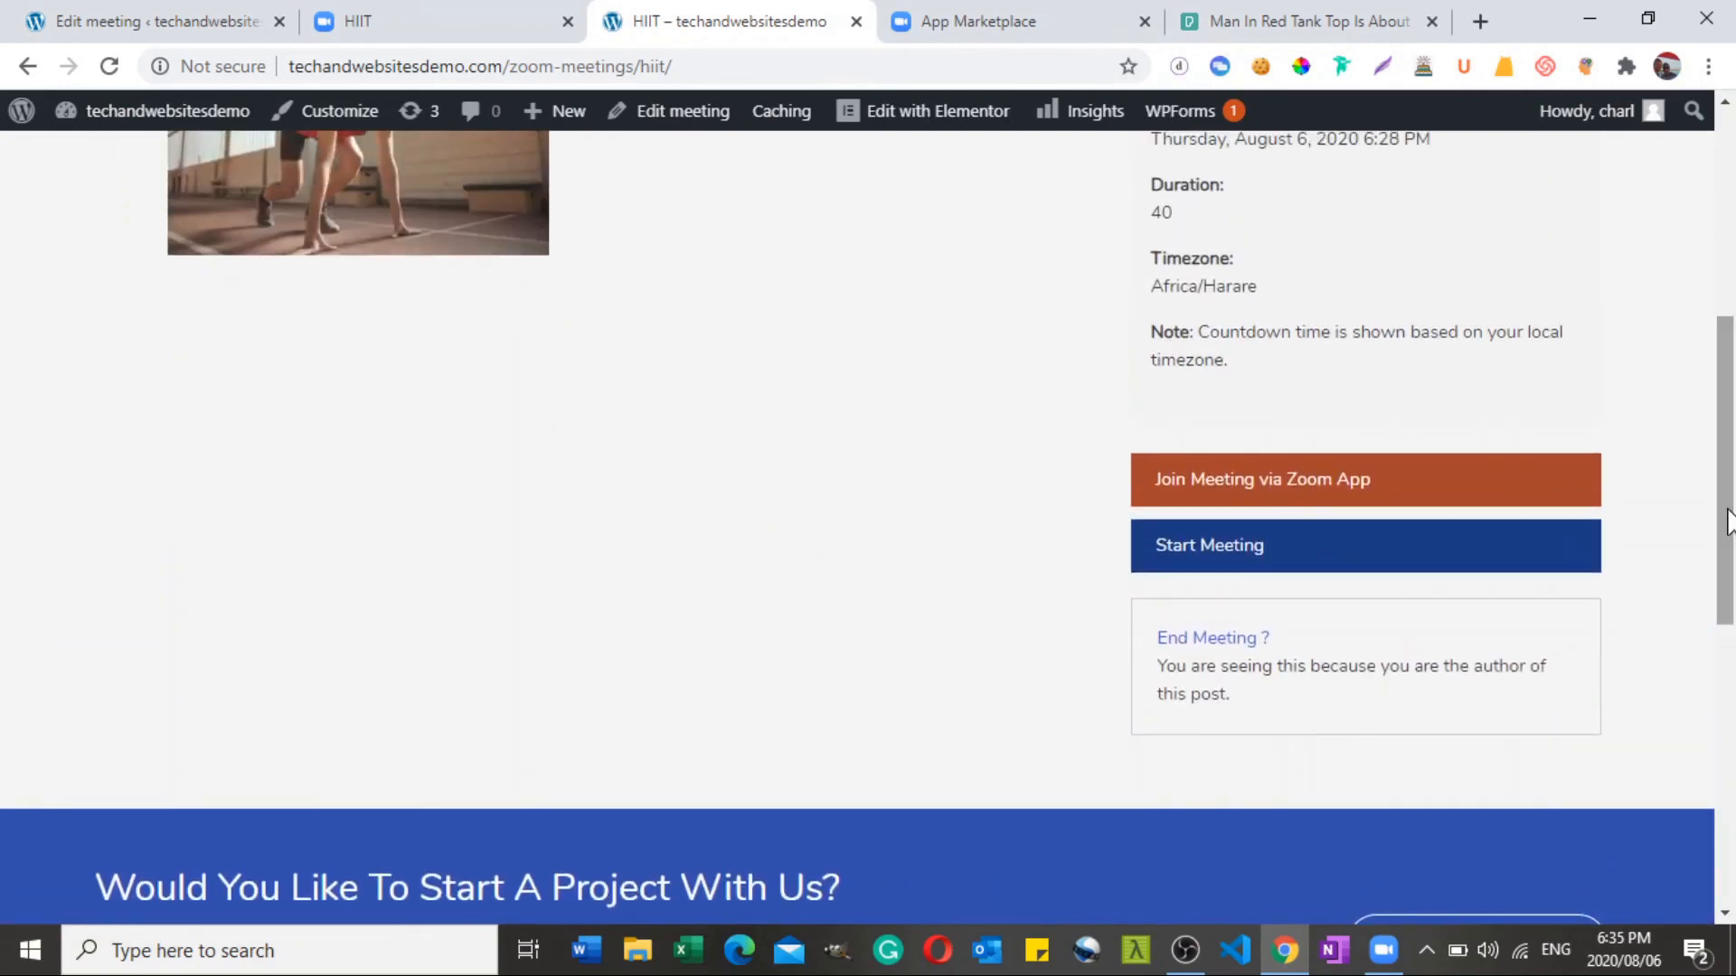
Join the HIIT meeting via the Zoom app from the class page, using computer audio.
click(1309, 477)
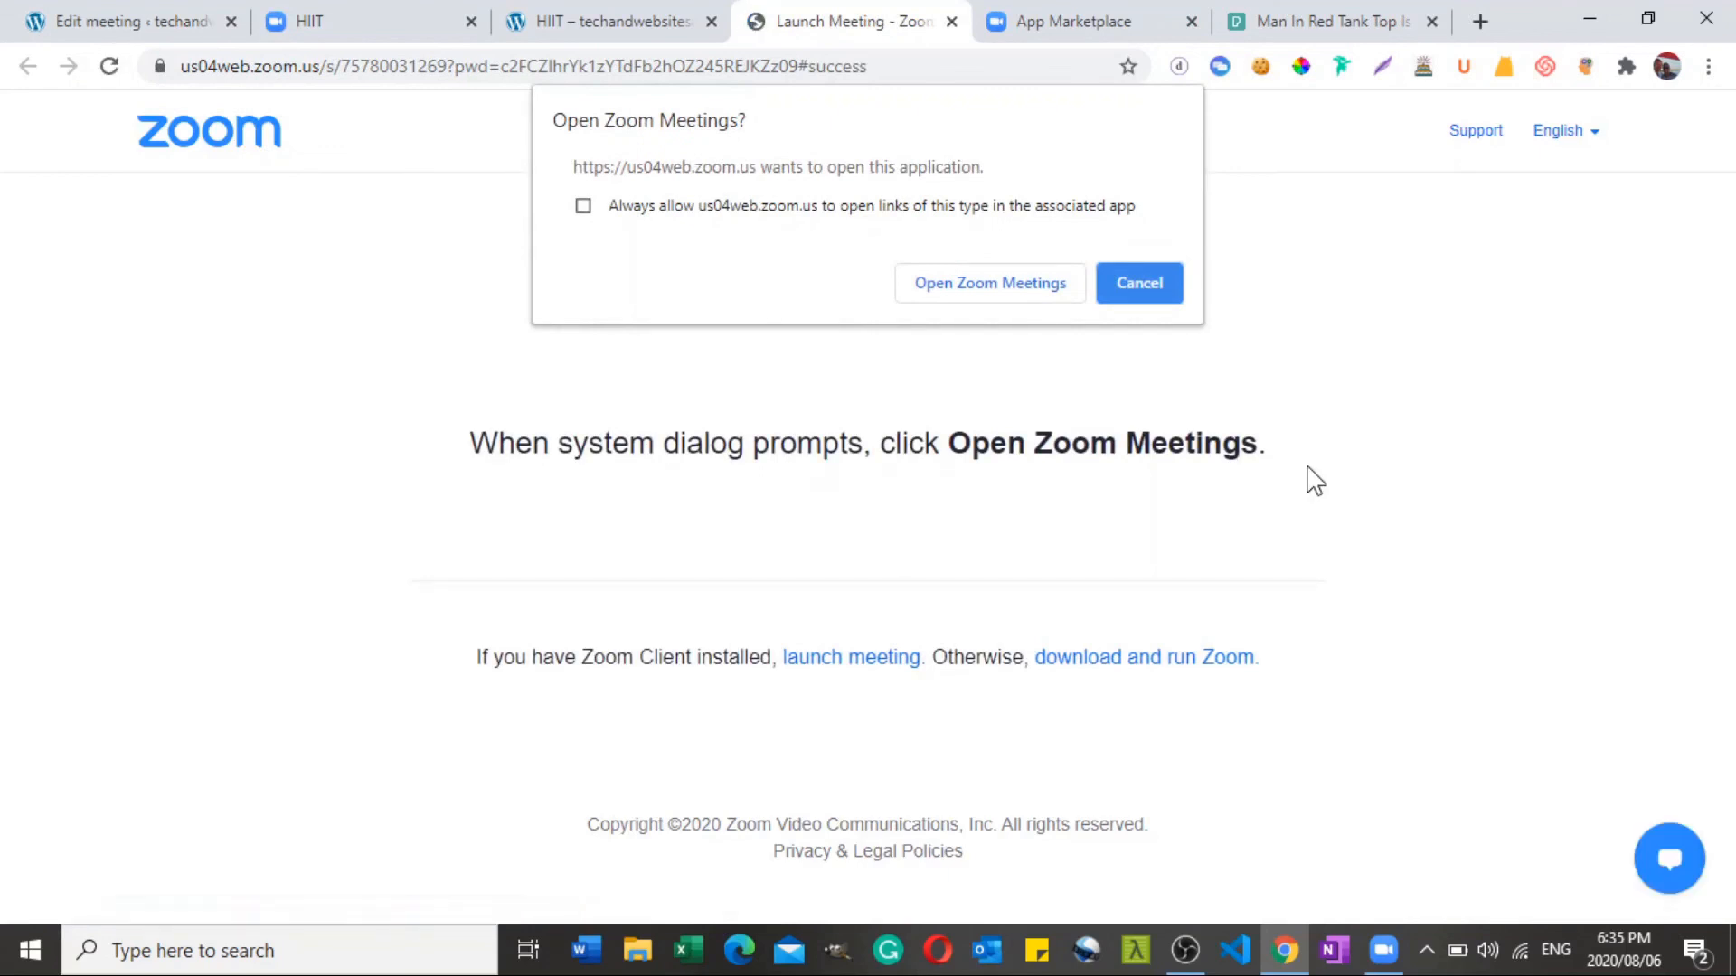
click(964, 286)
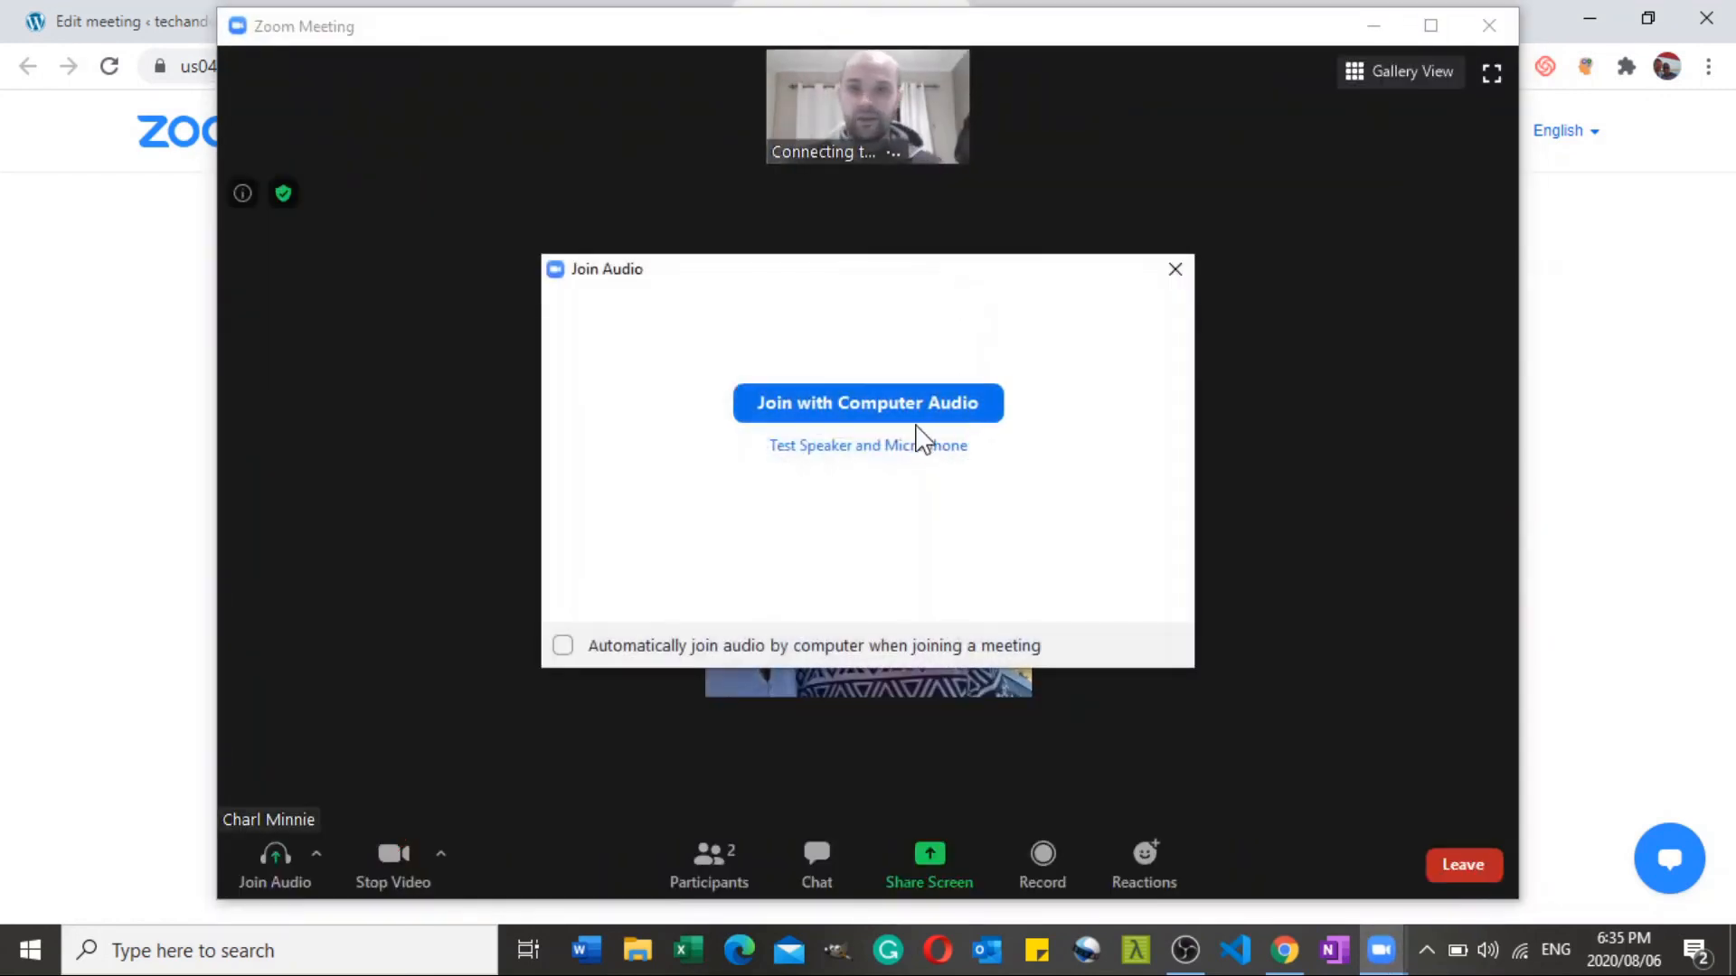
click(915, 416)
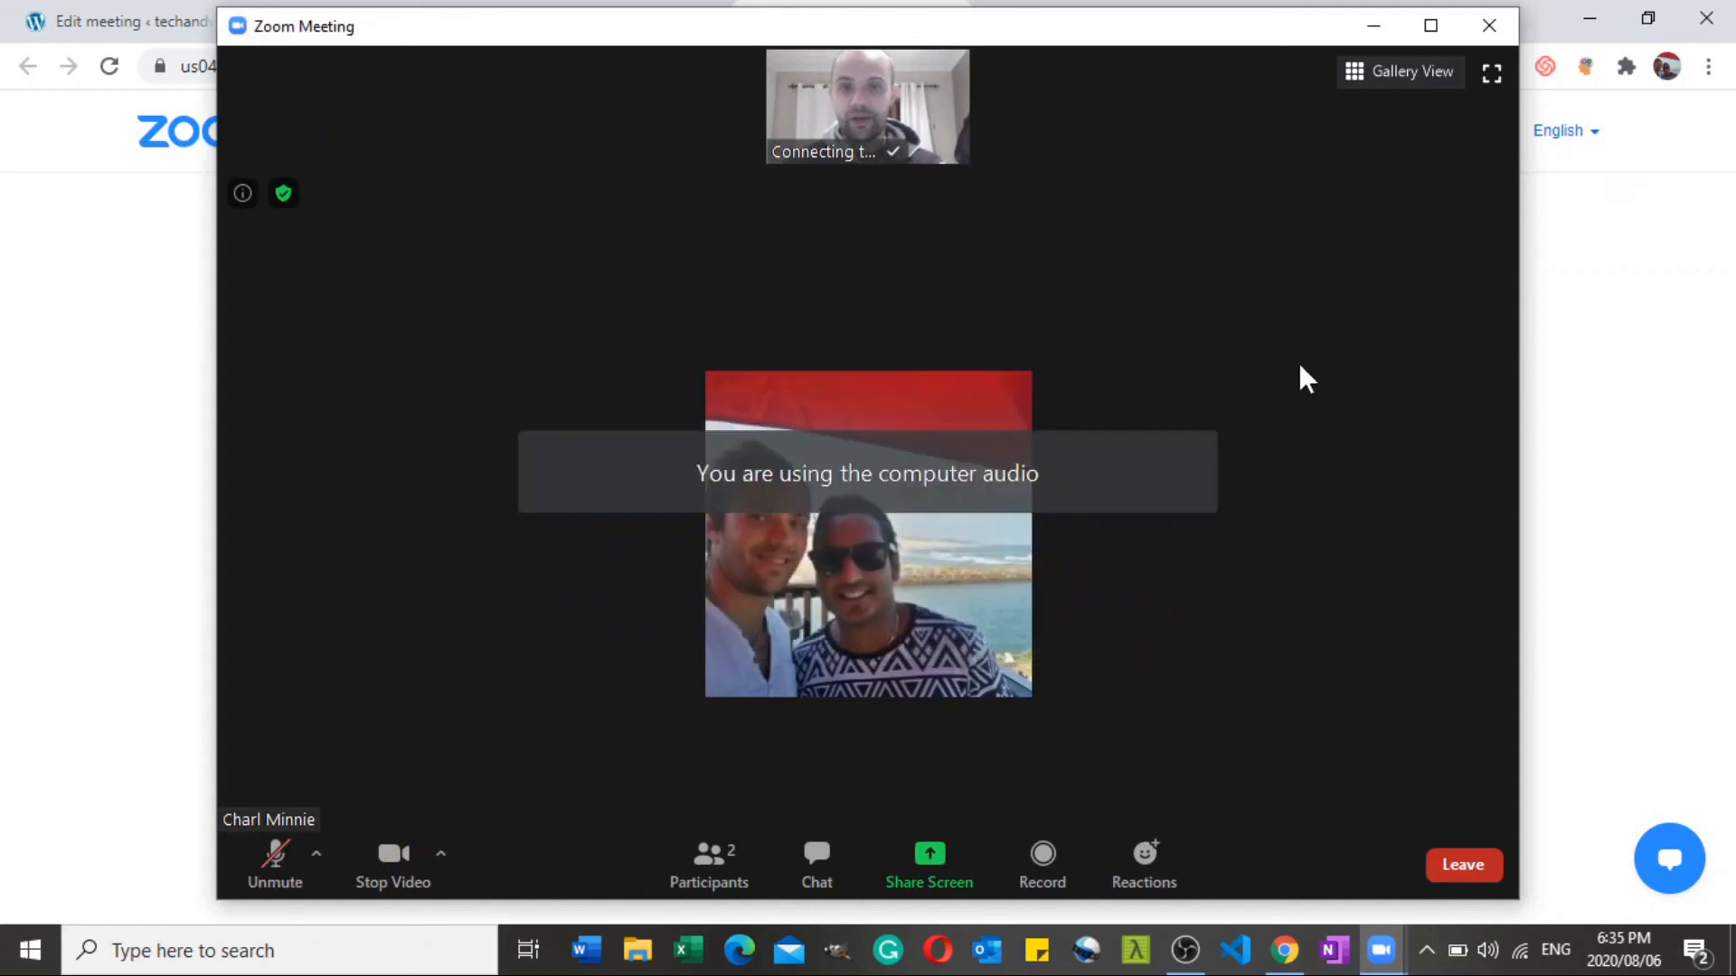